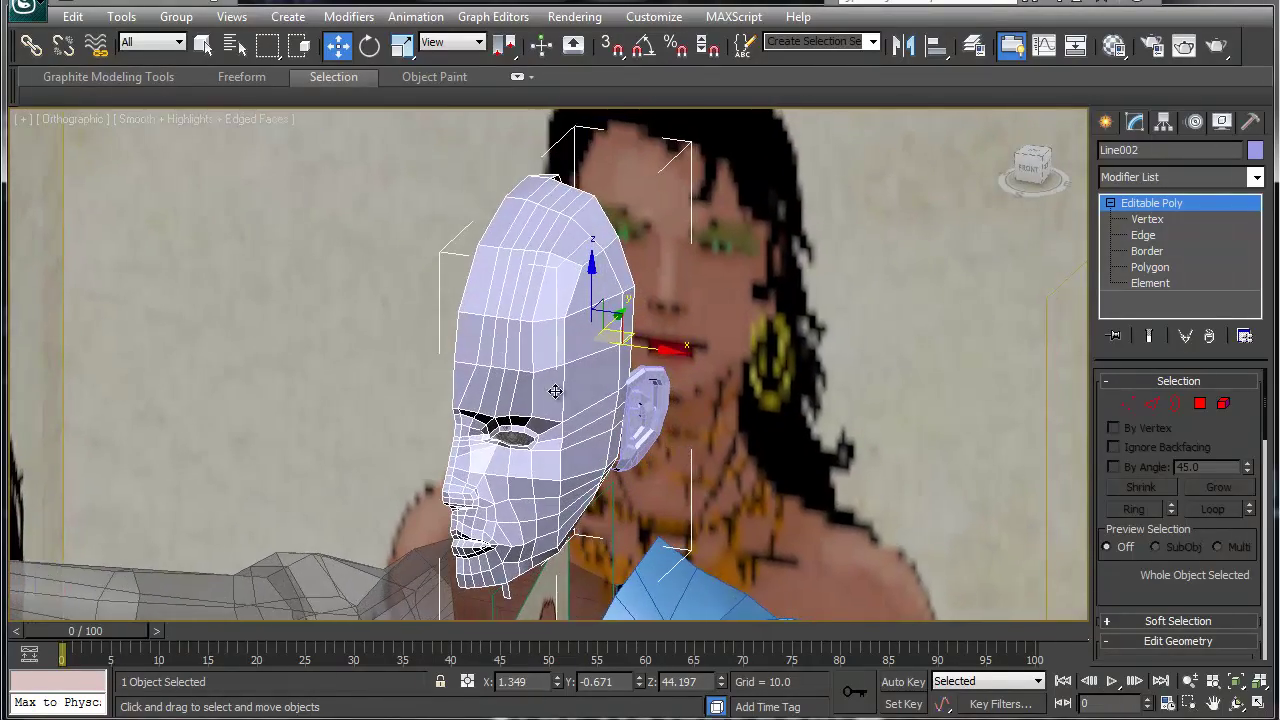
Cut a new edge line across the forehead, from the temple corner vertex around to the front centerline
{"action": "scroll", "coordinate": [540, 370], "scroll_direction": "up", "scroll_amount": 3}
{"action": "middle_click_drag", "start_coordinate": [525, 414], "coordinate": [571, 420]}
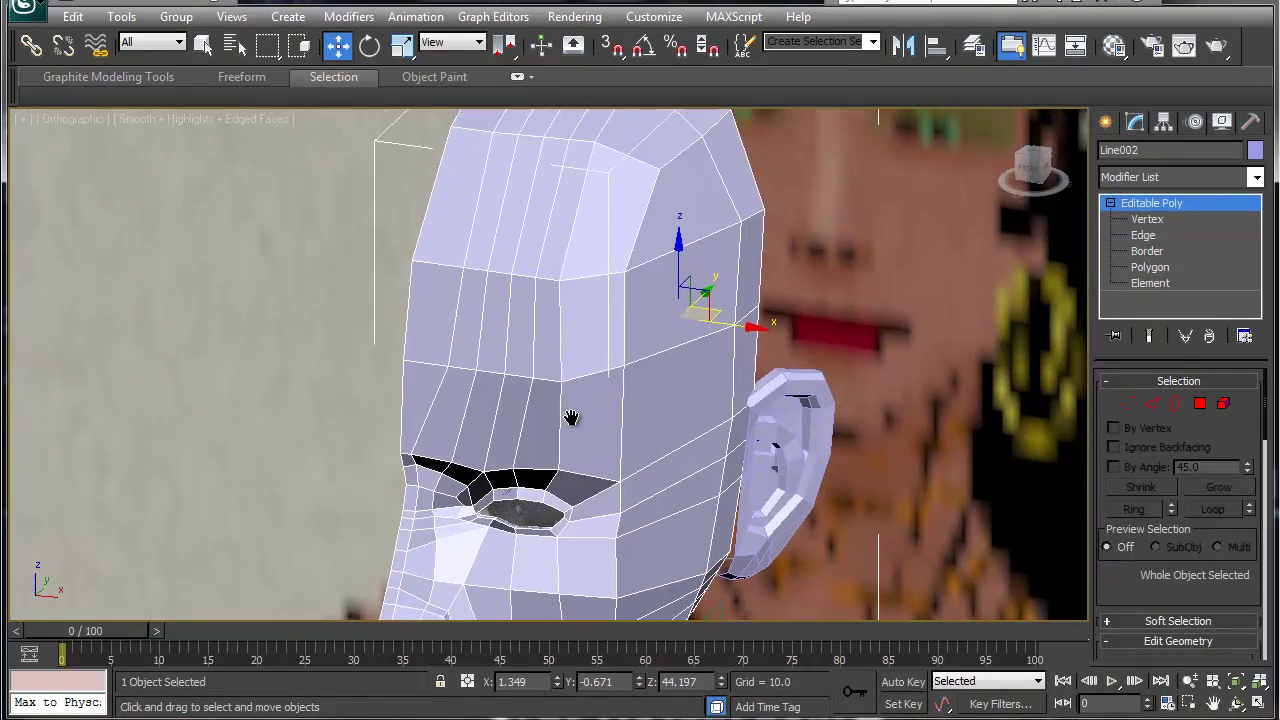
{"action": "right_click", "coordinate": [630, 278]}
{"action": "left_click", "coordinate": [590, 109]}
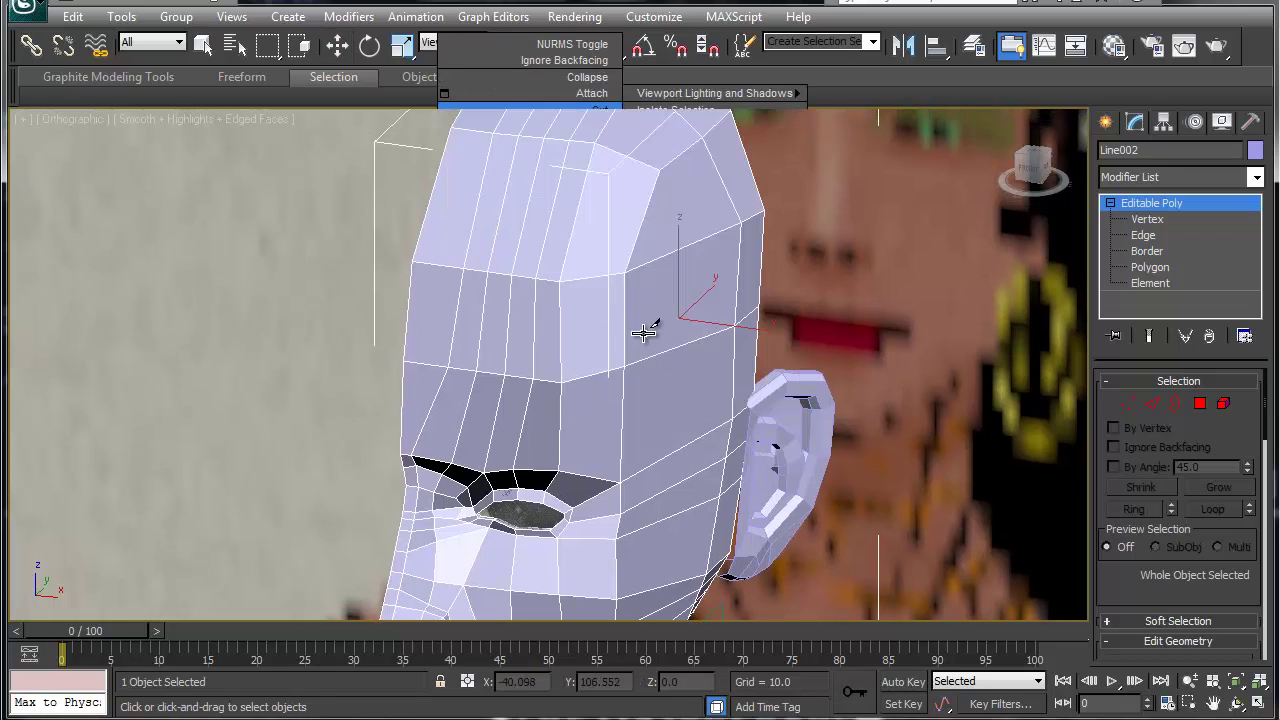
{"action": "left_click", "coordinate": [625, 270]}
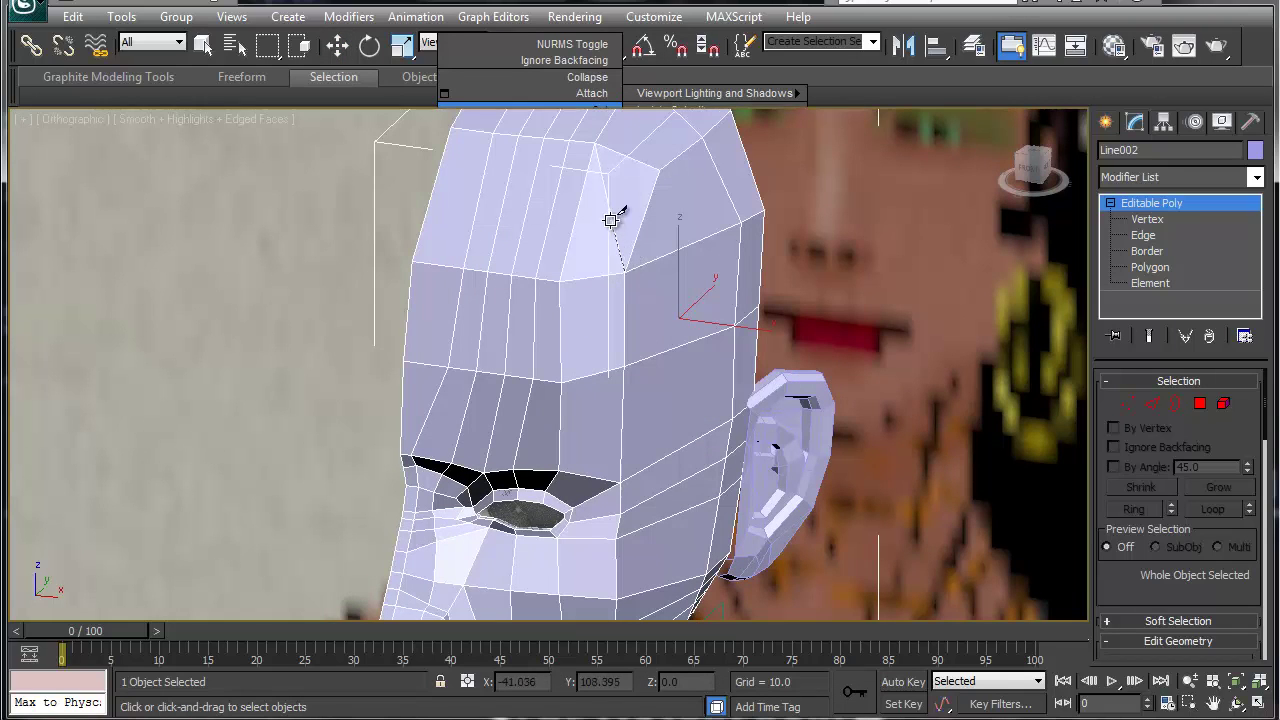
{"action": "left_click", "coordinate": [580, 200]}
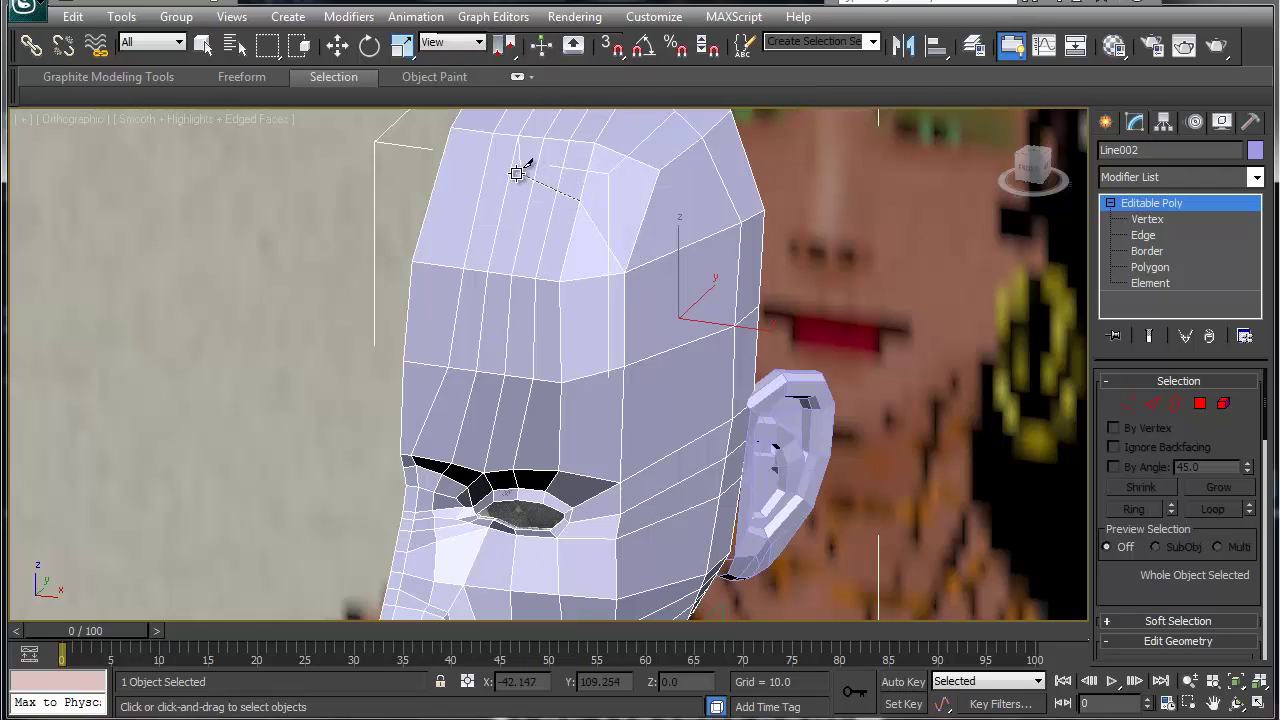
{"action": "left_click", "coordinate": [437, 178]}
{"action": "key", "text": "w"}
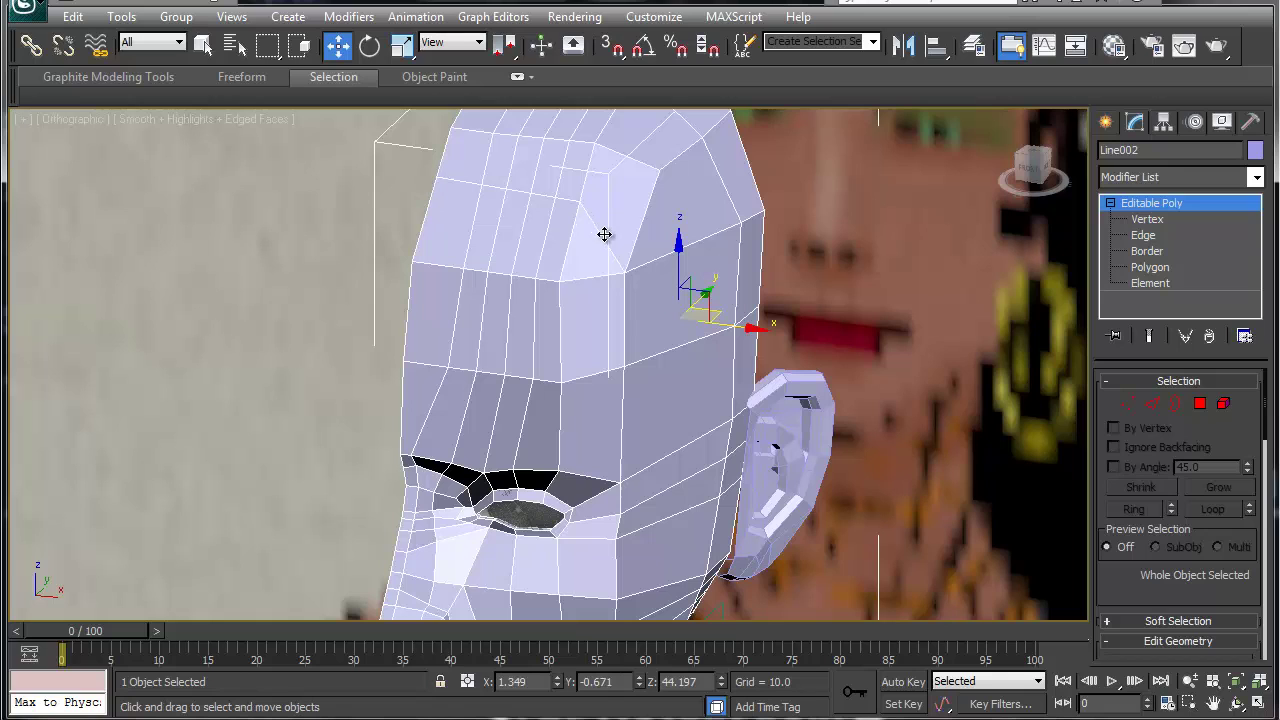
Collapse the temple corner vertex with the forehead cut's outer vertex, and lower the neighbouring forehead corner vertex slightly
{"action": "middle_click_drag", "start_coordinate": [606, 234], "coordinate": [618, 311], "text": "alt"}
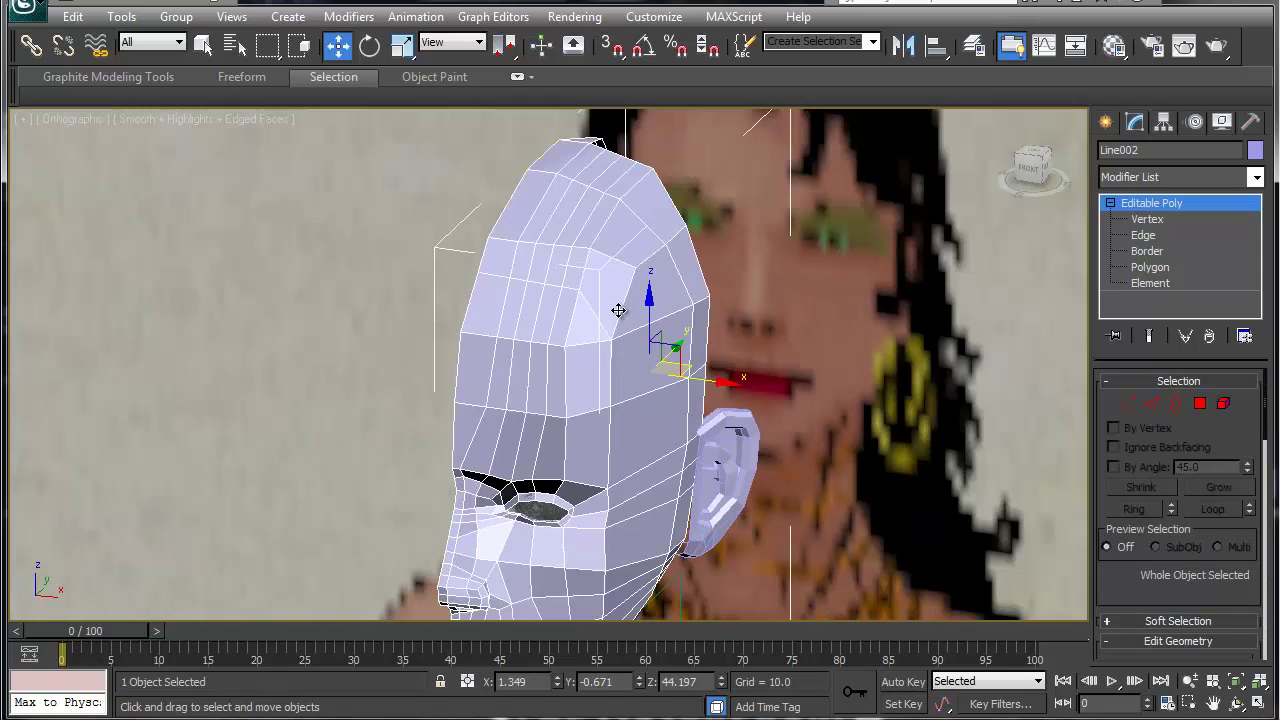
{"action": "right_click", "coordinate": [618, 311]}
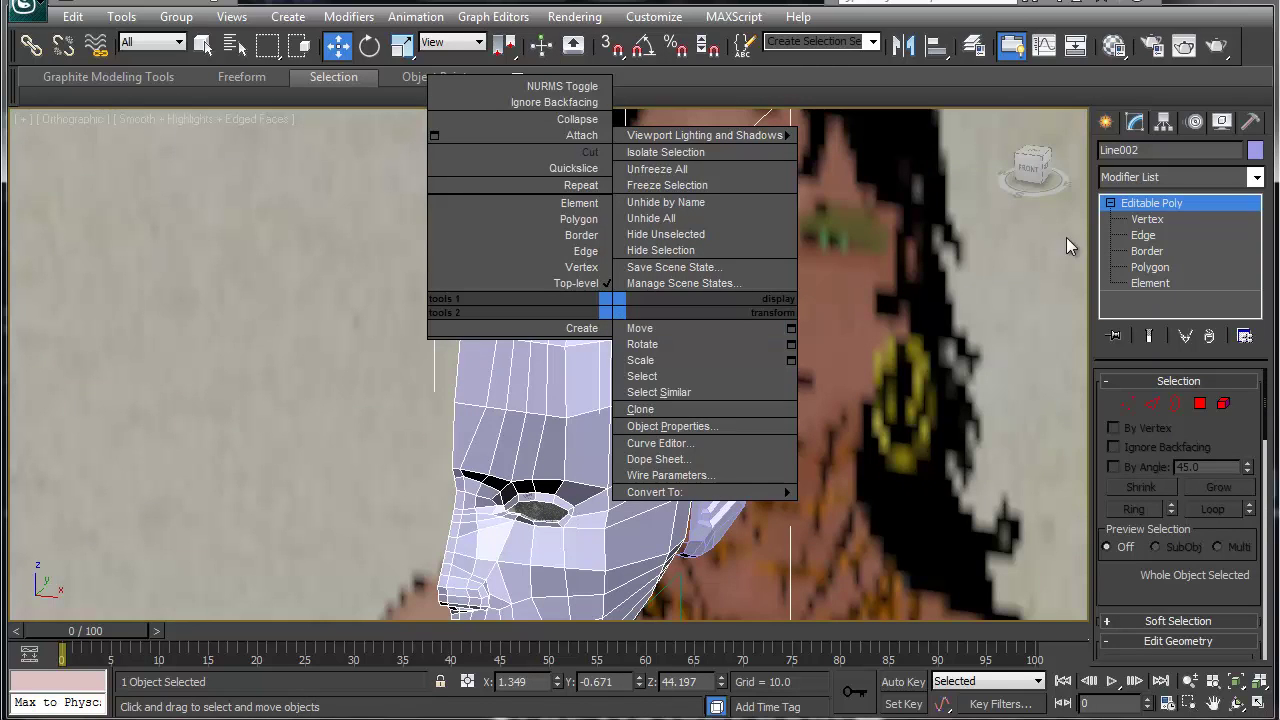
{"action": "left_click", "coordinate": [1148, 219]}
{"action": "left_click", "coordinate": [1148, 219]}
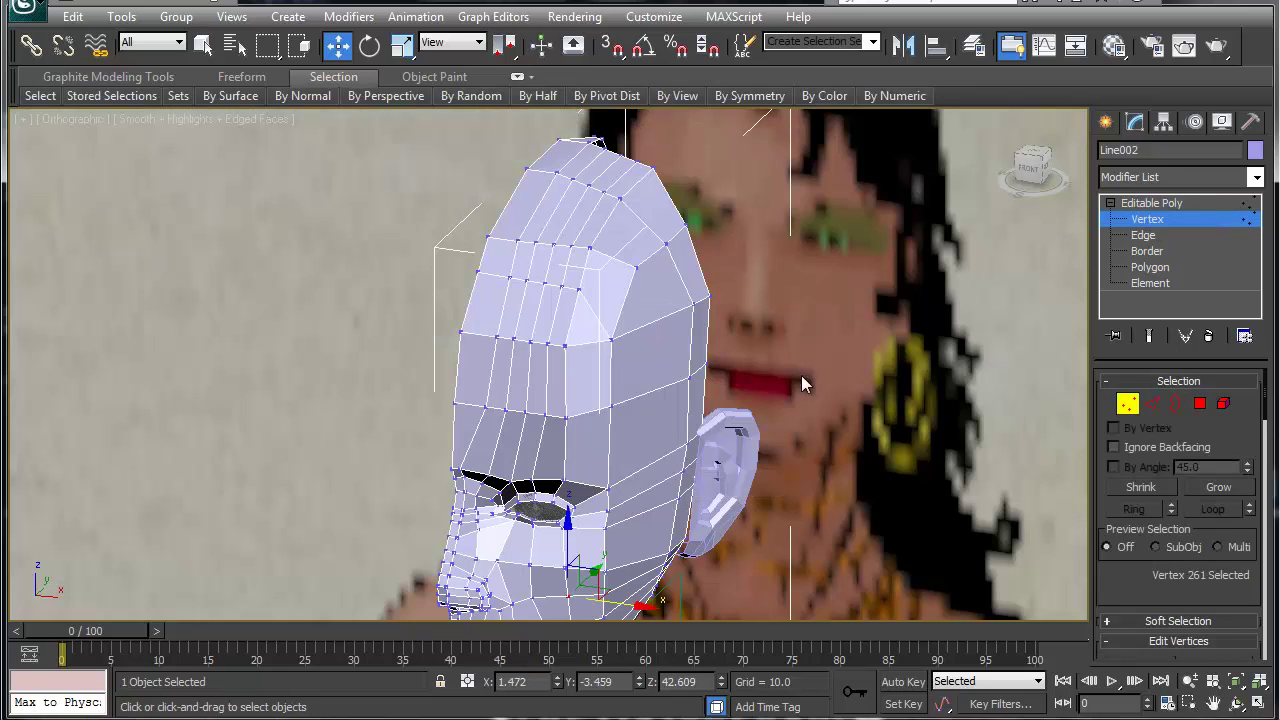
{"action": "left_click", "coordinate": [610, 338]}
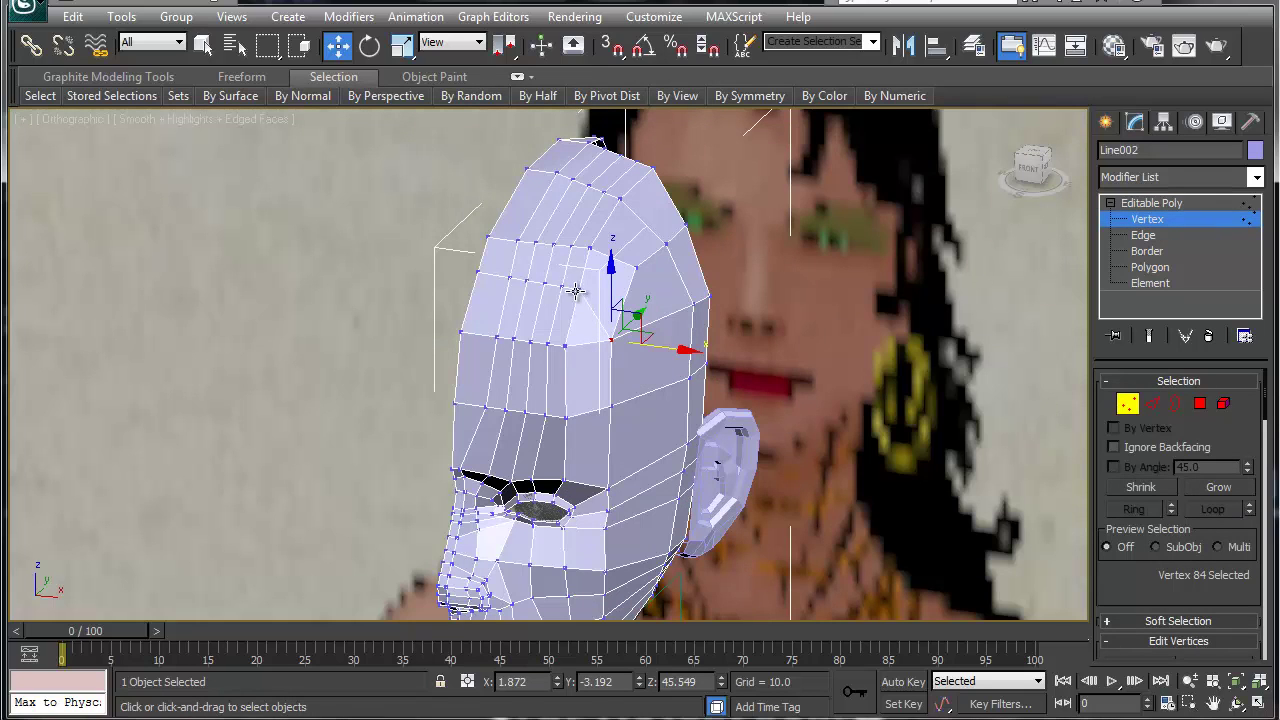
{"action": "left_click", "coordinate": [582, 289], "text": "ctrl"}
{"action": "key", "text": "ctrl+alt+c"}
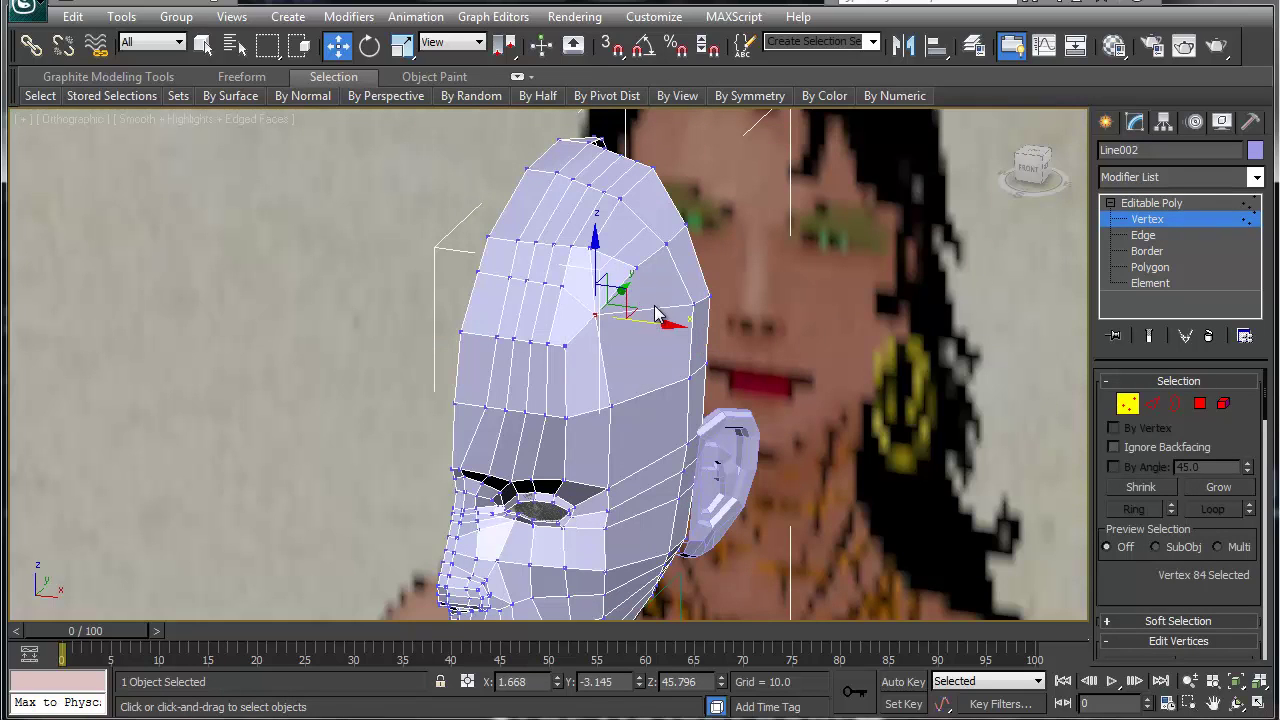
{"action": "left_click", "coordinate": [565, 345]}
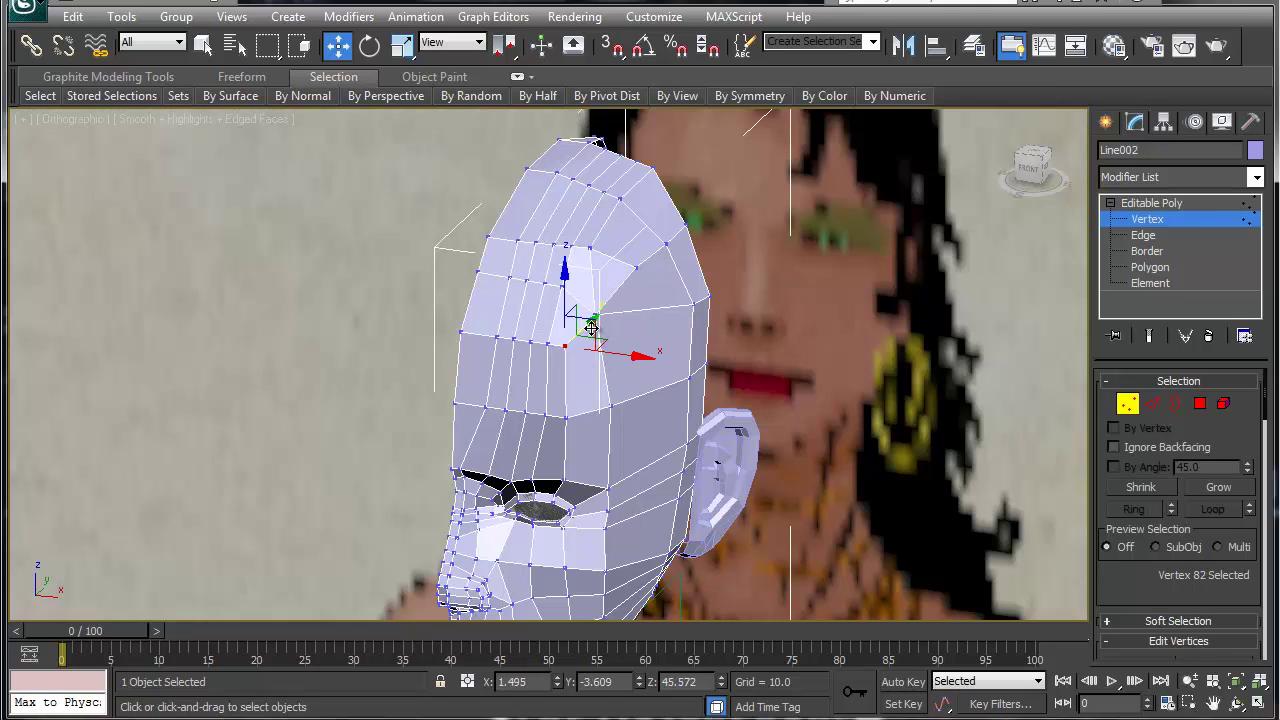
{"action": "left_click_drag", "start_coordinate": [592, 328], "coordinate": [598, 342]}
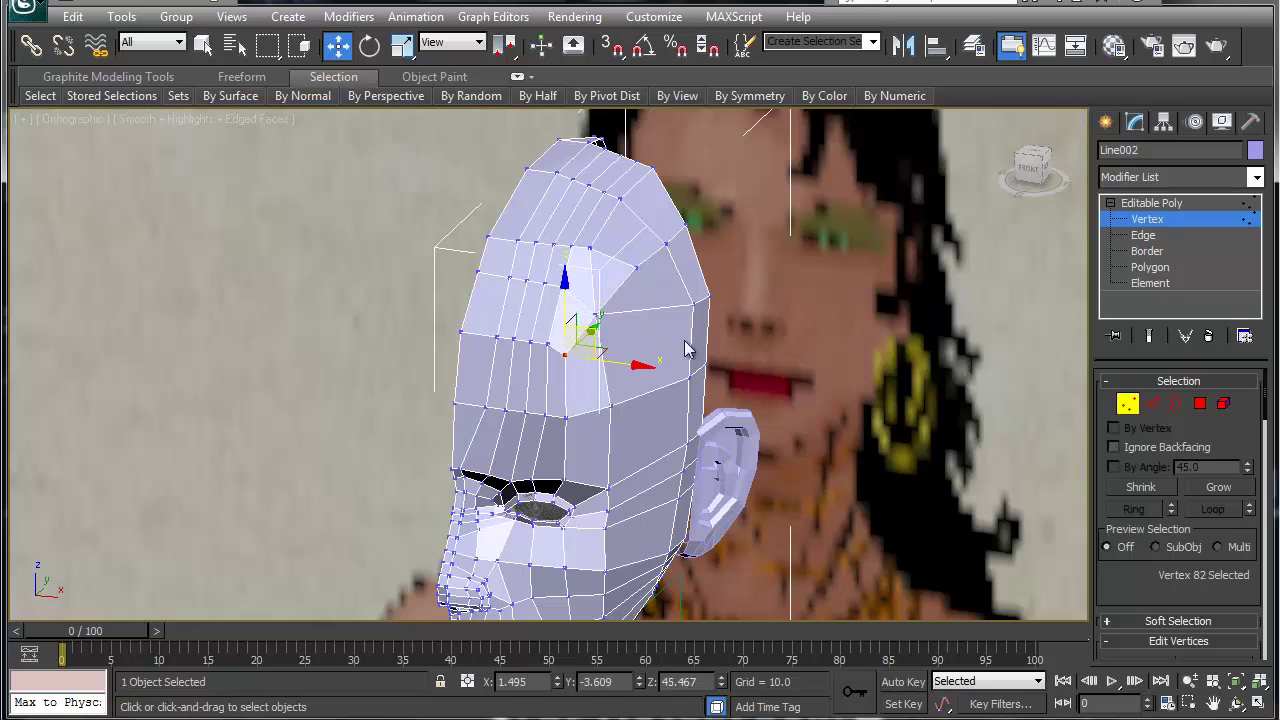
Collapse three short edges in the row running from the temple up to the skull's back rim
{"action": "left_click", "coordinate": [1143, 235]}
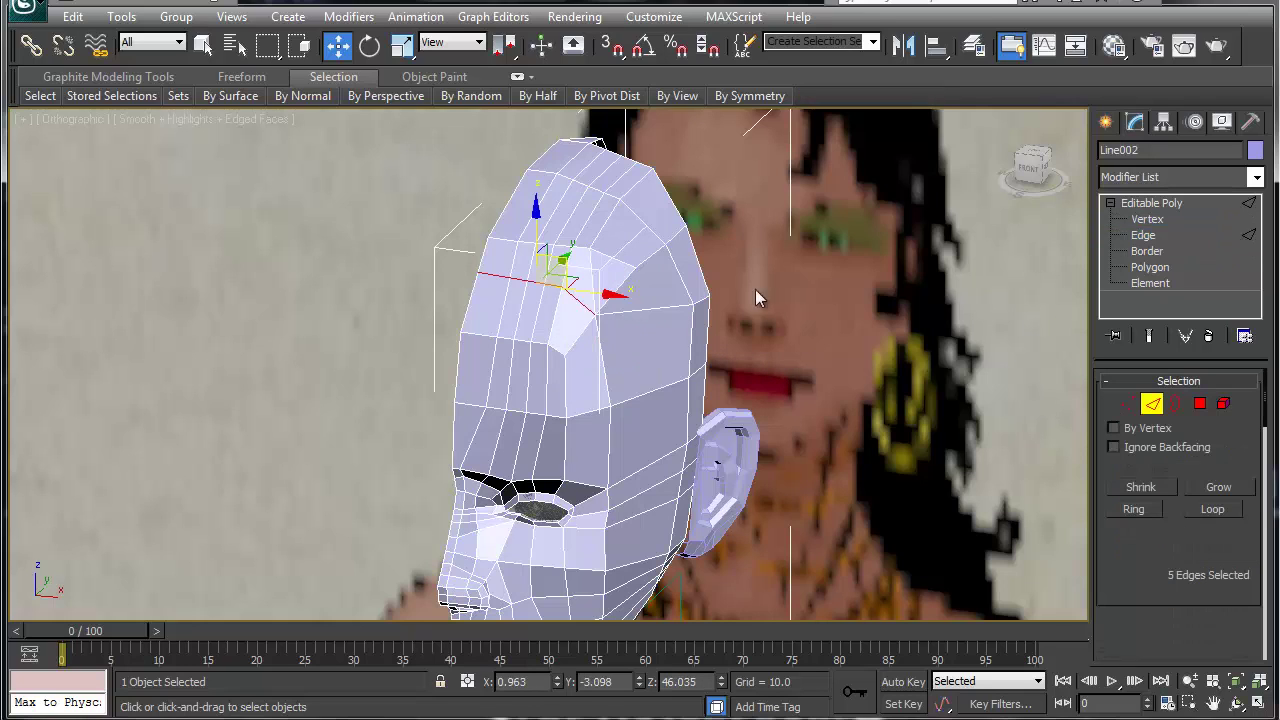
{"action": "left_click", "coordinate": [619, 262]}
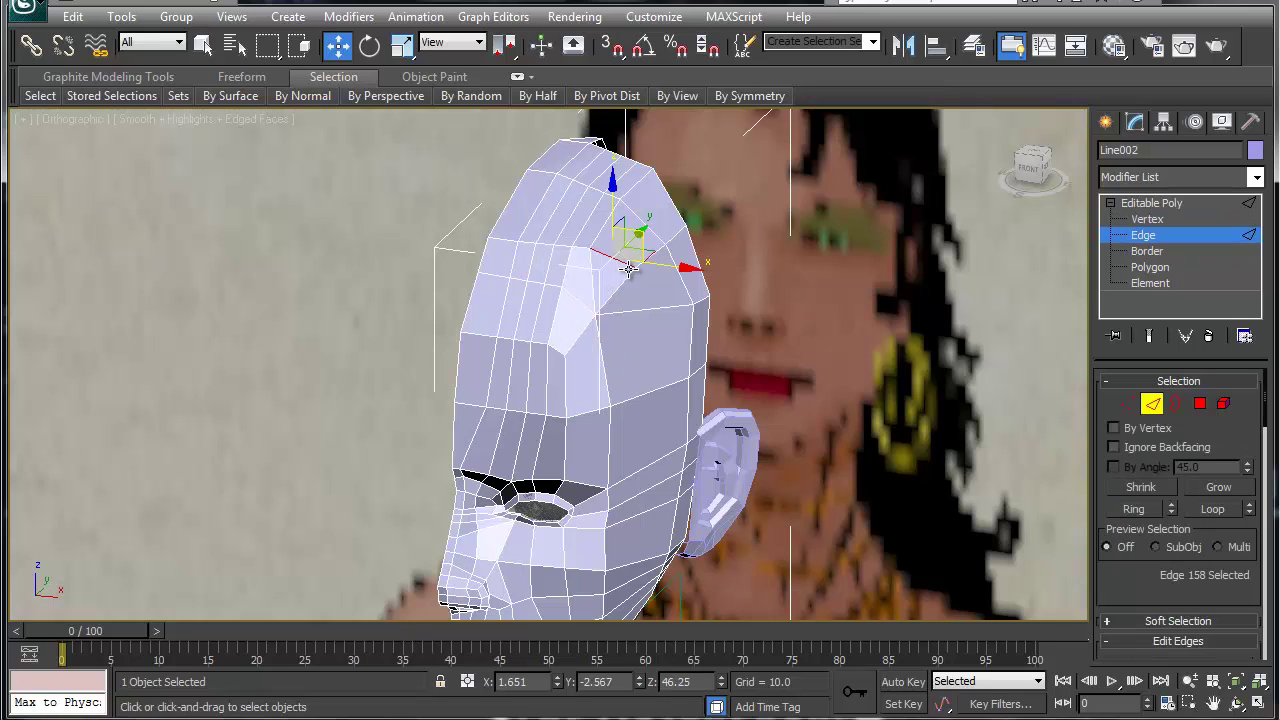
{"action": "key", "text": "ctrl+alt+c"}
{"action": "left_click", "coordinate": [646, 224]}
{"action": "key", "text": "ctrl+alt+c"}
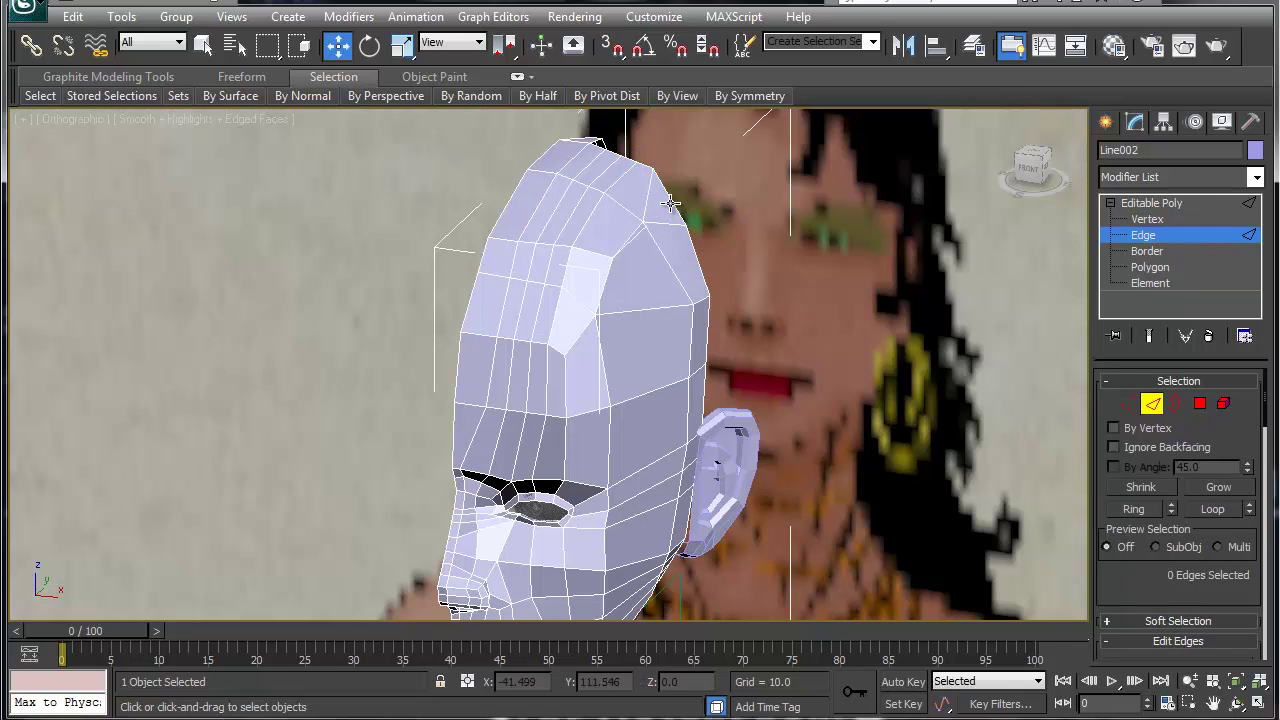
{"action": "left_click", "coordinate": [671, 200]}
{"action": "key", "text": "ctrl+alt+c"}
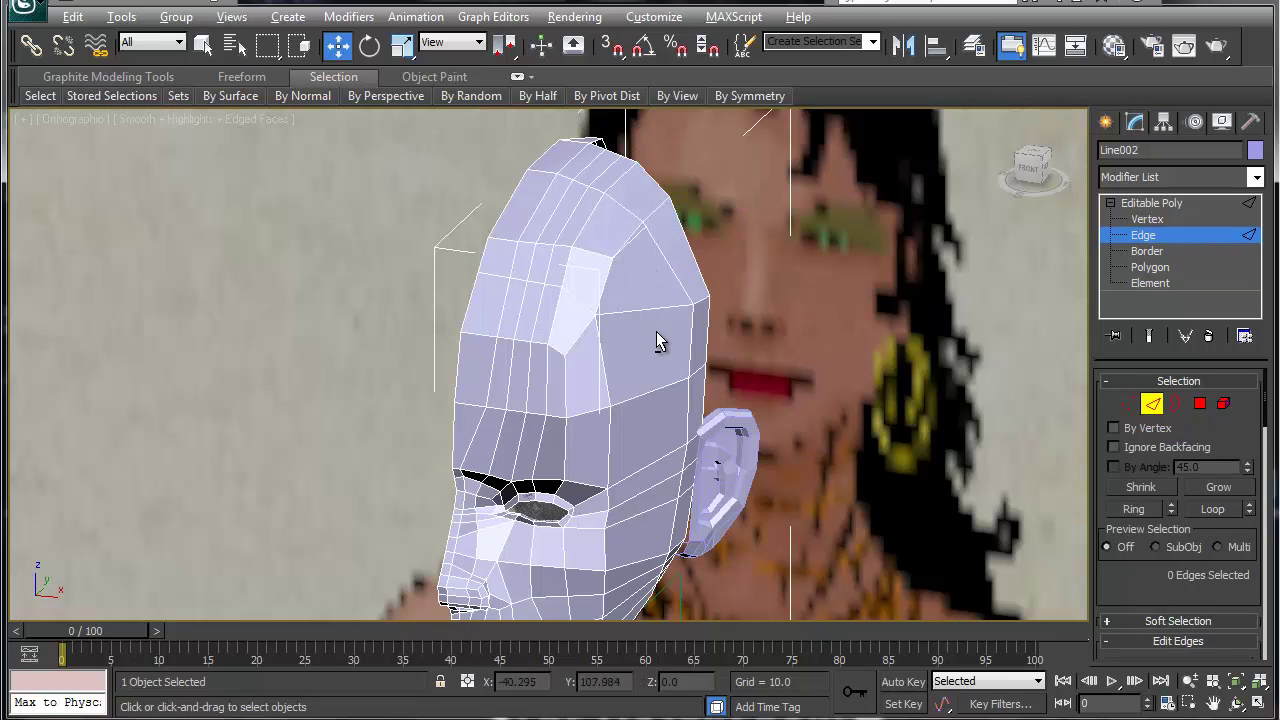
Cut a vertical edge line down the side of the head, from the upper temple vertex to the bottom of the jaw
{"action": "middle_click_drag", "start_coordinate": [657, 333], "coordinate": [381, 318], "text": "alt"}
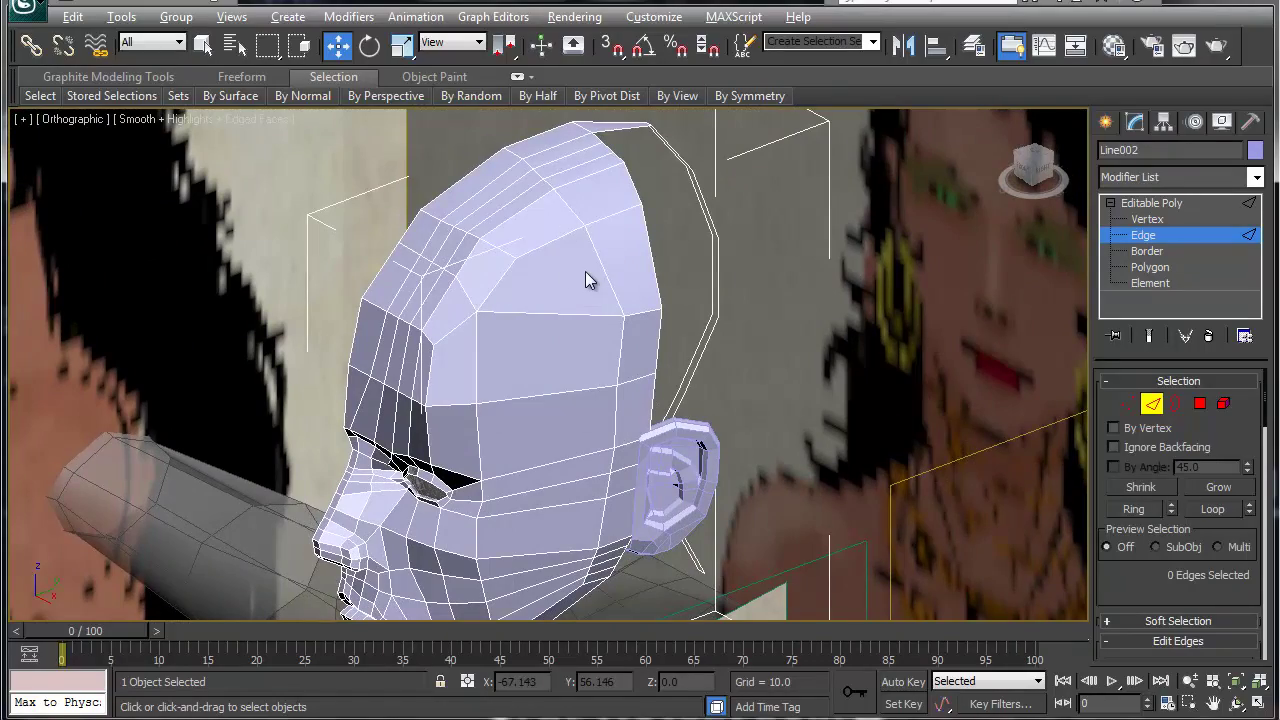
{"action": "middle_click_drag", "start_coordinate": [586, 272], "coordinate": [513, 313], "text": "alt"}
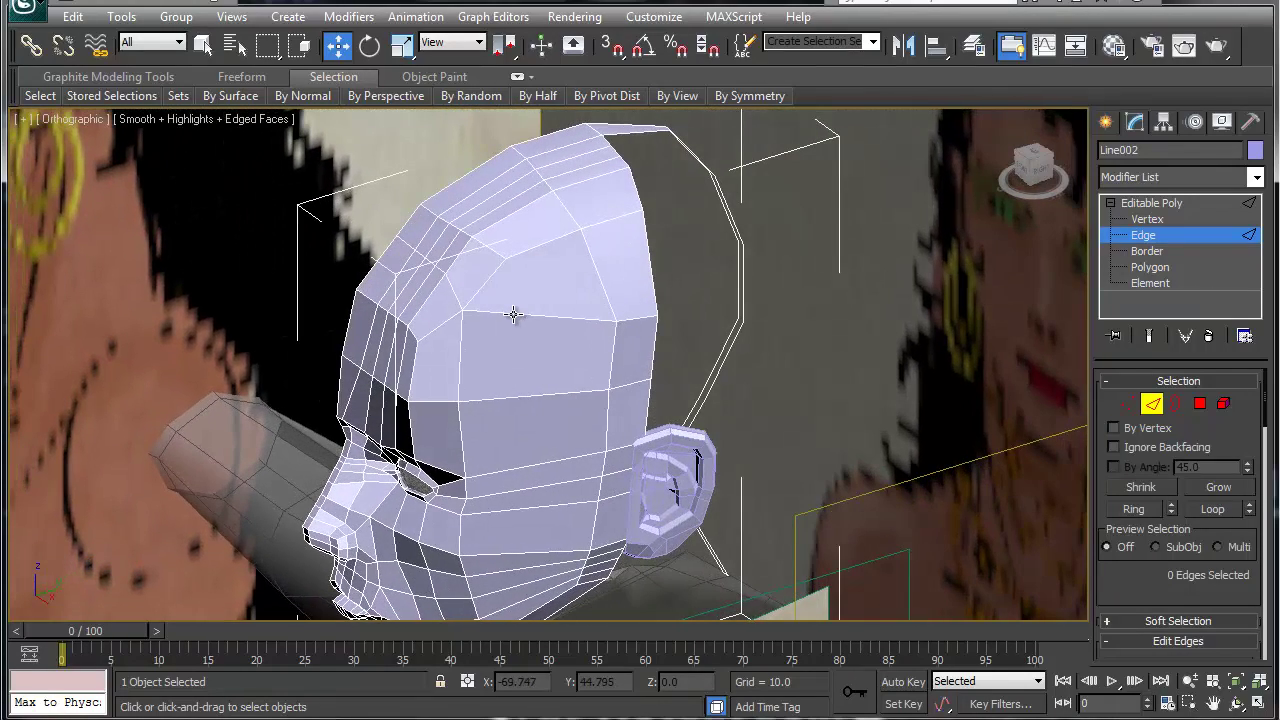
{"action": "right_click", "coordinate": [513, 314]}
{"action": "left_click", "coordinate": [480, 125]}
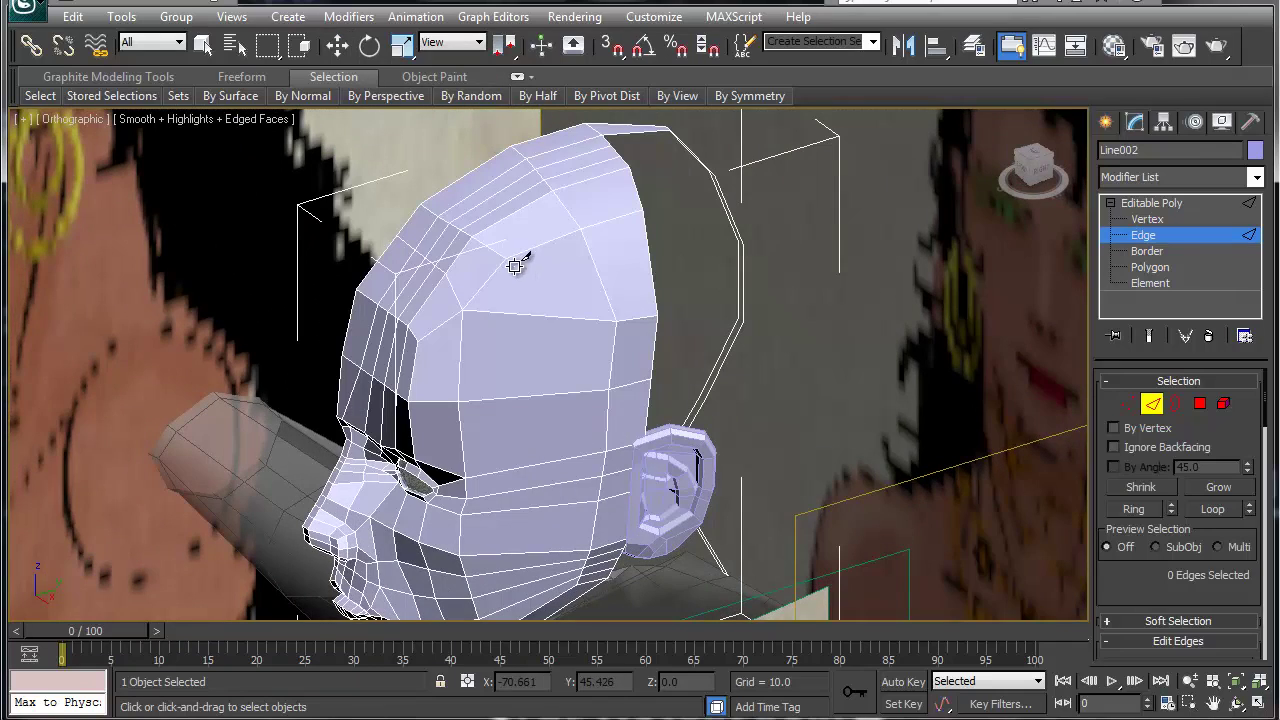
{"action": "left_click", "coordinate": [507, 261]}
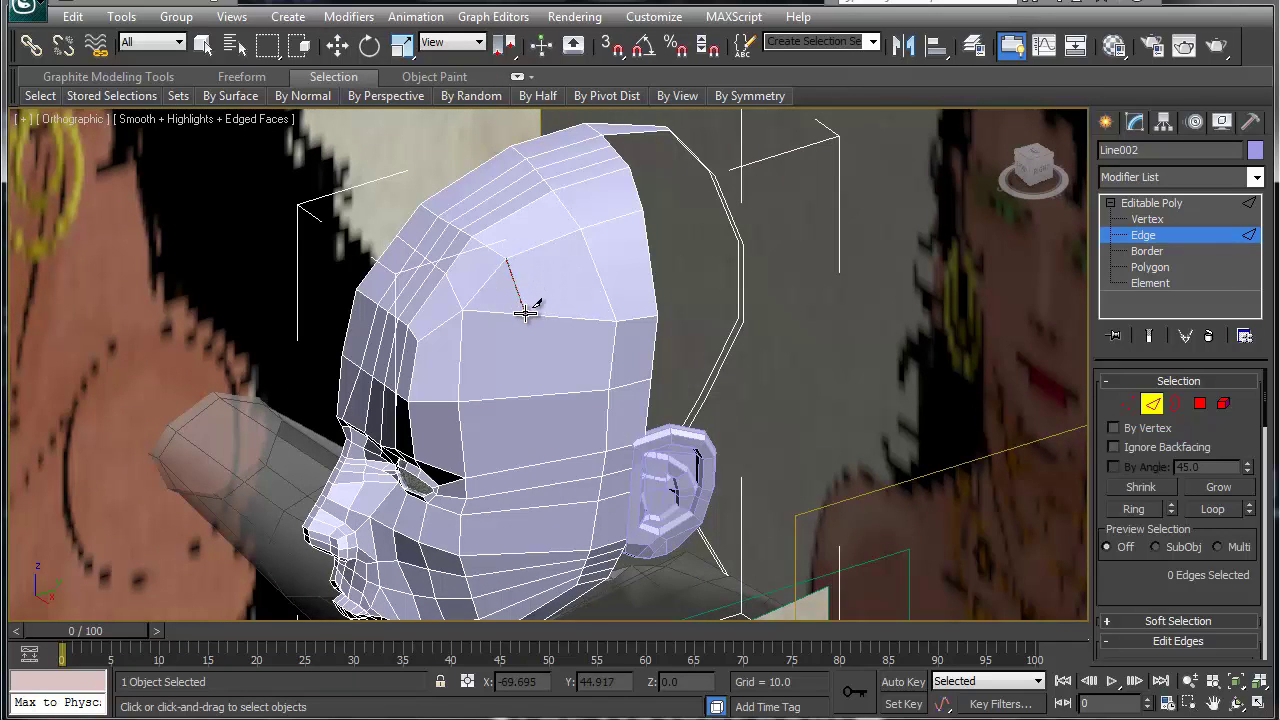
{"action": "left_click", "coordinate": [525, 314]}
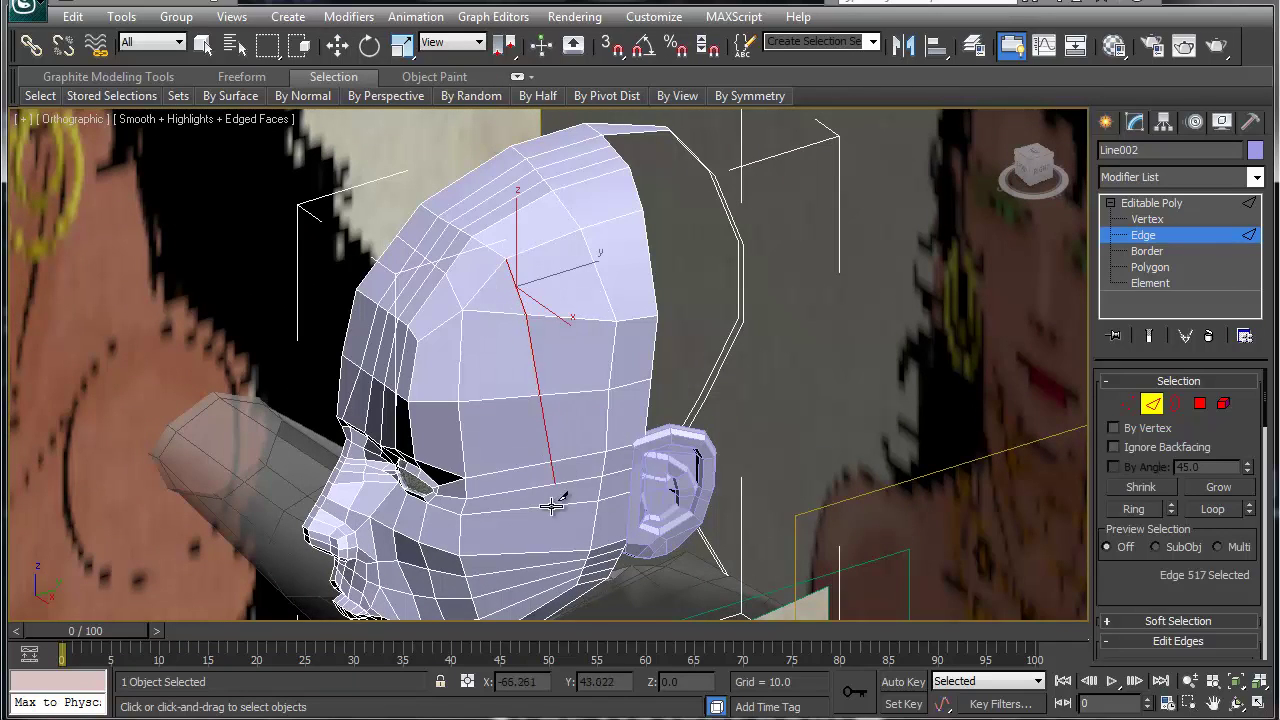
{"action": "left_click", "coordinate": [532, 612]}
{"action": "right_click", "coordinate": [576, 516]}
{"action": "middle_click_drag", "start_coordinate": [574, 514], "coordinate": [557, 349], "text": "alt"}
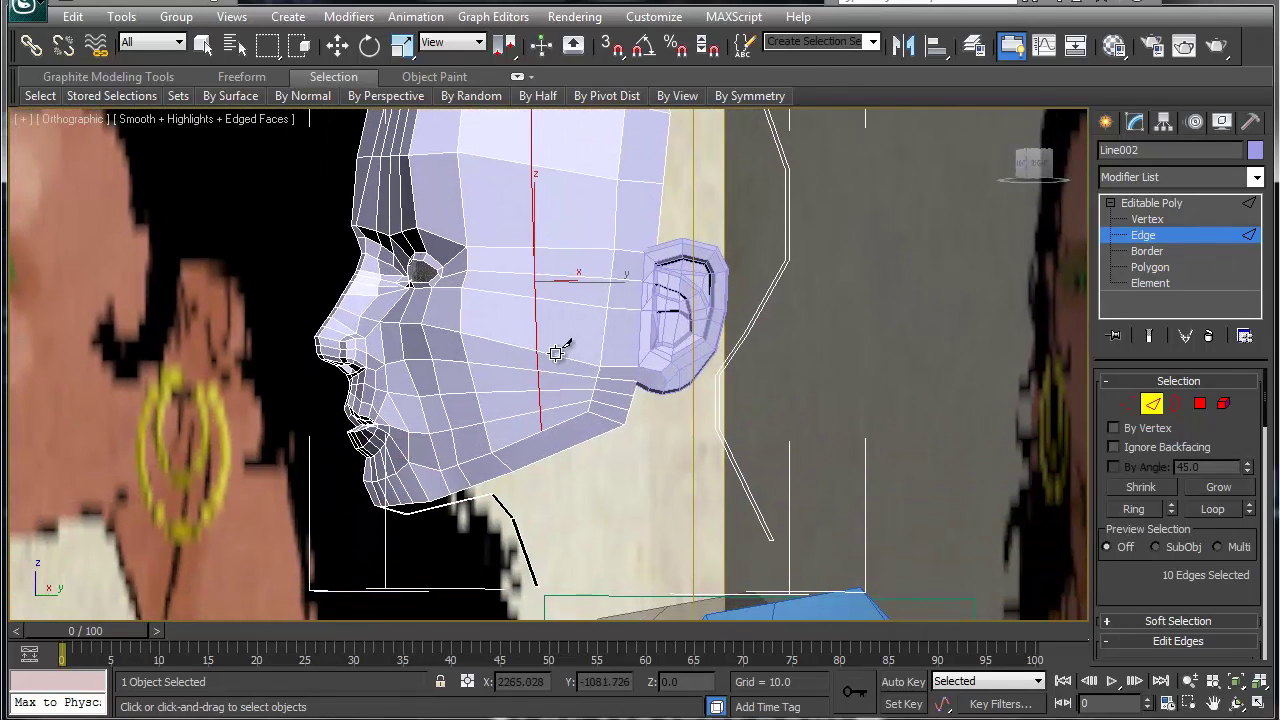
{"action": "left_click", "coordinate": [555, 445], "text": "ctrl"}
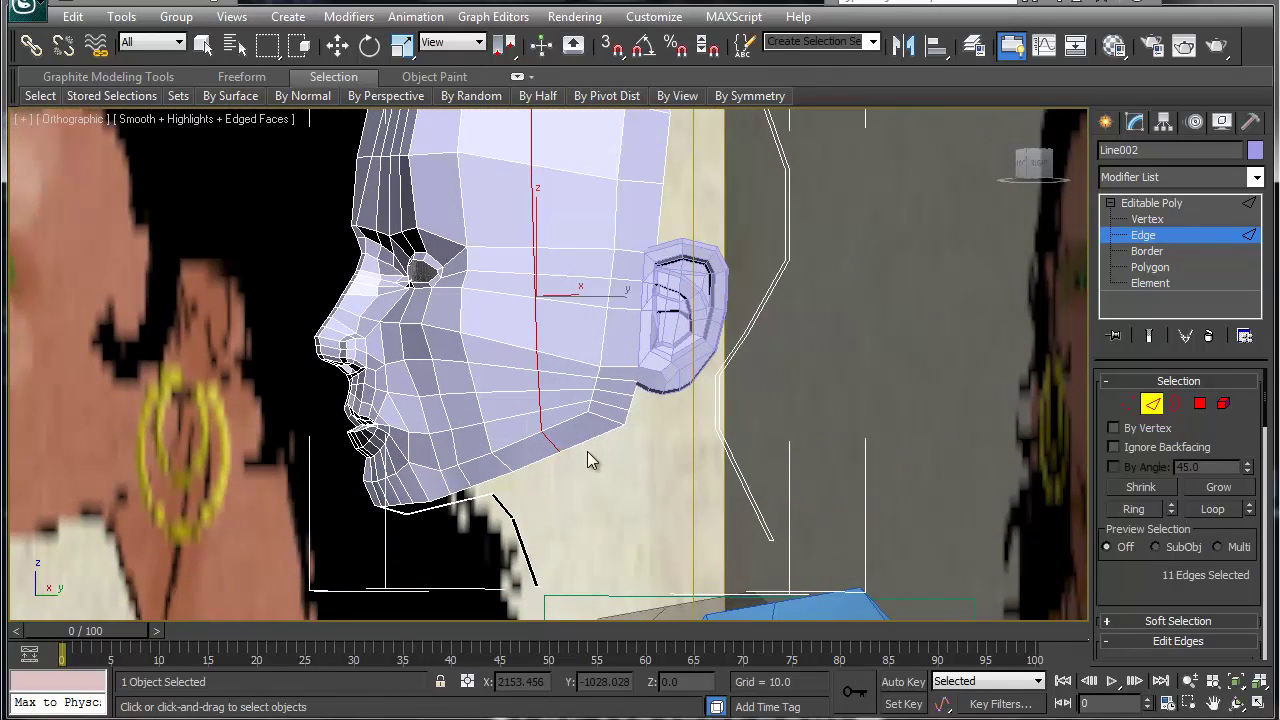
Move the new cut's edge in front of and above the ear slightly outward along X
{"action": "middle_click_drag", "start_coordinate": [506, 245], "coordinate": [530, 292], "text": "alt"}
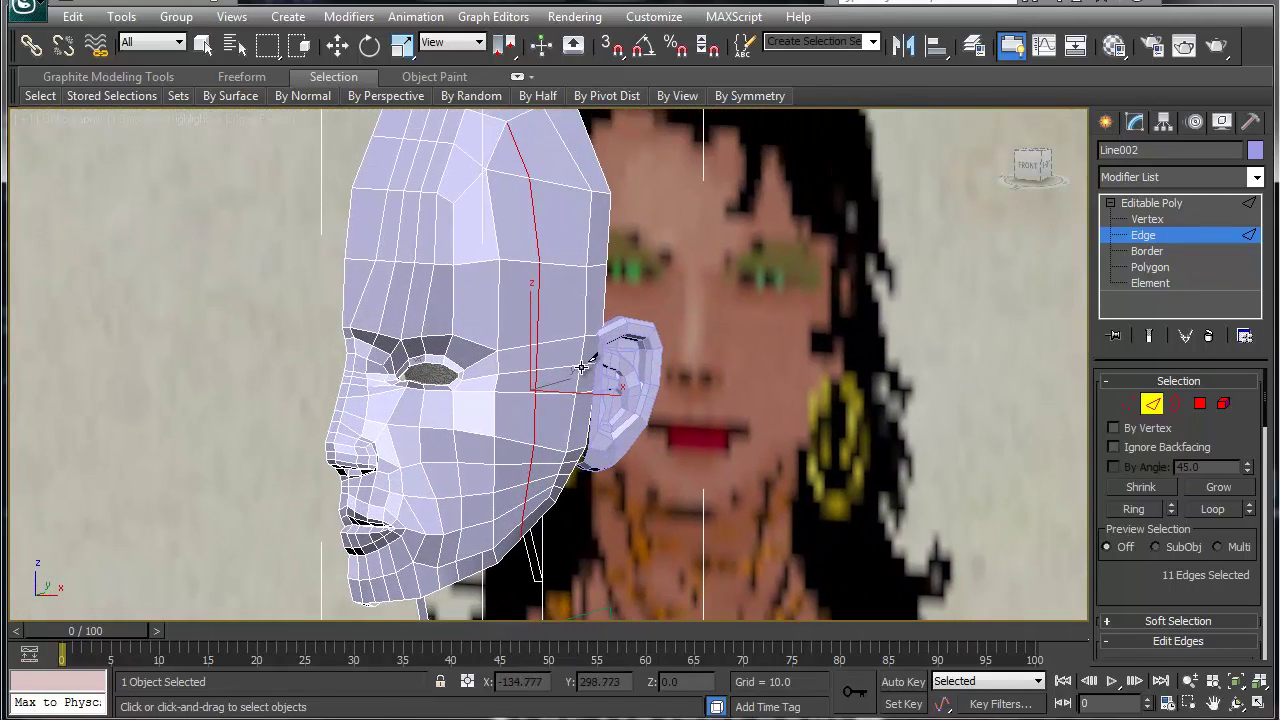
{"action": "key", "text": "w"}
{"action": "left_click", "coordinate": [533, 292]}
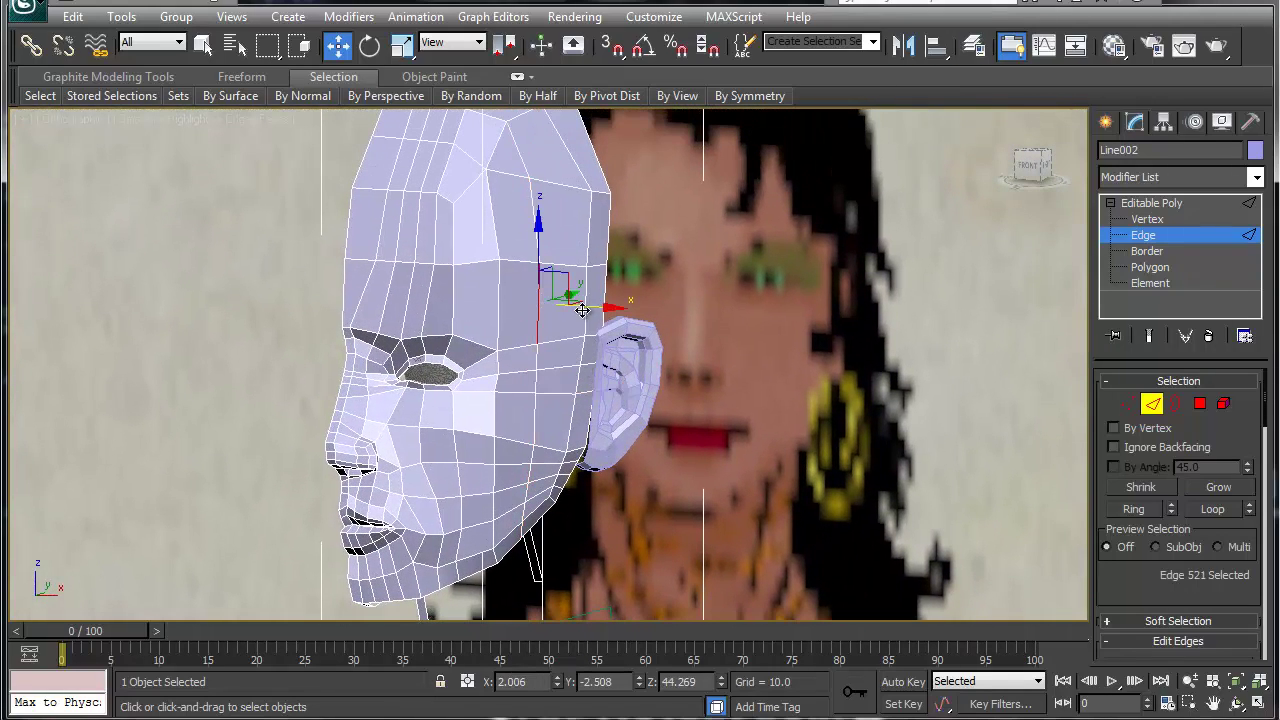
{"action": "left_click_drag", "start_coordinate": [595, 310], "coordinate": [600, 310]}
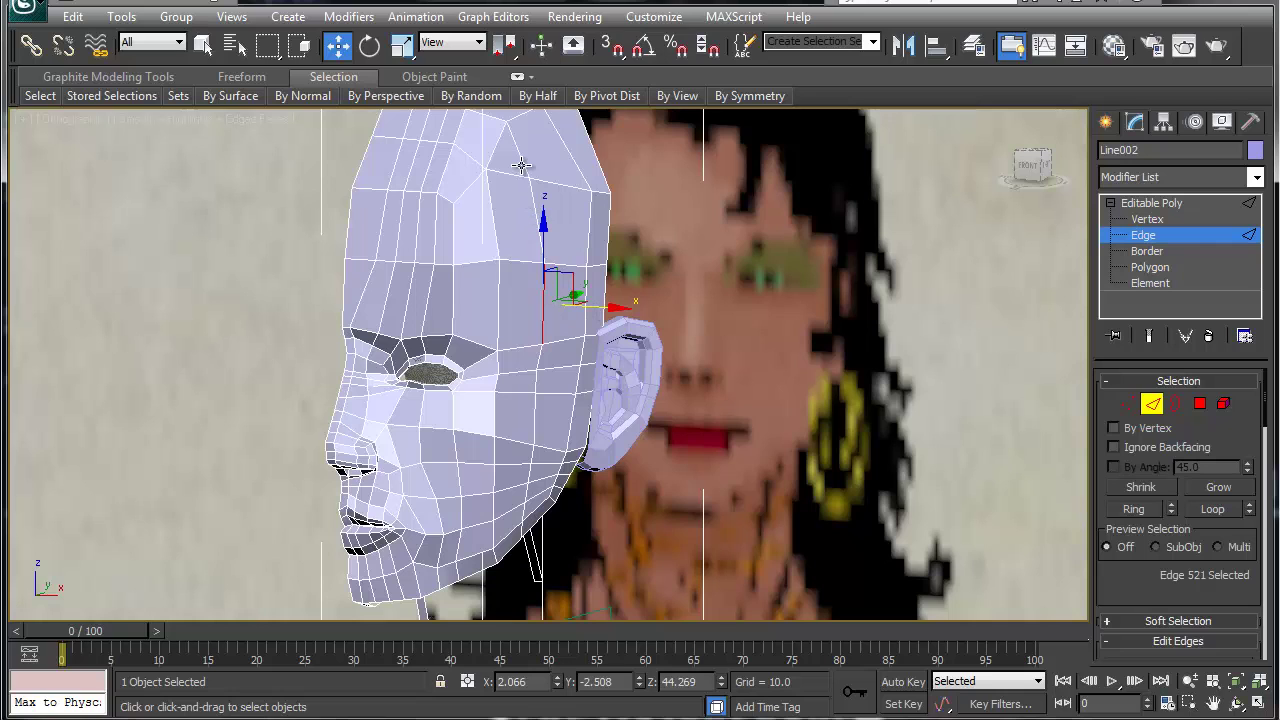
Collapse the surplus edges on the upper side of the head, from the temple row to the back rim
{"action": "left_click", "coordinate": [521, 163]}
{"action": "middle_click_drag", "start_coordinate": [536, 203], "coordinate": [560, 300]}
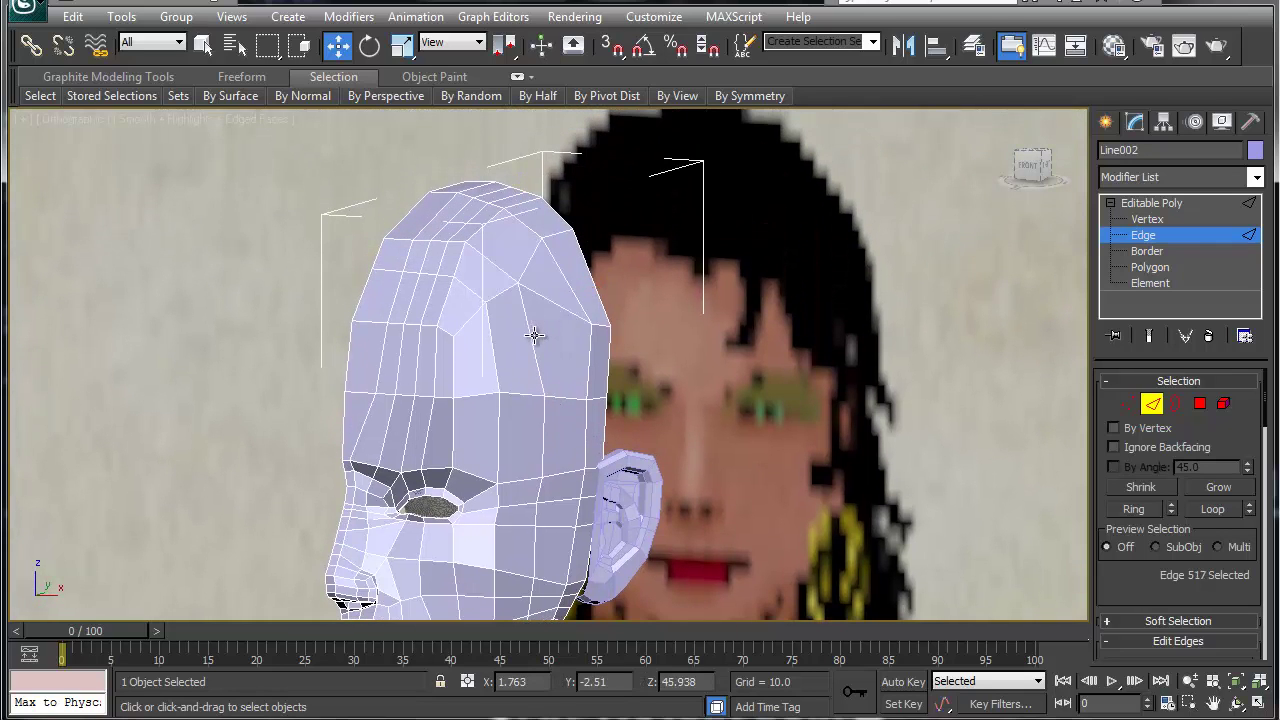
{"action": "left_click", "coordinate": [567, 285]}
{"action": "left_click", "coordinate": [599, 288]}
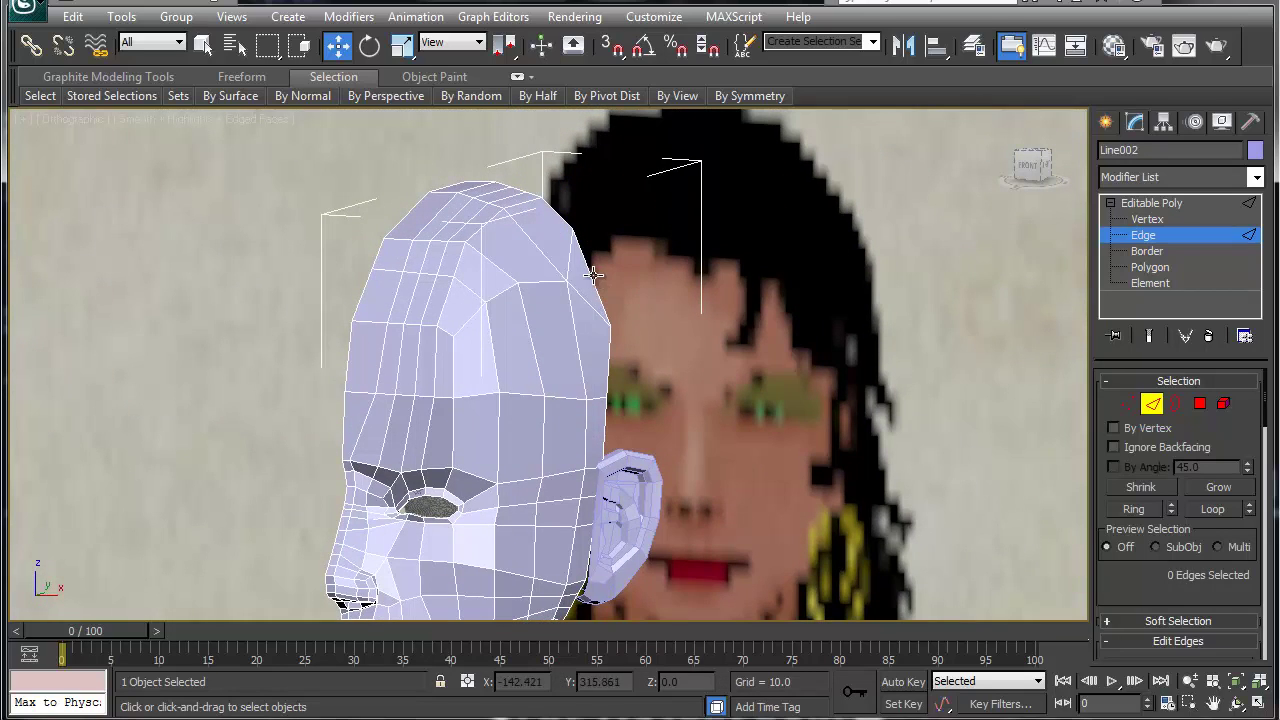
{"action": "left_click", "coordinate": [593, 277]}
{"action": "left_click", "coordinate": [612, 302]}
Move the three connected edges running from the temple to the skull's back rim outward and down
{"action": "middle_click_drag", "start_coordinate": [547, 325], "coordinate": [580, 318], "text": "alt"}
{"action": "left_click", "coordinate": [578, 283]}
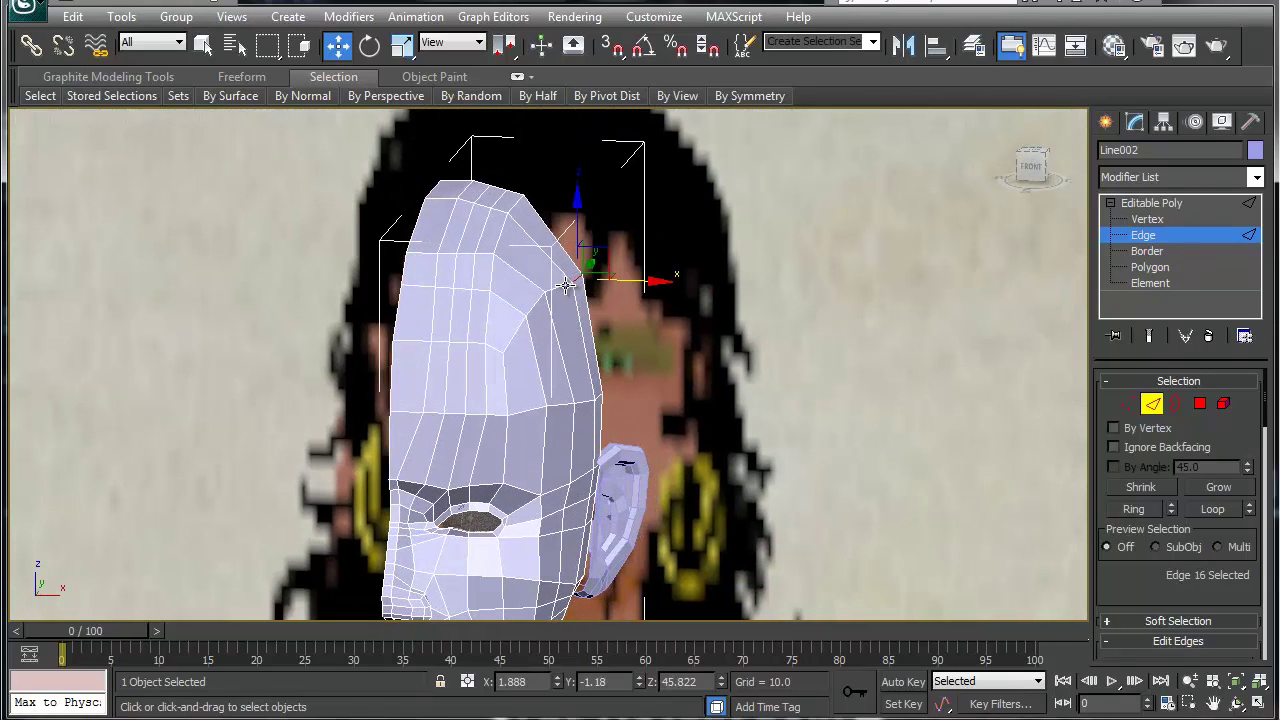
{"action": "left_click", "coordinate": [557, 308], "text": "ctrl"}
{"action": "left_click", "coordinate": [538, 303], "text": "ctrl"}
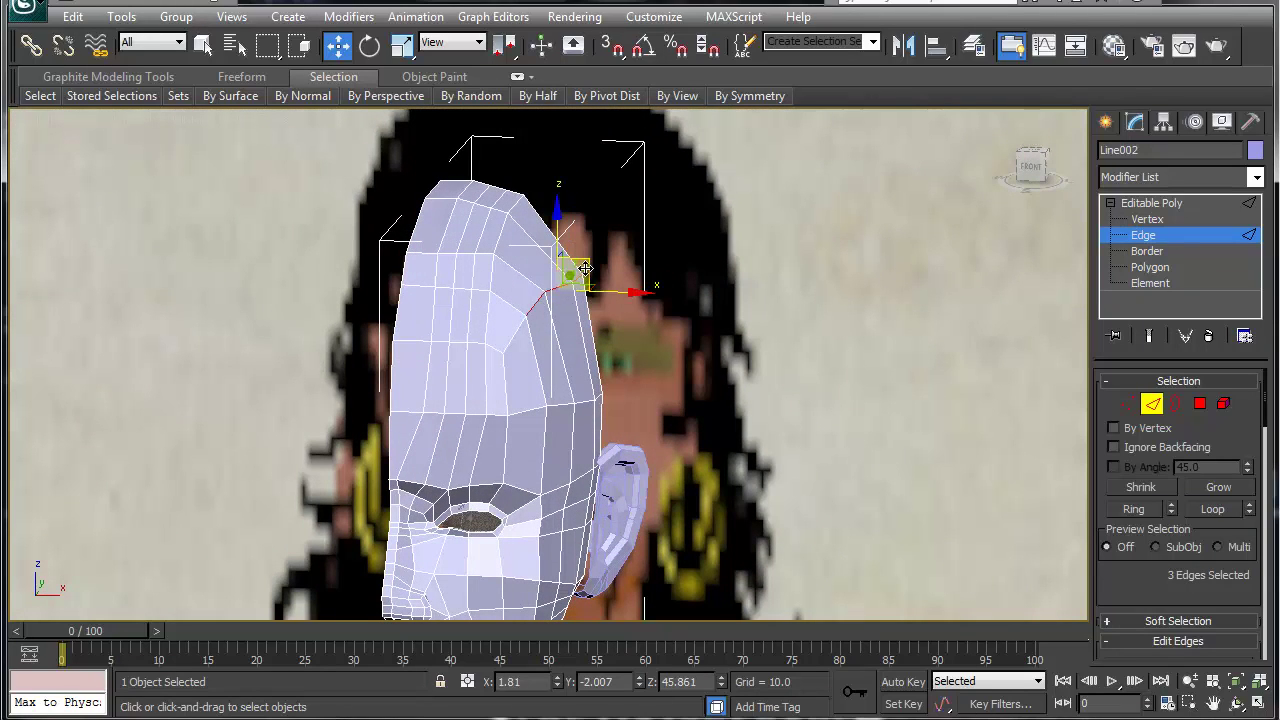
{"action": "left_click_drag", "start_coordinate": [585, 268], "coordinate": [598, 296]}
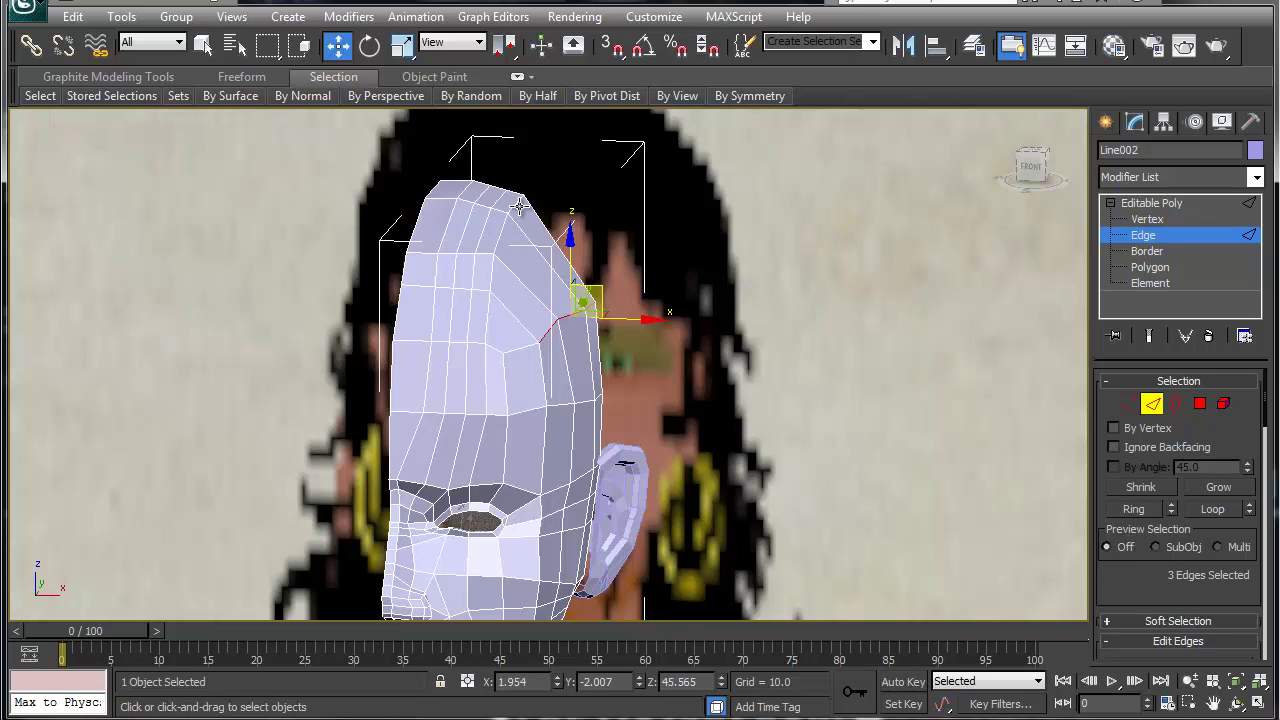
Move the three connected edges along the upper side of the skull outward and rotate them to round the head
{"action": "left_click", "coordinate": [519, 206]}
{"action": "left_click", "coordinate": [503, 236], "text": "ctrl"}
{"action": "left_click", "coordinate": [493, 269], "text": "ctrl"}
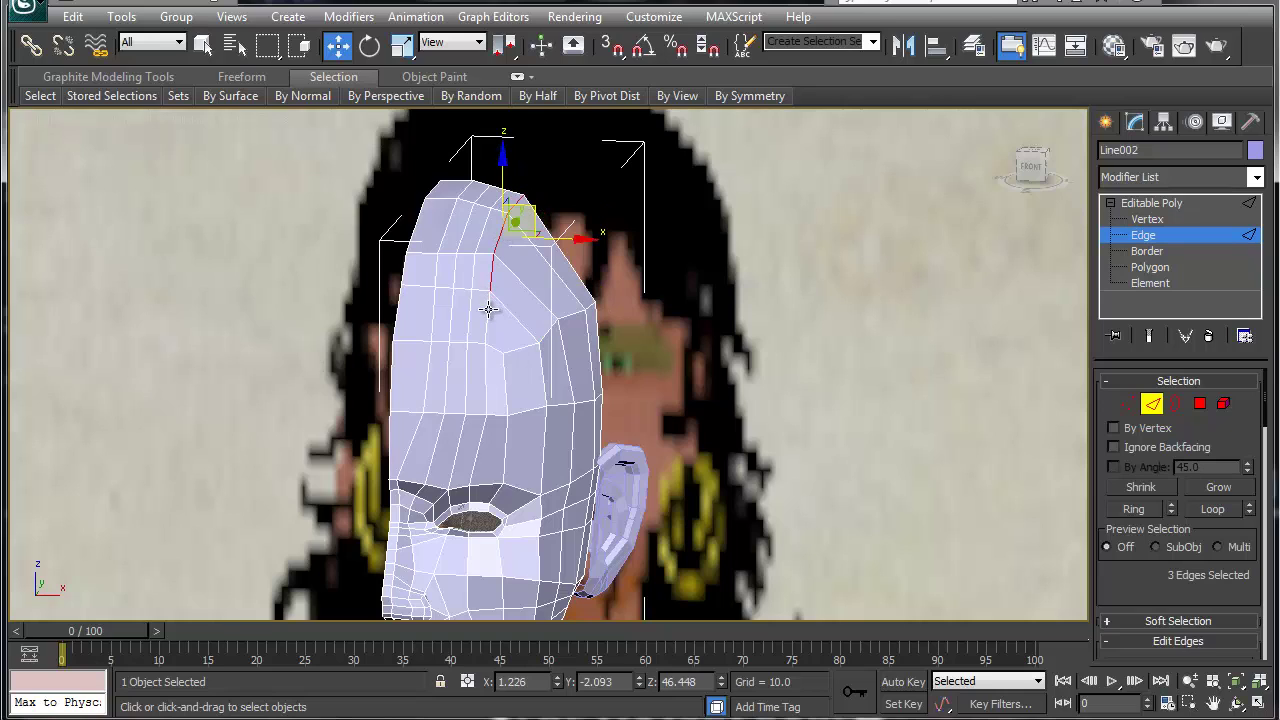
{"action": "left_click_drag", "start_coordinate": [531, 222], "coordinate": [625, 227]}
{"action": "key", "text": "e"}
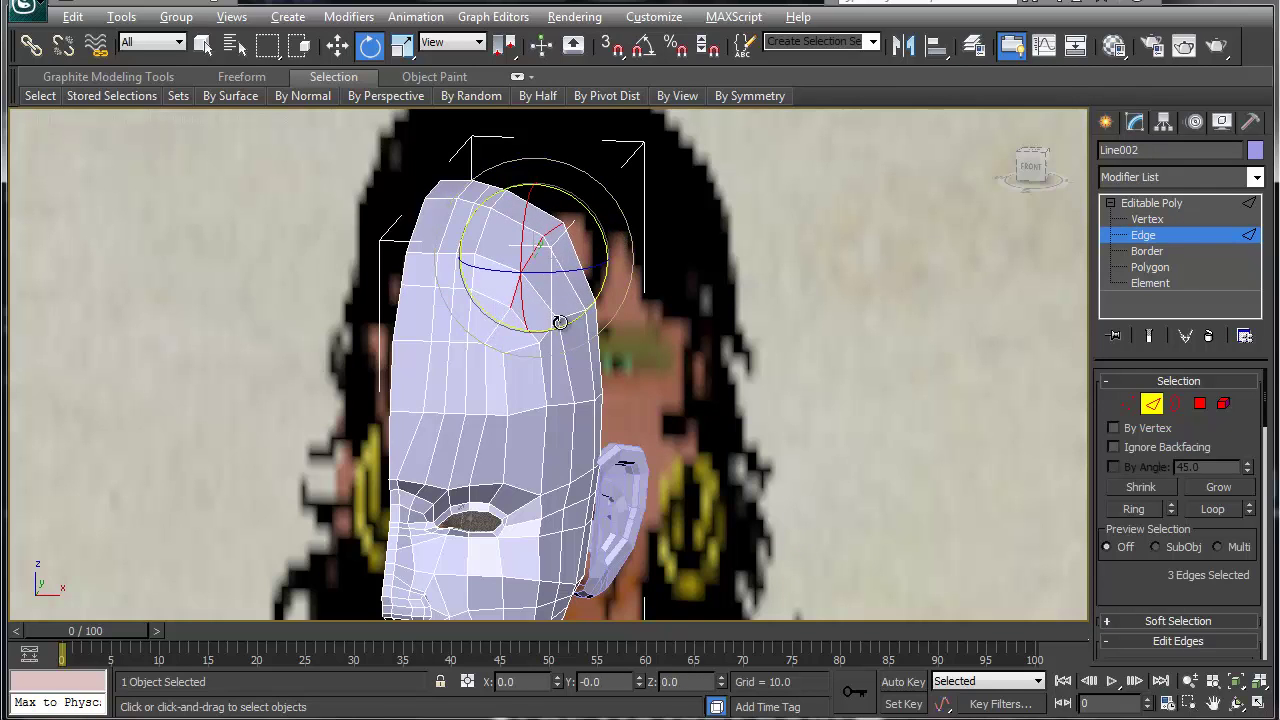
Move the three connected edges running over the upper skull, from the forehead to the back rim, slightly outward to X about 1.16
{"action": "middle_click_drag", "start_coordinate": [560, 320], "coordinate": [500, 290], "text": "alt"}
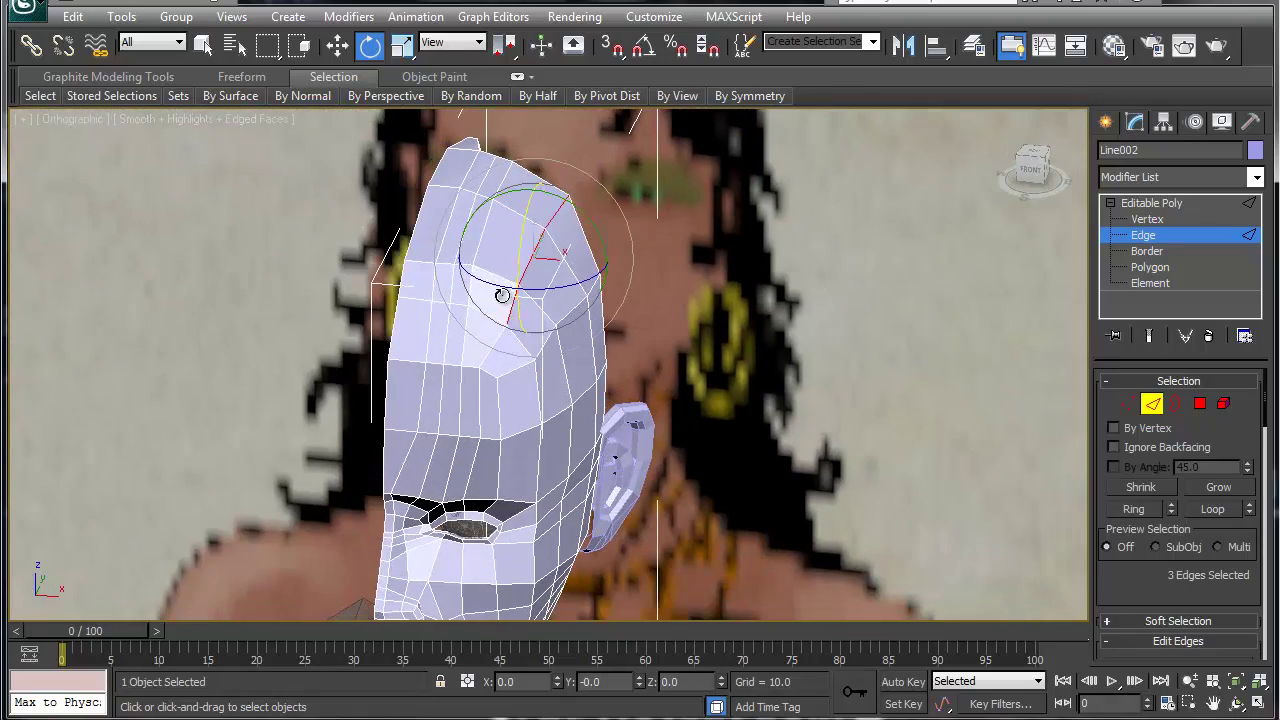
{"action": "left_click", "coordinate": [497, 226]}
{"action": "left_click", "coordinate": [504, 187], "text": "ctrl"}
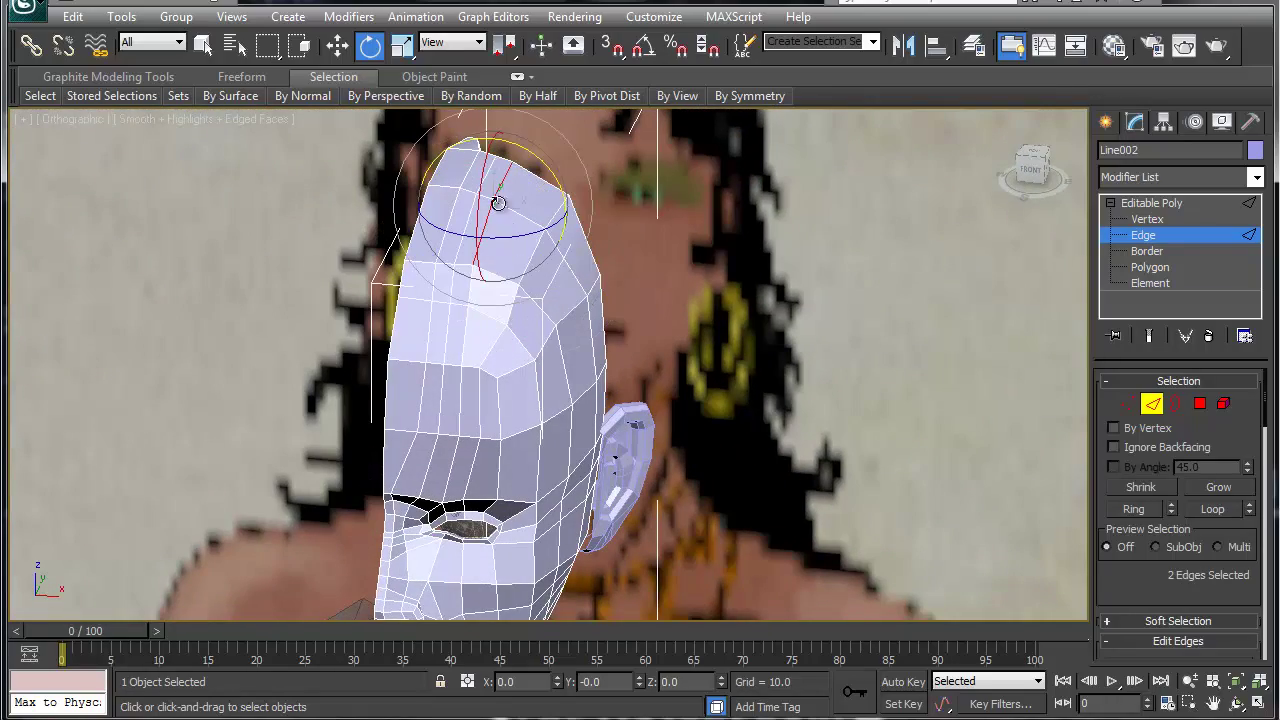
{"action": "left_click", "coordinate": [470, 294], "text": "ctrl"}
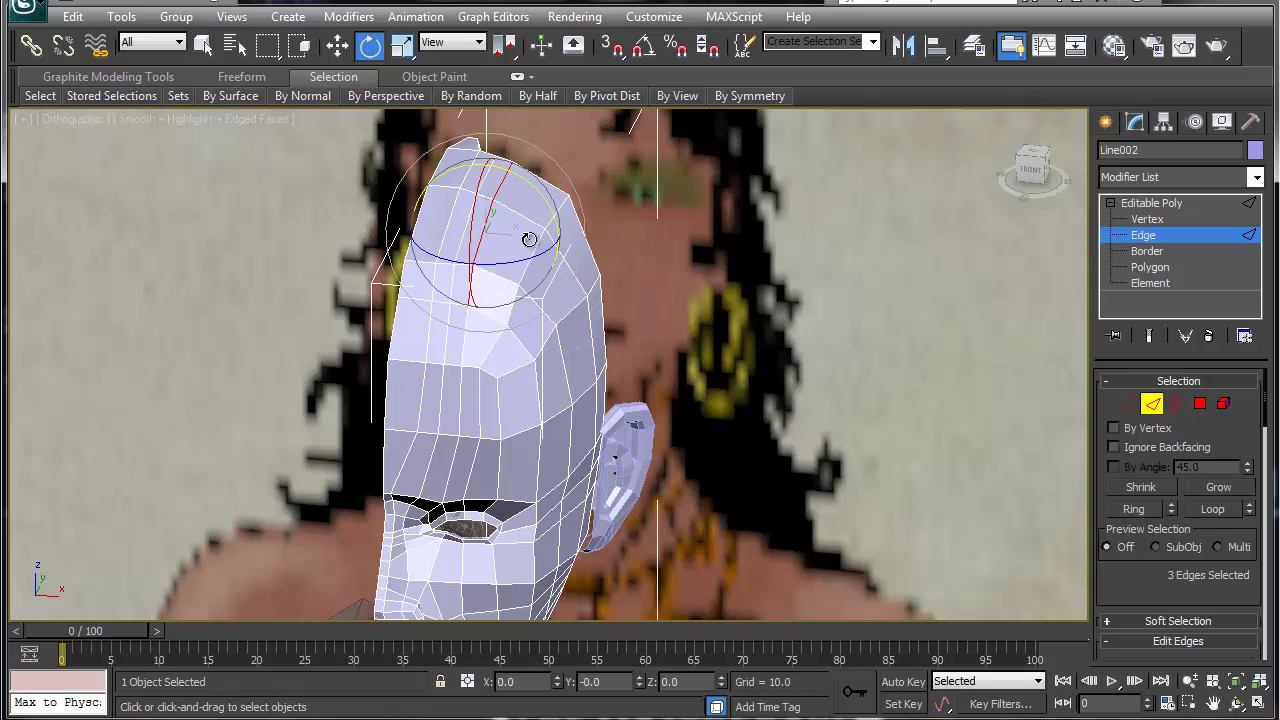
{"action": "key", "text": "w"}
{"action": "middle_click_drag", "start_coordinate": [516, 385], "coordinate": [536, 351], "text": "alt"}
{"action": "left_click_drag", "start_coordinate": [519, 210], "coordinate": [543, 217]}
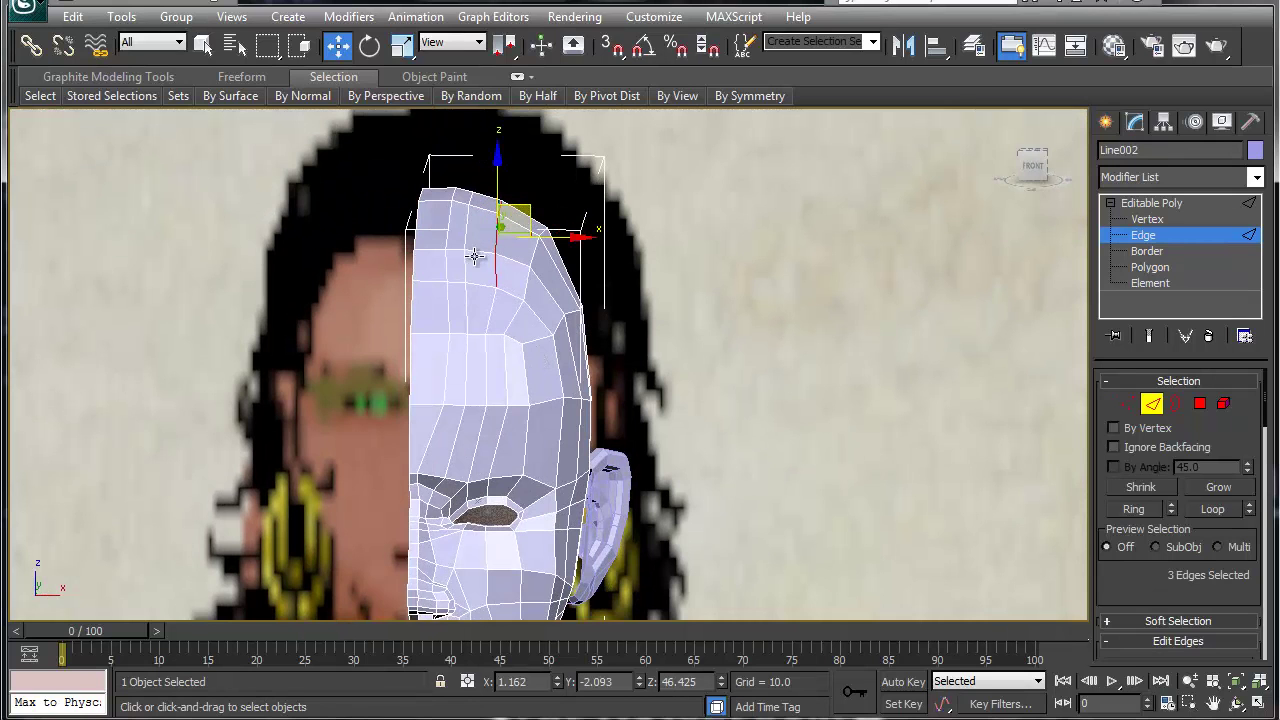
Move the adjacent row of three edges nearer the head's centre line outward along X to about 0.90
{"action": "left_click", "coordinate": [466, 227]}
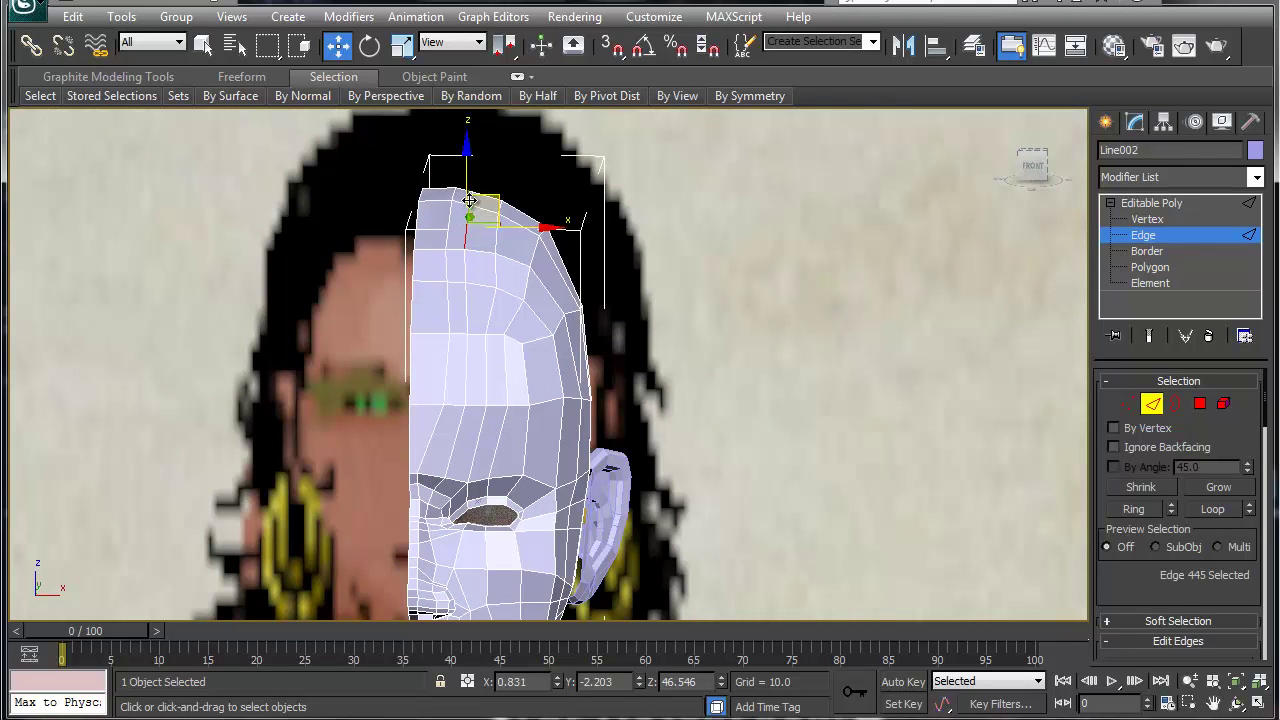
{"action": "left_click", "coordinate": [471, 202], "text": "ctrl"}
{"action": "middle_click_drag", "start_coordinate": [475, 225], "coordinate": [464, 308], "text": "alt"}
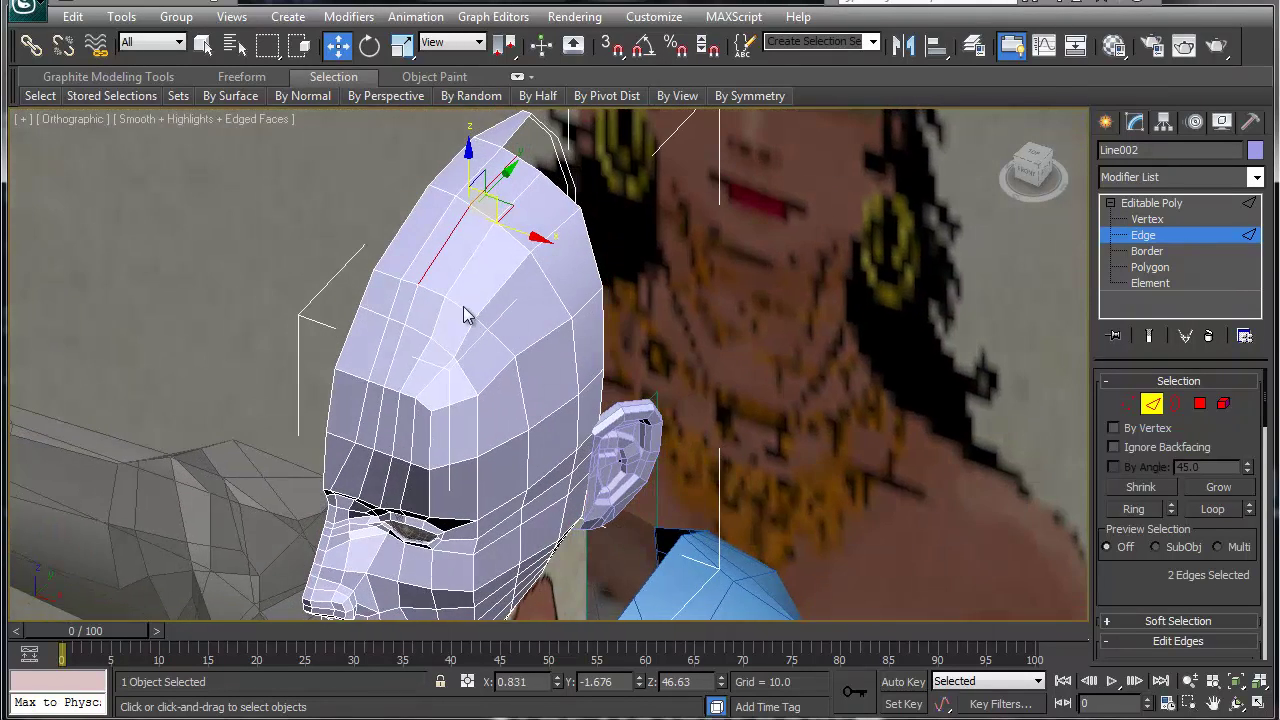
{"action": "left_click", "coordinate": [419, 297], "text": "ctrl"}
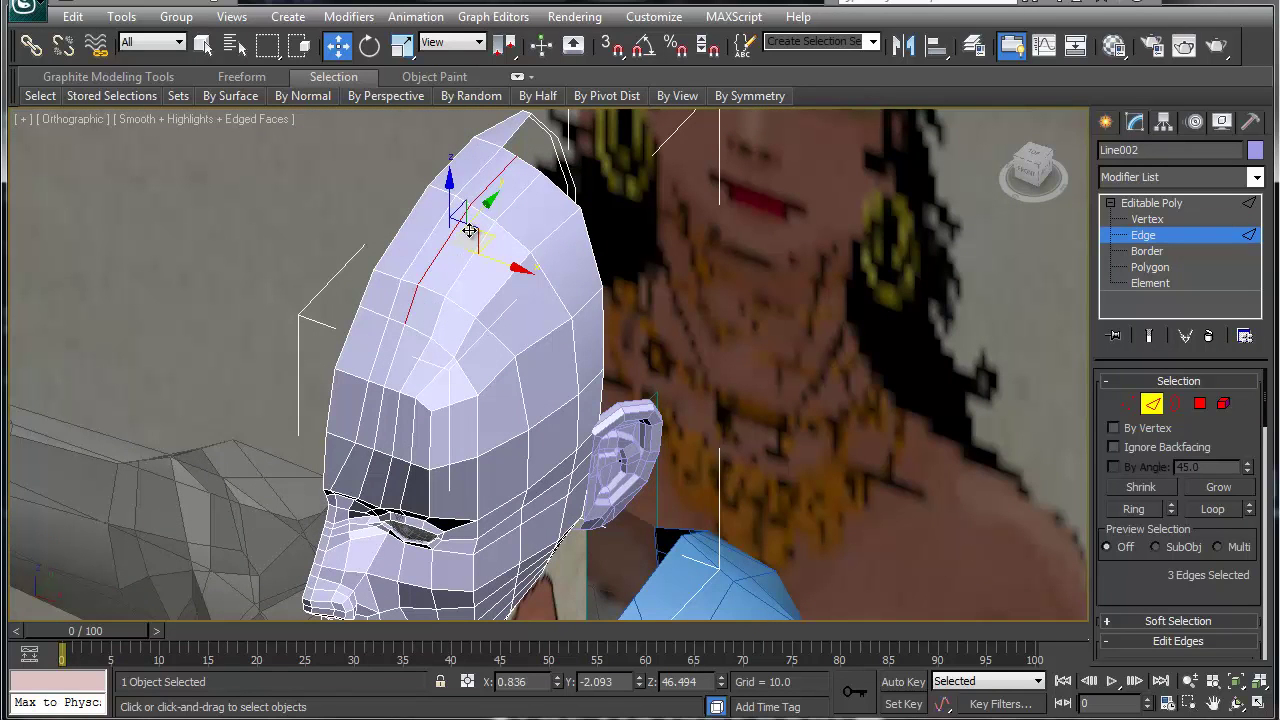
{"action": "key", "text": "f"}
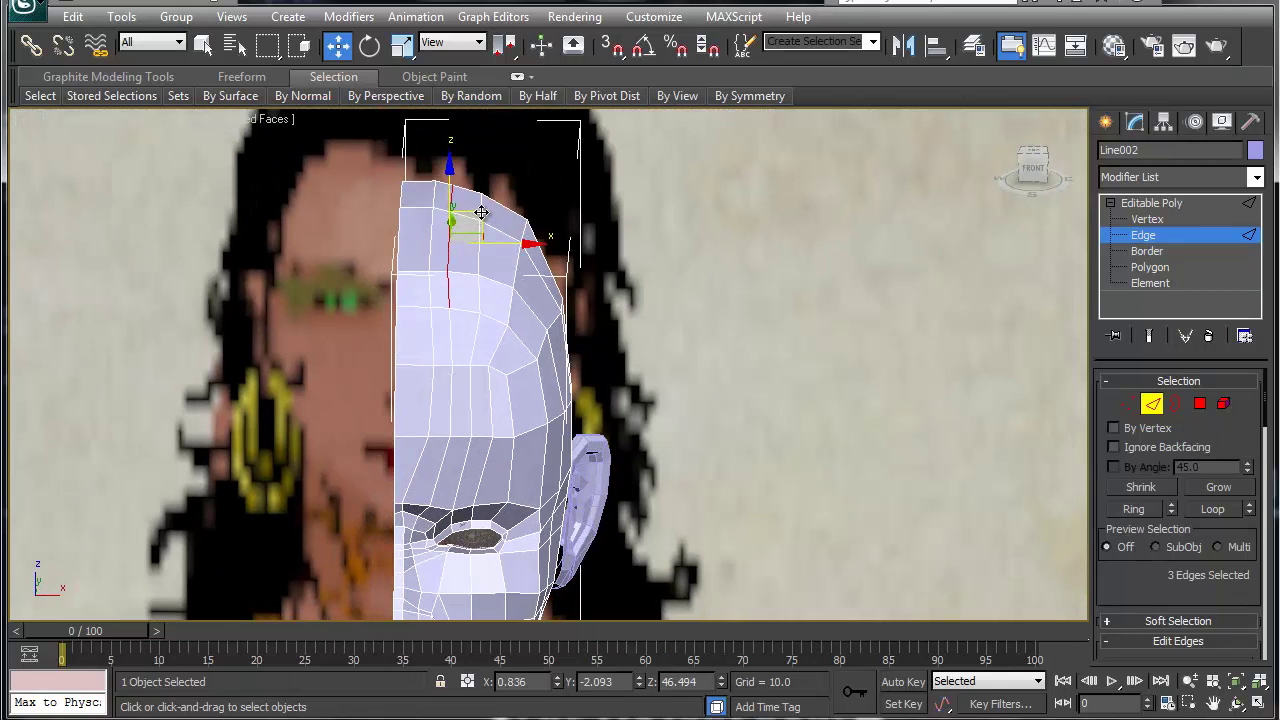
{"action": "left_click_drag", "start_coordinate": [483, 213], "coordinate": [495, 213]}
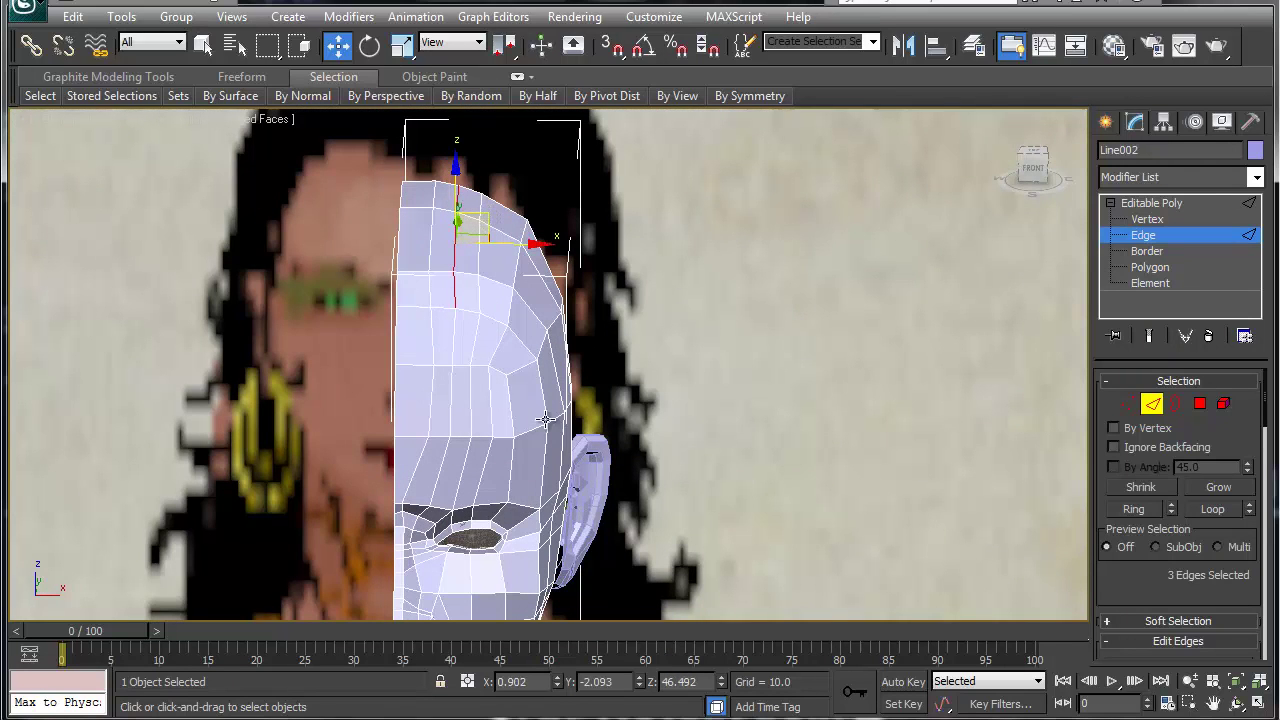
Select the full ring of vertical edges just above the ear, running from the back rim to the brow
{"action": "middle_click_drag", "start_coordinate": [557, 468], "coordinate": [392, 397], "text": "alt"}
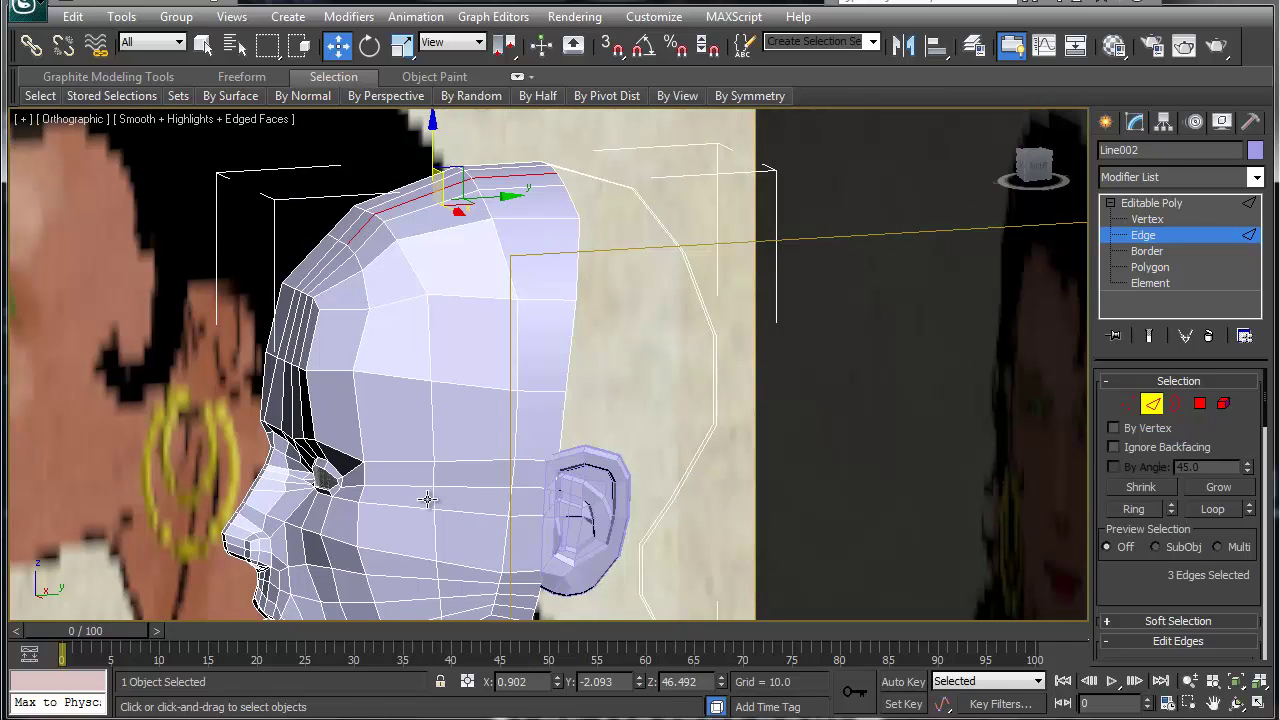
{"action": "mouse_move", "coordinate": [410, 487]}
{"action": "middle_mouse_down"}
{"action": "mouse_move", "coordinate": [414, 420]}
{"action": "mouse_move", "coordinate": [418, 475]}
{"action": "middle_mouse_up"}
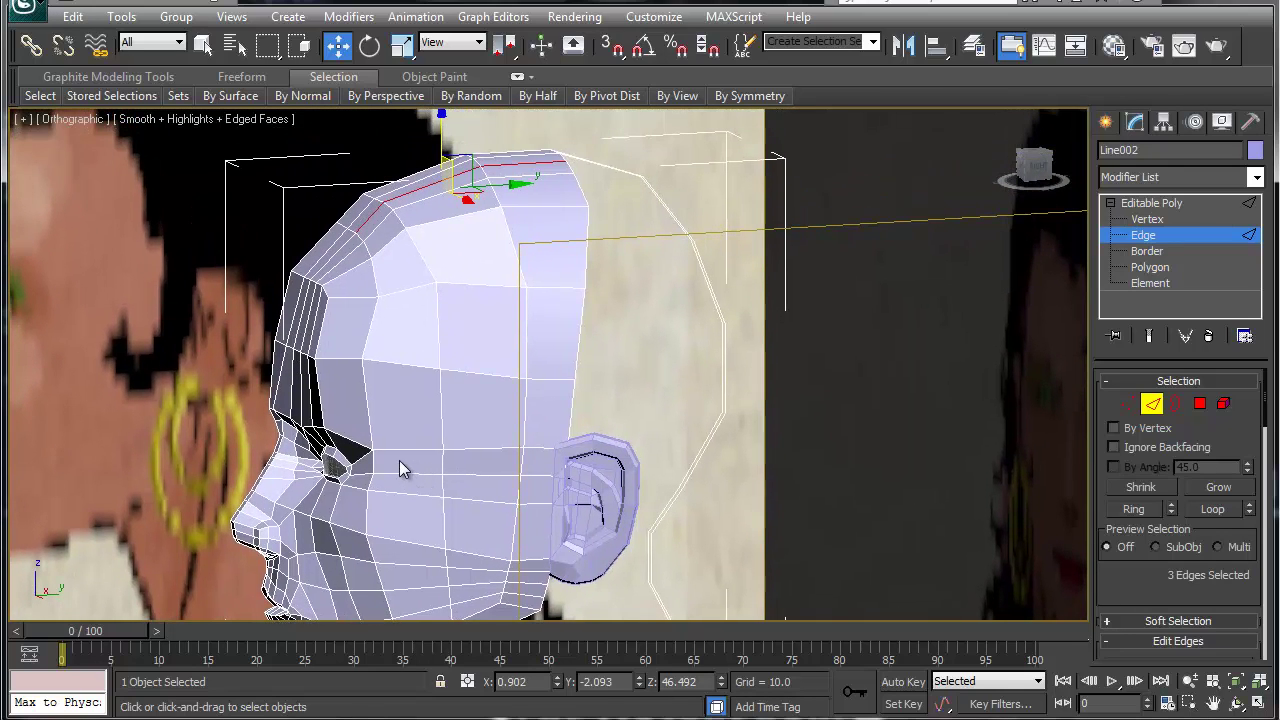
{"action": "left_click", "coordinate": [567, 409]}
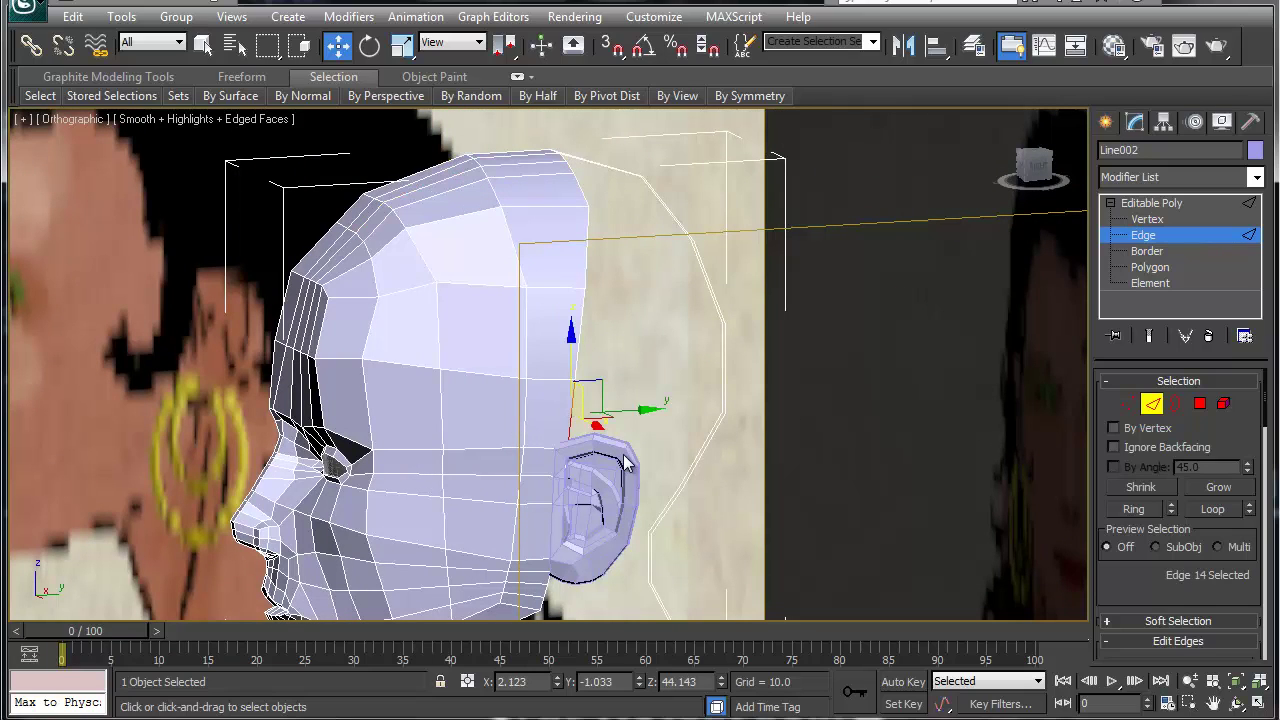
{"action": "key", "text": "alt+r"}
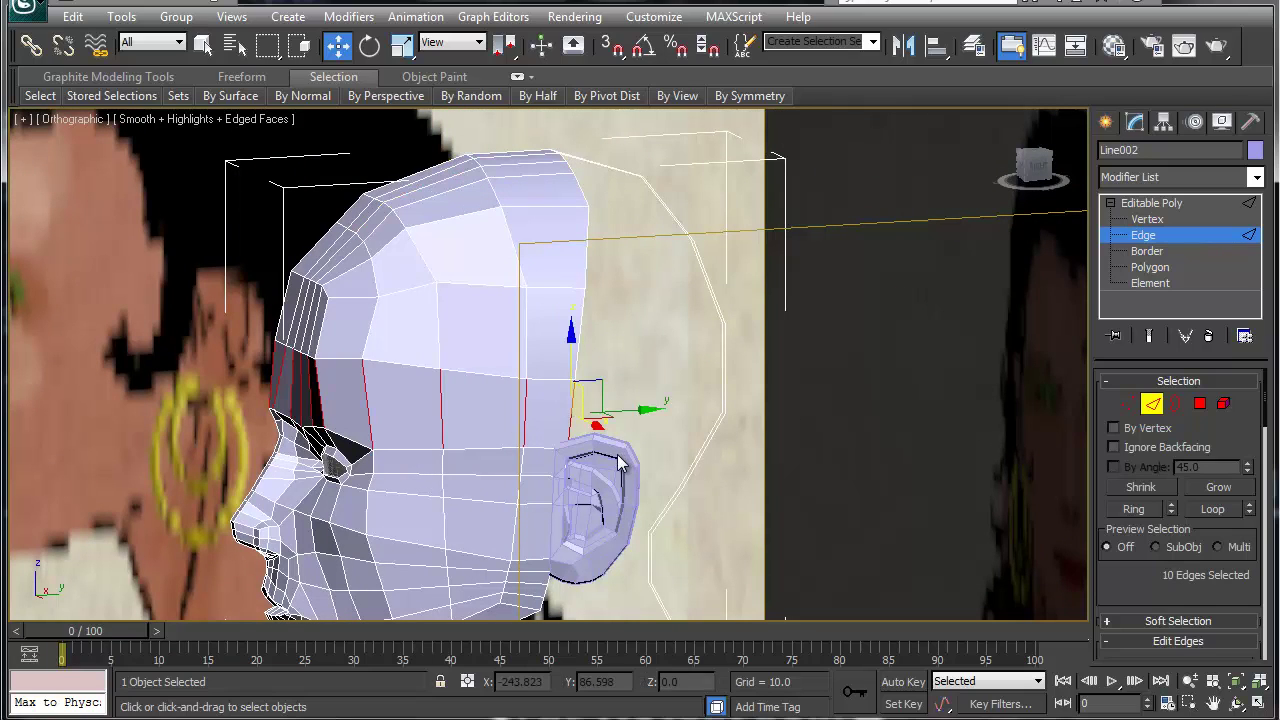
{"action": "right_click", "coordinate": [432, 428]}
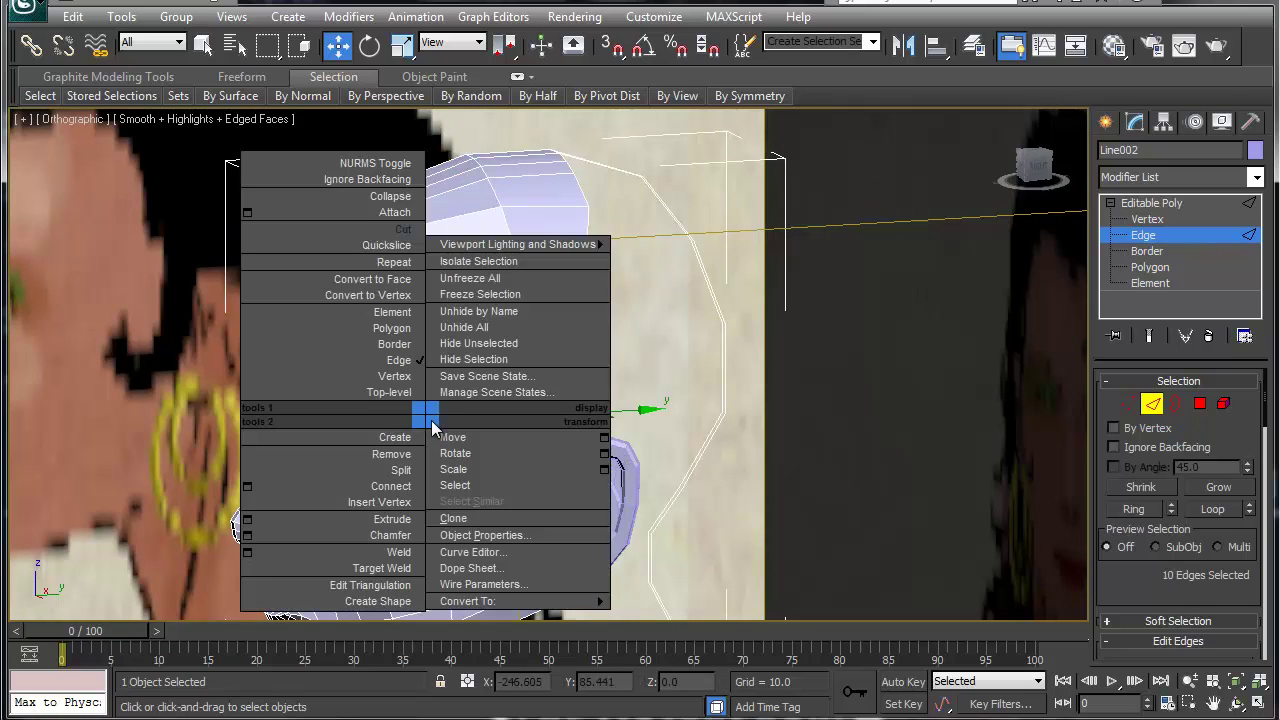
{"action": "left_click", "coordinate": [392, 487]}
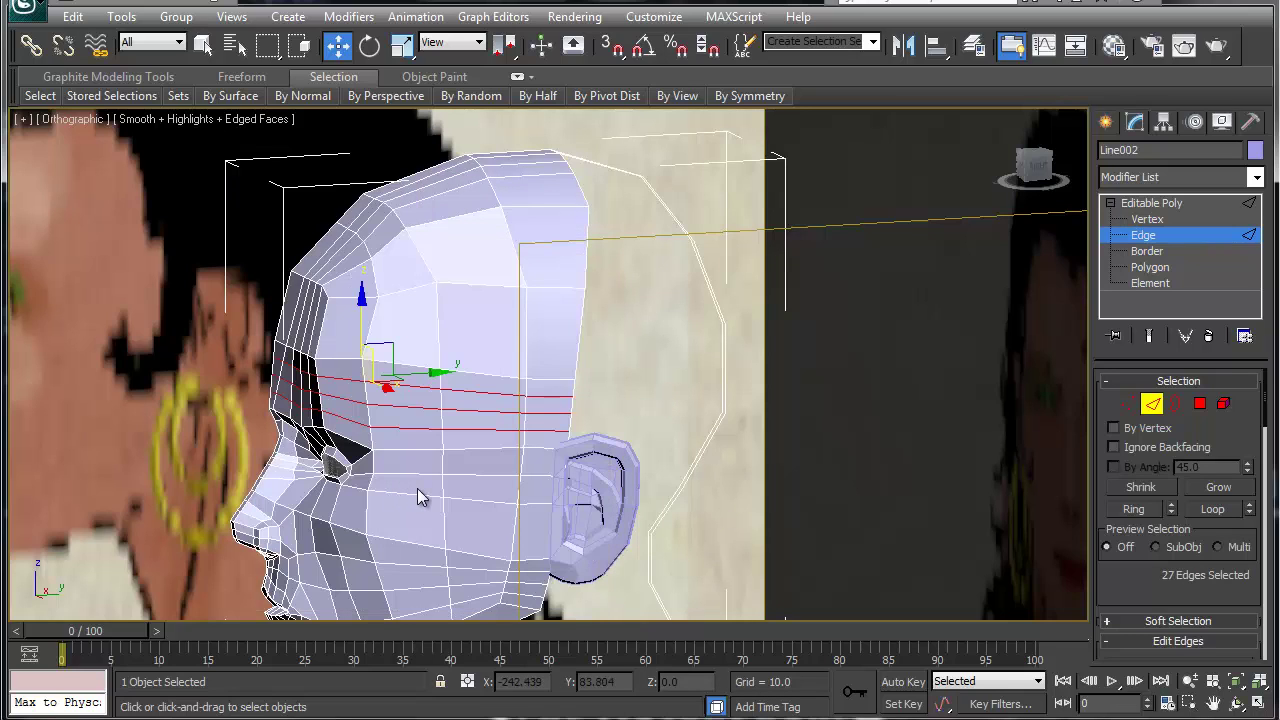
{"action": "key", "text": "ctrl+z"}
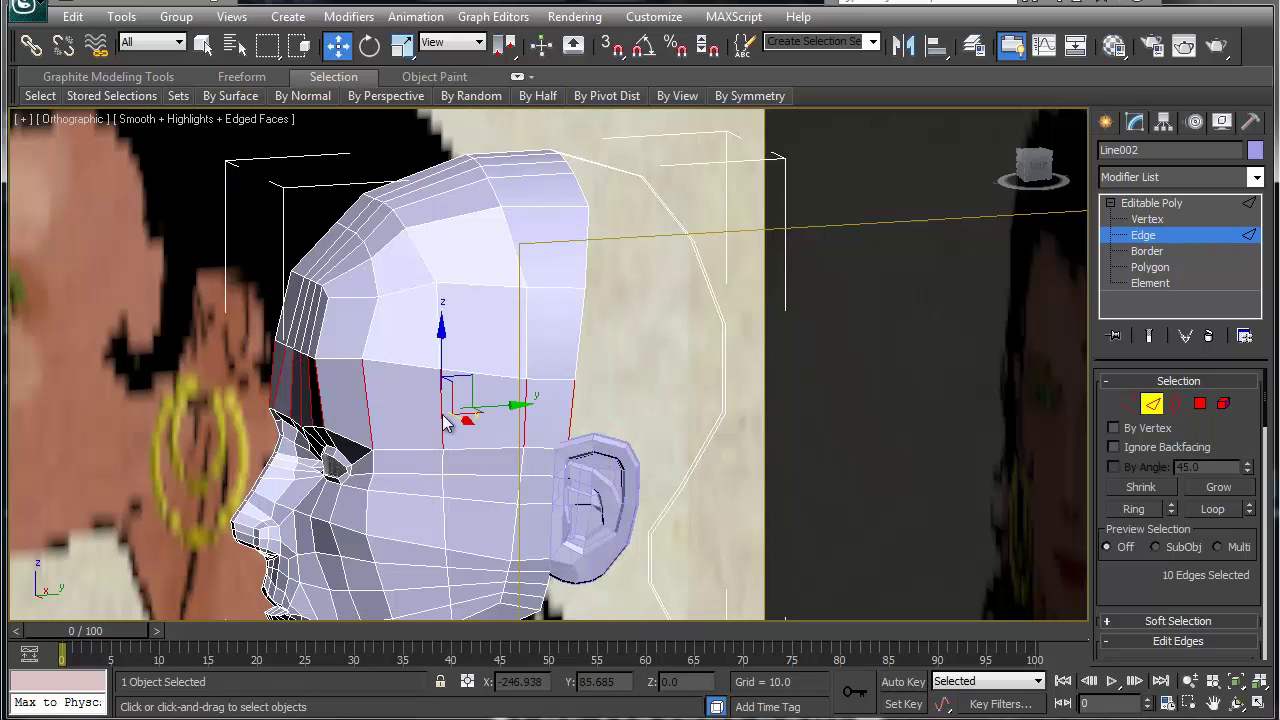
Connect the selected ring of vertical edges with 1 segment to add a single edge loop above the brow
{"action": "right_click", "coordinate": [441, 413]}
{"action": "left_click", "coordinate": [257, 480]}
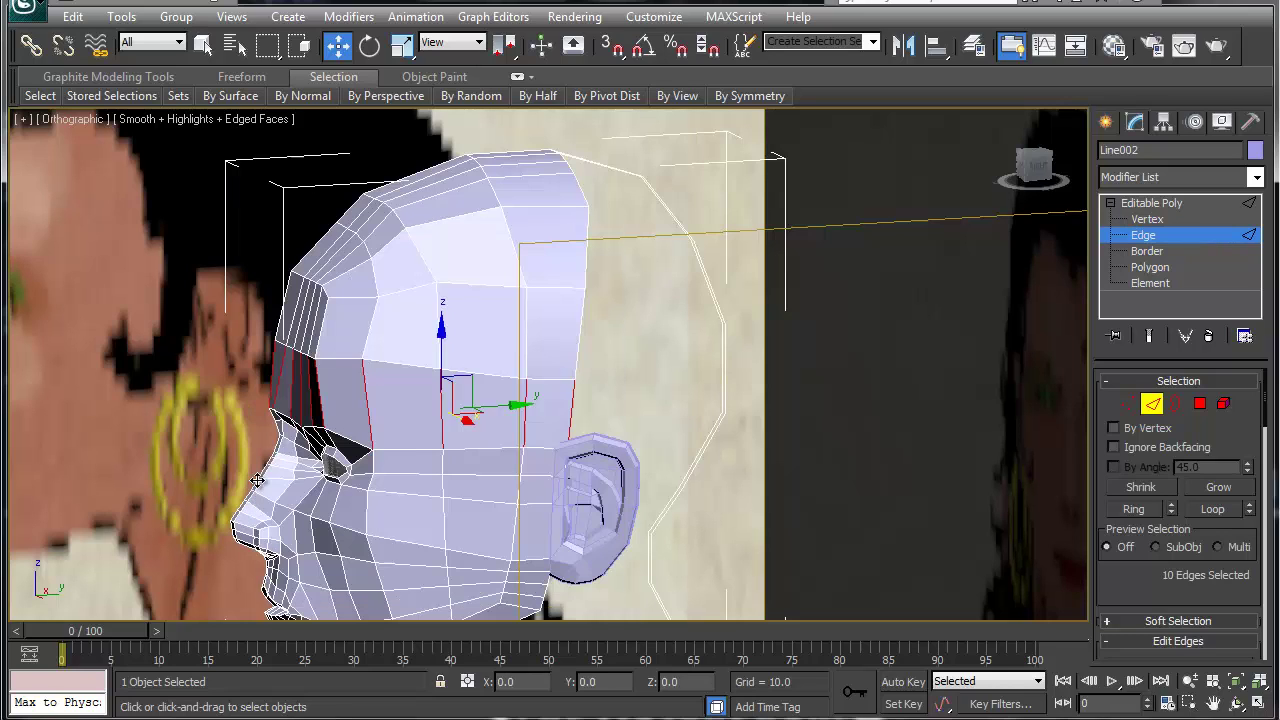
{"action": "left_click_drag", "start_coordinate": [558, 375], "coordinate": [560, 374]}
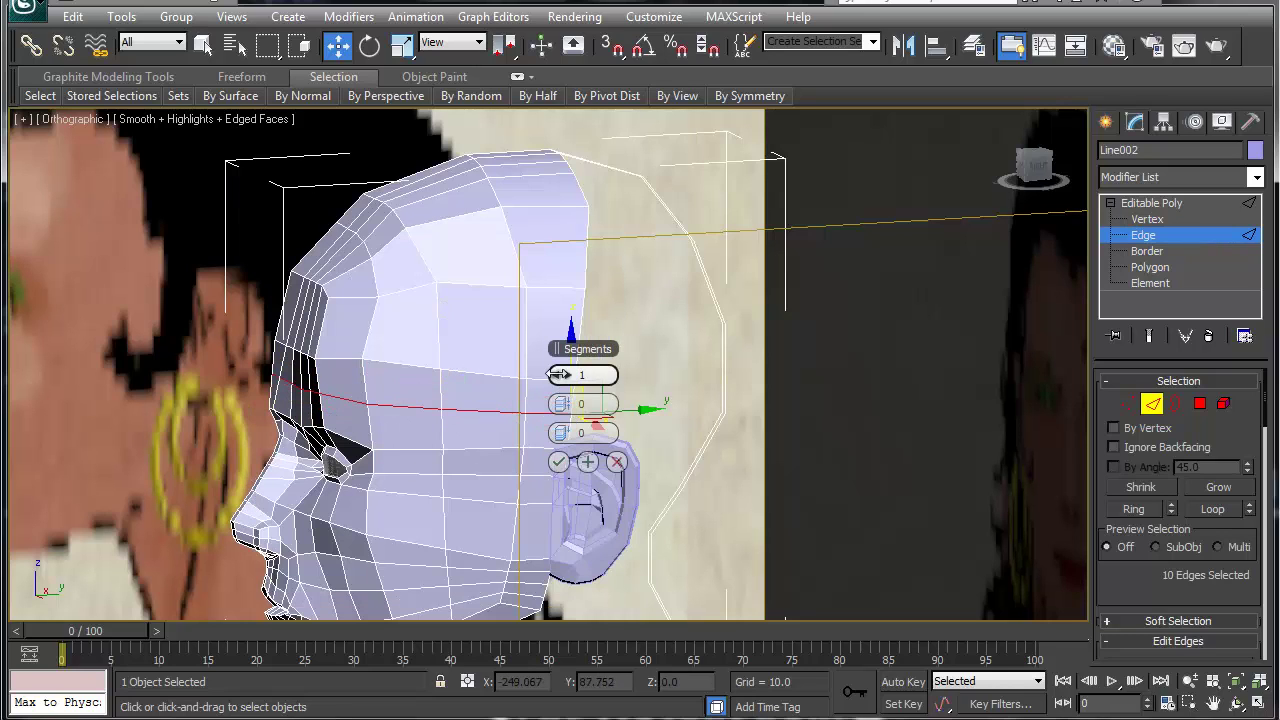
{"action": "left_click", "coordinate": [558, 461]}
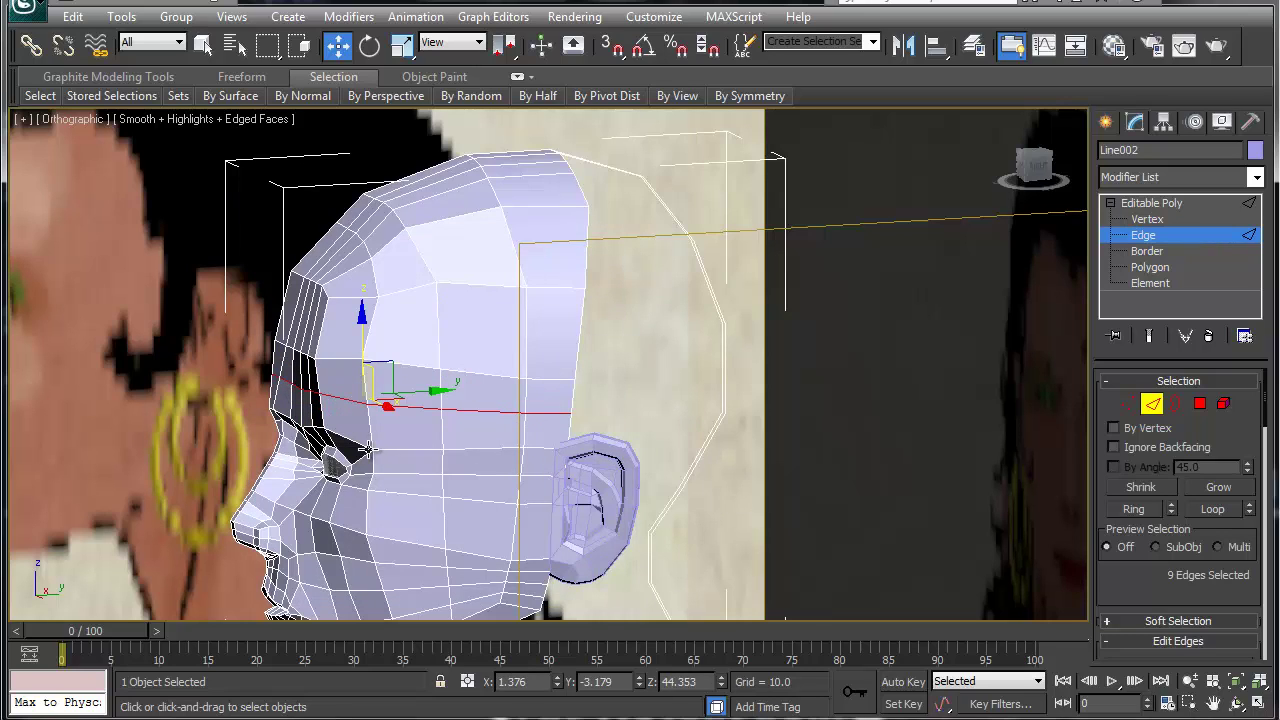
Move the new edge loop above the brow slightly forward along Y to about -3.23
{"action": "mouse_move", "coordinate": [368, 450]}
{"action": "middle_mouse_down", "text": "alt"}
{"action": "mouse_move", "coordinate": [390, 436]}
{"action": "mouse_move", "coordinate": [369, 441]}
{"action": "middle_mouse_up", "text": "alt"}
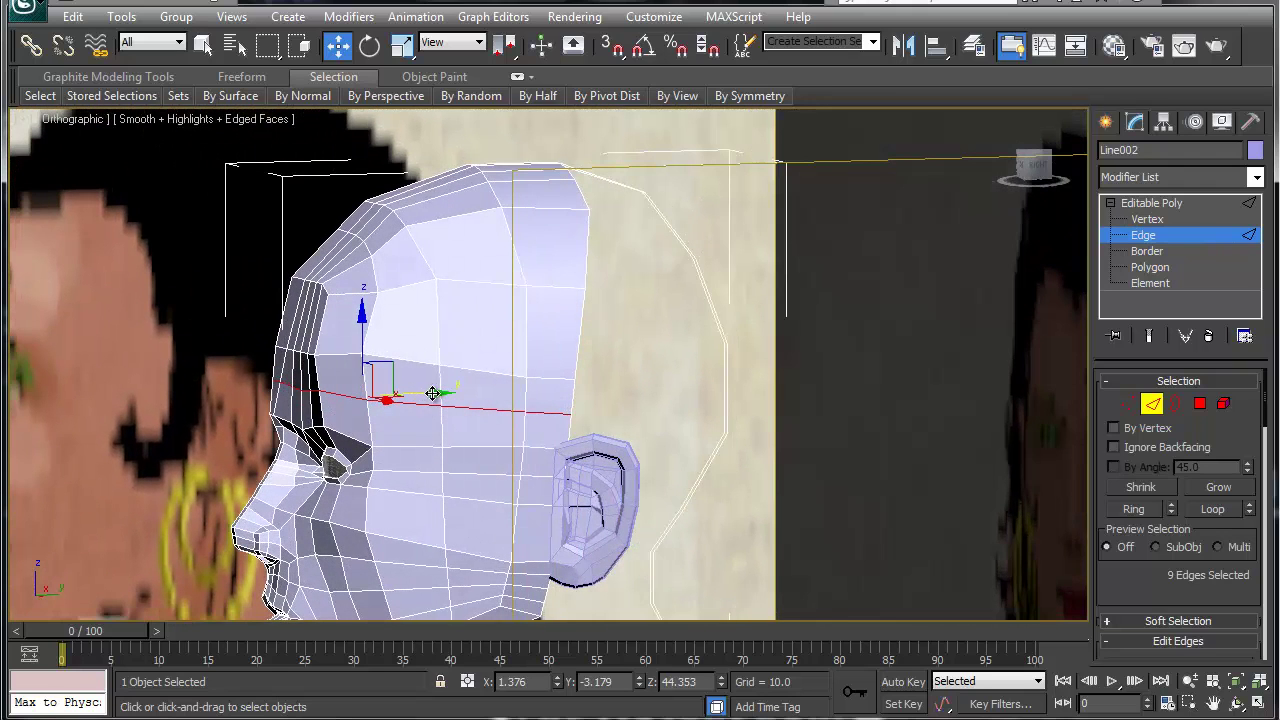
{"action": "left_click_drag", "start_coordinate": [431, 394], "coordinate": [427, 394]}
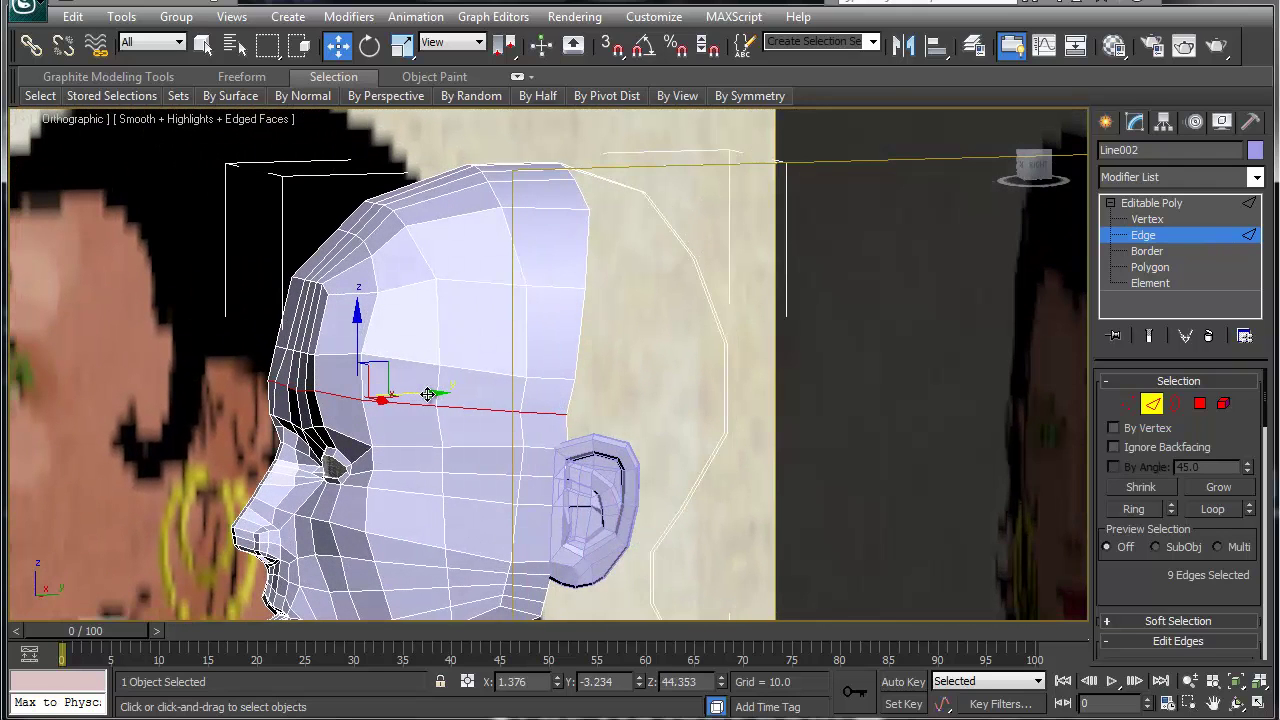
{"action": "middle_click_drag", "start_coordinate": [490, 362], "coordinate": [622, 352], "text": "alt"}
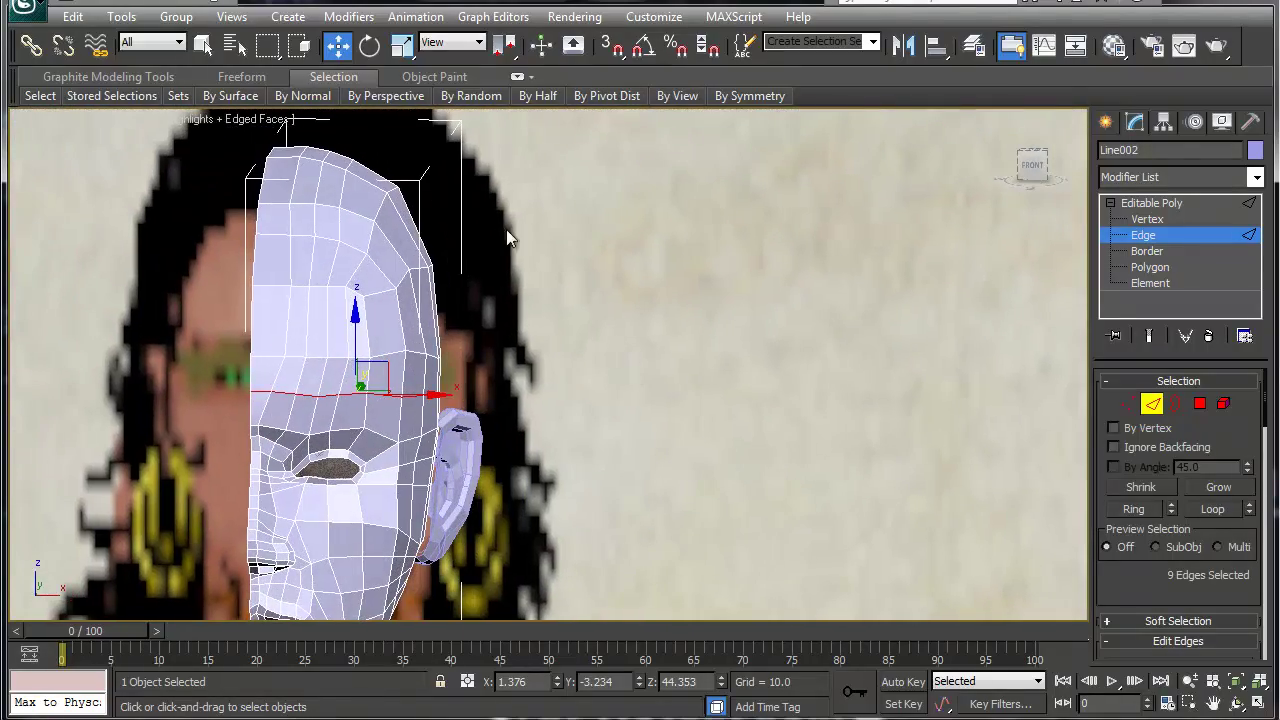
Select only the eight inner edges of the profile strip behind the skull and extrude them sideways along X to about 0.70
{"action": "middle_click_drag", "start_coordinate": [416, 436], "coordinate": [170, 345], "text": "alt"}
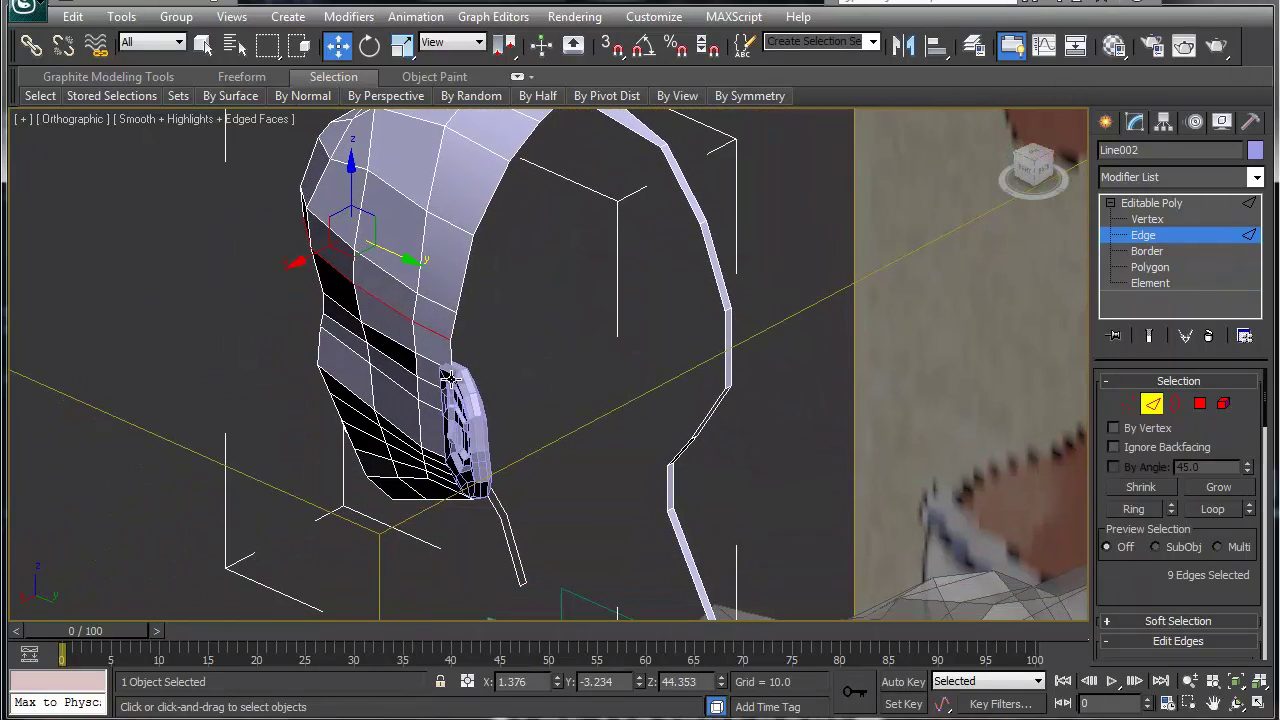
{"action": "left_click", "coordinate": [621, 129]}
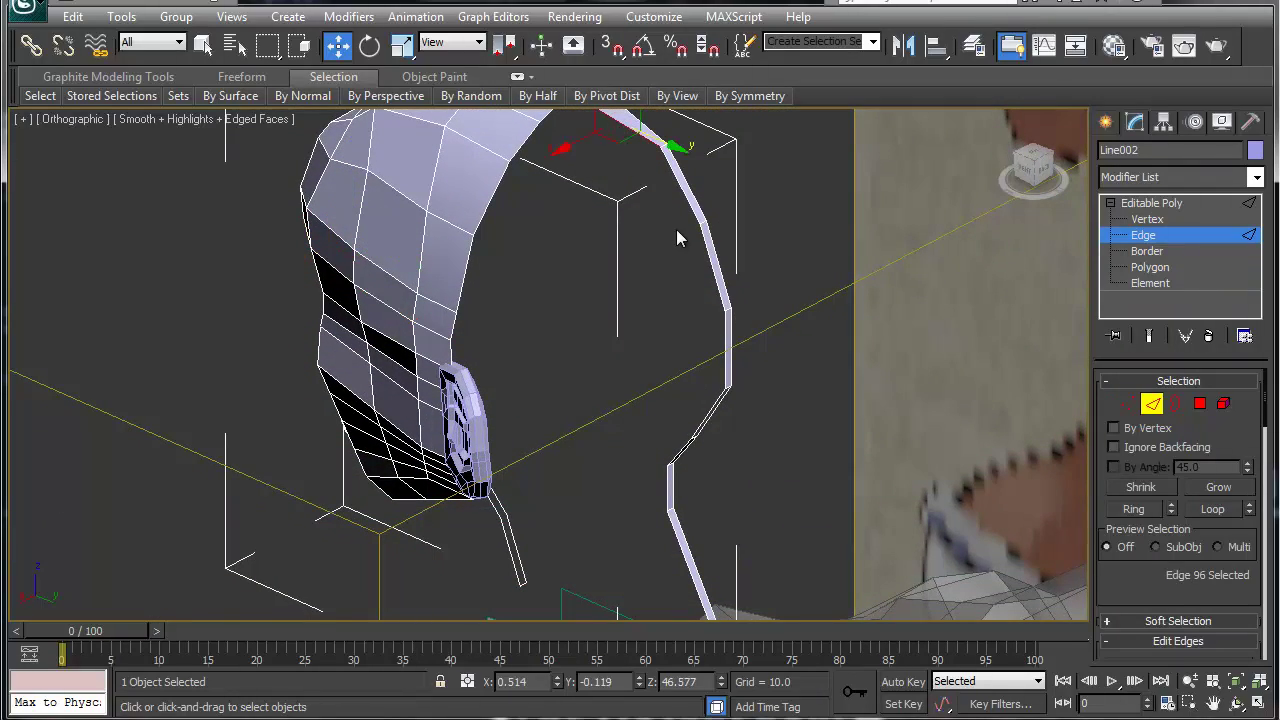
{"action": "key", "text": "alt+l"}
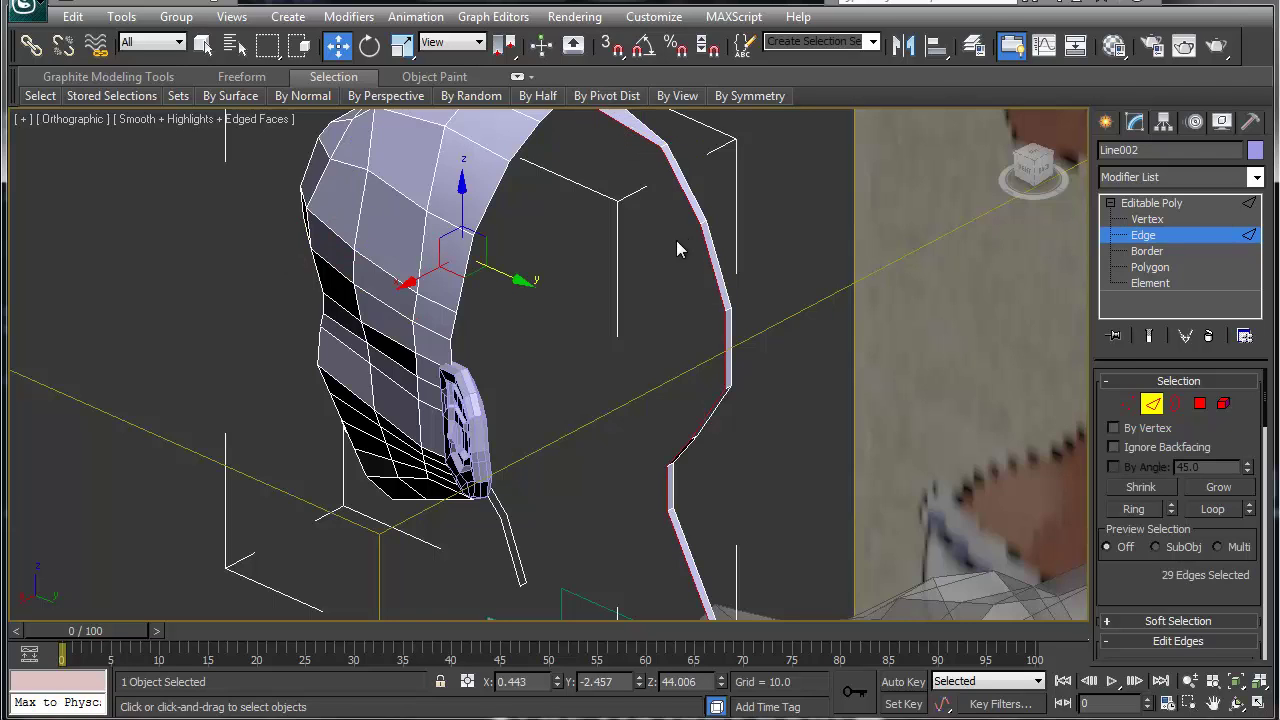
{"action": "scroll", "coordinate": [676, 240], "scroll_direction": "down", "scroll_amount": 3}
{"action": "middle_click_drag", "start_coordinate": [547, 376], "coordinate": [626, 394], "text": "alt"}
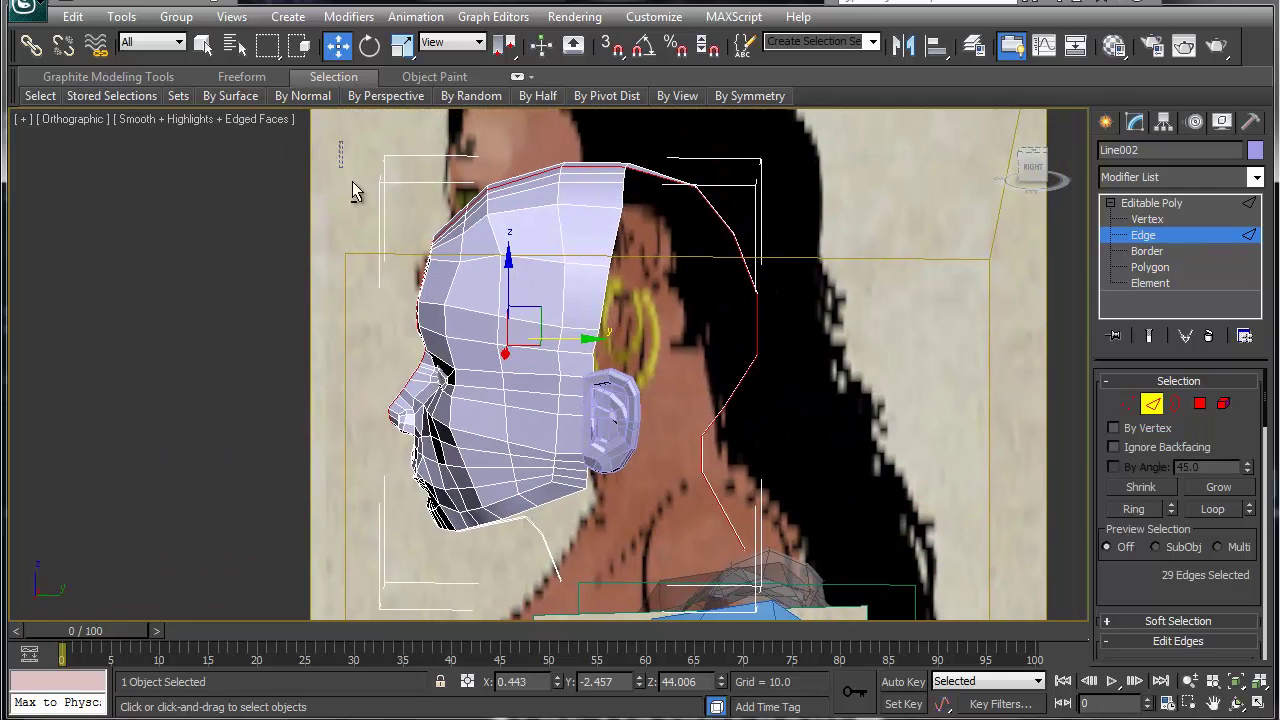
{"action": "left_click_drag", "start_coordinate": [352, 183], "coordinate": [589, 522]}
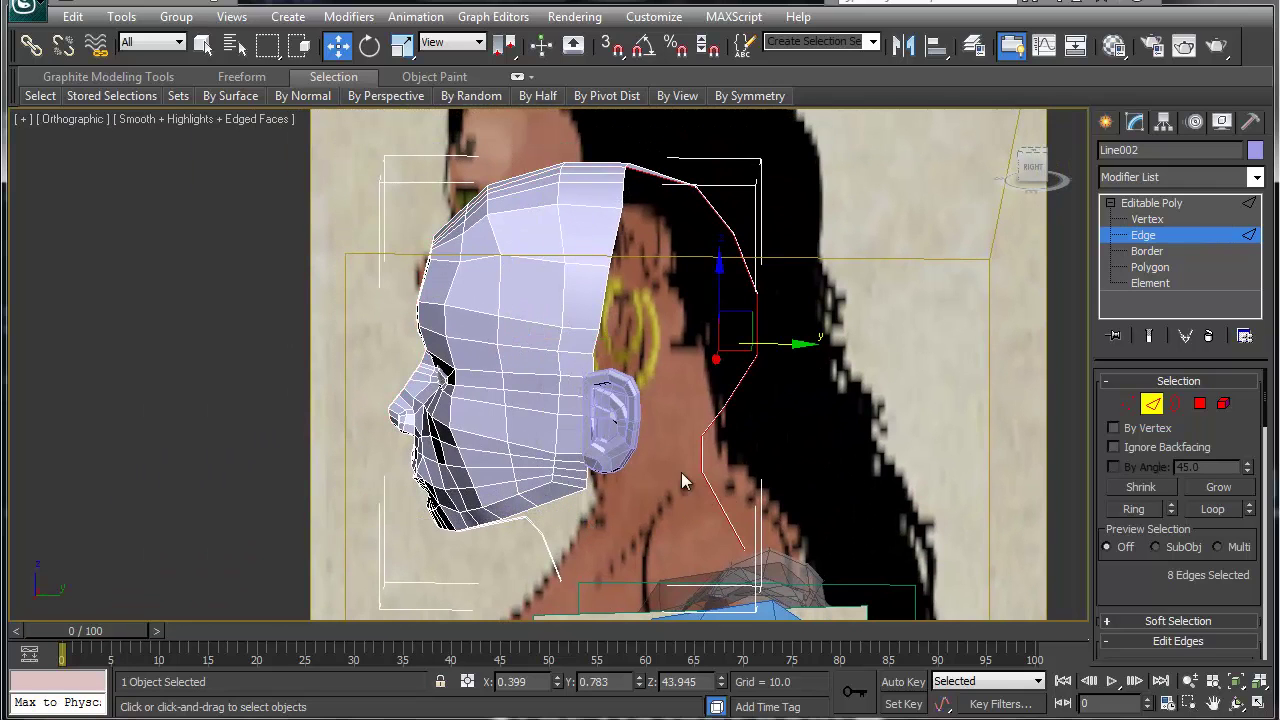
{"action": "middle_click_drag", "start_coordinate": [748, 448], "coordinate": [585, 450], "text": "alt"}
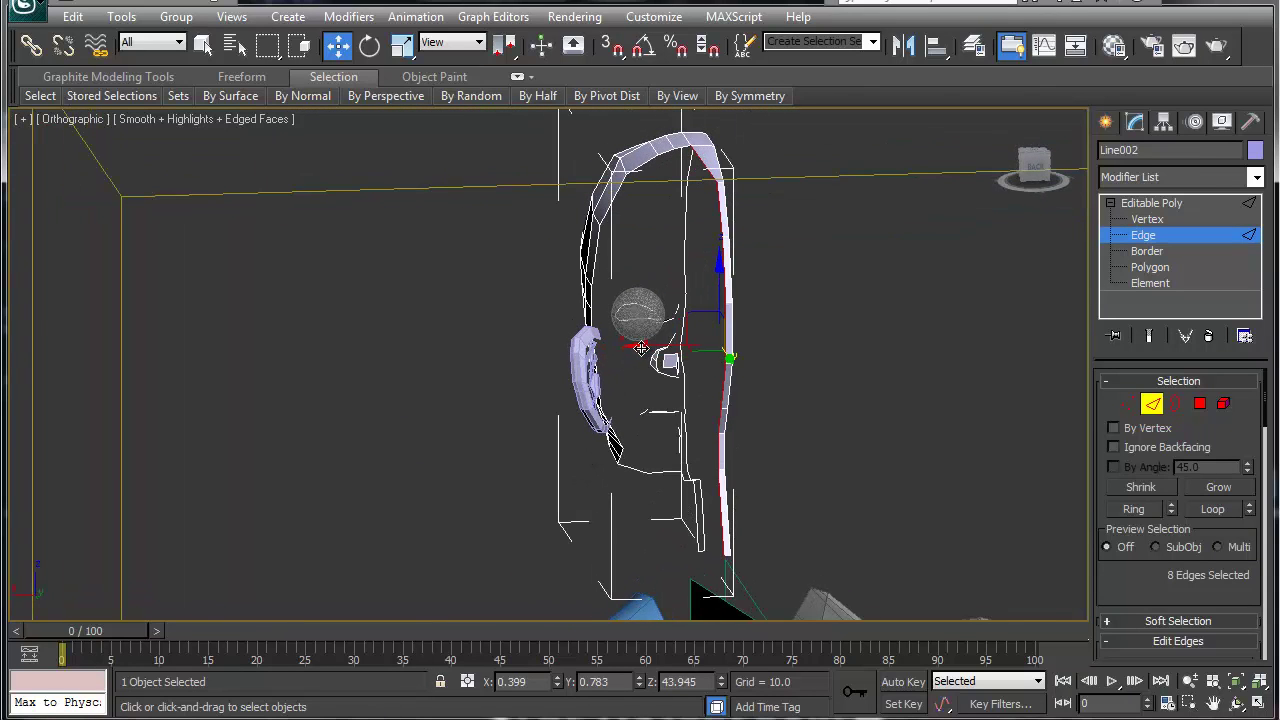
{"action": "left_click_drag", "start_coordinate": [657, 347], "coordinate": [638, 360], "text": "shift"}
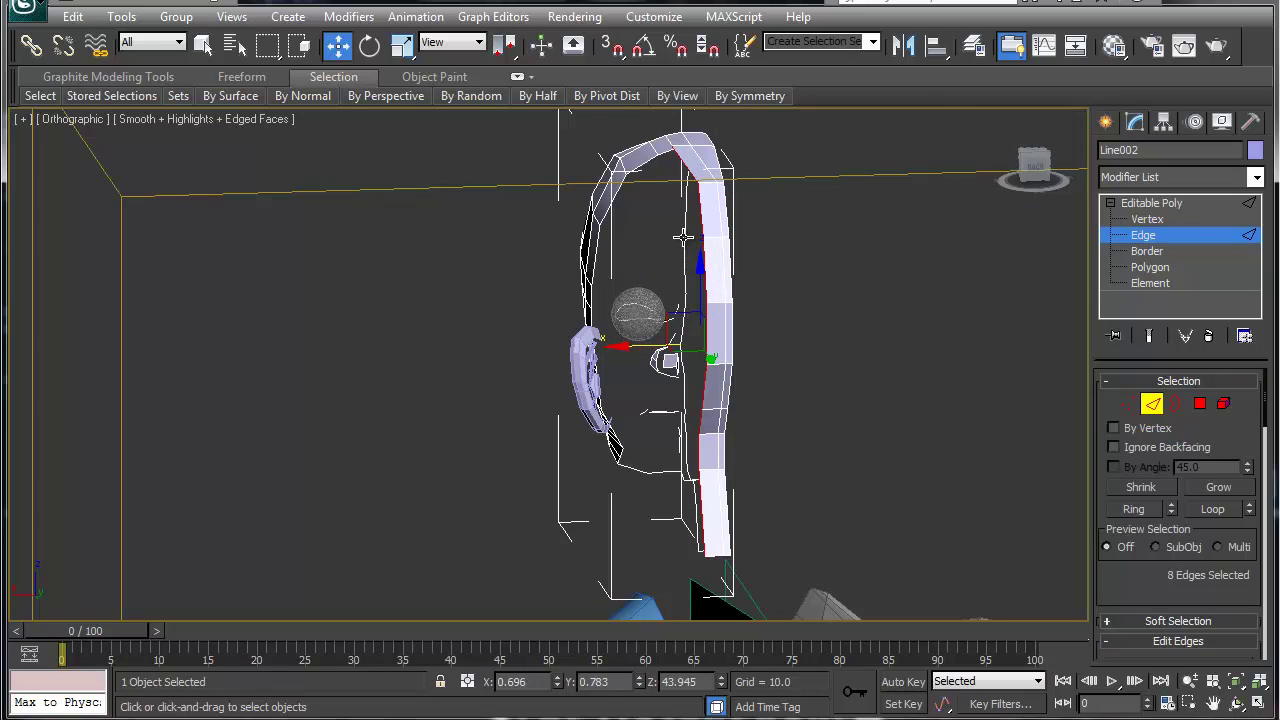
Collapse the two vertices at the crown where the new back strip meets the skull's rim
{"action": "key", "text": "1"}
{"action": "left_click", "coordinate": [671, 144]}
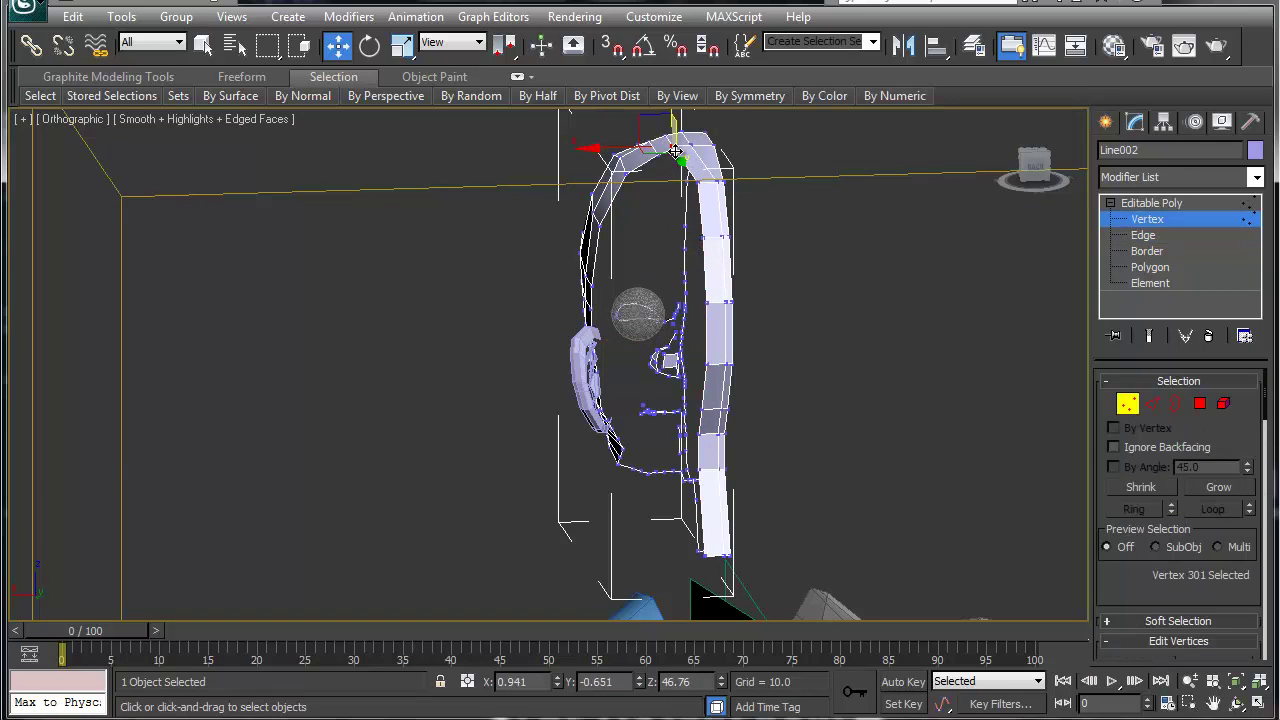
{"action": "left_click", "coordinate": [674, 148], "text": "ctrl"}
{"action": "key", "text": "ctrl+alt+c"}
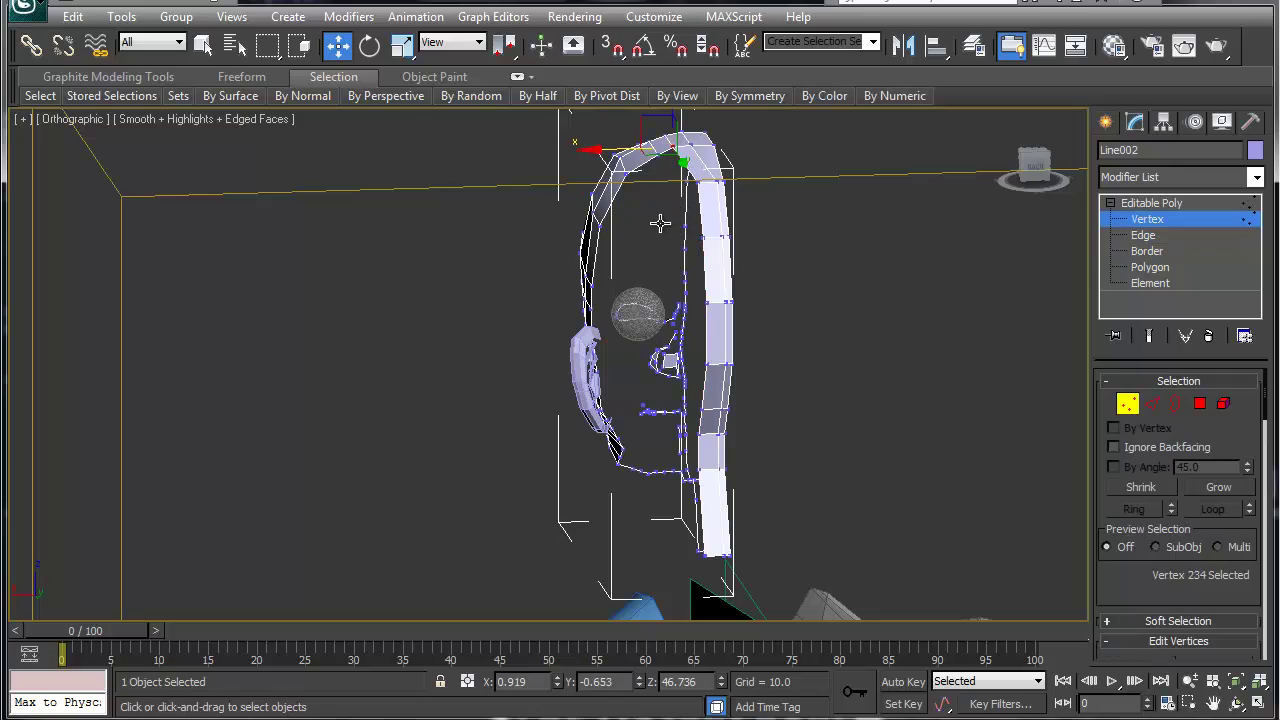
Move the back strip's eight open edges outward along X to about 1.03 and forward along Y to about 0.63
{"action": "middle_click_drag", "start_coordinate": [659, 222], "coordinate": [729, 271], "text": "alt"}
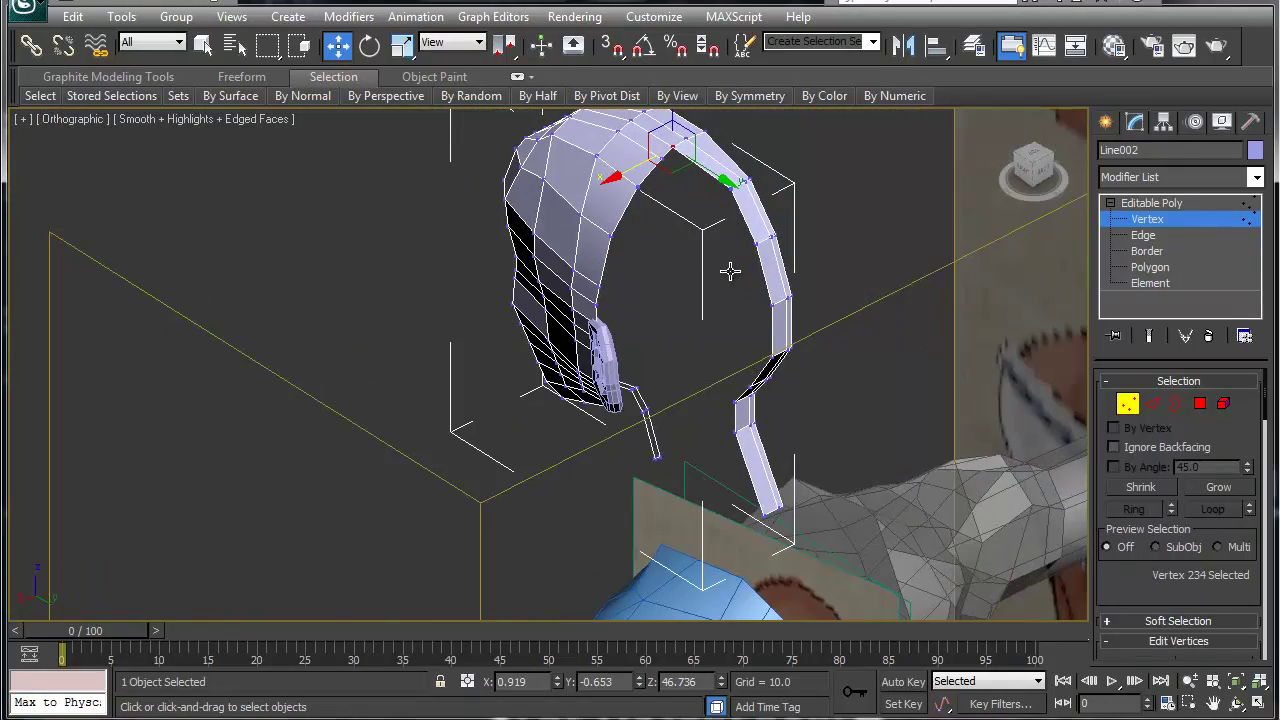
{"action": "key", "text": "2"}
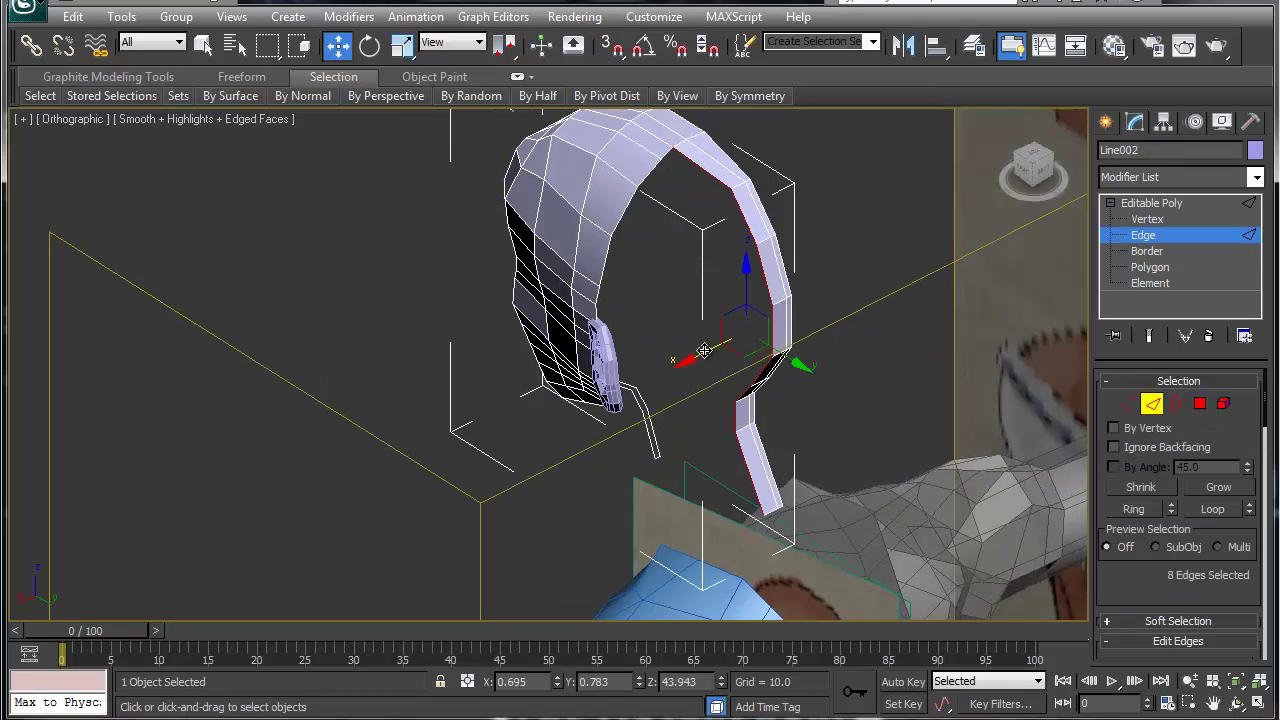
{"action": "left_click_drag", "start_coordinate": [704, 350], "coordinate": [684, 370]}
{"action": "left_click_drag", "start_coordinate": [693, 366], "coordinate": [688, 370]}
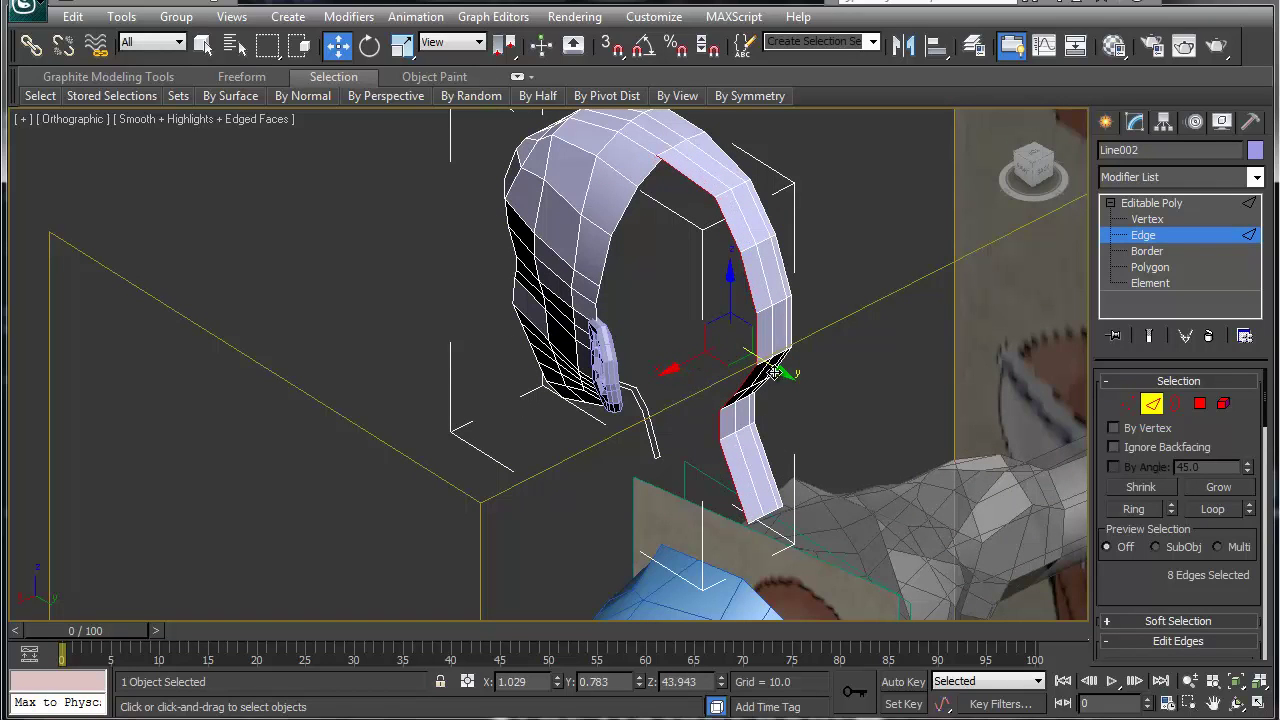
{"action": "left_click_drag", "start_coordinate": [771, 373], "coordinate": [751, 366]}
{"action": "middle_click_drag", "start_coordinate": [663, 362], "coordinate": [638, 315], "text": "alt"}
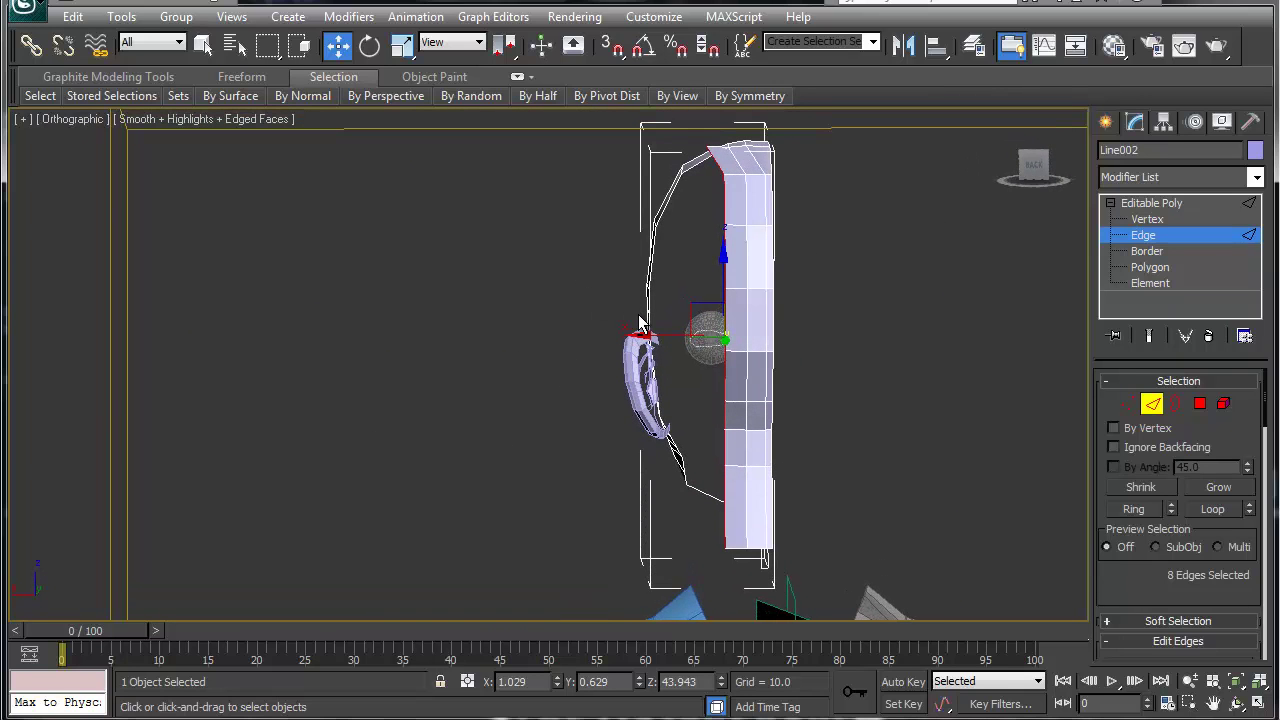
Lower the inner vertex at the crown end of the skull's rim to Z about 46.56 and select it with its neighbouring vertex
{"action": "key", "text": "1"}
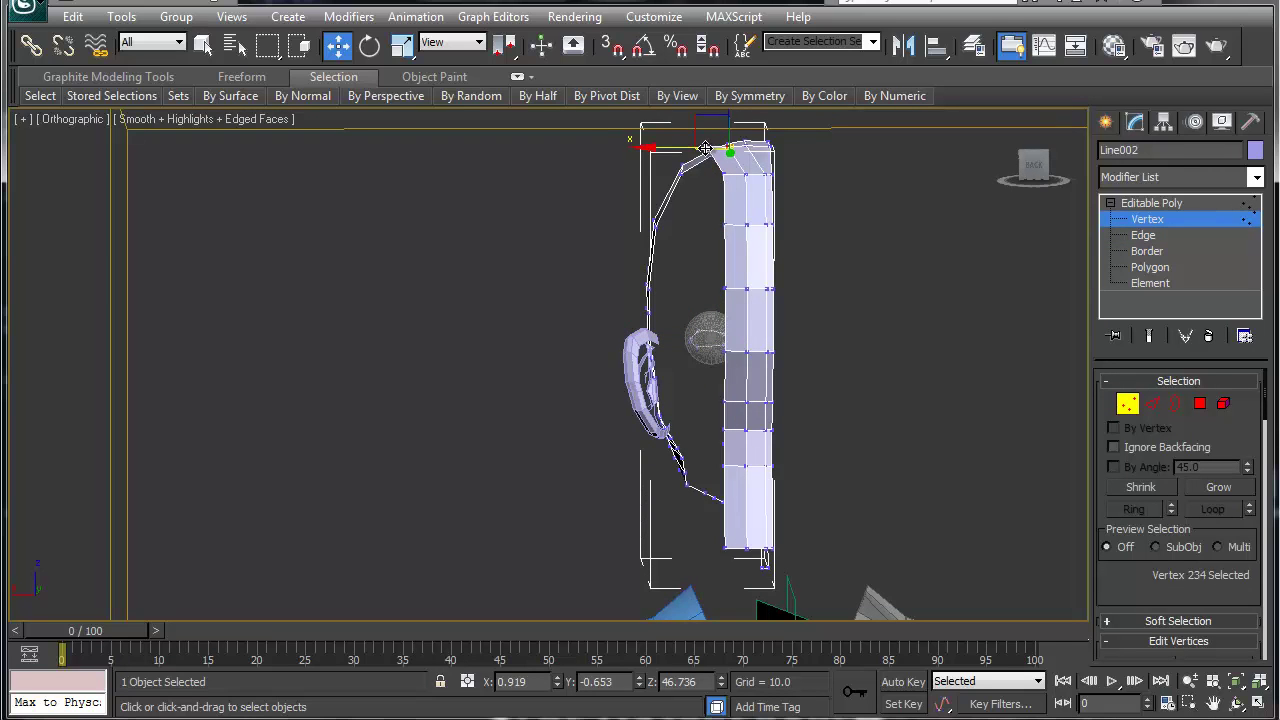
{"action": "left_click", "coordinate": [704, 148]}
{"action": "middle_click_drag", "start_coordinate": [697, 240], "coordinate": [783, 268], "text": "alt"}
{"action": "middle_click_drag", "start_coordinate": [783, 268], "coordinate": [806, 369]}
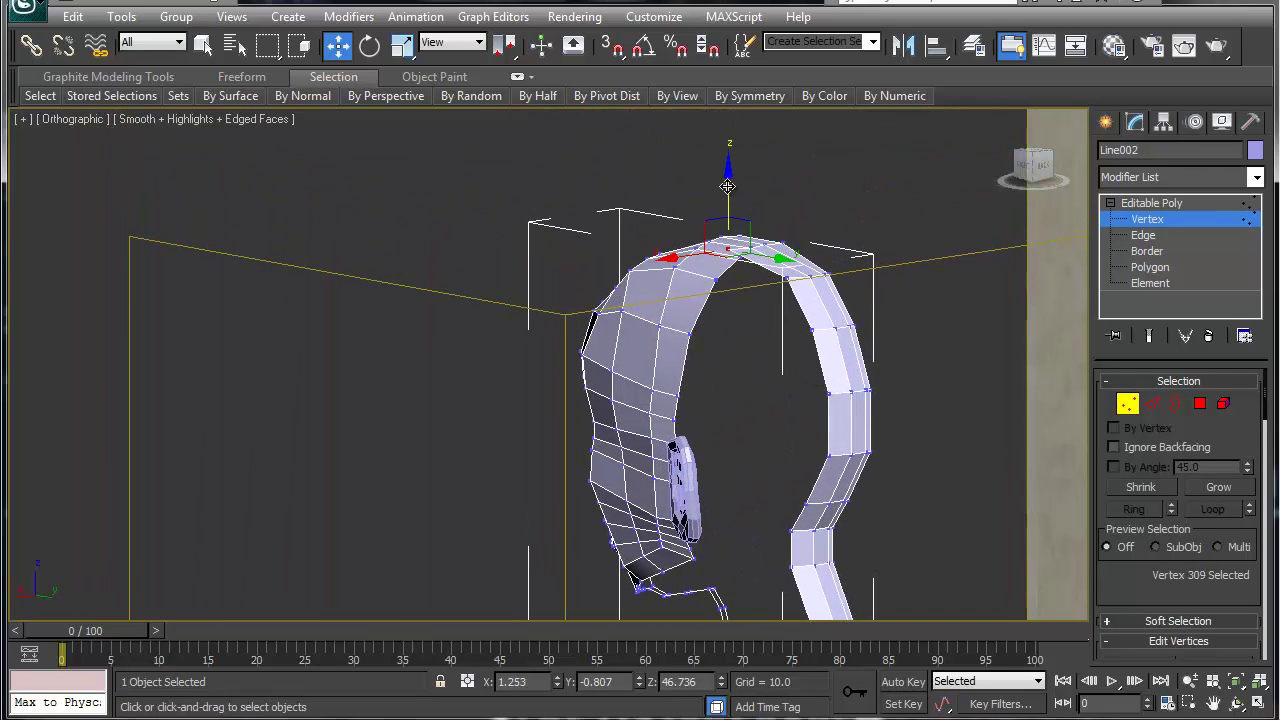
{"action": "left_click_drag", "start_coordinate": [727, 191], "coordinate": [729, 203]}
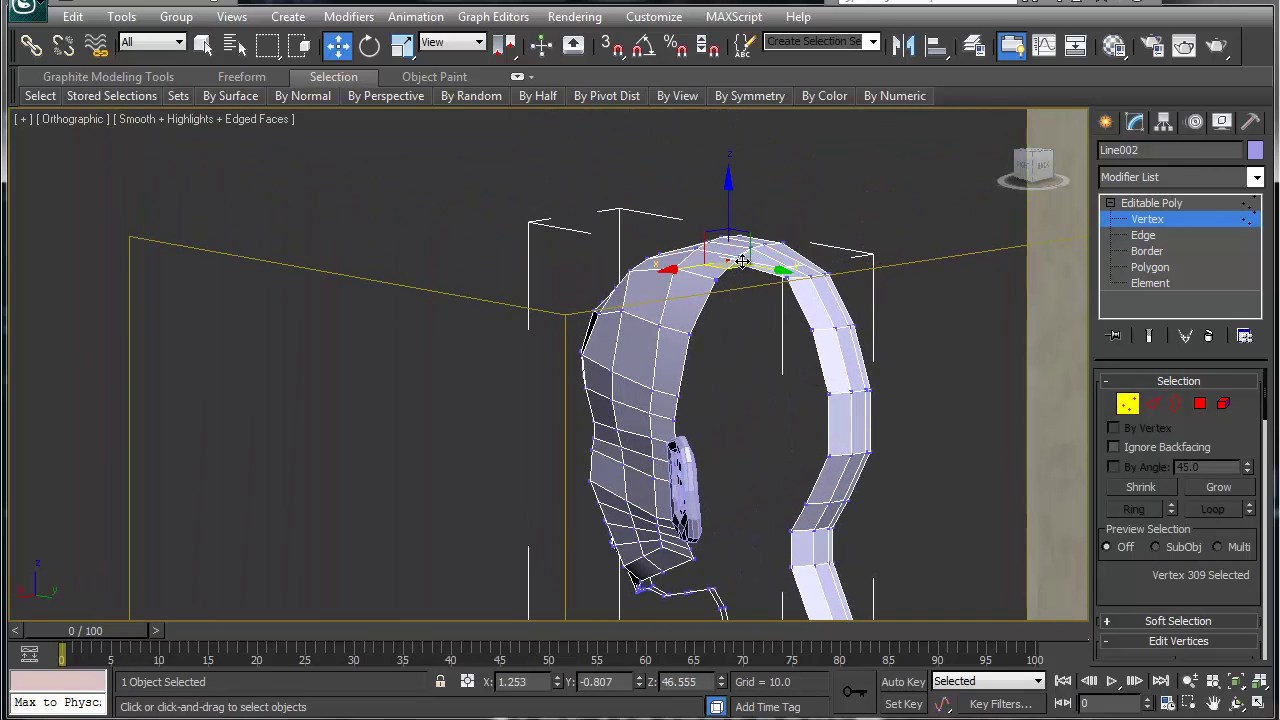
{"action": "left_click", "coordinate": [737, 251]}
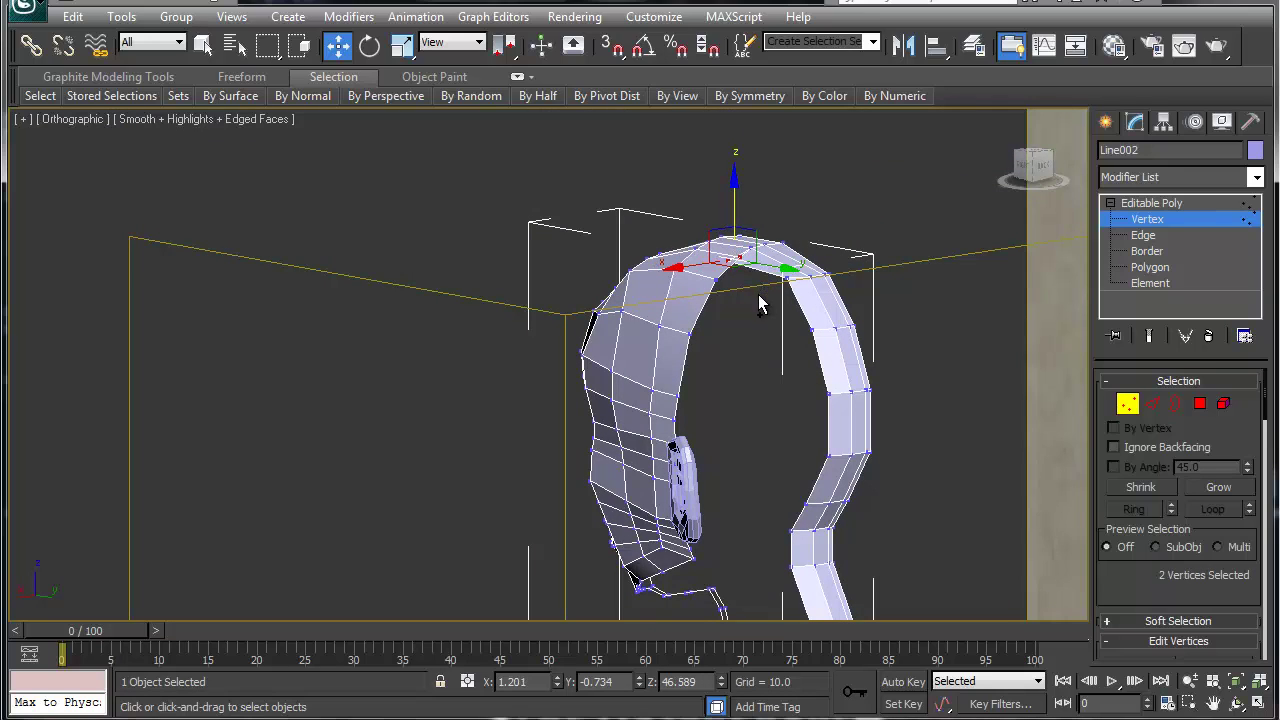
Move the back strip's upper inner corner vertex outward to X about 1.07 and Y about 0.30
{"action": "middle_click_drag", "start_coordinate": [760, 313], "coordinate": [773, 360], "text": "alt"}
{"action": "left_click", "coordinate": [789, 292]}
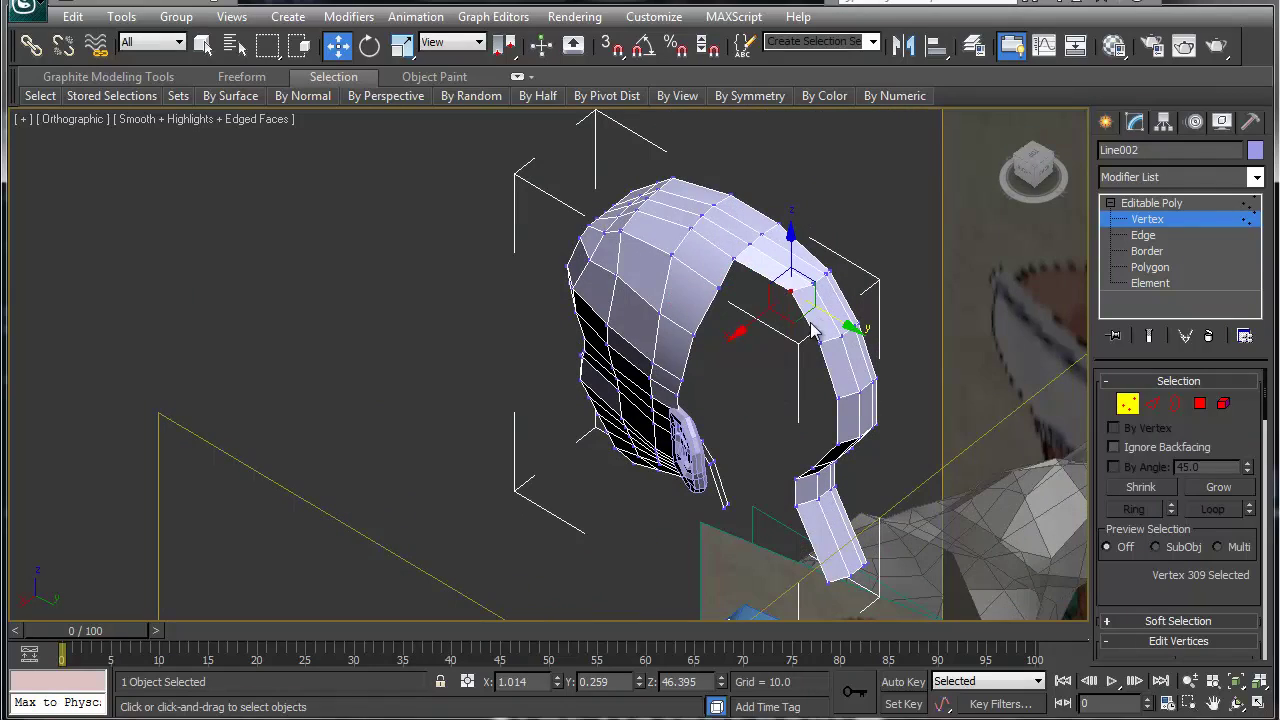
{"action": "left_click_drag", "start_coordinate": [802, 323], "coordinate": [802, 328]}
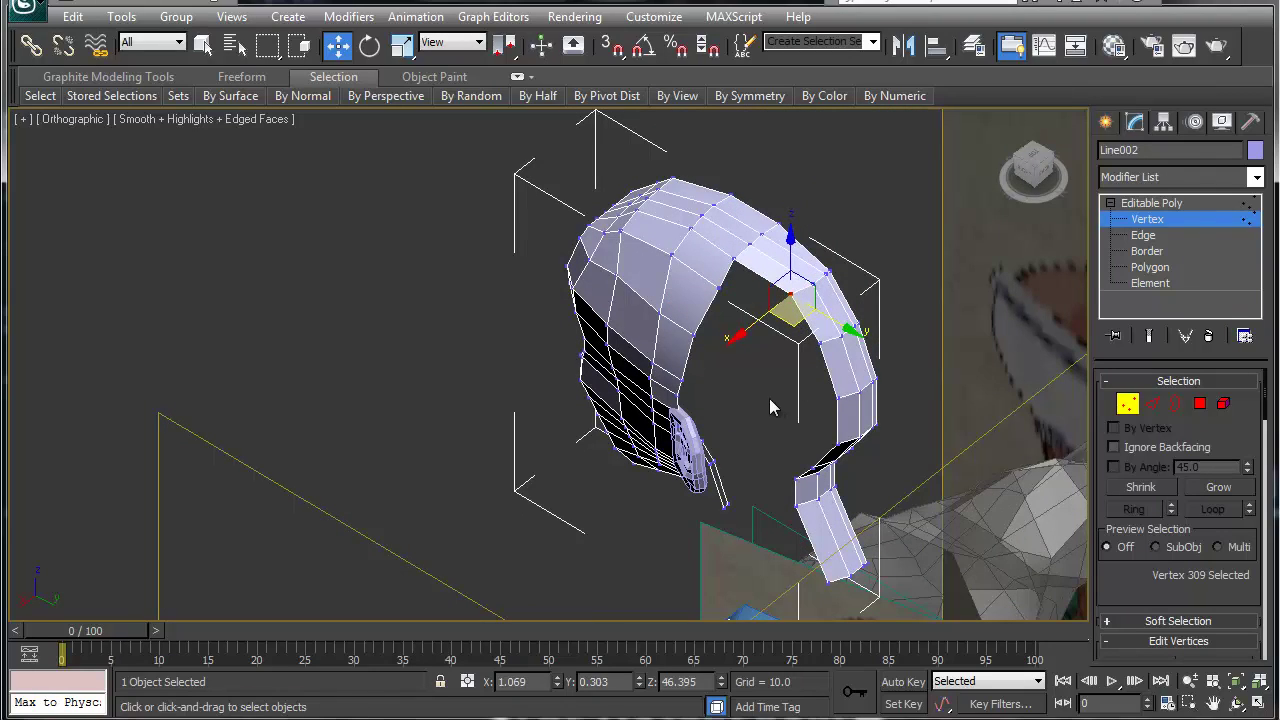
{"action": "middle_click_drag", "start_coordinate": [773, 398], "coordinate": [752, 348], "text": "alt"}
Bridge the upper side edge of the skull's open rim to the facing edge of the back strip
{"action": "key", "text": "2"}
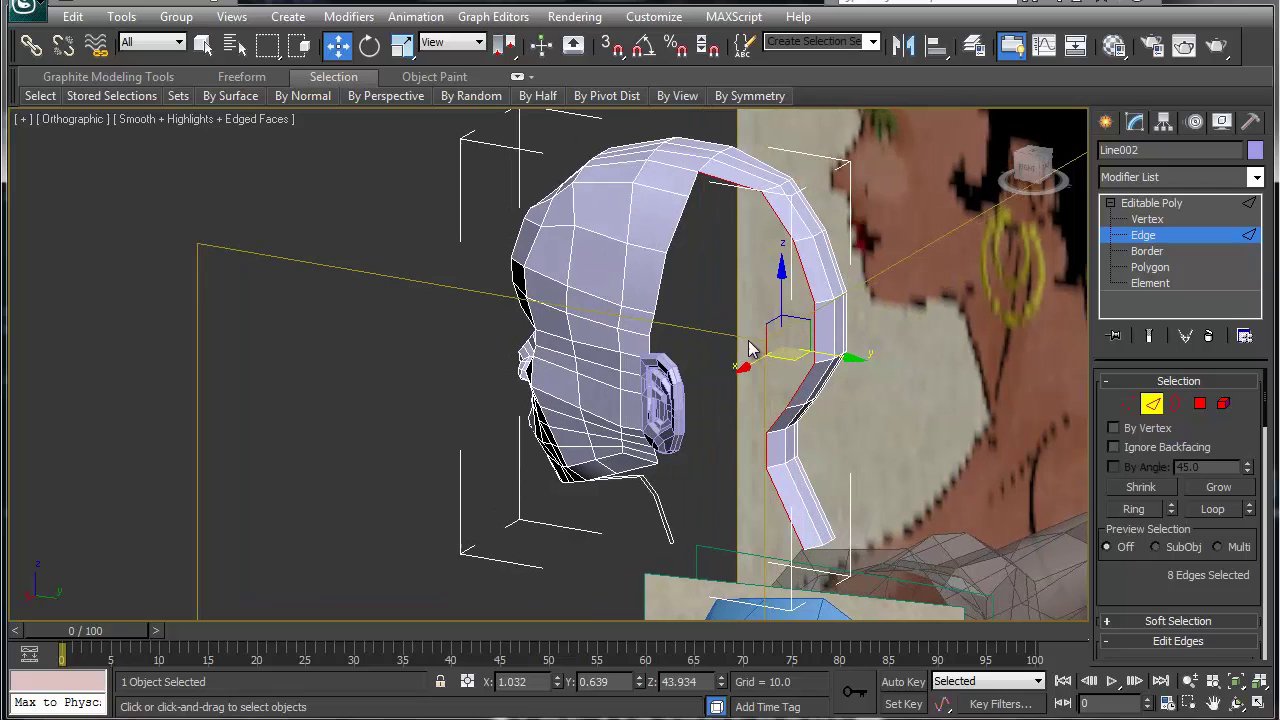
{"action": "left_click", "coordinate": [680, 228]}
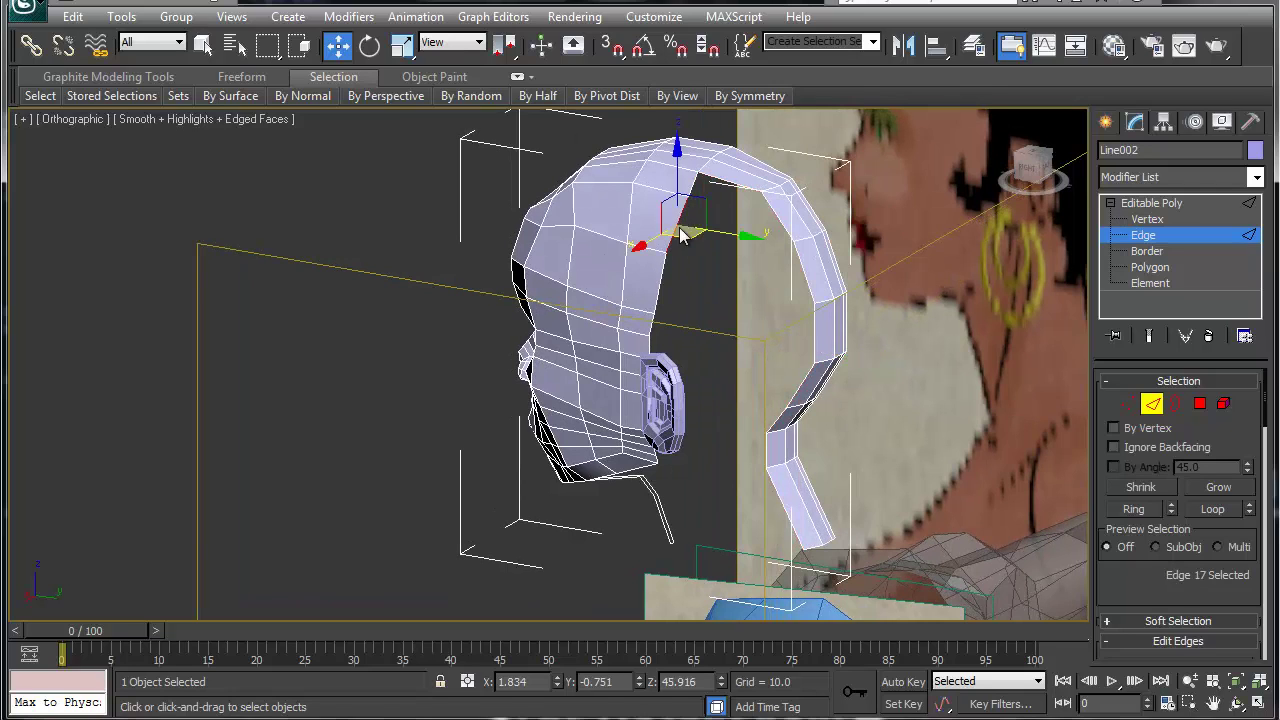
{"action": "scroll", "coordinate": [1110, 480], "scroll_direction": "down", "scroll_amount": 5}
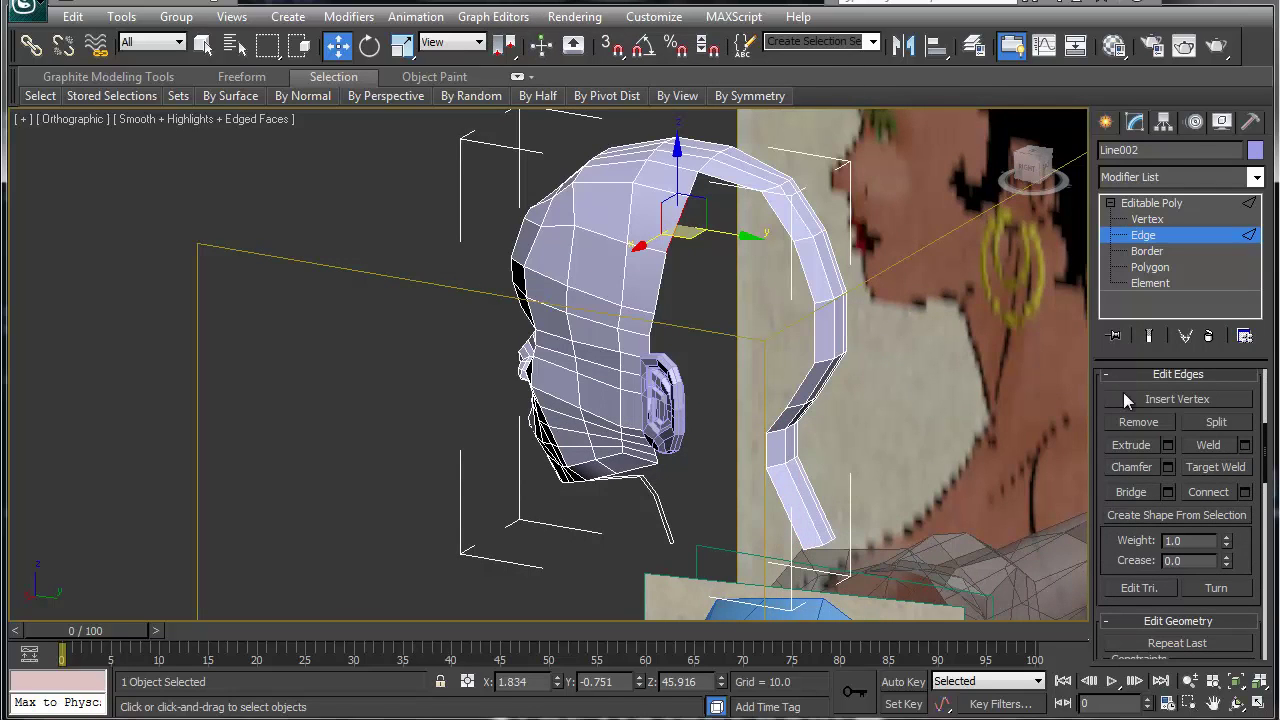
{"action": "left_click", "coordinate": [1130, 491]}
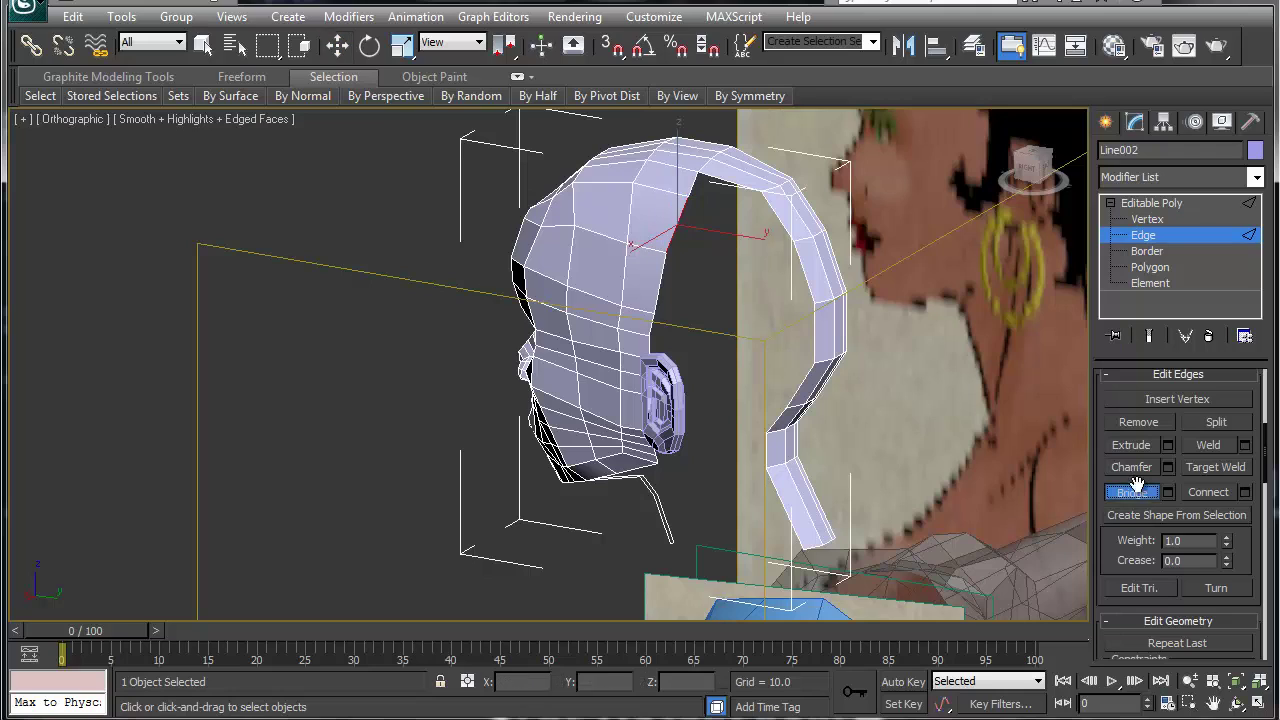
{"action": "left_click", "coordinate": [755, 232]}
{"action": "right_click", "coordinate": [712, 270]}
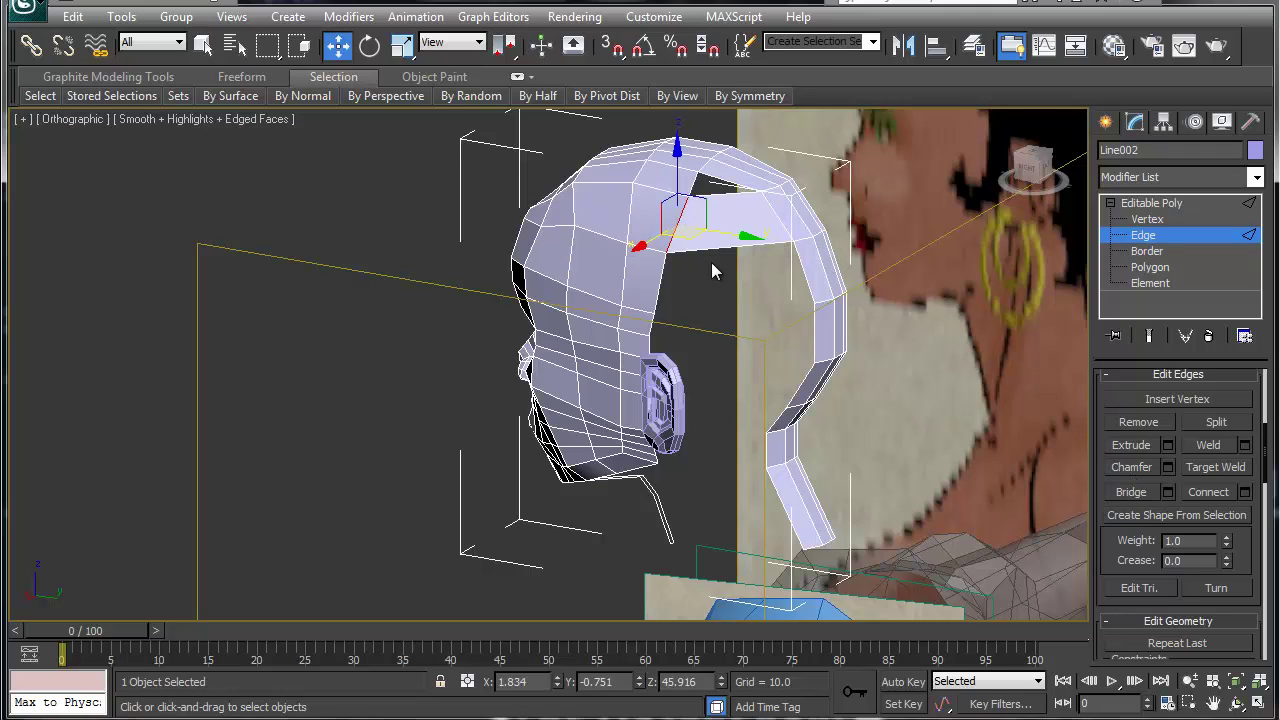
Connect the bridged face's upper and lower edges with one middle edge and pull that edge outward to round the skull
{"action": "left_click", "coordinate": [723, 250]}
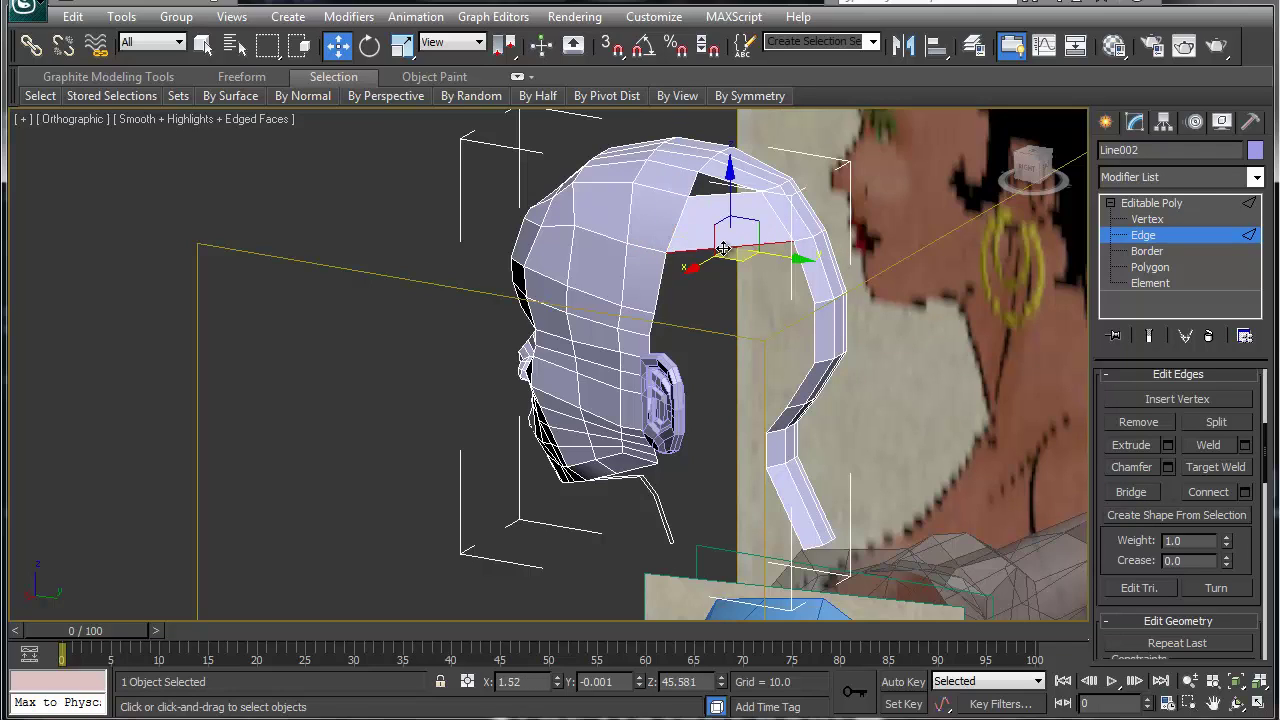
{"action": "right_click", "coordinate": [714, 189]}
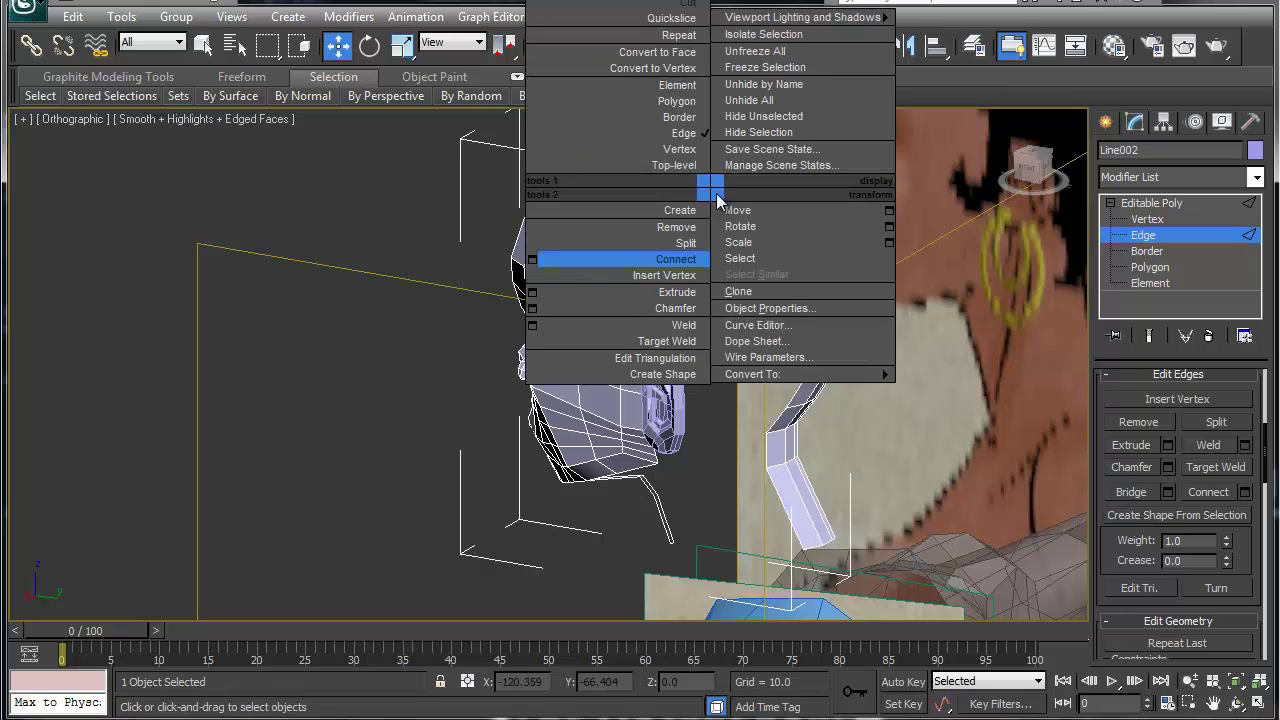
{"action": "left_click", "coordinate": [674, 259]}
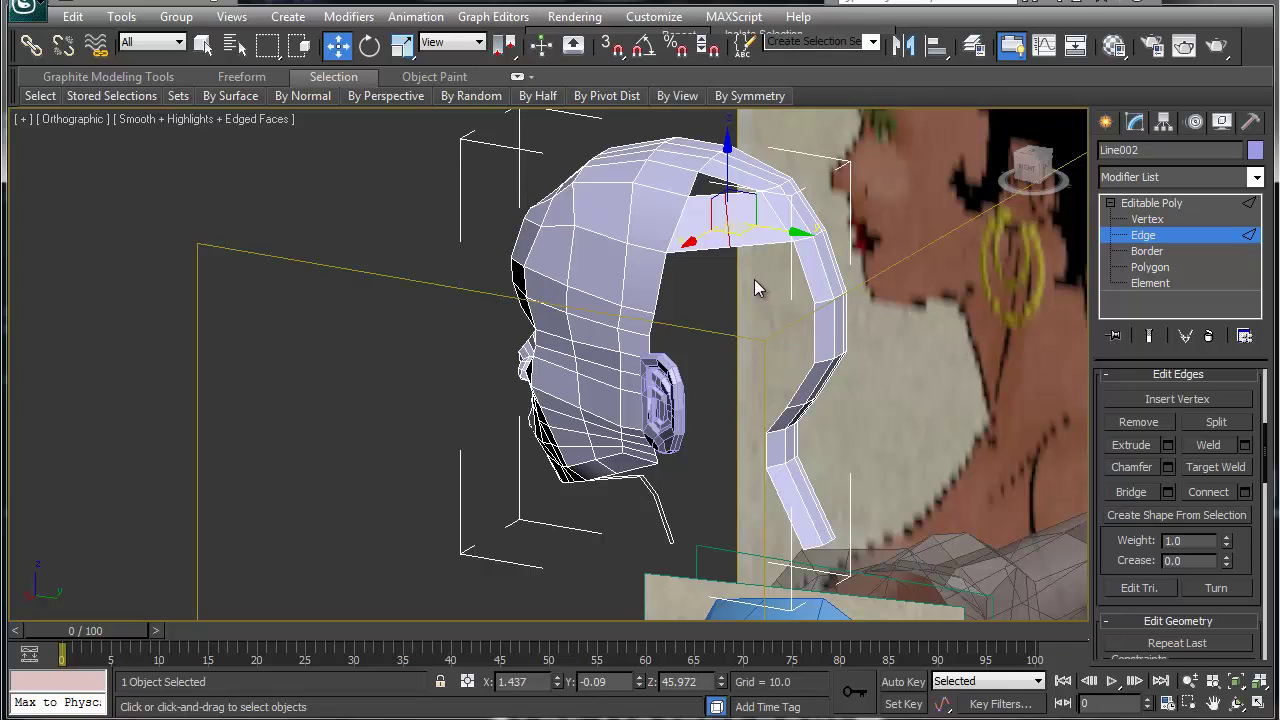
{"action": "middle_click_drag", "start_coordinate": [754, 279], "coordinate": [660, 349], "text": "alt"}
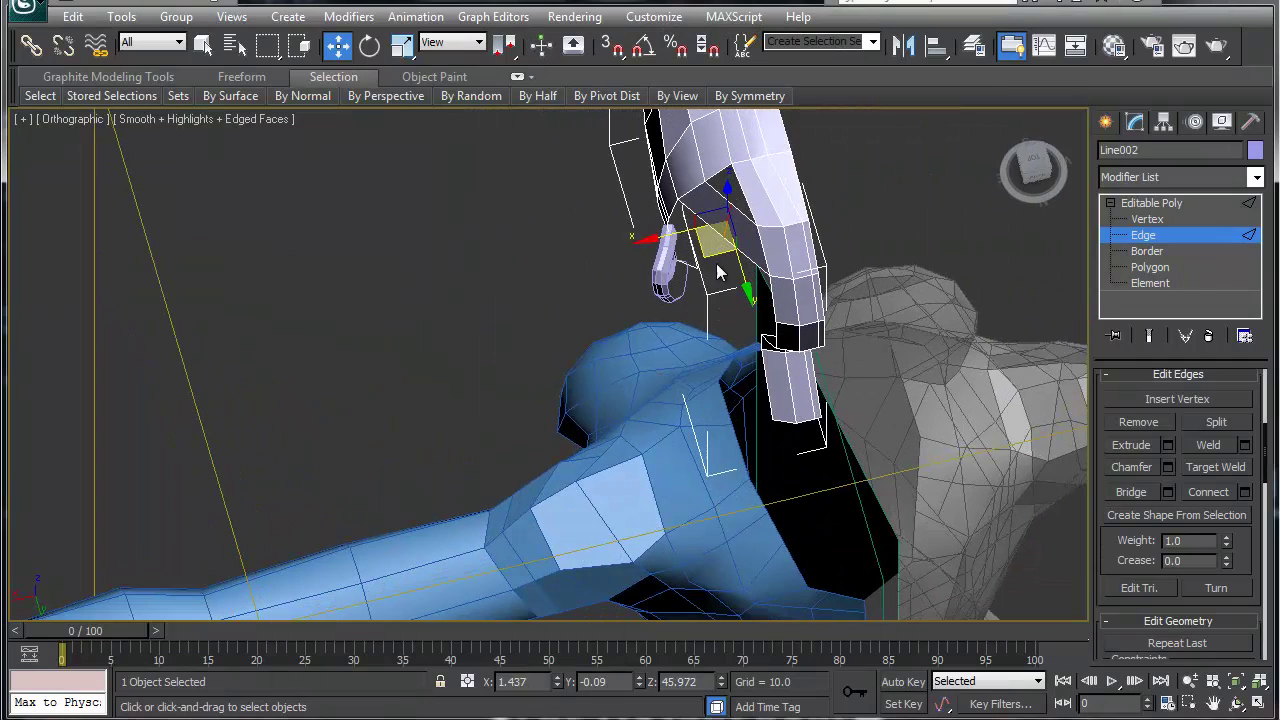
{"action": "left_click_drag", "start_coordinate": [709, 253], "coordinate": [759, 196]}
Bridge the remaining gap between the crown and the upper edge of the new side faces
{"action": "left_click", "coordinate": [740, 196]}
{"action": "right_click", "coordinate": [743, 200]}
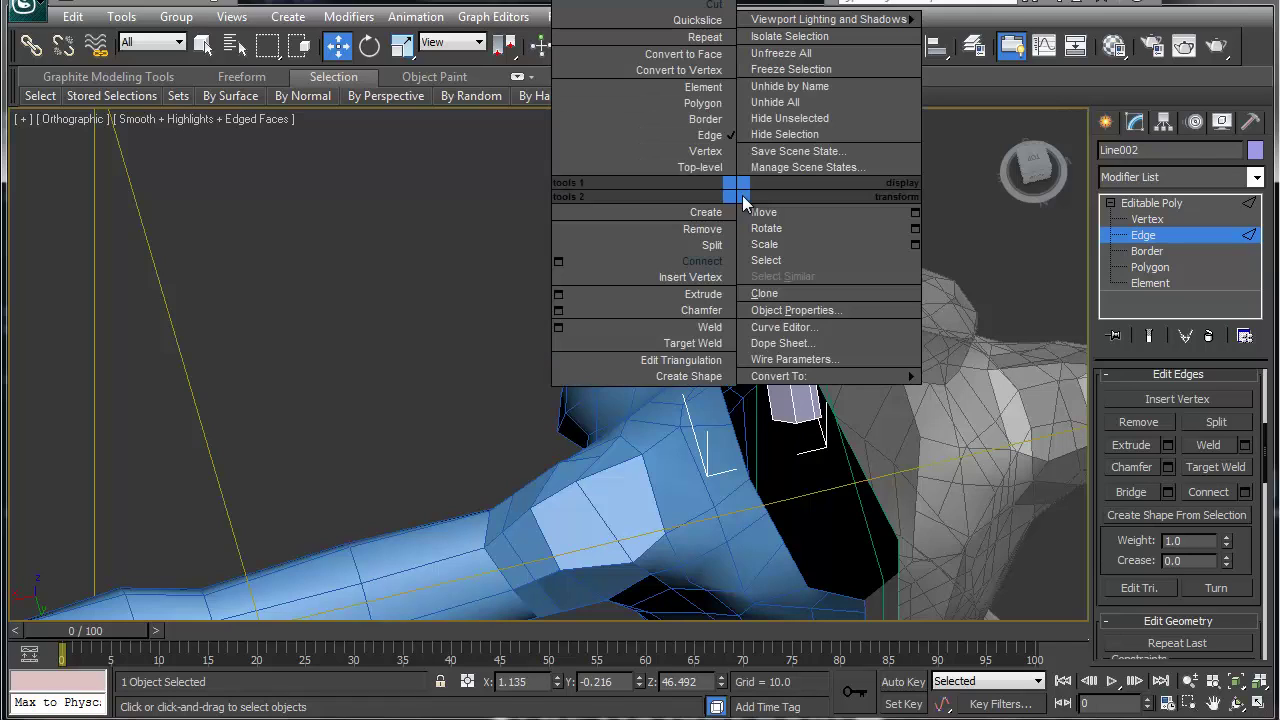
{"action": "left_click", "coordinate": [1127, 491]}
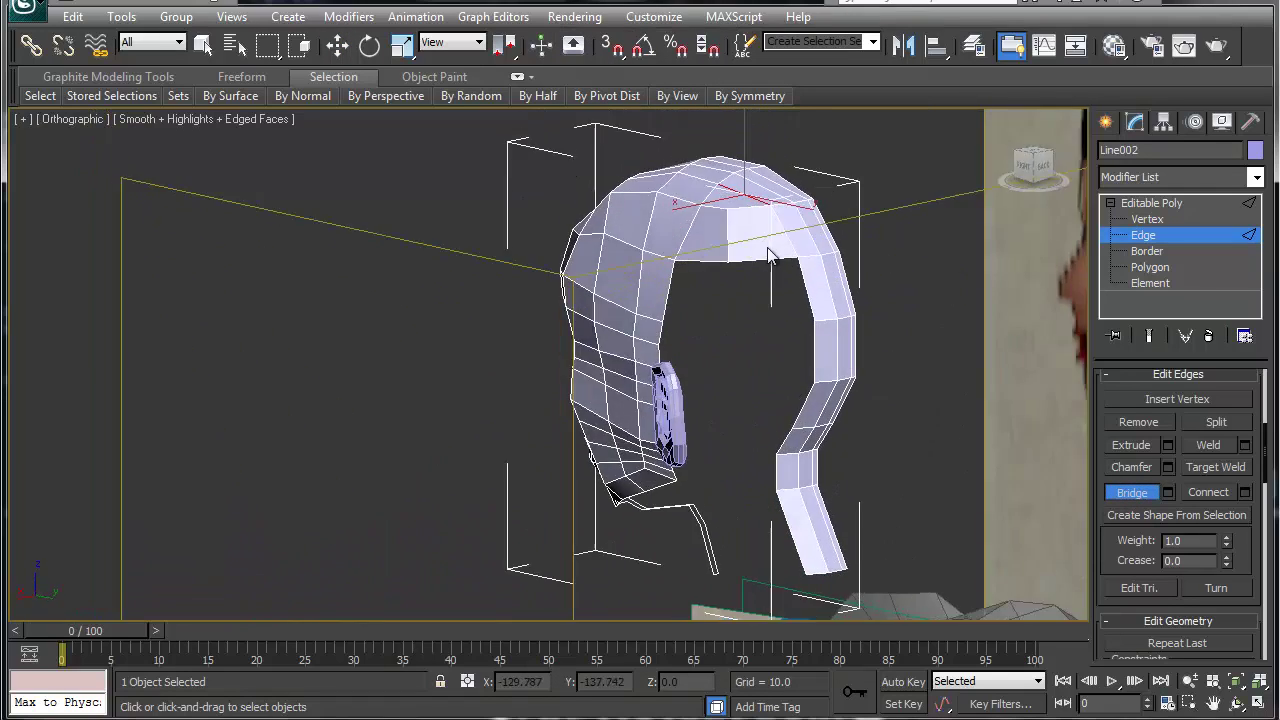
{"action": "middle_click_drag", "start_coordinate": [769, 255], "coordinate": [797, 259], "text": "alt"}
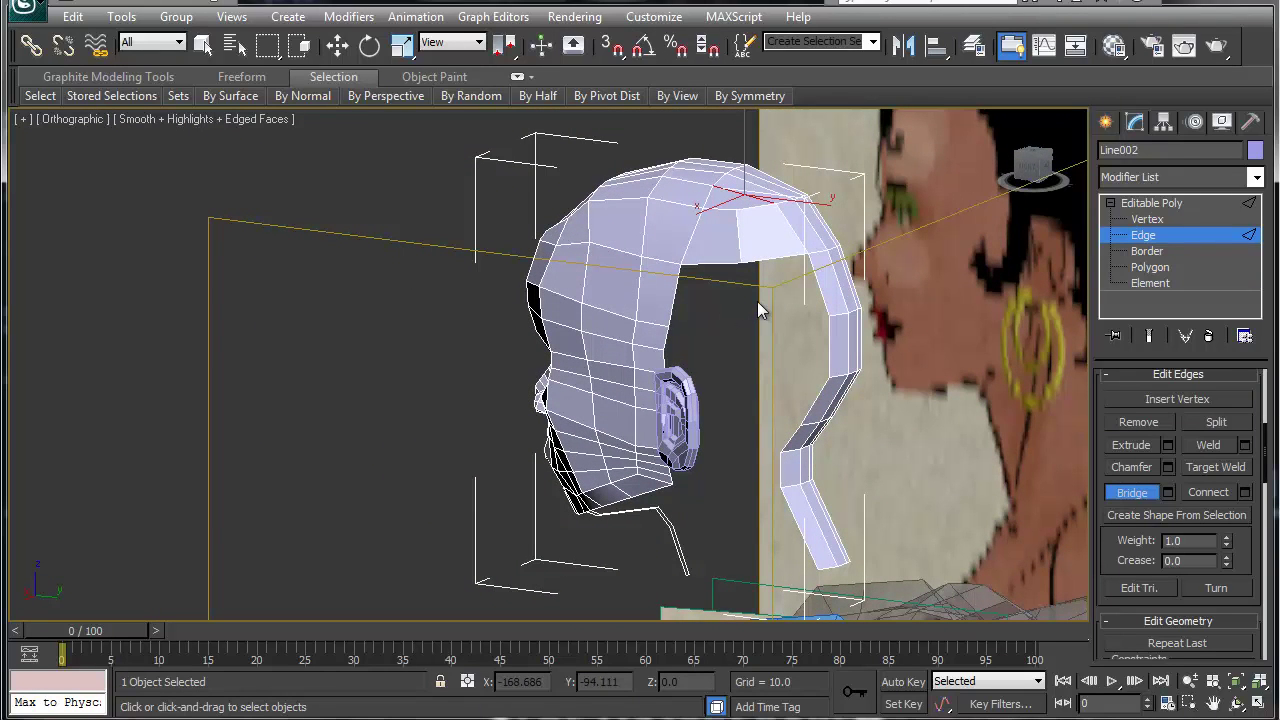
{"action": "key", "text": "w"}
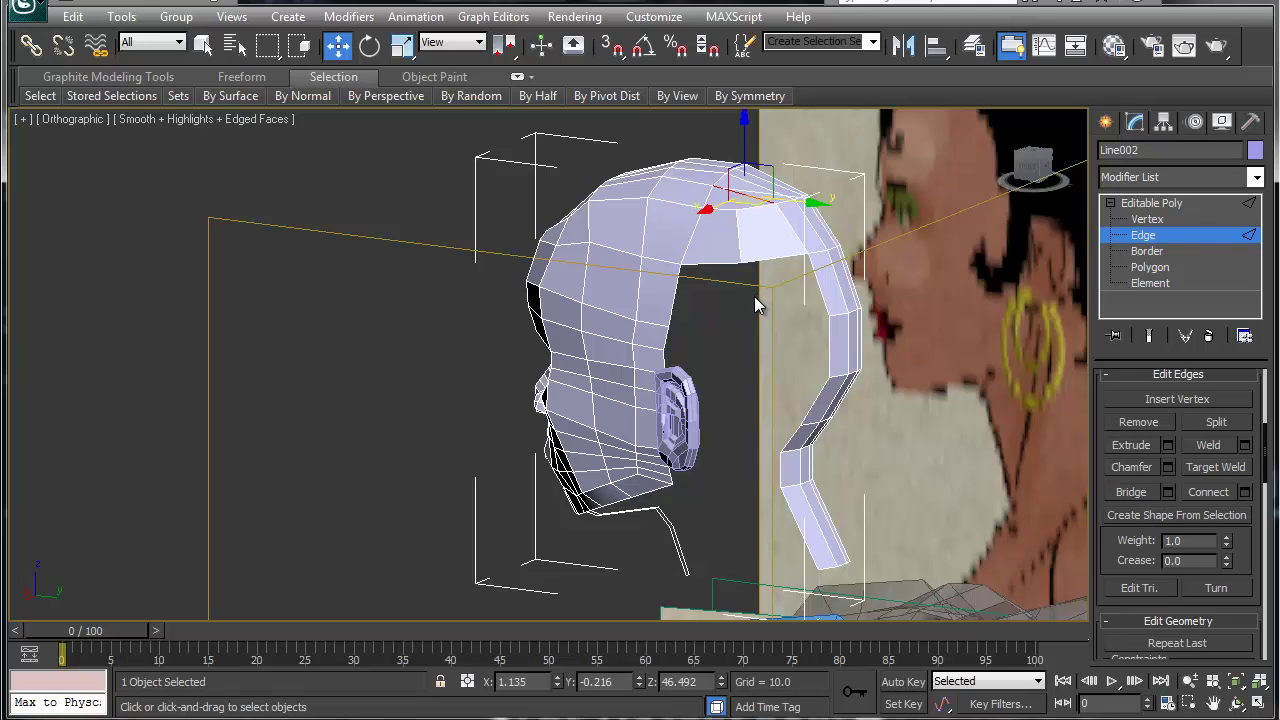
Extrude the rear lower edge of the new side faces down along the back strip in three sections to Z about 42.89
{"action": "left_click", "coordinate": [768, 257]}
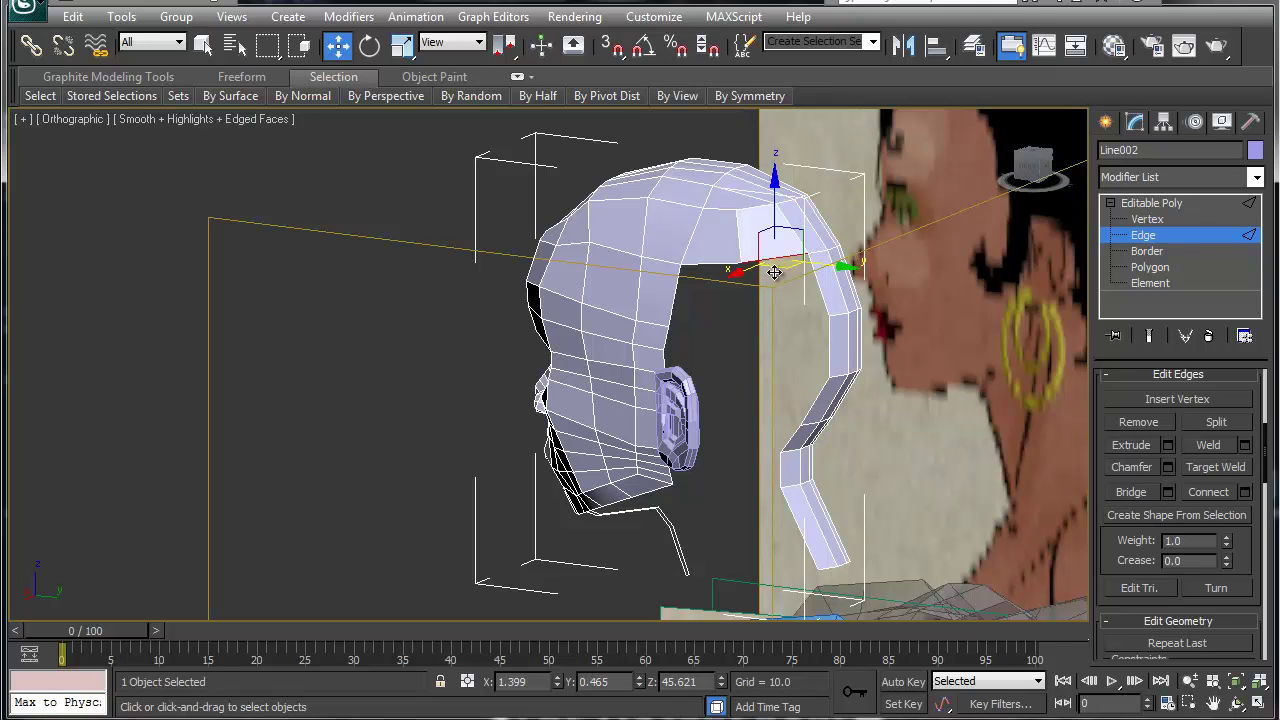
{"action": "left_click_drag", "start_coordinate": [799, 242], "coordinate": [798, 415], "text": "shift"}
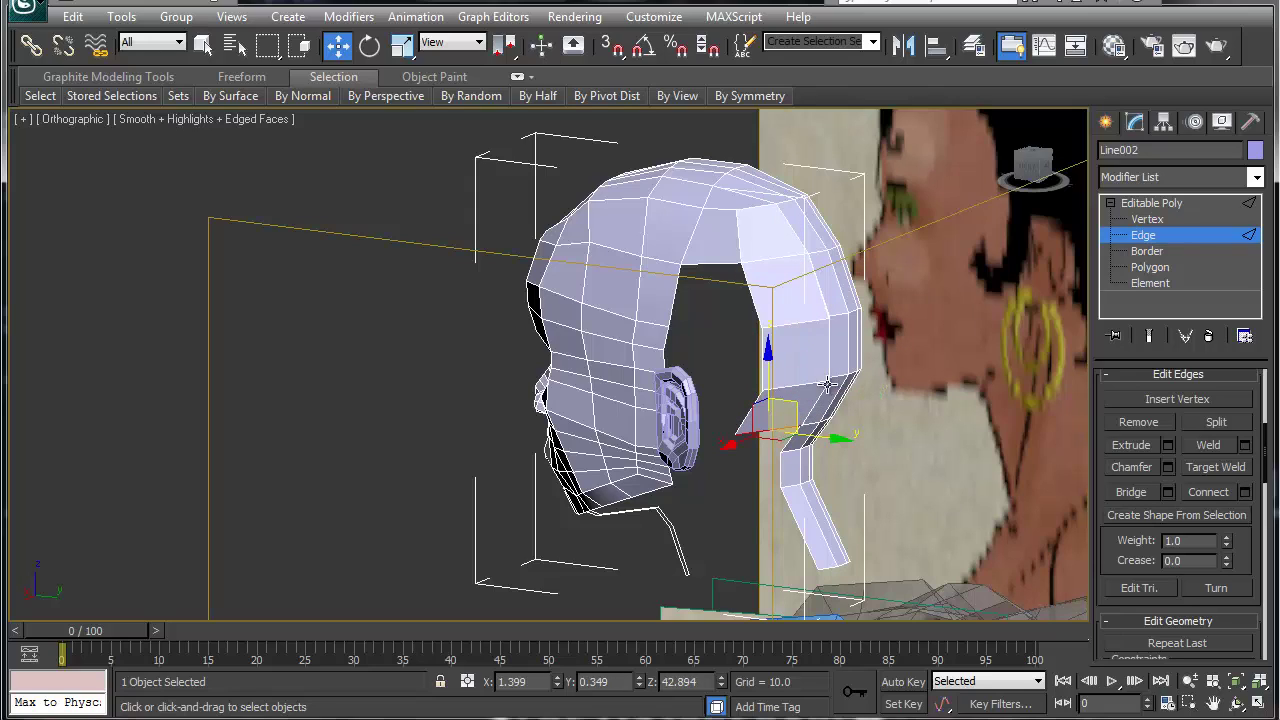
{"action": "middle_click_drag", "start_coordinate": [832, 373], "coordinate": [740, 410], "text": "alt"}
Collapse the overlapping vertex pairs along the seam between the extruded faces and the back strip
{"action": "key", "text": "1"}
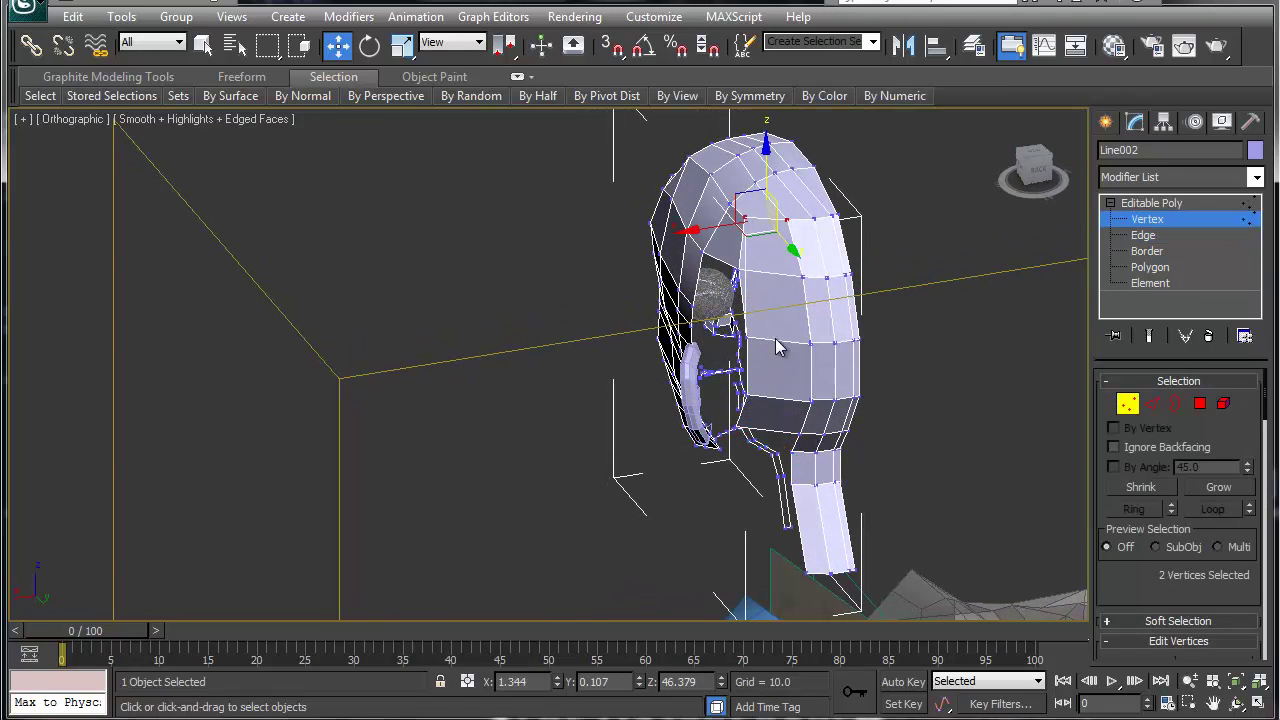
{"action": "left_click", "coordinate": [812, 342]}
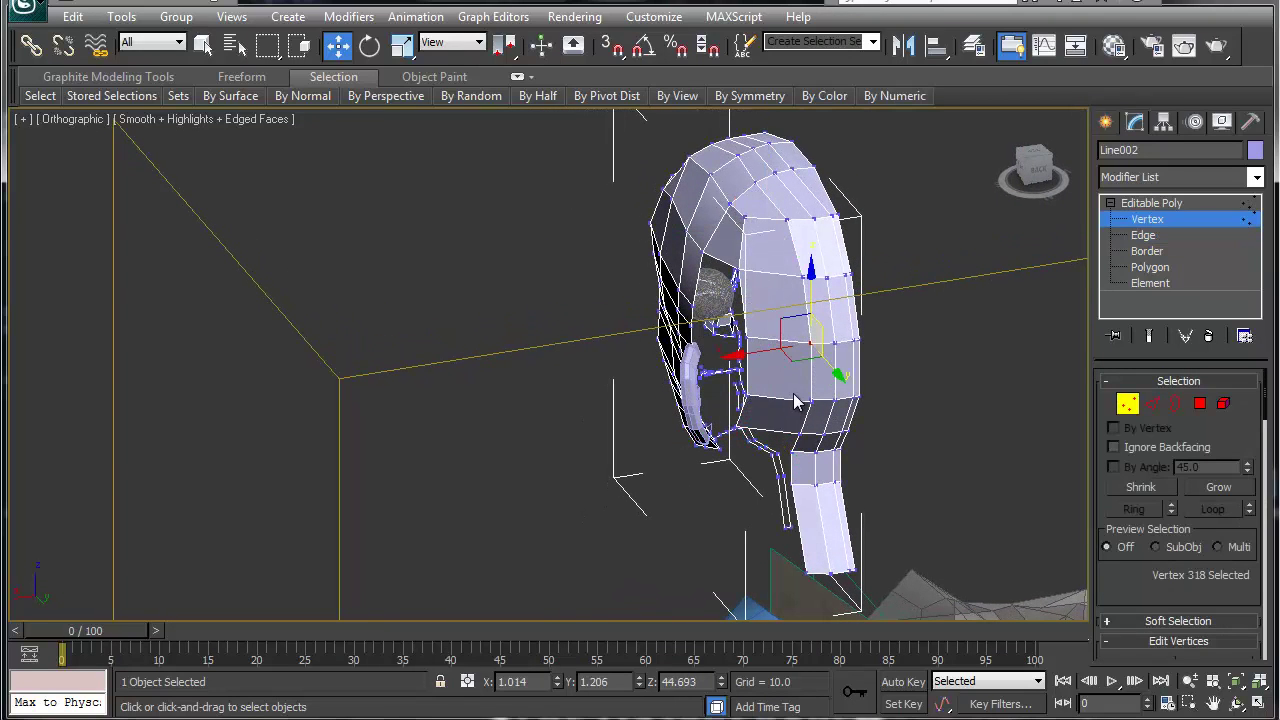
{"action": "left_click", "coordinate": [804, 444]}
{"action": "middle_click_drag", "start_coordinate": [770, 481], "coordinate": [821, 423], "text": "alt"}
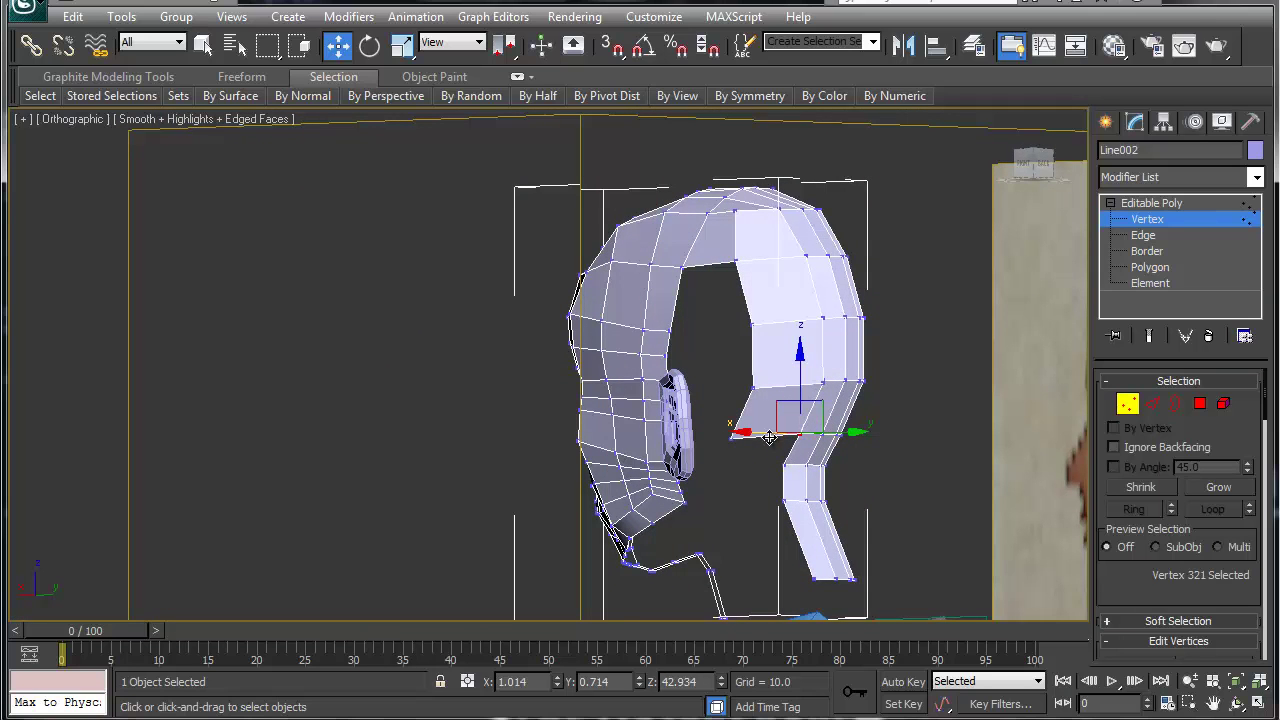
Extrude the side faces' lower edge down along the nape in three sections, ending at Y about 0.62 and Z about 40.59
{"action": "key", "text": "2"}
{"action": "left_click", "coordinate": [780, 422]}
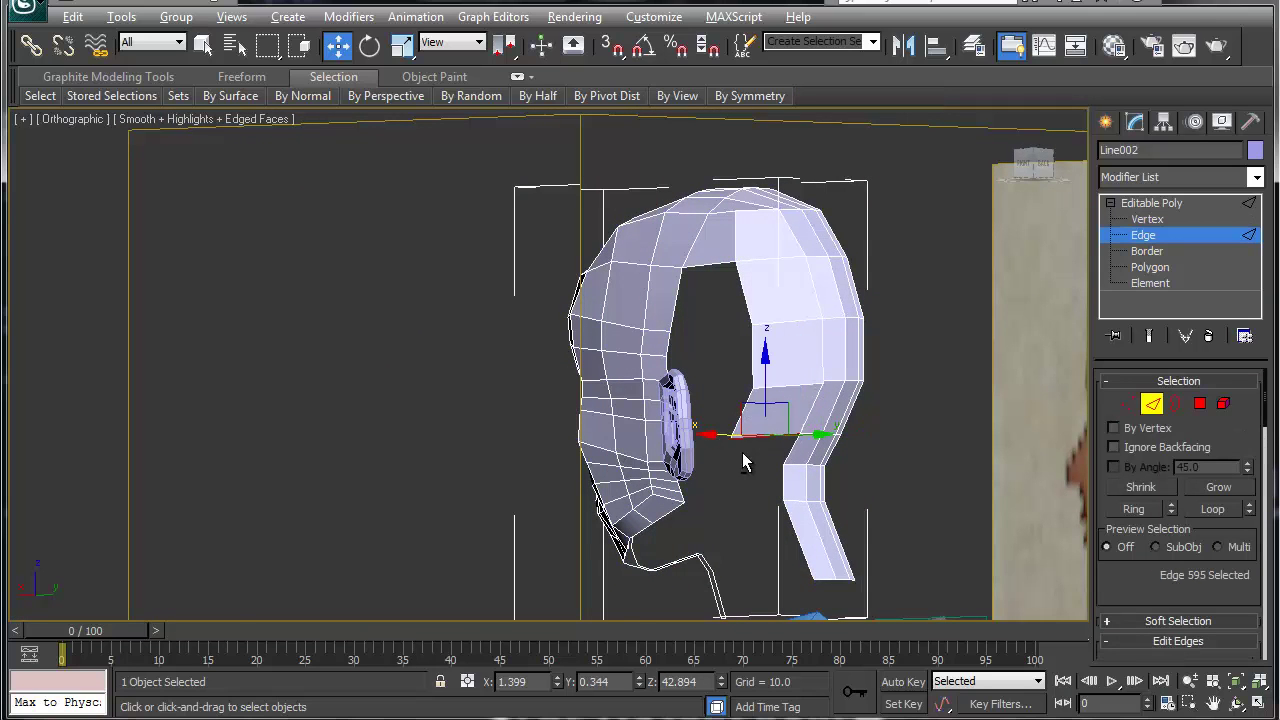
{"action": "middle_click_drag", "start_coordinate": [743, 457], "coordinate": [817, 475], "text": "alt"}
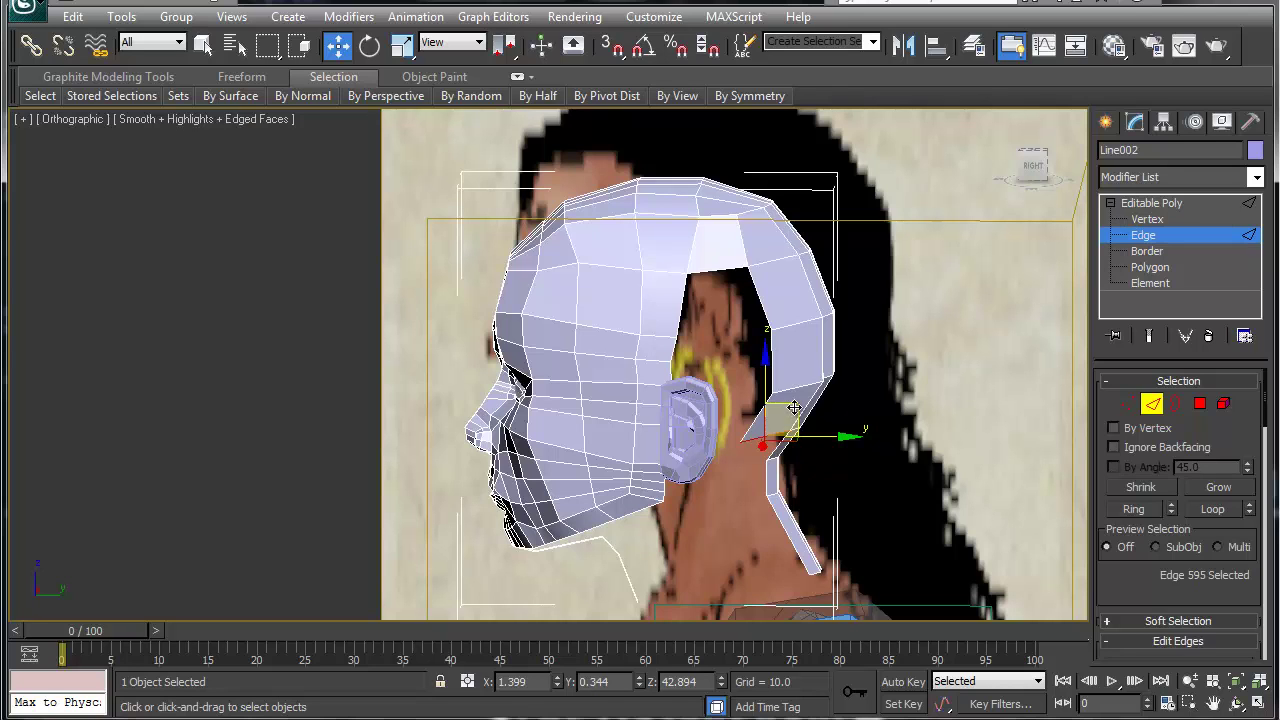
{"action": "left_click", "coordinate": [768, 441]}
{"action": "left_click_drag", "start_coordinate": [768, 441], "coordinate": [772, 467]}
{"action": "middle_click_drag", "start_coordinate": [766, 519], "coordinate": [725, 507], "text": "alt"}
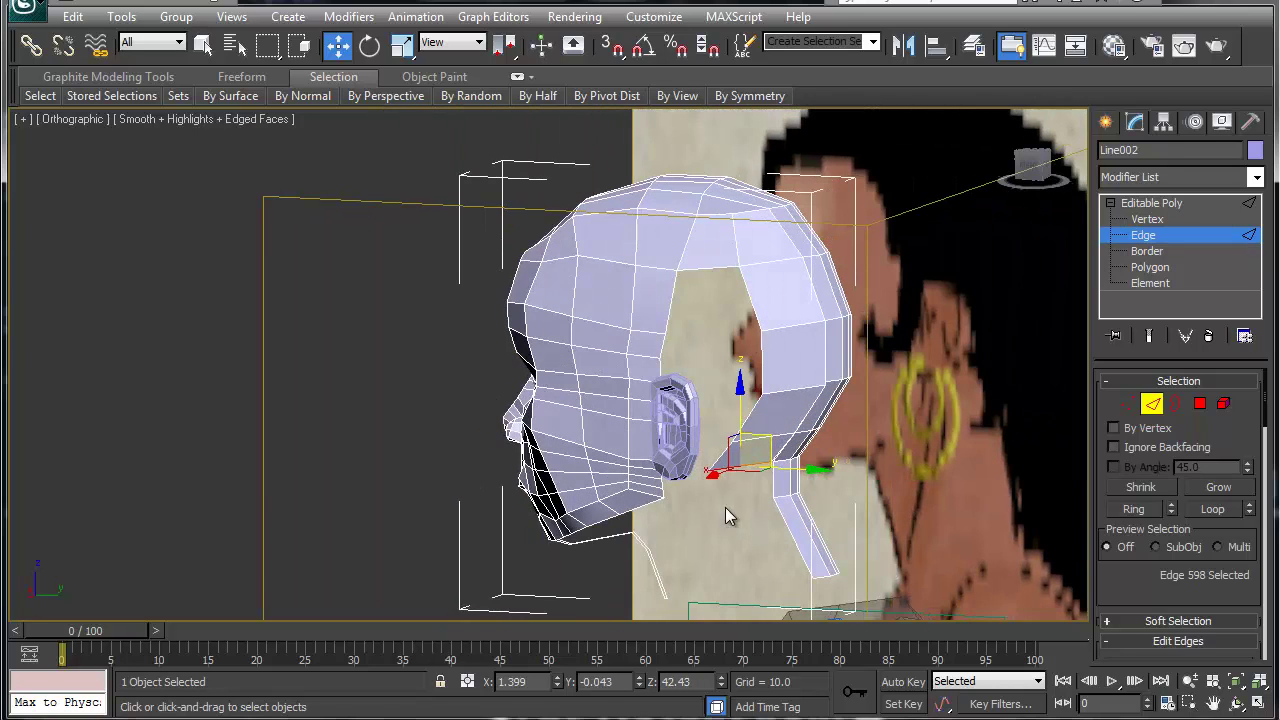
{"action": "left_click", "coordinate": [768, 467]}
{"action": "left_click_drag", "start_coordinate": [768, 467], "coordinate": [810, 564]}
{"action": "middle_click_drag", "start_coordinate": [800, 532], "coordinate": [730, 527], "text": "alt"}
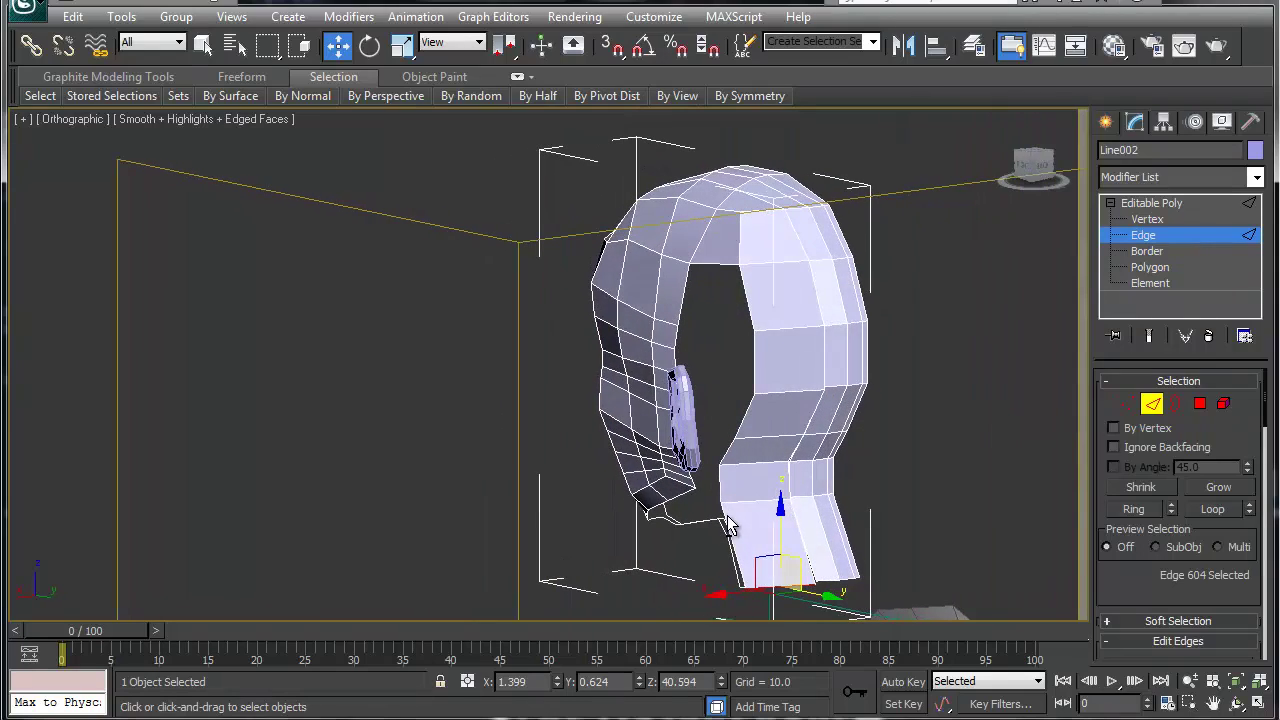
Collapse the remaining overlapping vertex pairs along the nape and at the lower end of the neck strip
{"action": "key", "text": "1"}
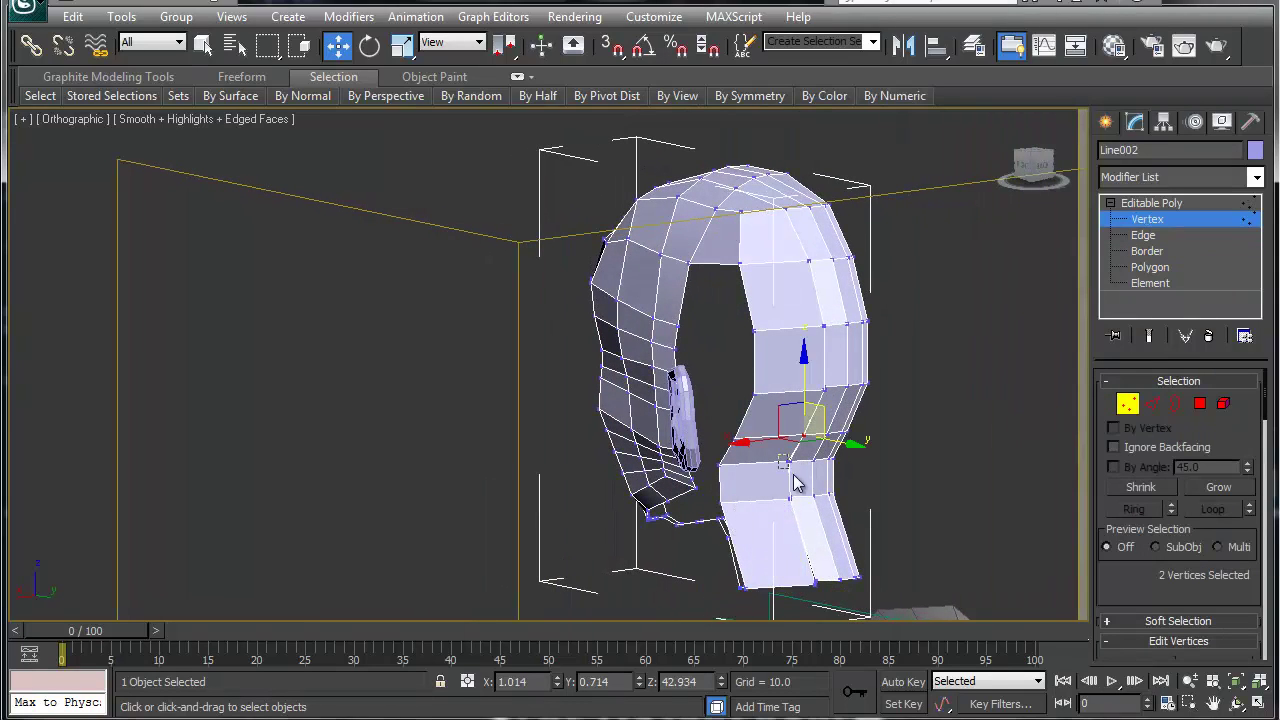
{"action": "left_click", "coordinate": [789, 467]}
{"action": "left_click", "coordinate": [789, 505]}
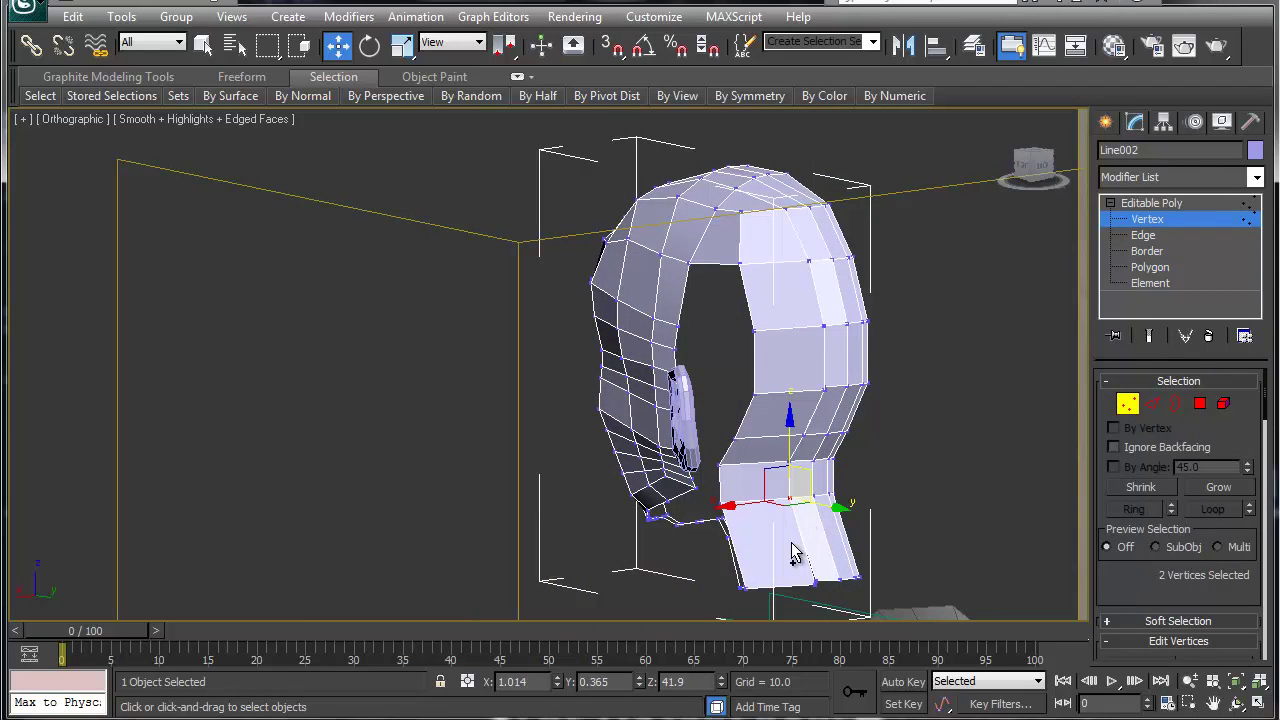
{"action": "left_click_drag", "start_coordinate": [823, 600], "coordinate": [824, 603]}
{"action": "key", "text": "ctrl+alt+c"}
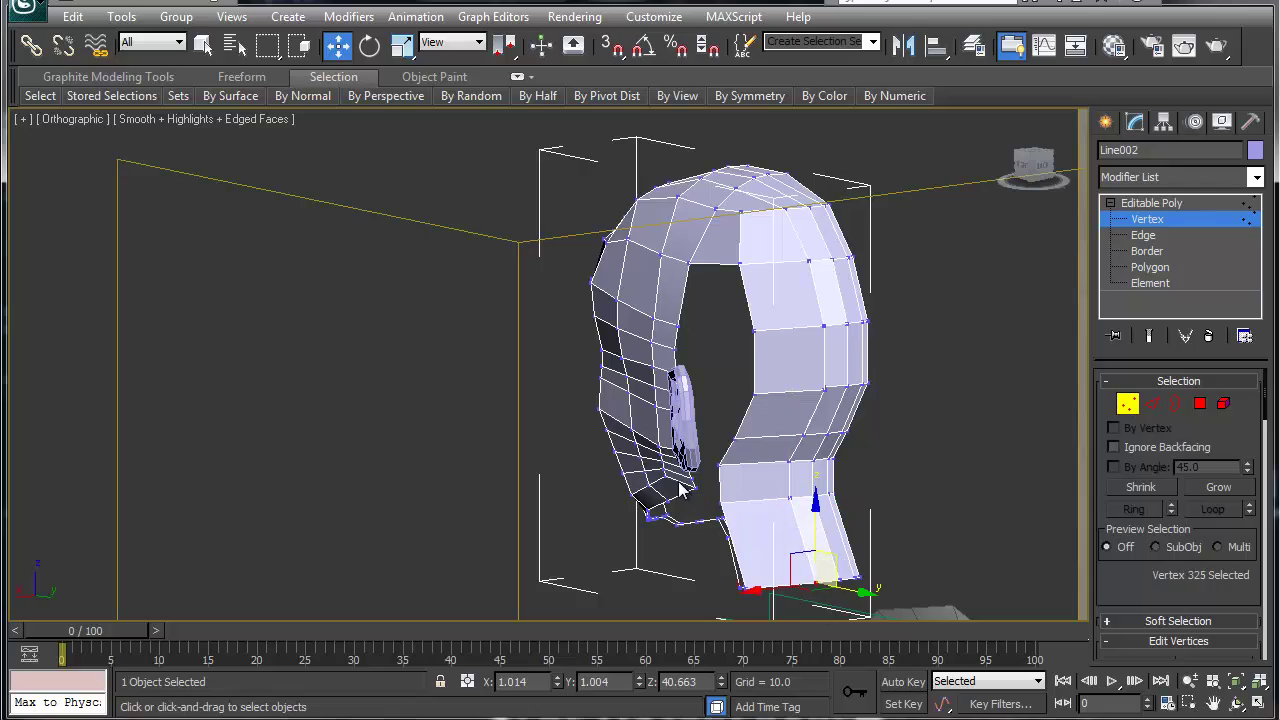
Move the inner jaw vertex just below and in front of the earlobe slightly down toward the jawline
{"action": "middle_click_drag", "start_coordinate": [674, 482], "coordinate": [913, 421], "text": "alt"}
{"action": "middle_click_drag", "start_coordinate": [749, 406], "coordinate": [719, 308]}
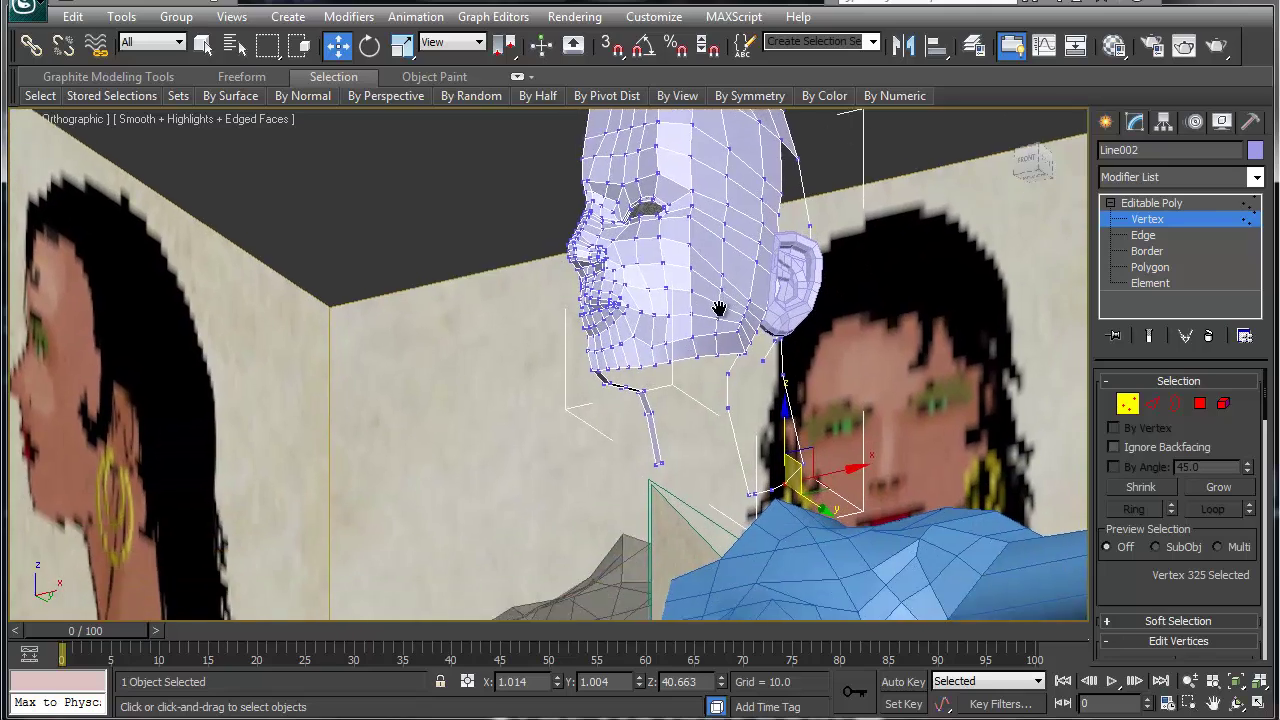
{"action": "scroll", "coordinate": [718, 308], "scroll_direction": "up", "scroll_amount": 5}
{"action": "middle_click_drag", "start_coordinate": [862, 284], "coordinate": [540, 340]}
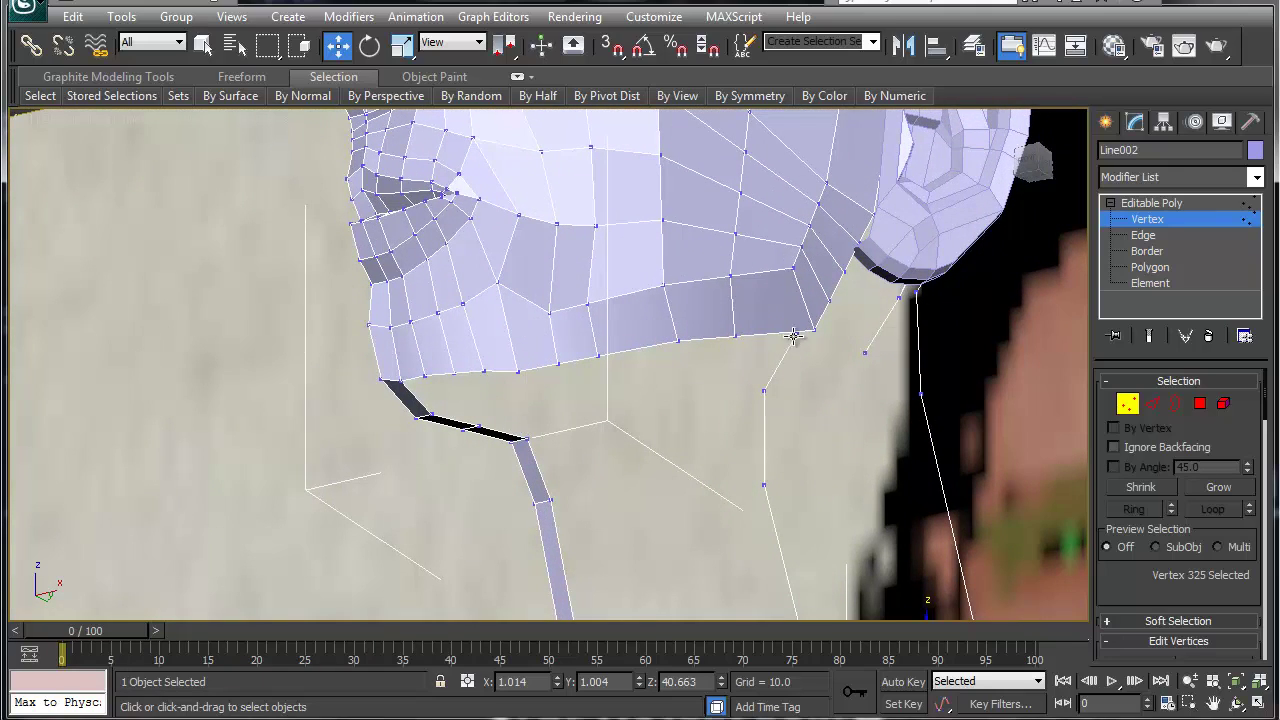
{"action": "middle_click_drag", "start_coordinate": [794, 336], "coordinate": [697, 348], "text": "alt"}
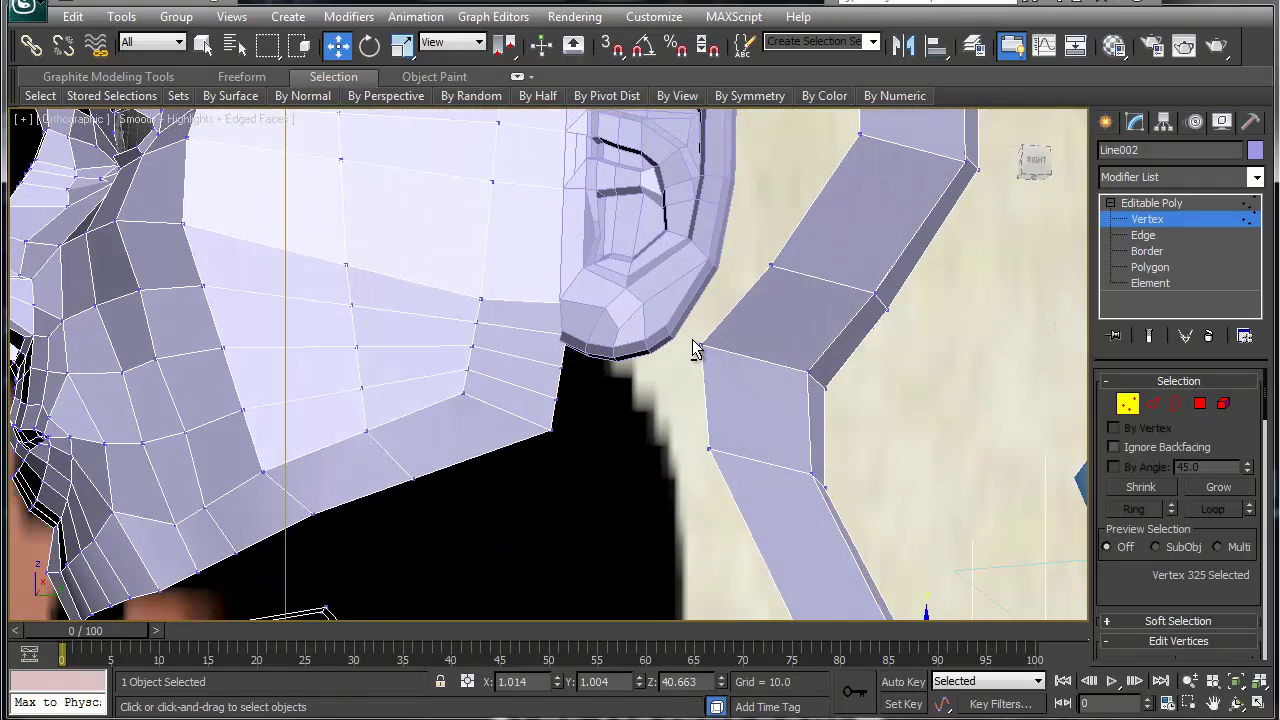
{"action": "left_click", "coordinate": [466, 393]}
{"action": "left_click_drag", "start_coordinate": [489, 365], "coordinate": [467, 372]}
{"action": "left_click", "coordinate": [449, 420]}
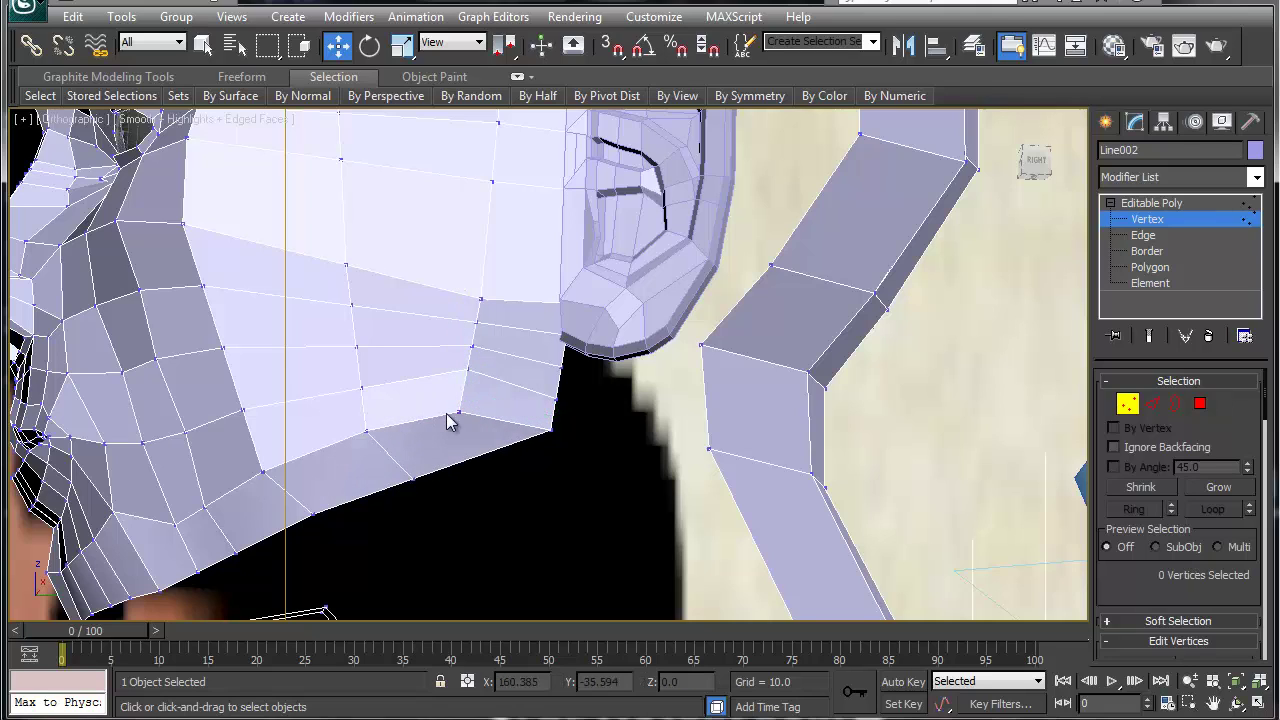
Extrude the four open edges under the earlobe inward as a narrow strip, centred at about X 1.688, Y -1.147
{"action": "left_click", "coordinate": [552, 430]}
{"action": "key", "text": "2"}
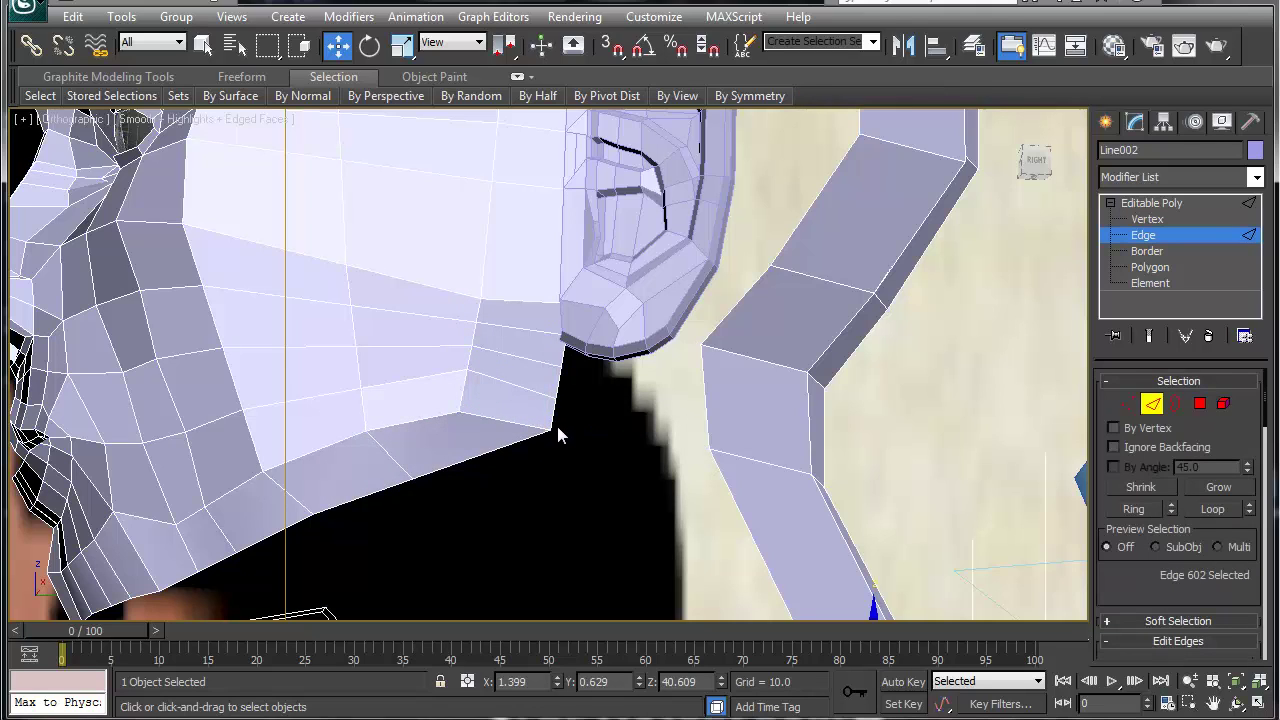
{"action": "left_click", "coordinate": [553, 410]}
{"action": "left_click", "coordinate": [559, 382], "text": "ctrl"}
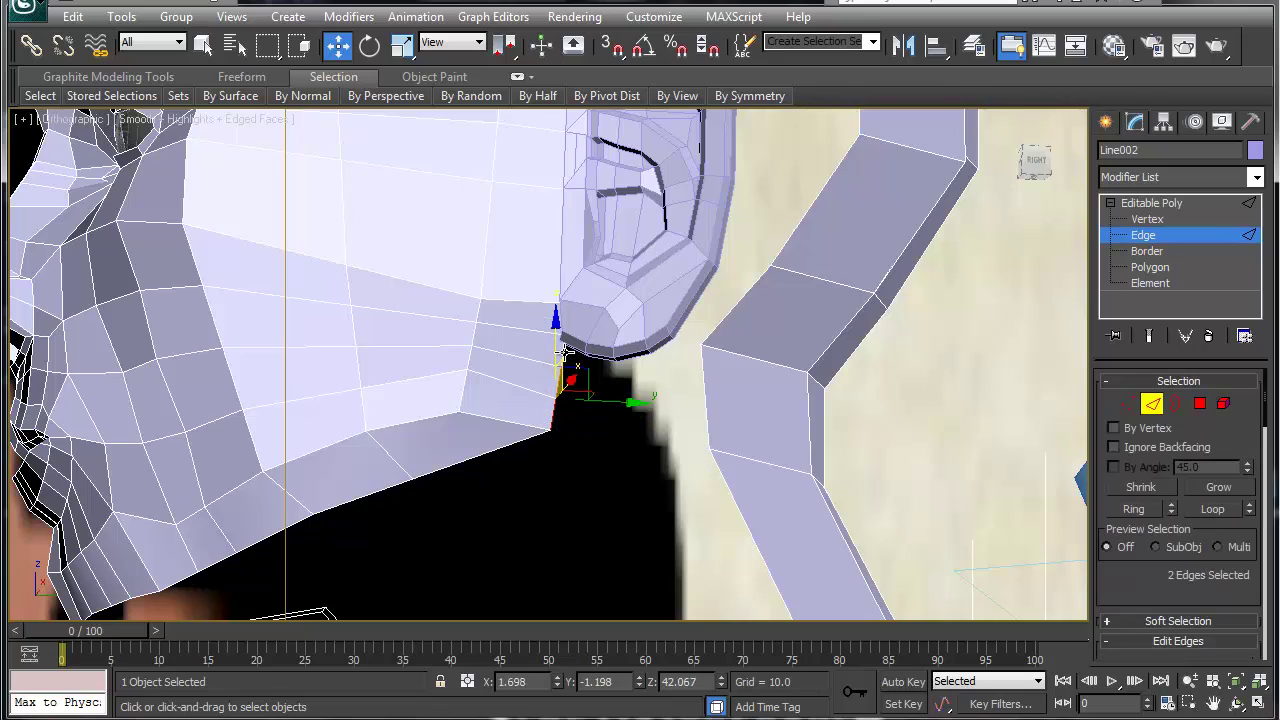
{"action": "left_click", "coordinate": [565, 350], "text": "ctrl"}
{"action": "left_click", "coordinate": [568, 324], "text": "ctrl"}
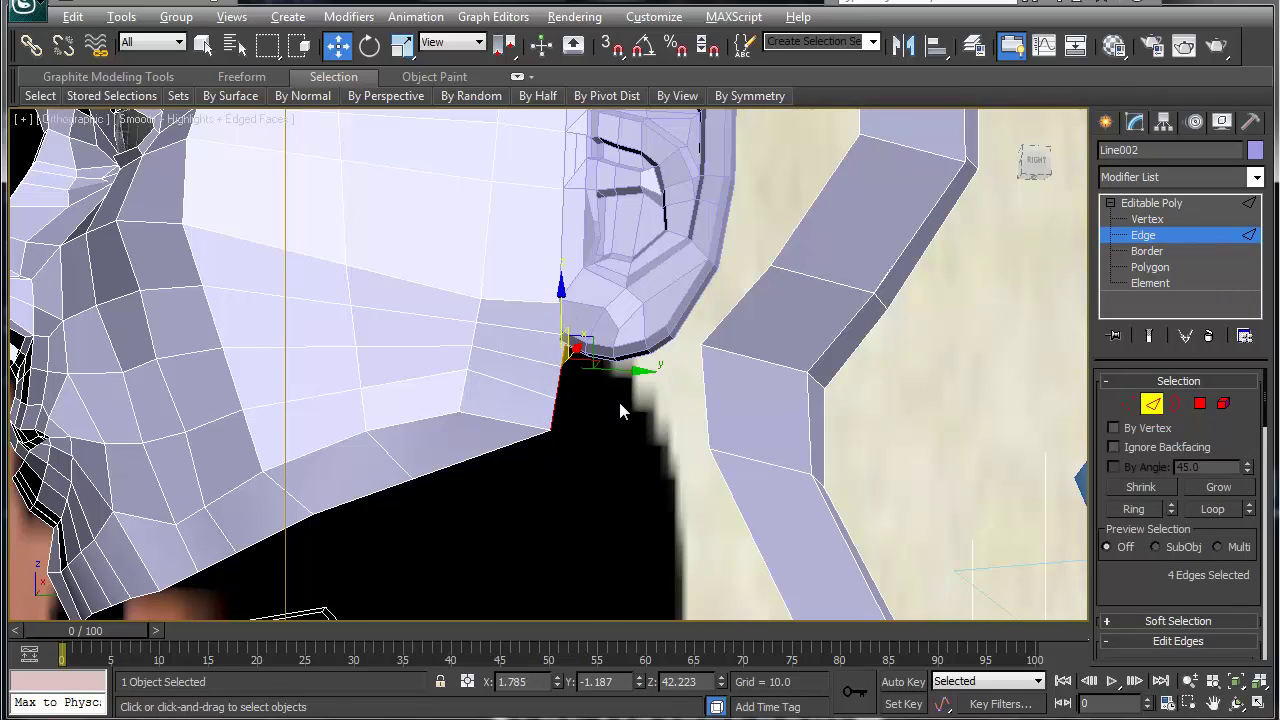
{"action": "middle_click_drag", "start_coordinate": [618, 398], "coordinate": [503, 425], "text": "alt"}
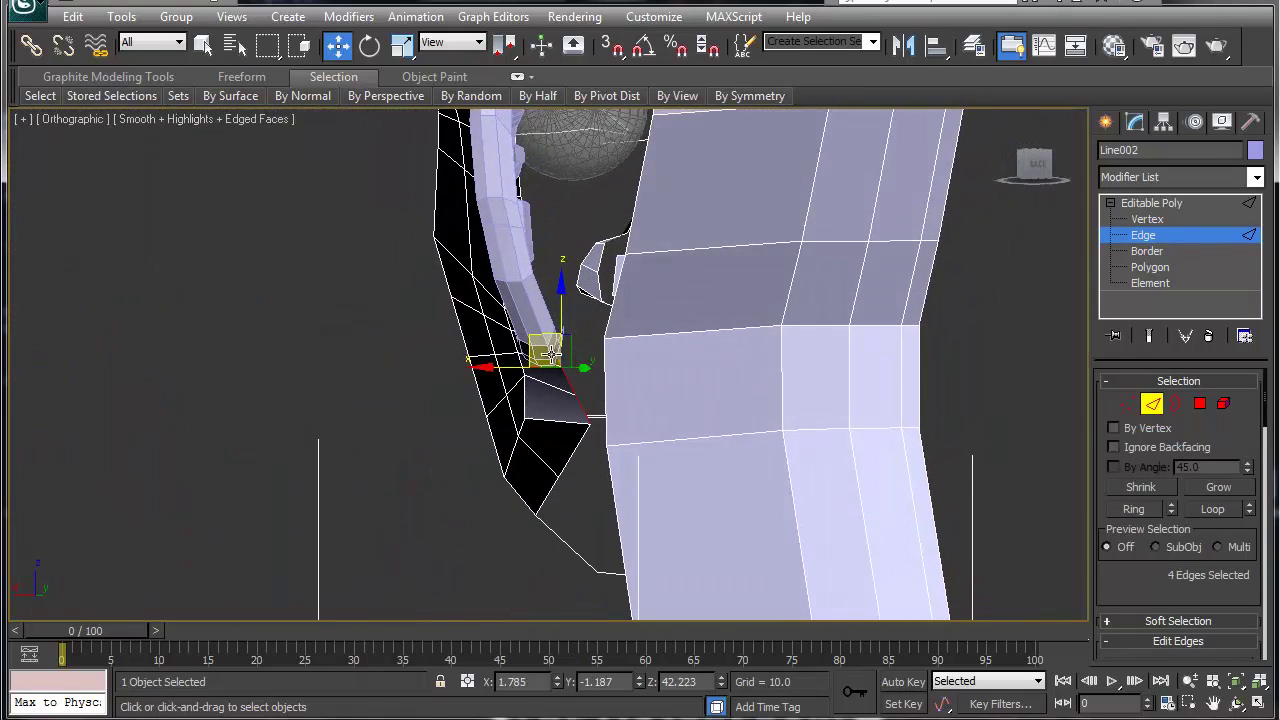
{"action": "left_click_drag", "start_coordinate": [524, 348], "coordinate": [558, 349]}
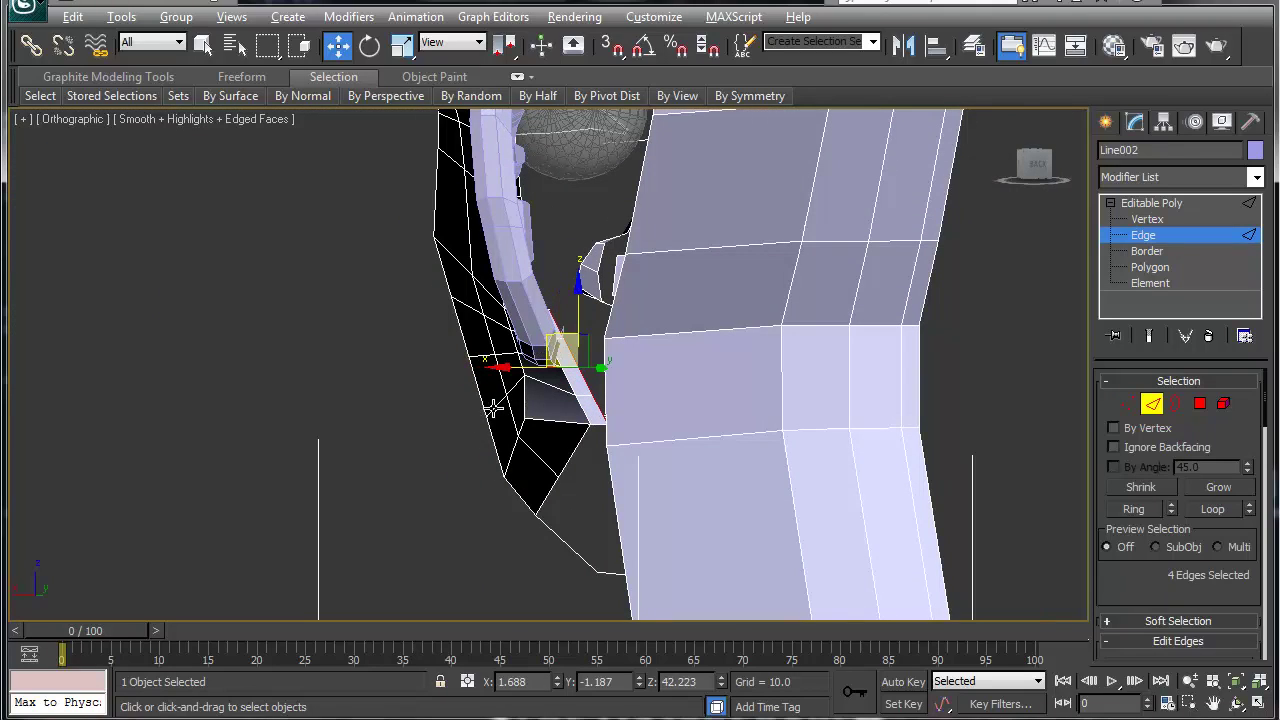
{"action": "middle_click_drag", "start_coordinate": [493, 408], "coordinate": [602, 401], "text": "alt"}
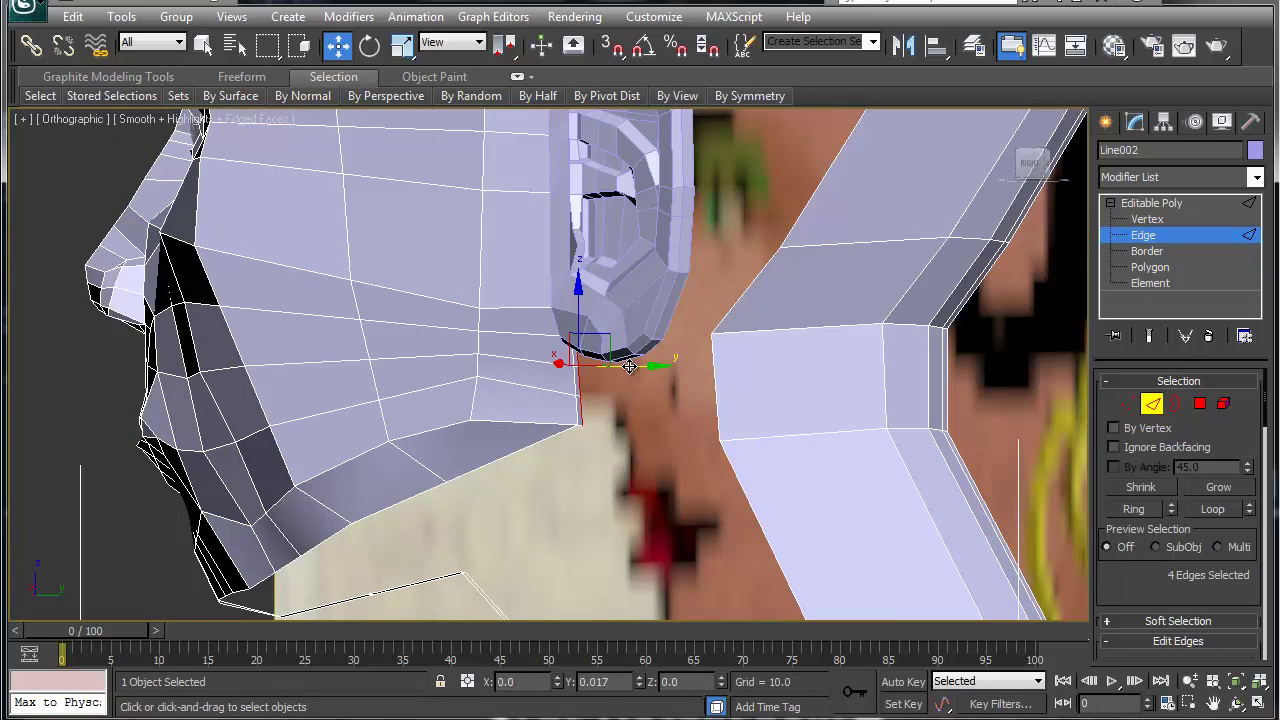
{"action": "left_click_drag", "start_coordinate": [629, 367], "coordinate": [641, 367]}
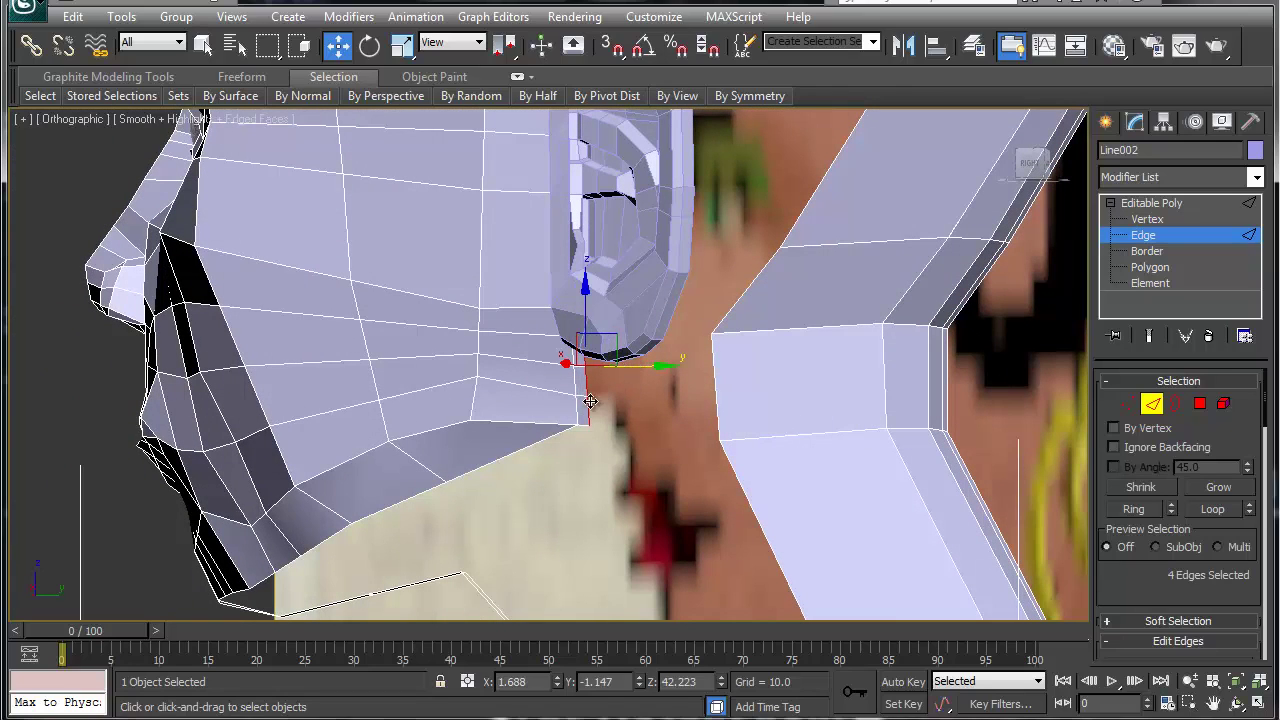
Add the strip's outer edges to the selection and move all eight forward along Y by about 0.11
{"action": "left_click", "coordinate": [579, 408], "text": "ctrl"}
{"action": "left_click", "coordinate": [575, 383], "text": "ctrl"}
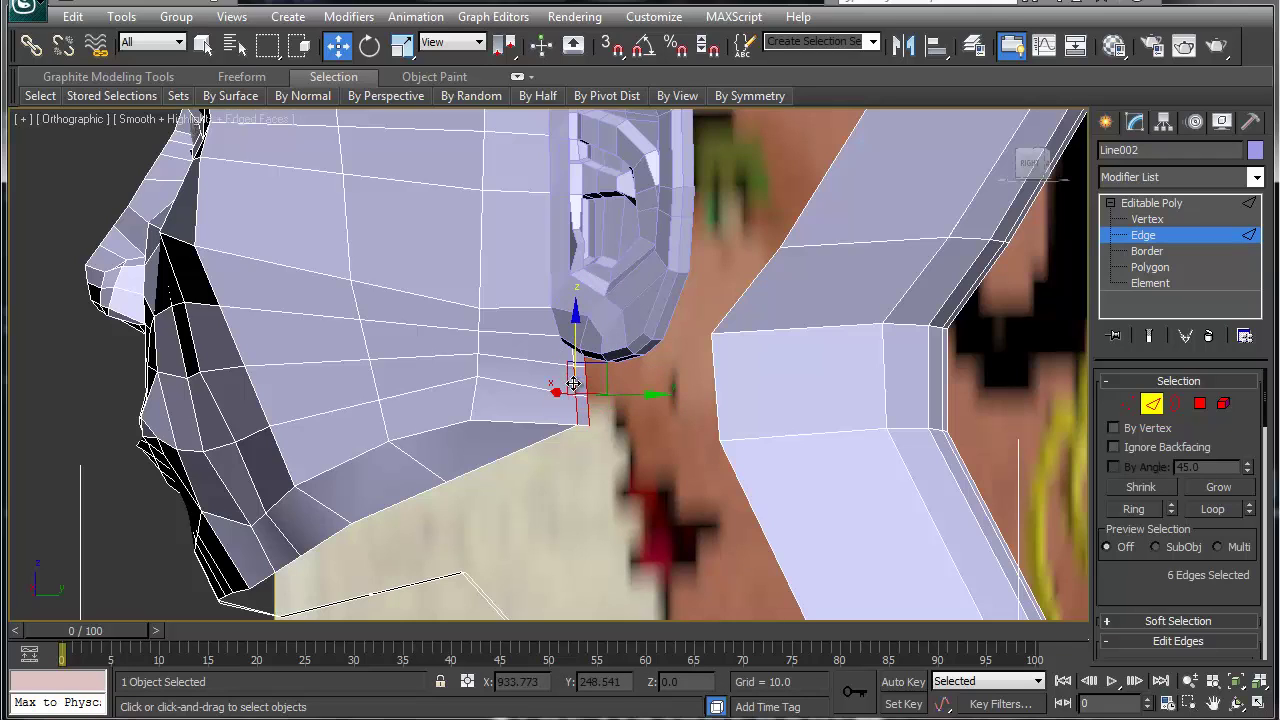
{"action": "left_click", "coordinate": [573, 356], "text": "ctrl"}
{"action": "left_click", "coordinate": [598, 352], "text": "ctrl"}
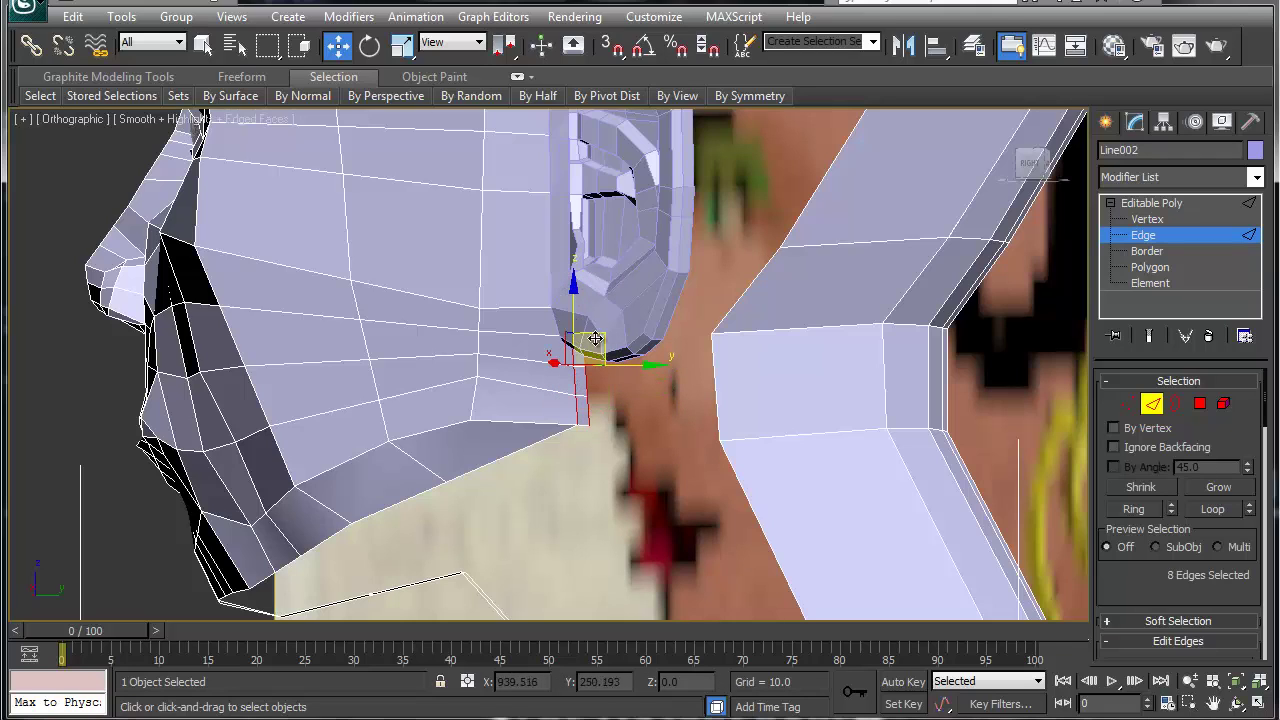
{"action": "left_click_drag", "start_coordinate": [628, 367], "coordinate": [607, 372]}
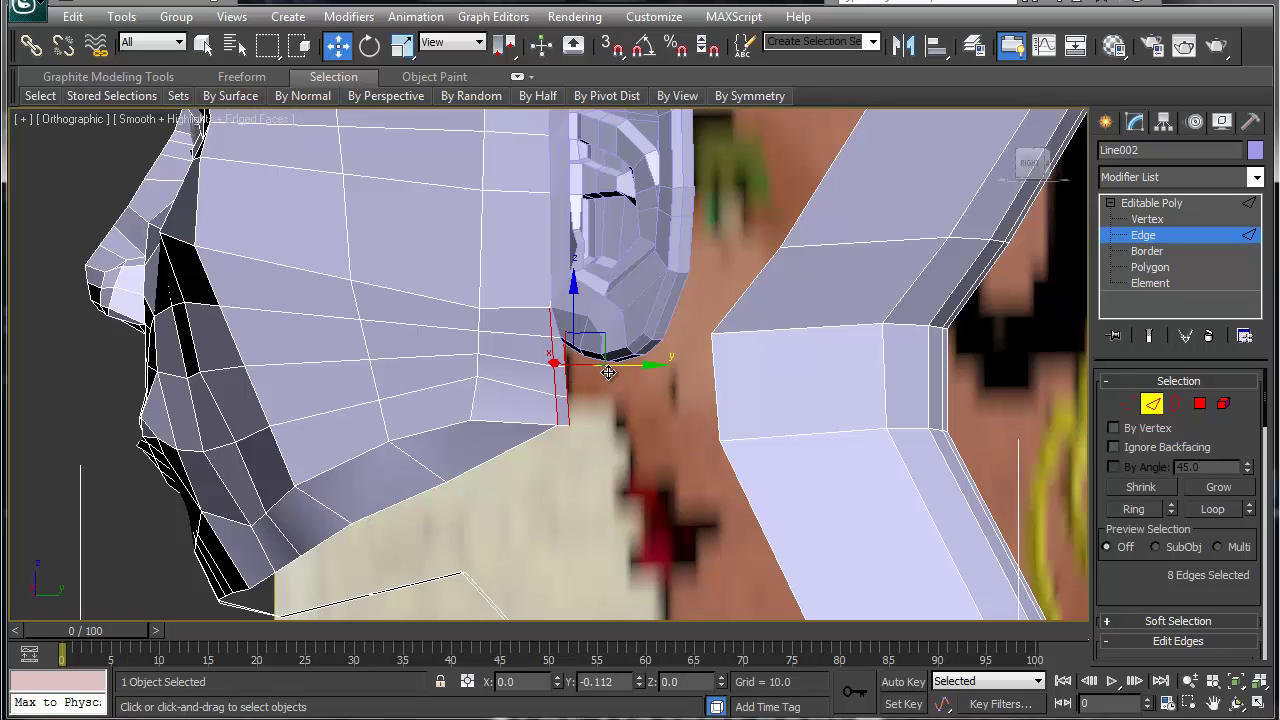
{"action": "middle_click_drag", "start_coordinate": [513, 455], "coordinate": [645, 455], "text": "alt"}
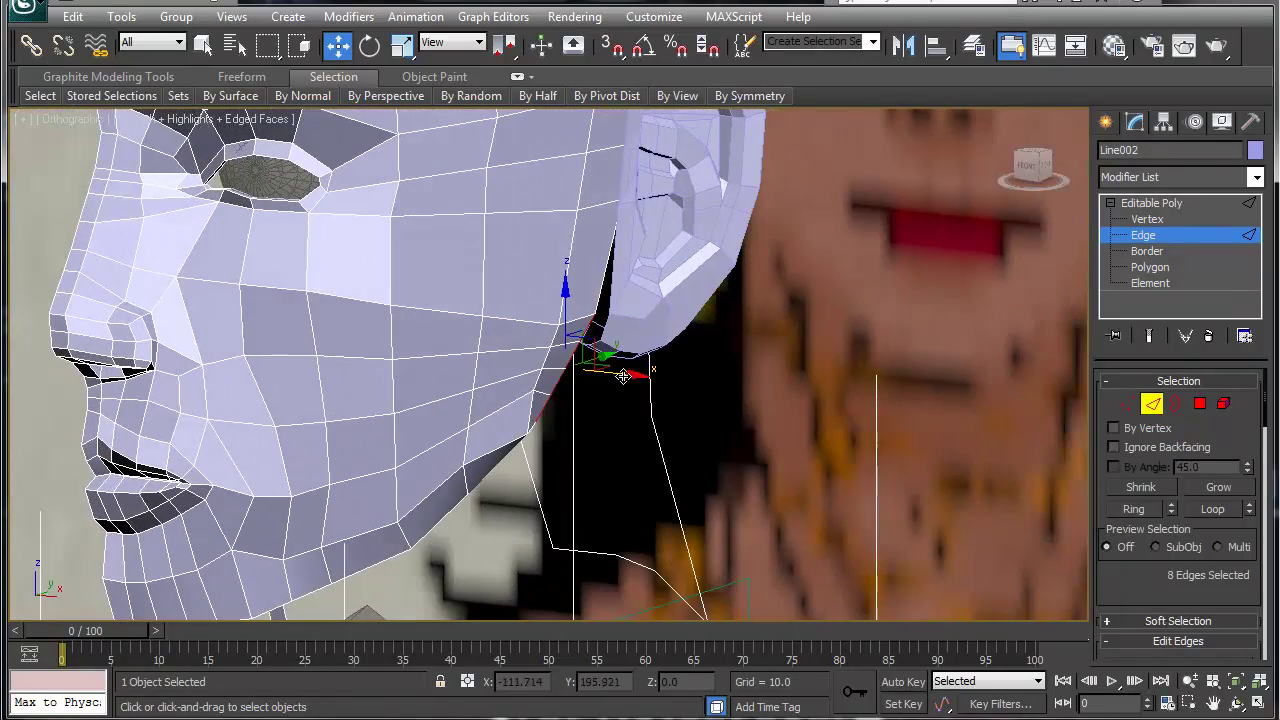
{"action": "scroll", "coordinate": [603, 410], "scroll_direction": "up", "scroll_amount": 2}
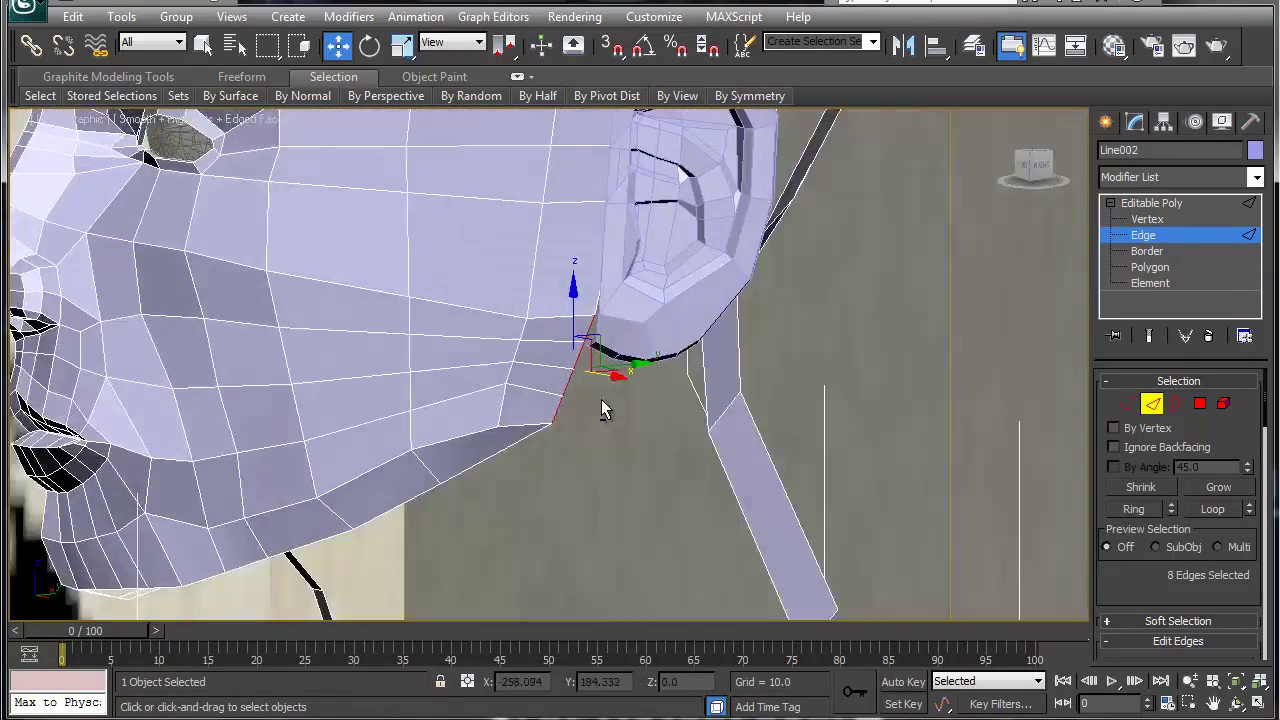
{"action": "middle_click_drag", "start_coordinate": [603, 410], "coordinate": [473, 365], "text": "alt"}
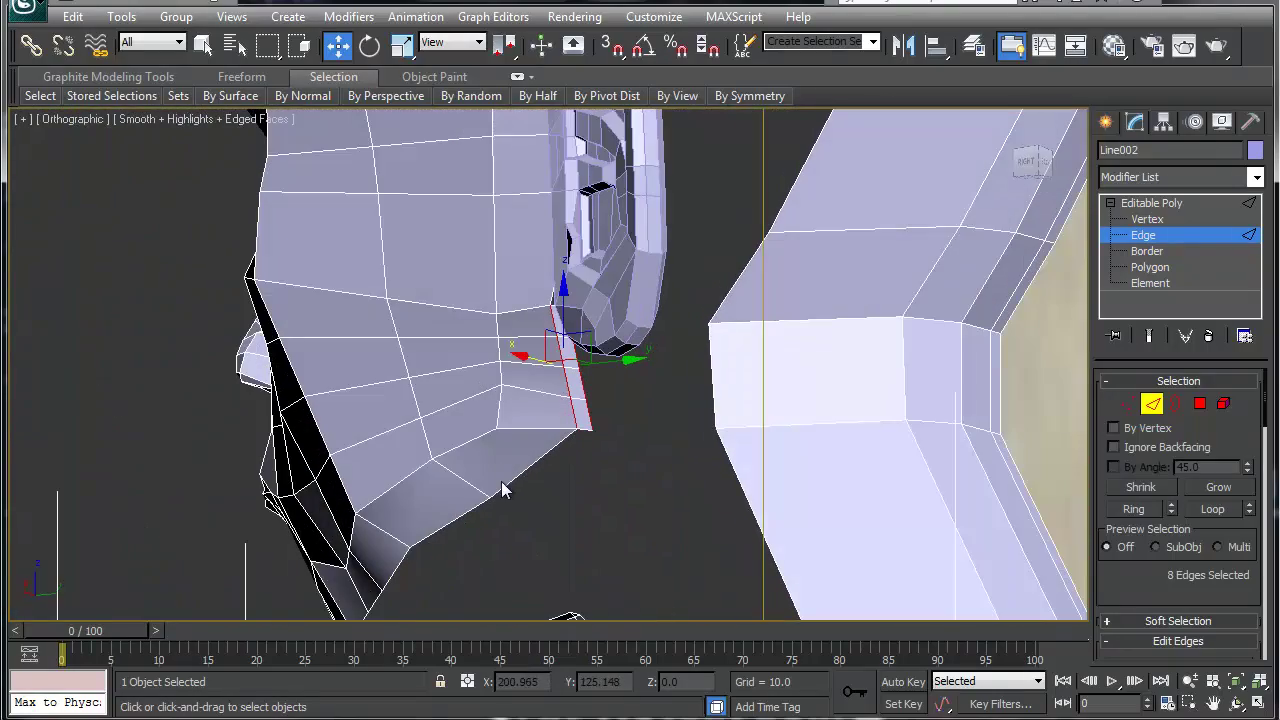
{"action": "middle_click_drag", "start_coordinate": [503, 490], "coordinate": [532, 336]}
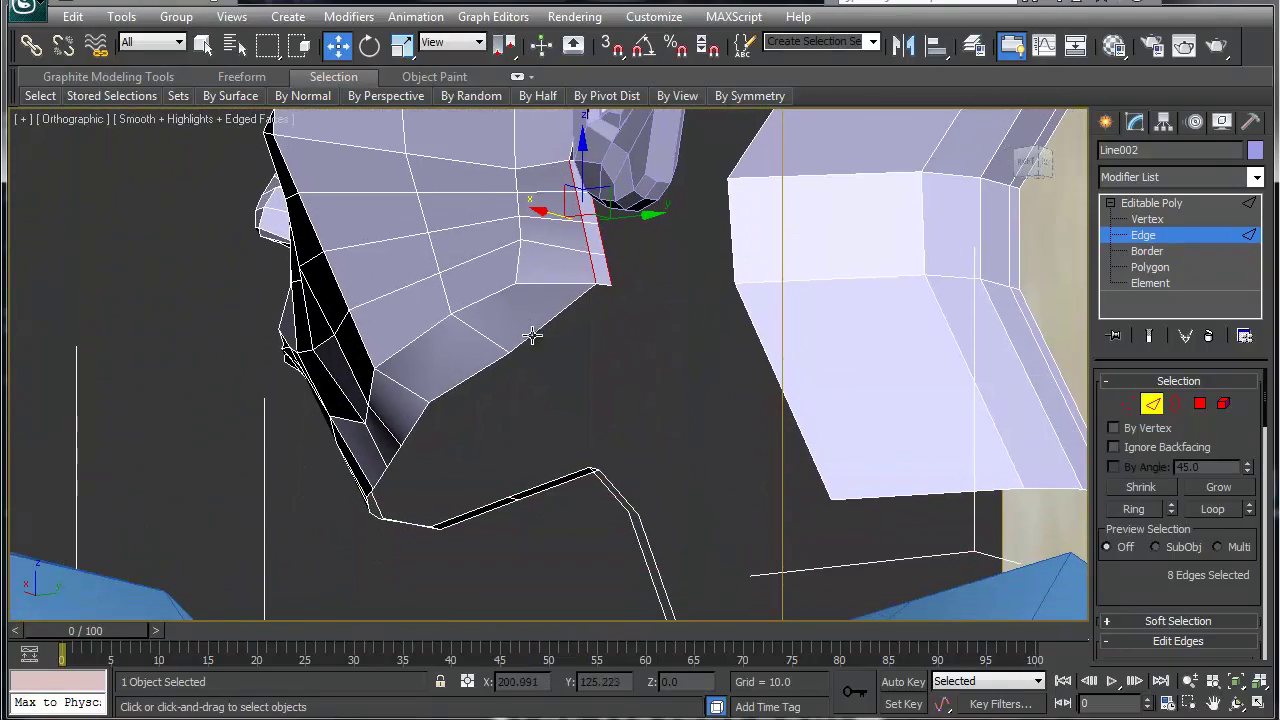
Move the lowest short edge of the strip below the ear forward and slightly down toward the jawline
{"action": "left_click", "coordinate": [606, 285]}
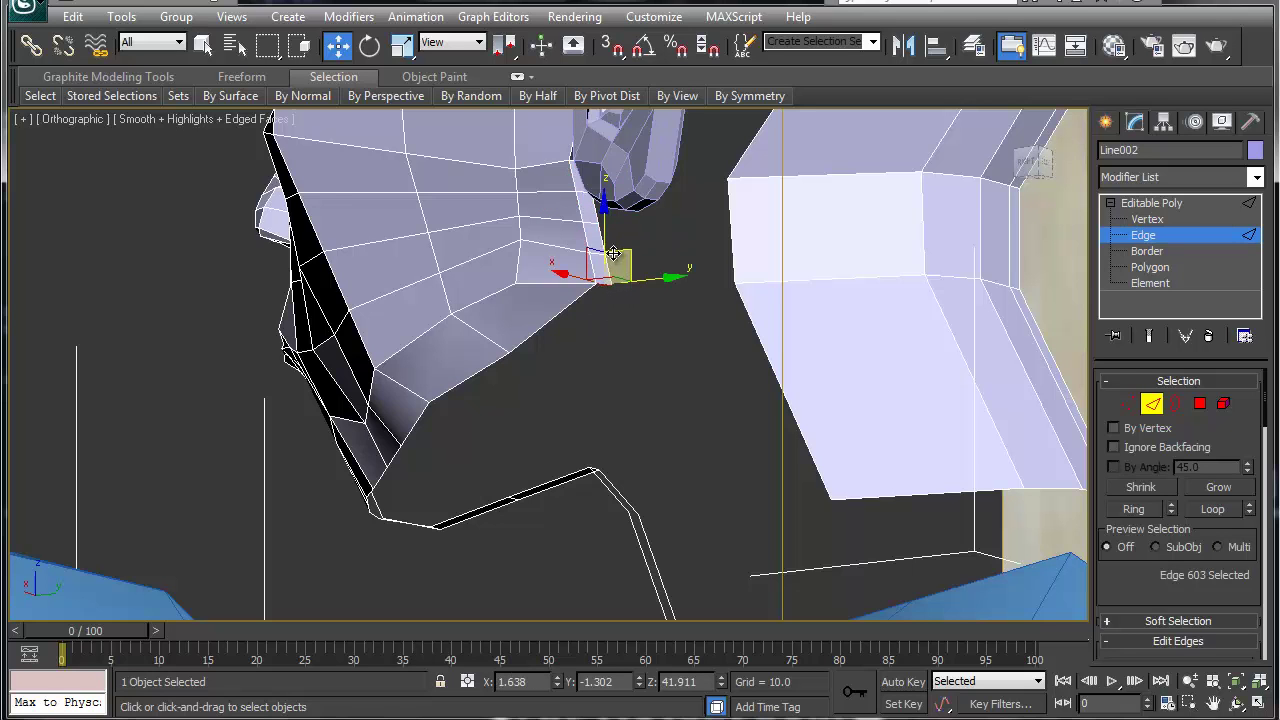
{"action": "scroll", "coordinate": [618, 280], "scroll_direction": "up", "scroll_amount": 3}
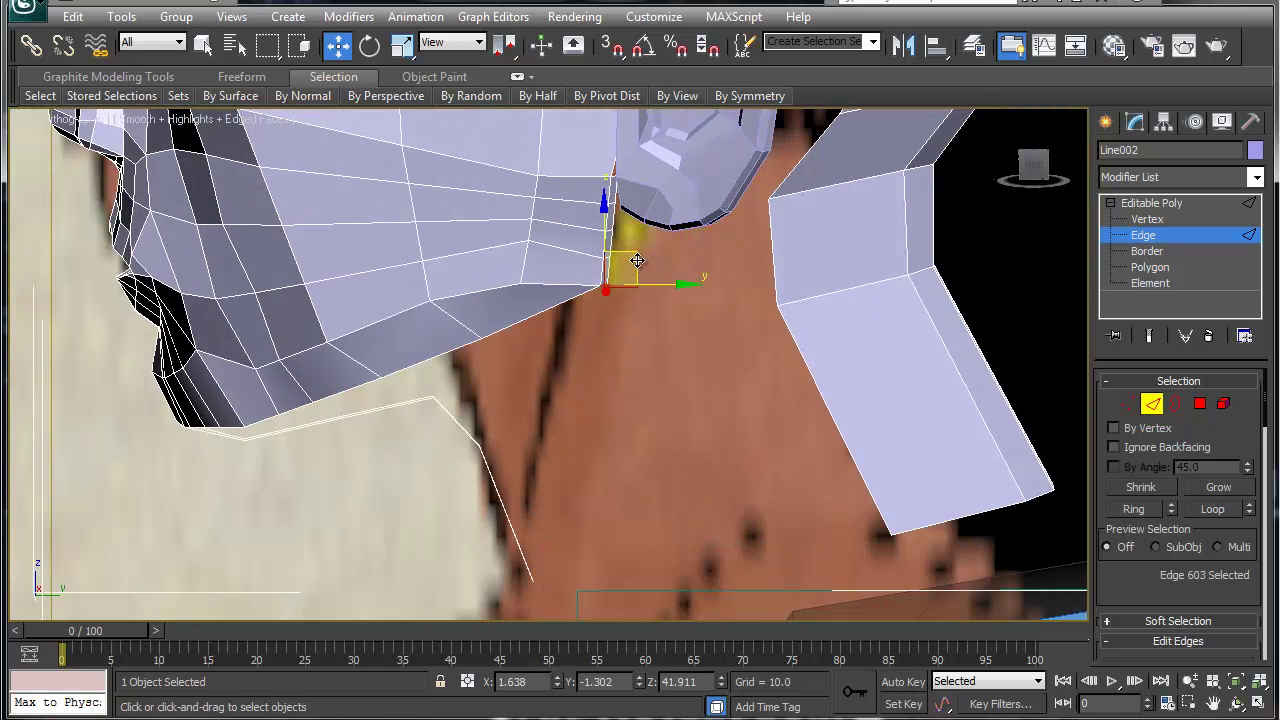
{"action": "left_click_drag", "start_coordinate": [628, 272], "coordinate": [624, 270]}
{"action": "left_click_drag", "start_coordinate": [624, 270], "coordinate": [607, 257]}
{"action": "left_click", "coordinate": [607, 257]}
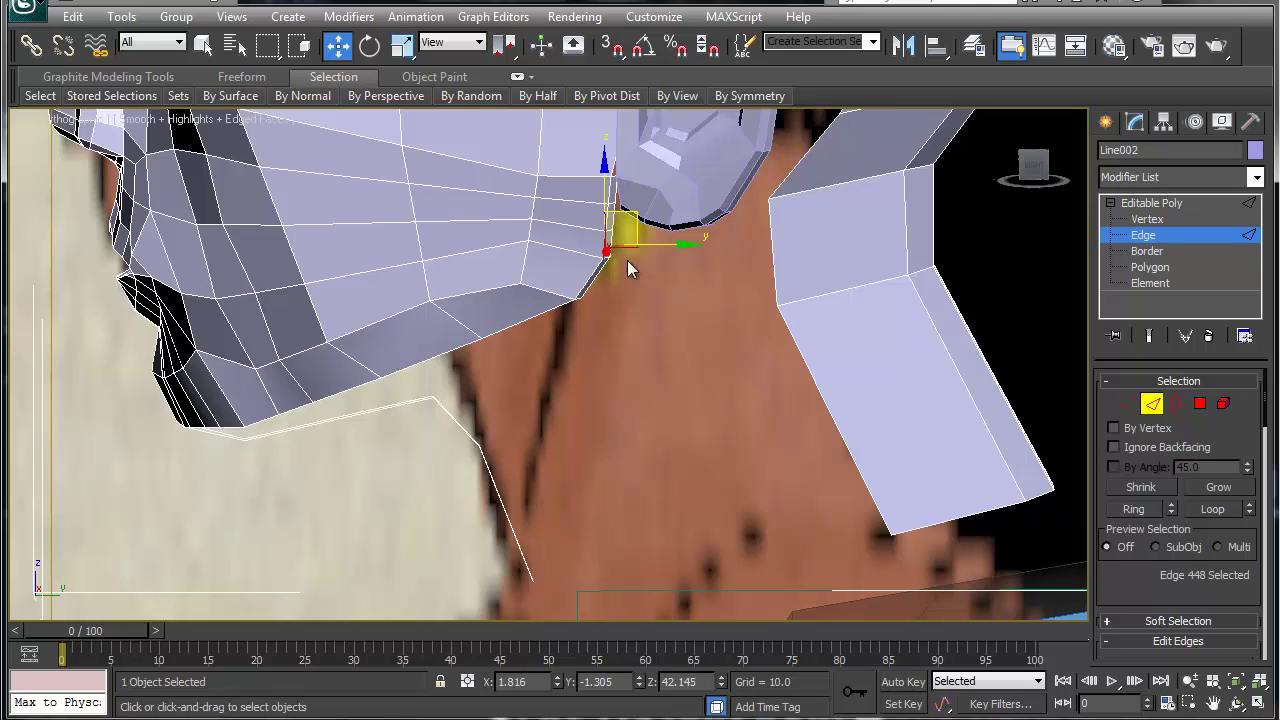
Lower the next short edge of the strip to about Y -1.302, Z 41.957 to round the jaw corner
{"action": "middle_click_drag", "start_coordinate": [635, 271], "coordinate": [569, 266], "text": "alt"}
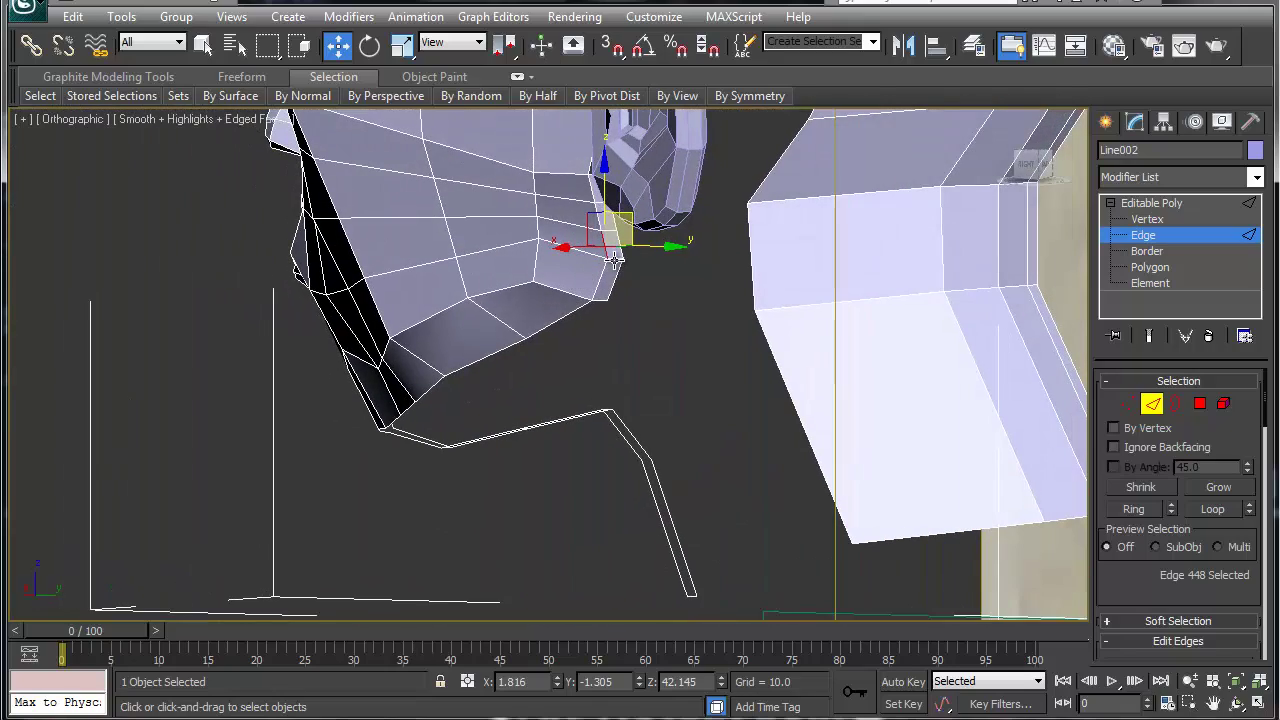
{"action": "left_click", "coordinate": [613, 262]}
{"action": "middle_click_drag", "start_coordinate": [540, 316], "coordinate": [620, 333], "text": "alt"}
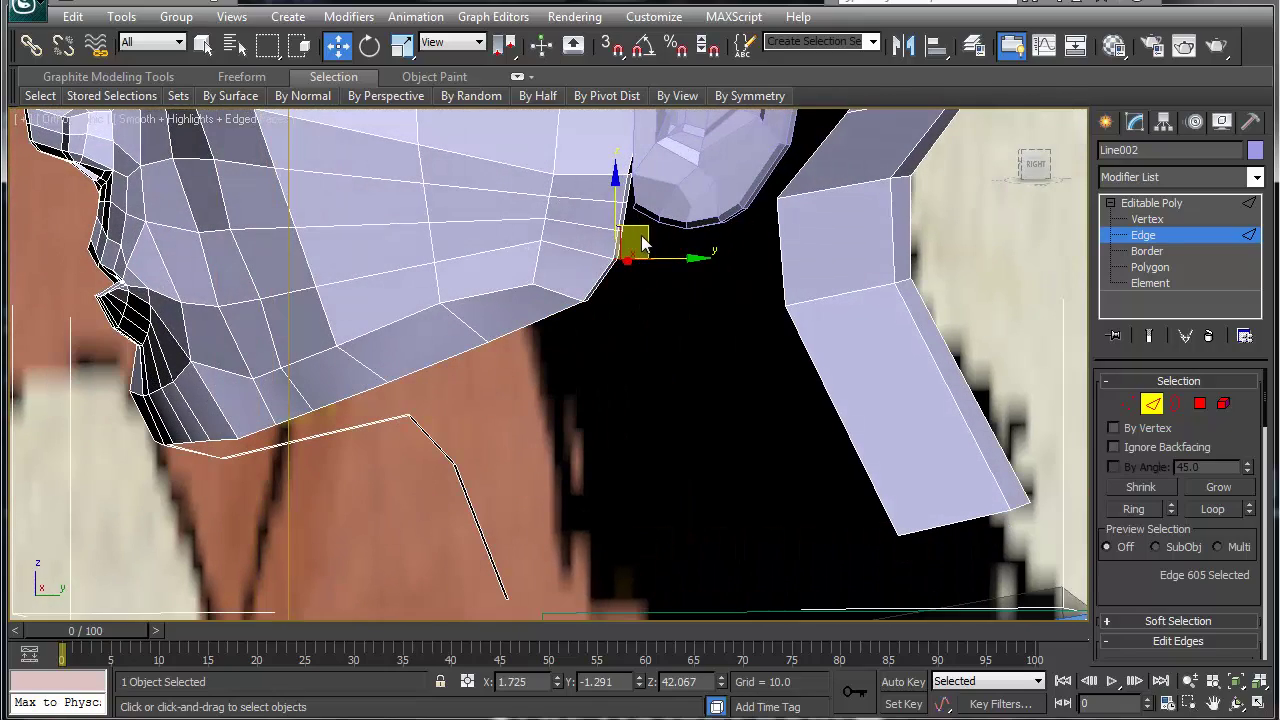
{"action": "left_click_drag", "start_coordinate": [645, 229], "coordinate": [645, 259]}
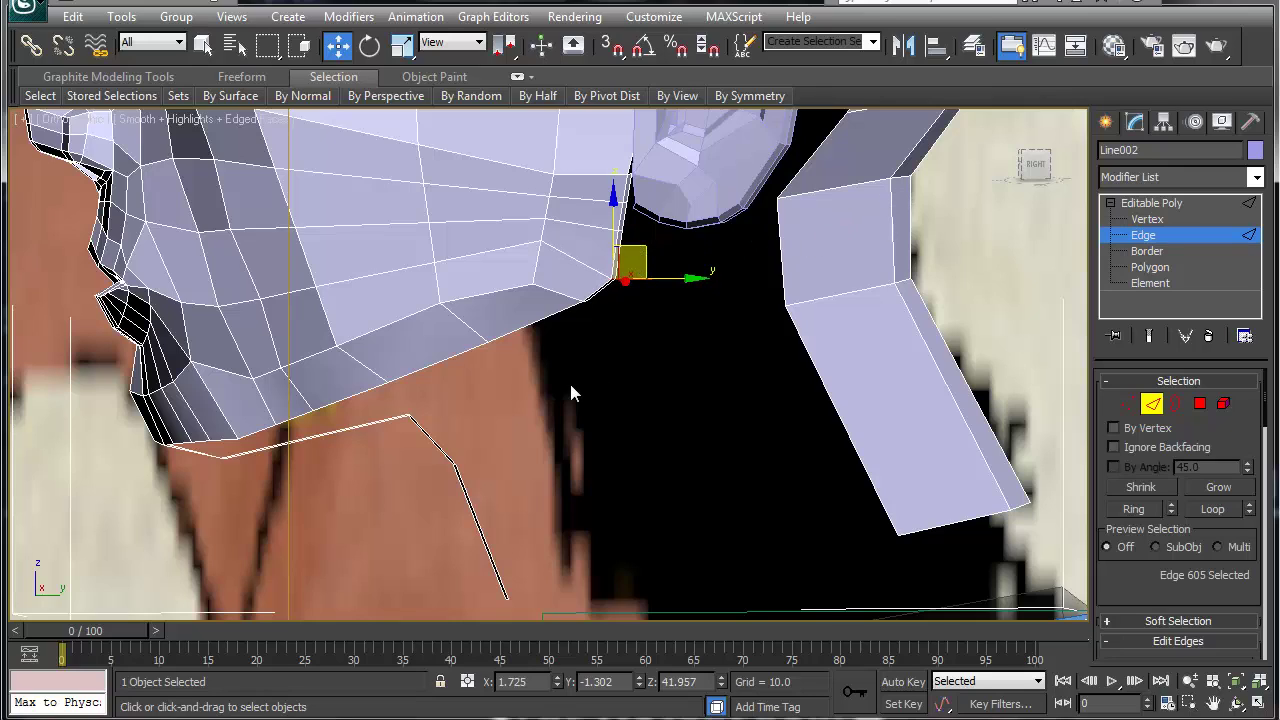
Extrude the five open edges along the underside of the jaw inward, centred at about X 1.231, Y -2.549, Z 41.33
{"action": "middle_click_drag", "start_coordinate": [570, 393], "coordinate": [556, 301], "text": "alt"}
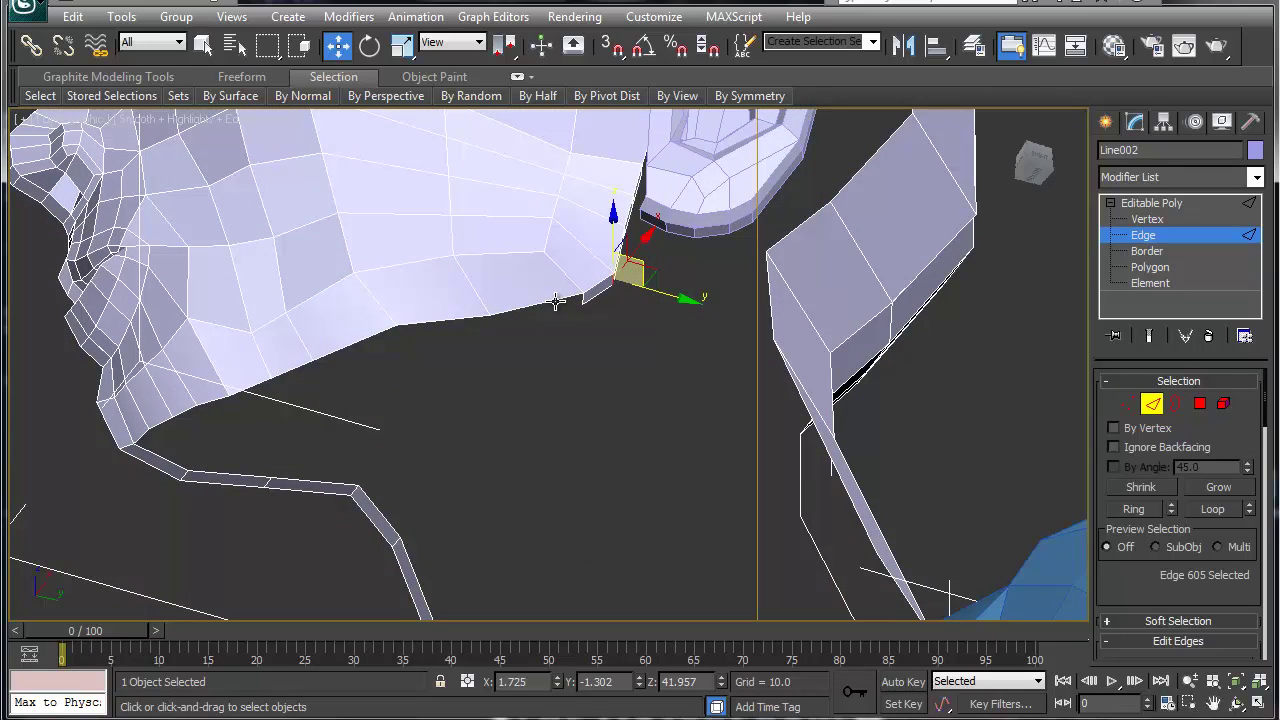
{"action": "left_click", "coordinate": [556, 301]}
{"action": "left_click", "coordinate": [462, 318], "text": "ctrl"}
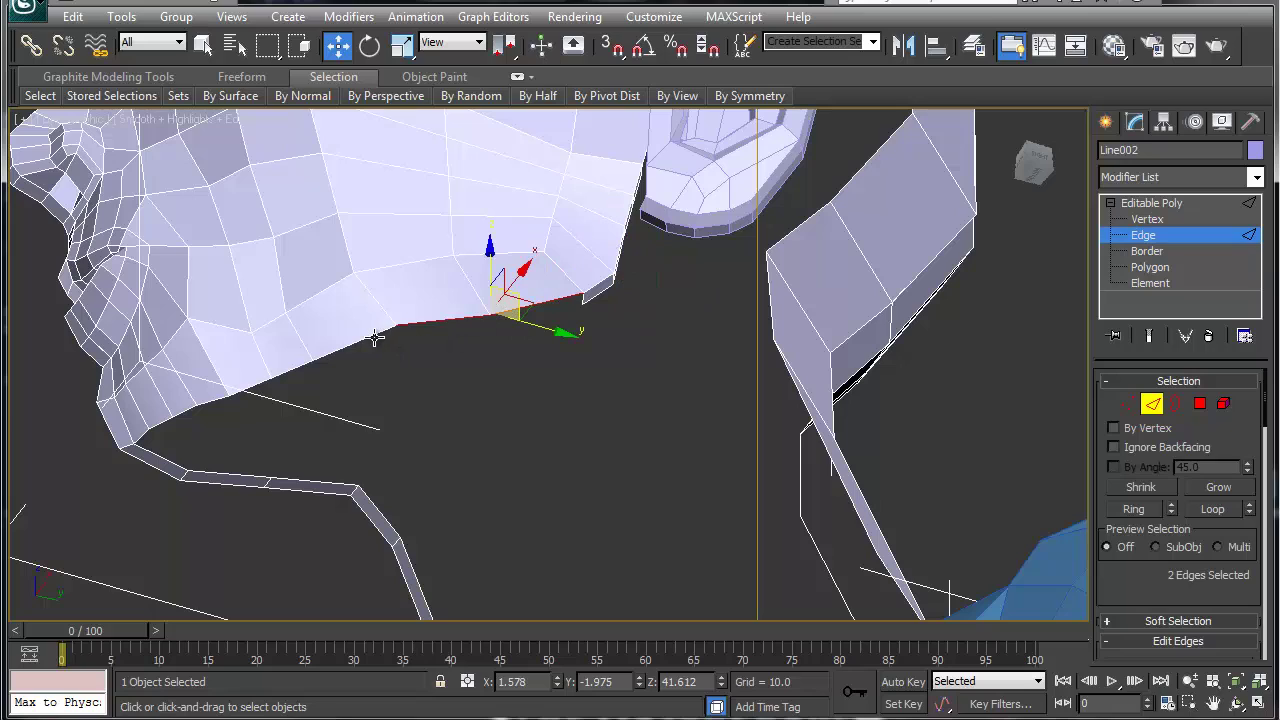
{"action": "left_click", "coordinate": [375, 338], "text": "ctrl"}
{"action": "left_click", "coordinate": [287, 368], "text": "ctrl"}
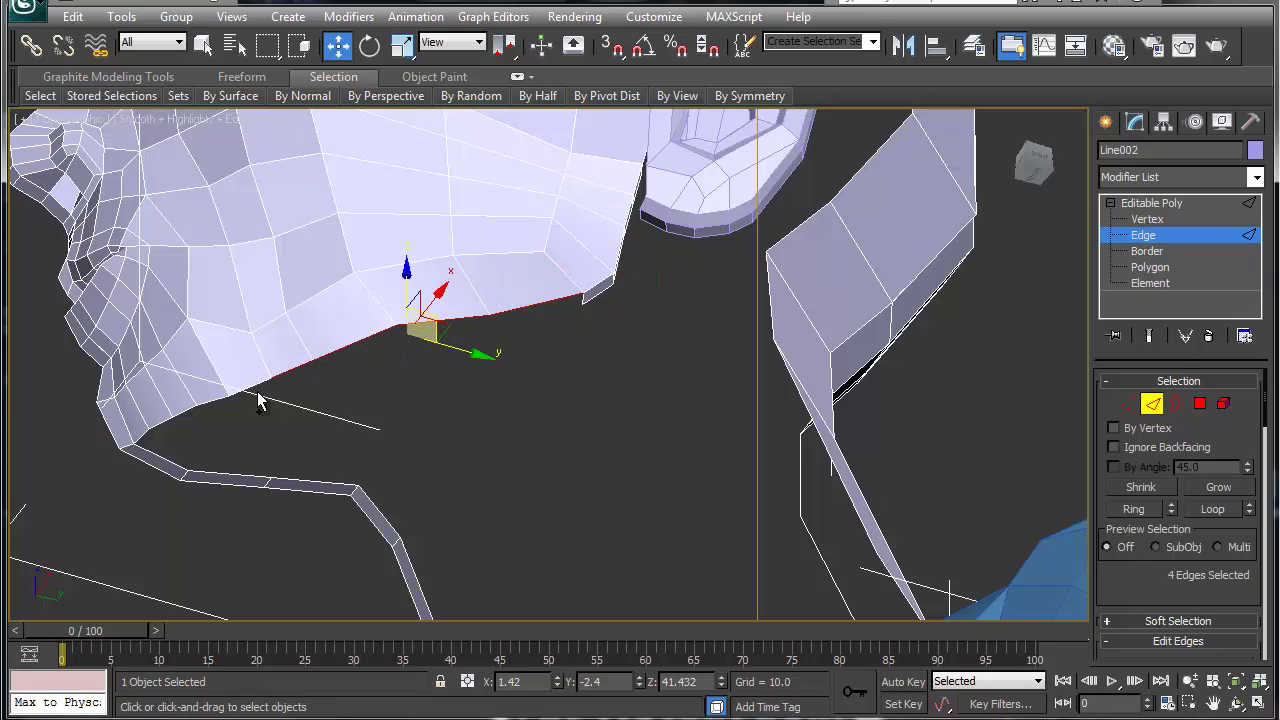
{"action": "left_click", "coordinate": [251, 386], "text": "ctrl"}
{"action": "middle_click_drag", "start_coordinate": [312, 401], "coordinate": [419, 397], "text": "alt"}
{"action": "left_click_drag", "start_coordinate": [404, 316], "coordinate": [407, 366]}
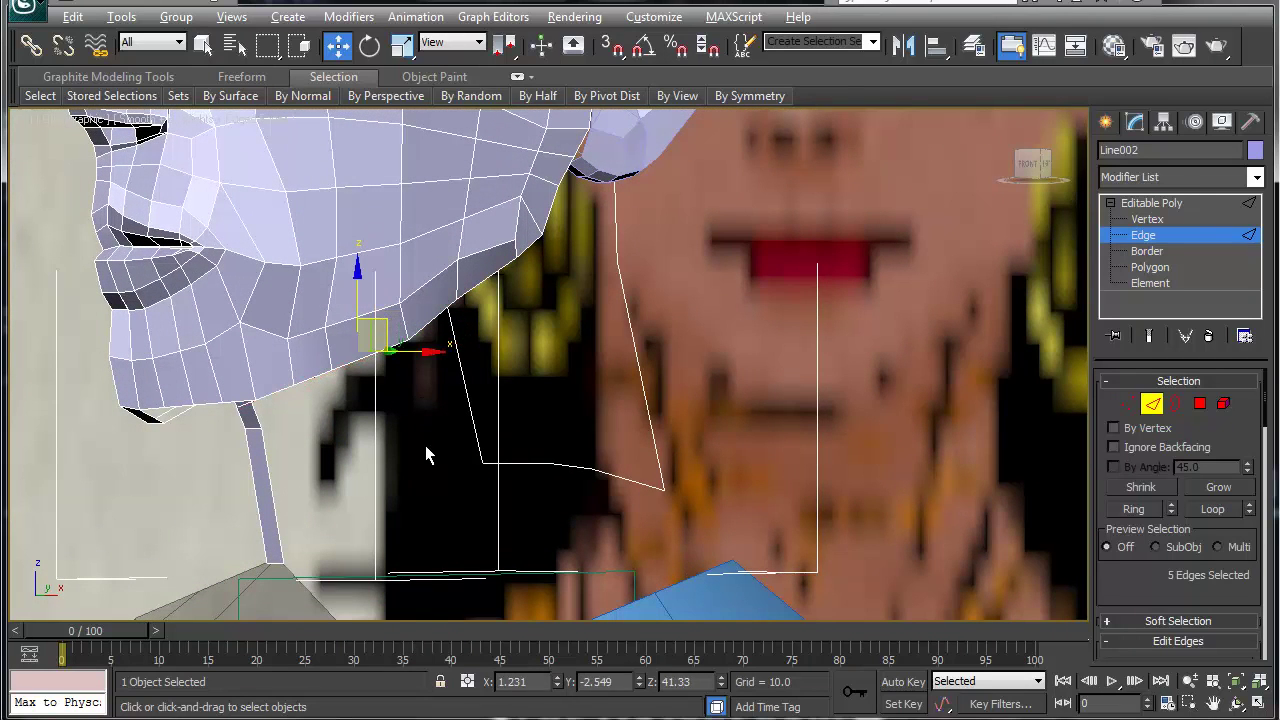
Collapse the two neighbouring vertices where the underside strip meets the strip below the ear
{"action": "middle_click_drag", "start_coordinate": [425, 455], "coordinate": [476, 345], "text": "alt"}
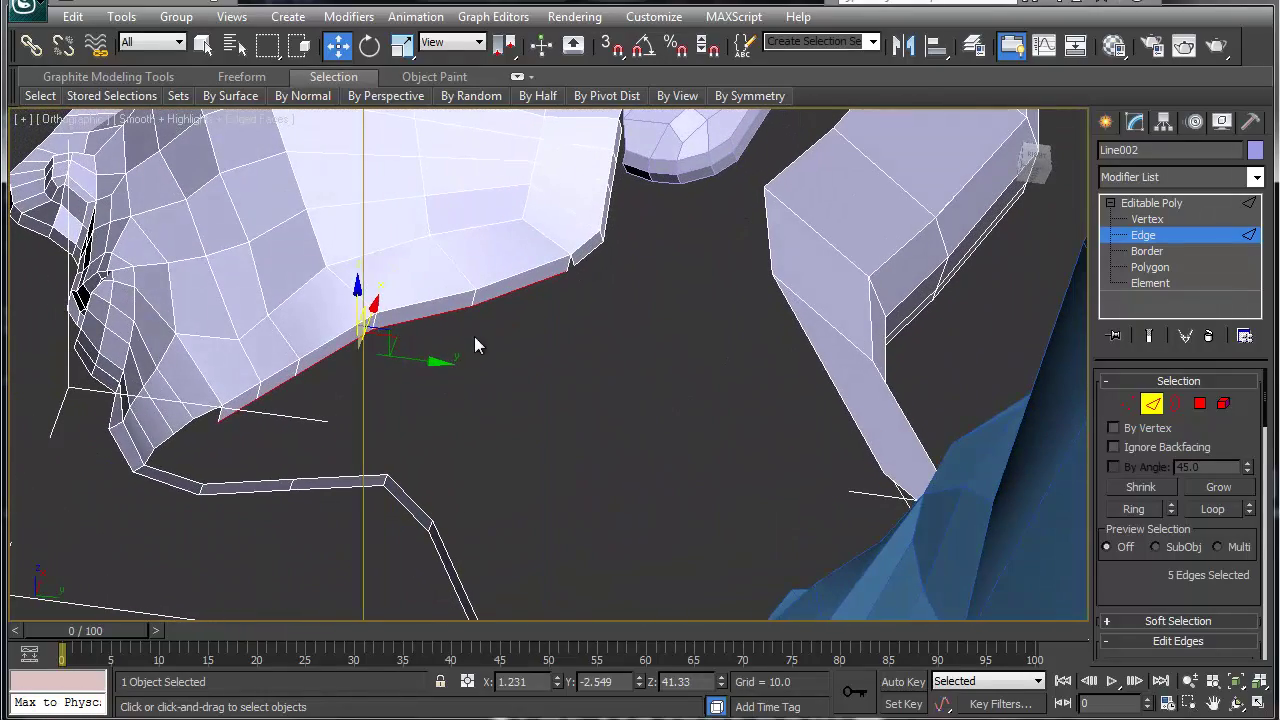
{"action": "key", "text": "1"}
{"action": "left_click", "coordinate": [567, 275]}
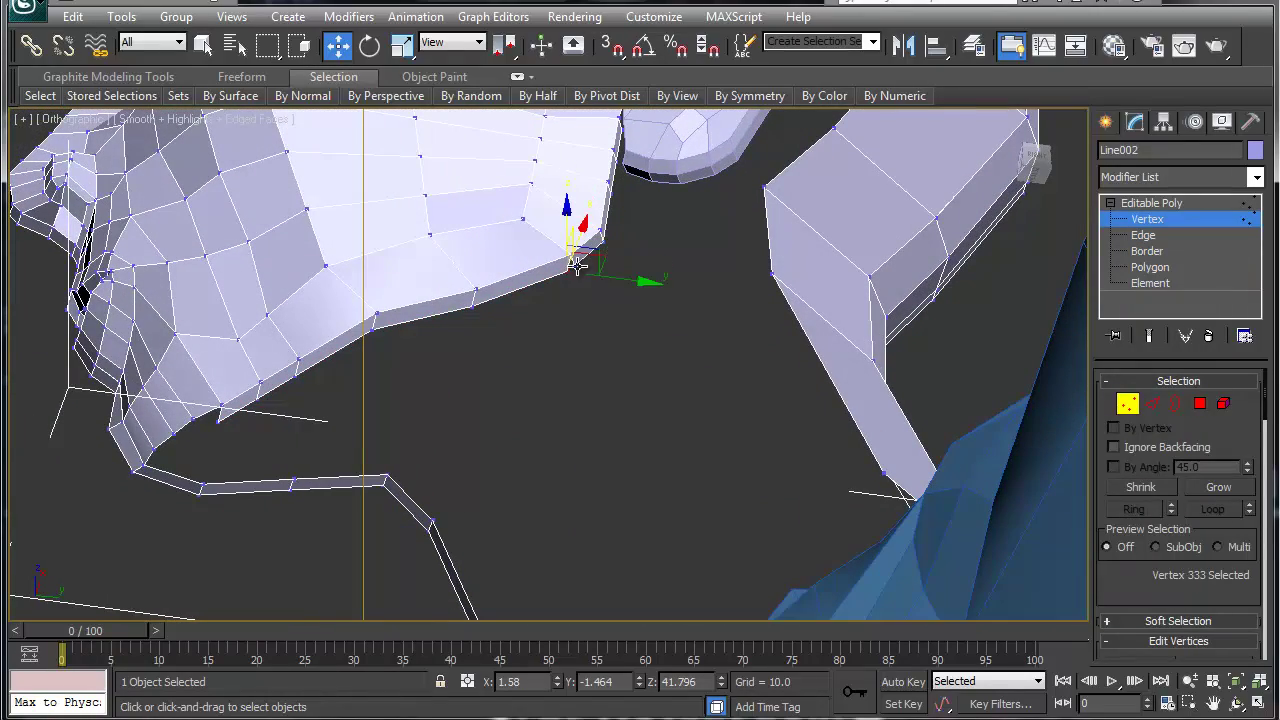
{"action": "left_click", "coordinate": [575, 262]}
Move the front end vertex of the jaw's underside strip to about X 0.908, Y -3.195
{"action": "middle_click_drag", "start_coordinate": [450, 361], "coordinate": [650, 381], "text": "alt"}
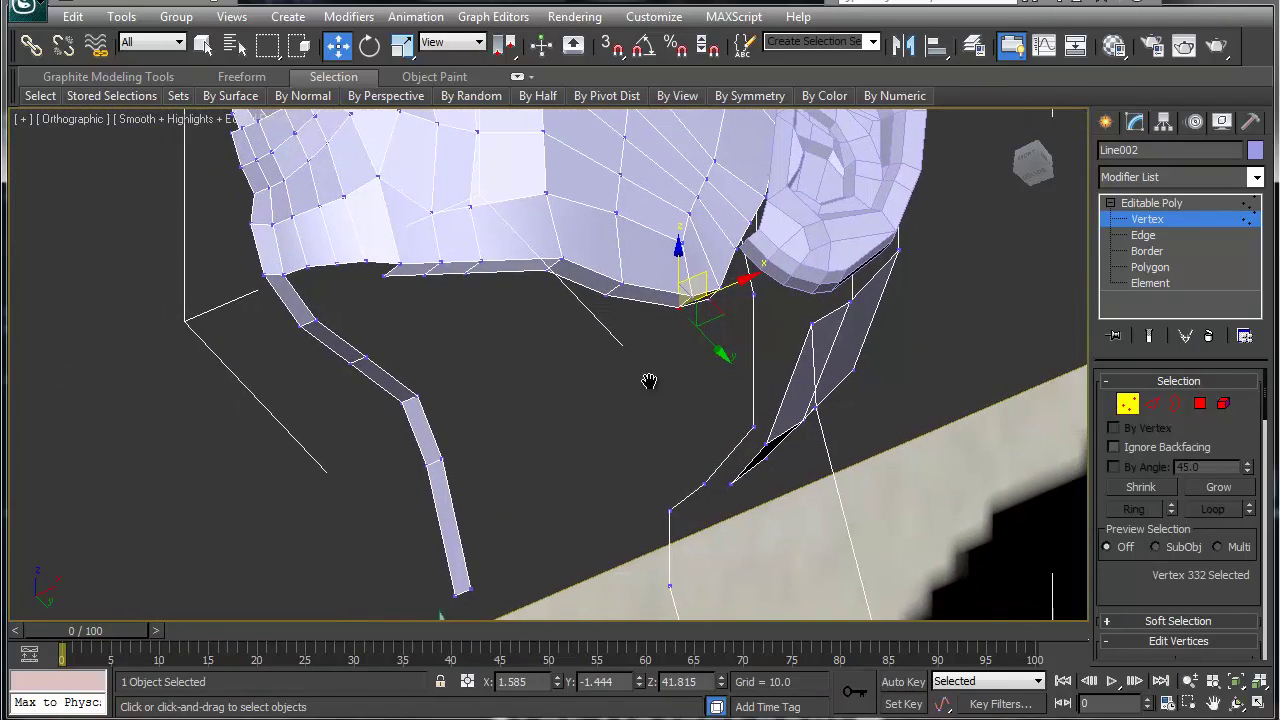
{"action": "scroll", "coordinate": [473, 323], "scroll_direction": "up", "scroll_amount": 4}
{"action": "middle_click_drag", "start_coordinate": [339, 274], "coordinate": [462, 366]}
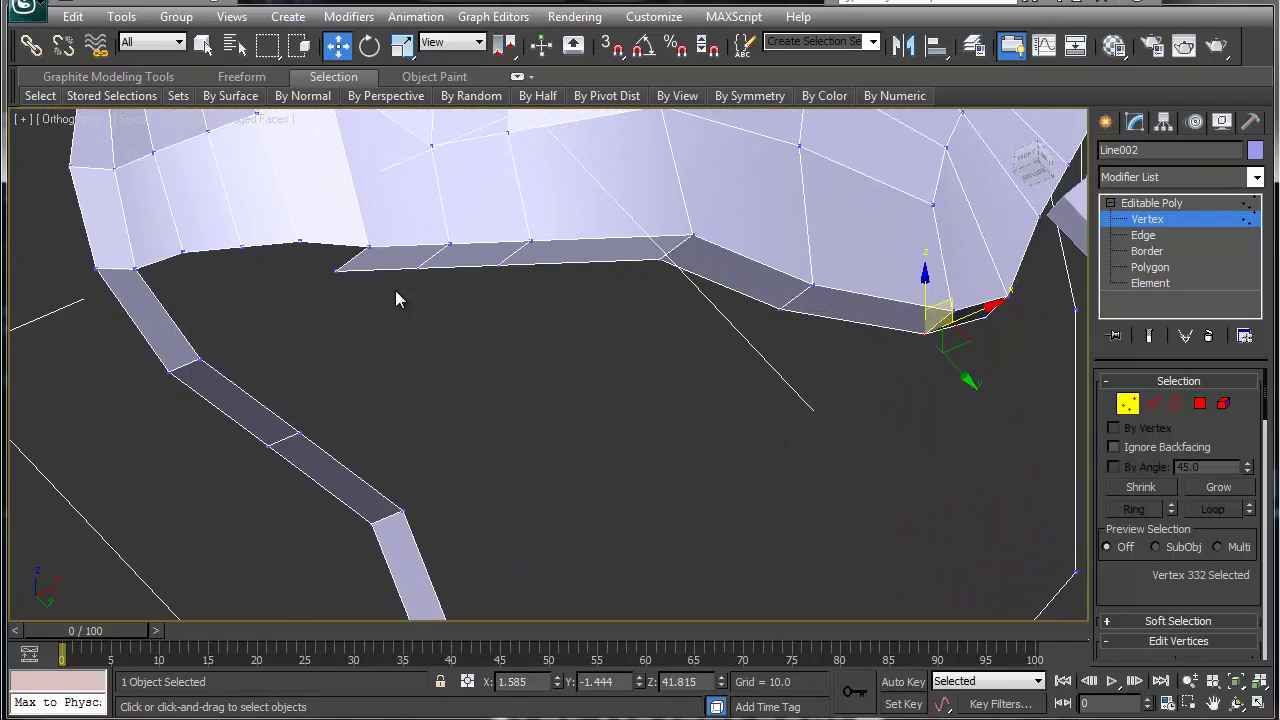
{"action": "left_click", "coordinate": [340, 271]}
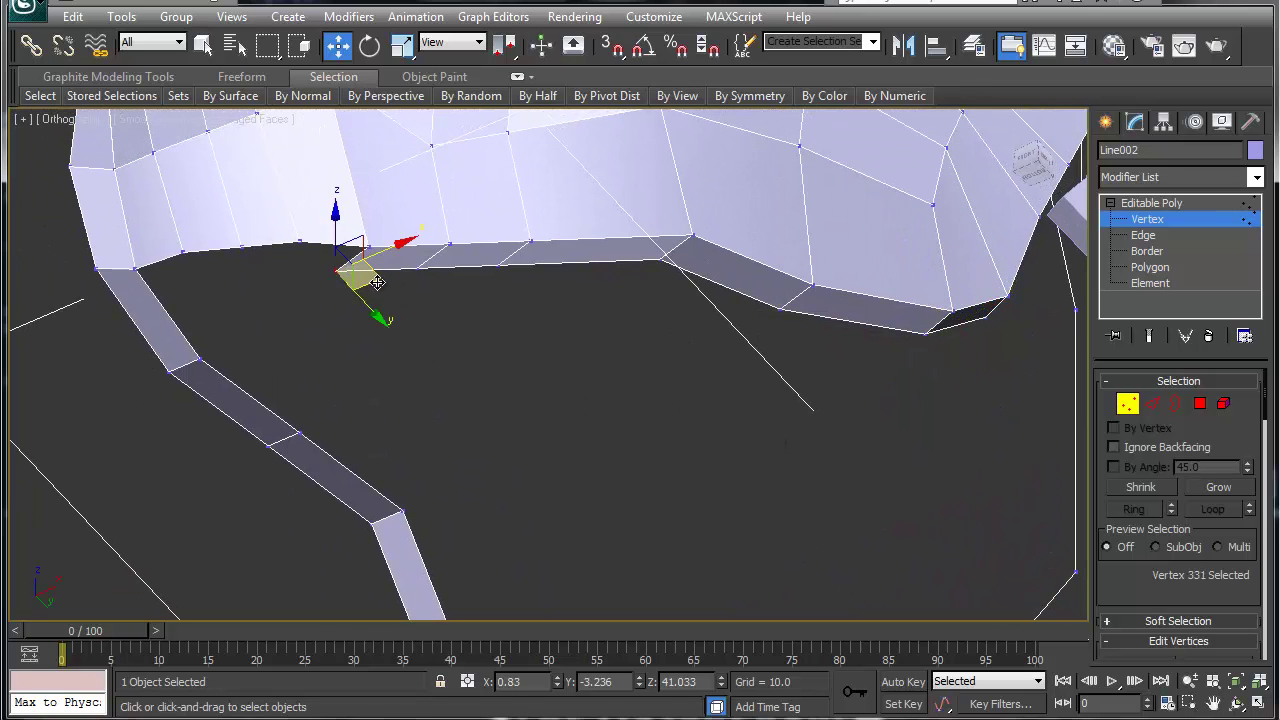
{"action": "middle_click_drag", "start_coordinate": [377, 282], "coordinate": [491, 400], "text": "alt"}
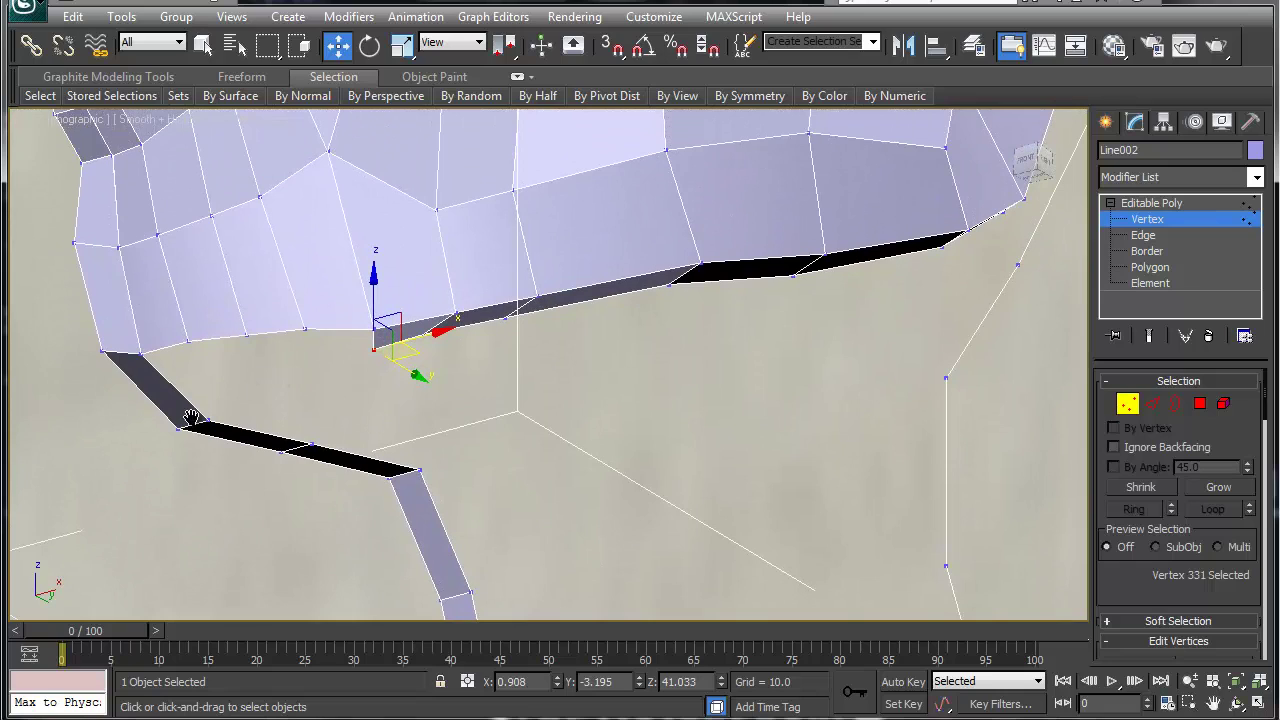
{"action": "middle_click_drag", "start_coordinate": [191, 417], "coordinate": [186, 428]}
{"action": "scroll", "coordinate": [186, 429], "scroll_direction": "down", "scroll_amount": 2}
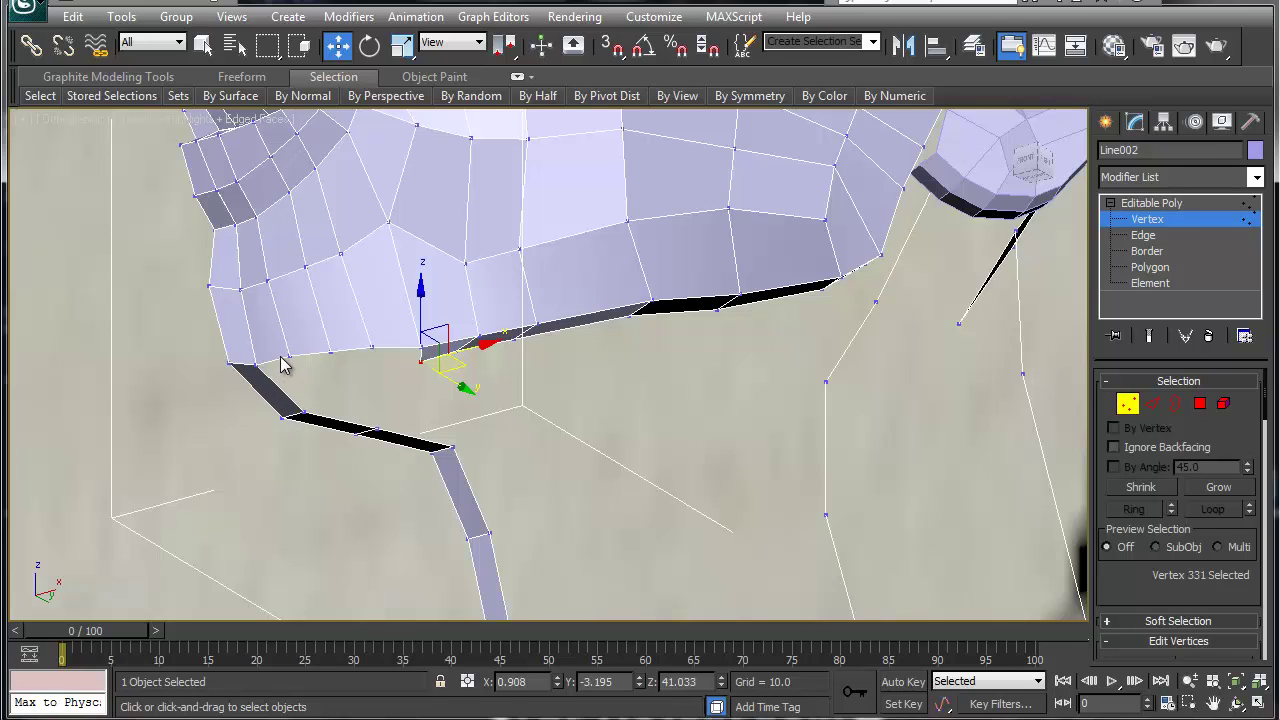
Connect the two long edges of the neck strip's first segment under the chin with a new edge
{"action": "key", "text": "2"}
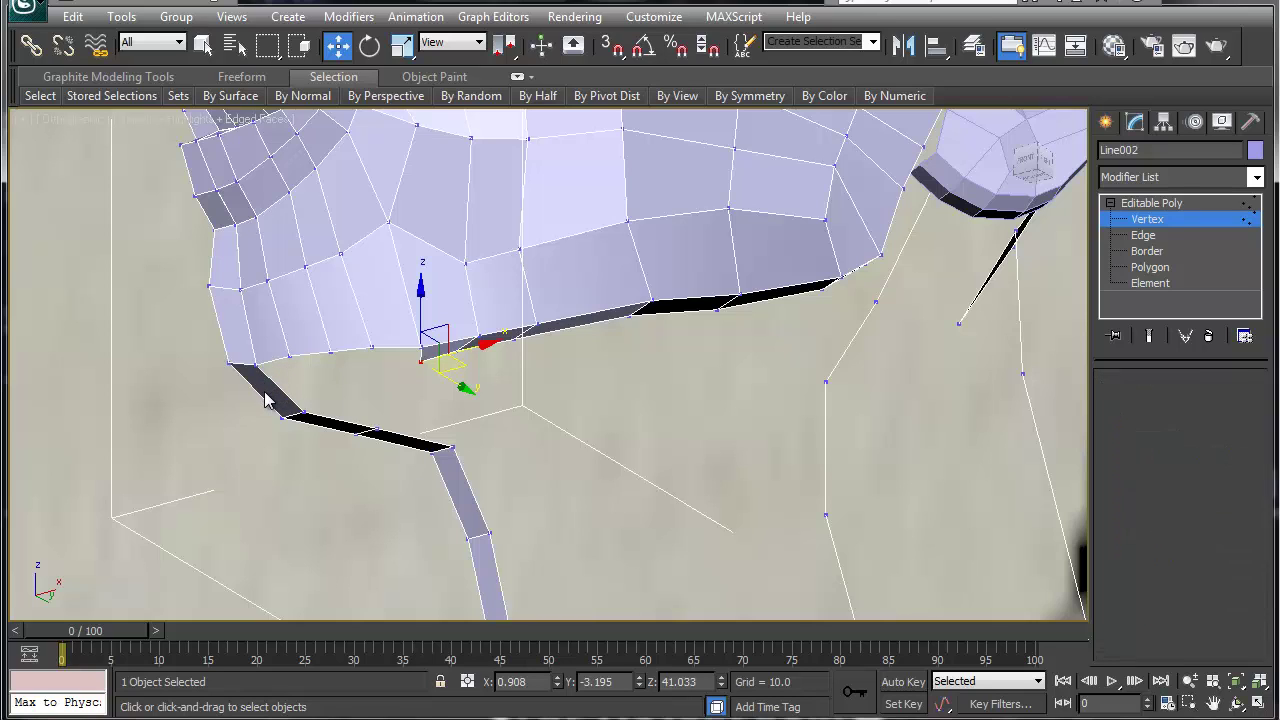
{"action": "left_click", "coordinate": [275, 387]}
{"action": "left_click", "coordinate": [261, 396], "text": "ctrl"}
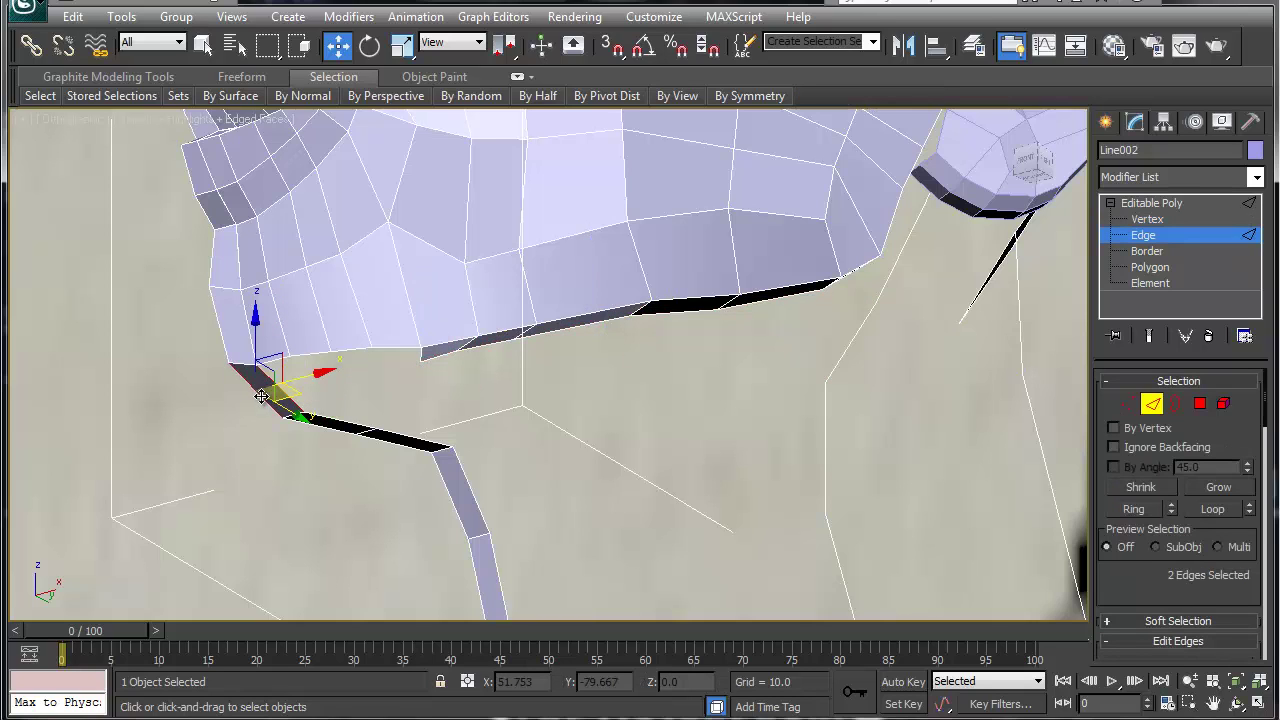
{"action": "right_click", "coordinate": [257, 397]}
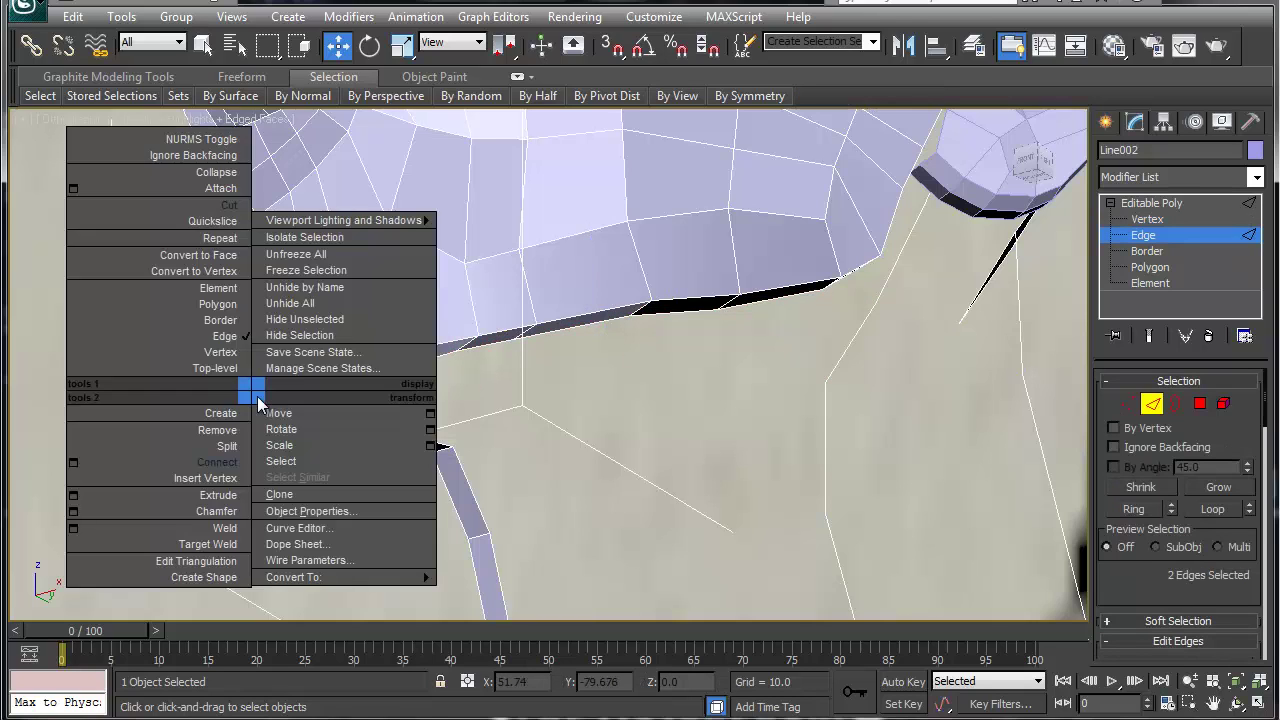
{"action": "left_click", "coordinate": [214, 463]}
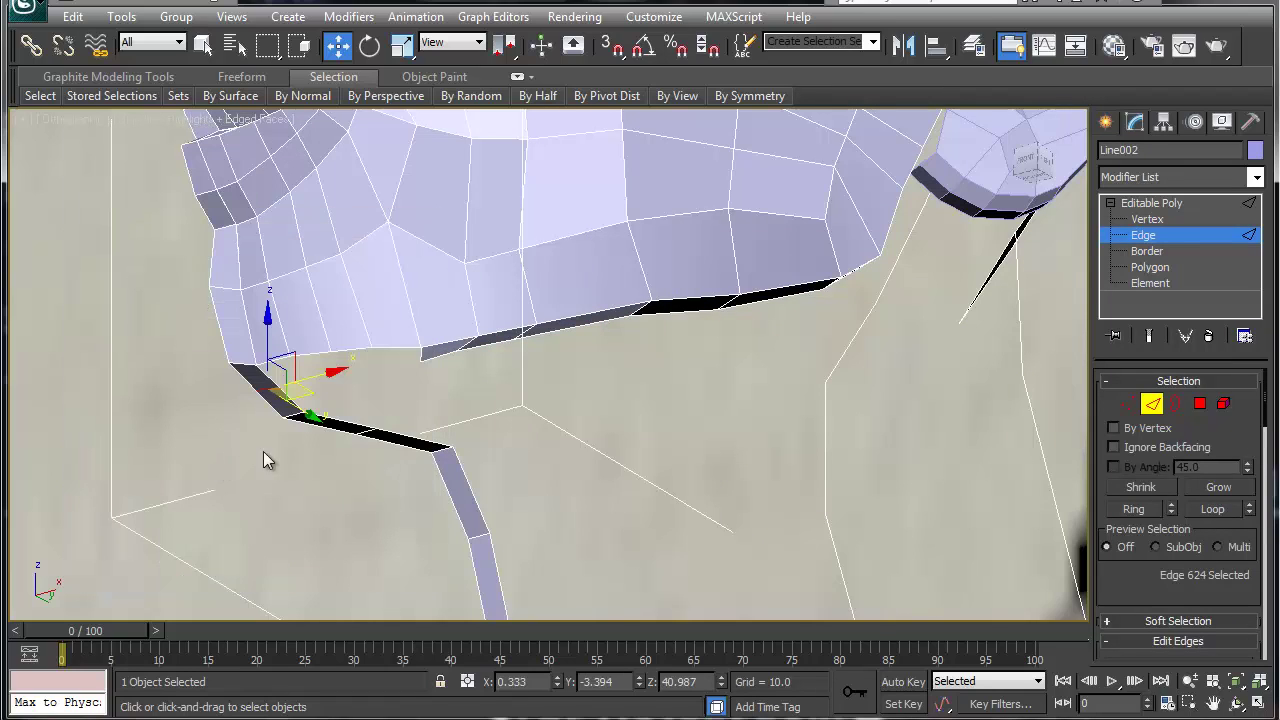
Collapse the strip vertex under the chin into the adjacent jaw-edge vertex, then move the merged vertex to about Y -3.503
{"action": "left_click", "coordinate": [317, 381]}
{"action": "left_click", "coordinate": [287, 357]}
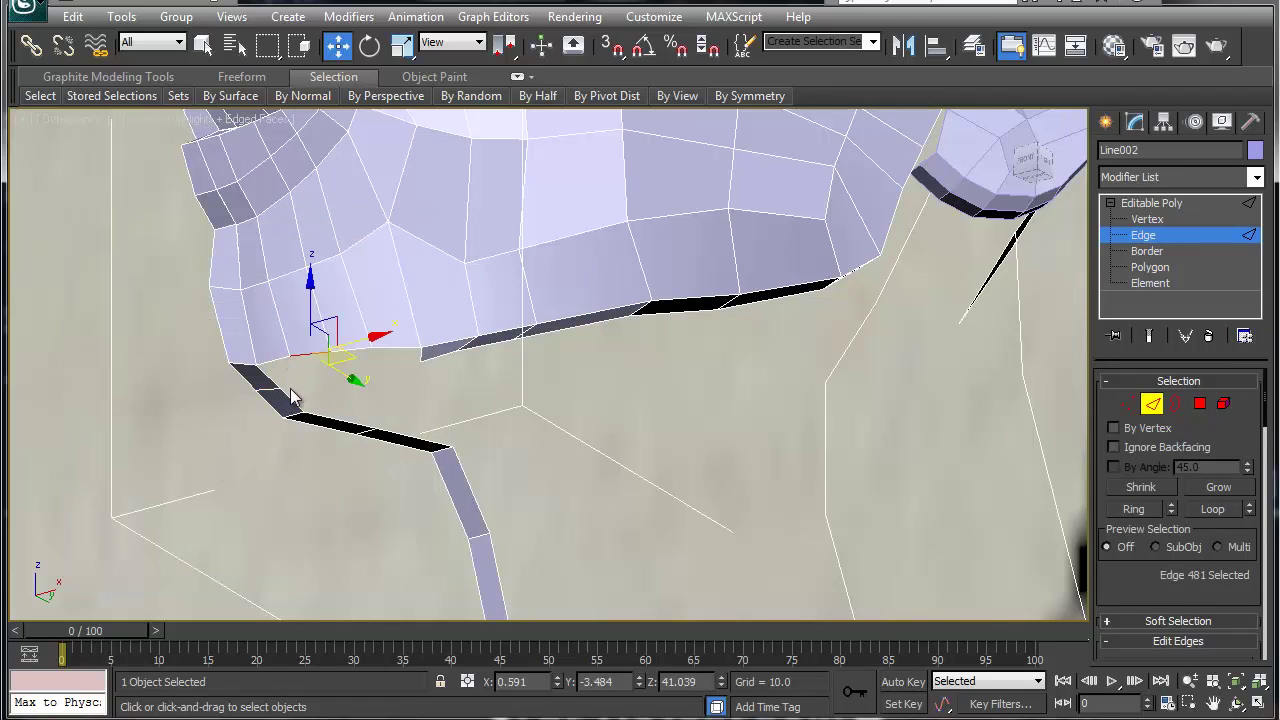
{"action": "key", "text": "1"}
{"action": "left_click", "coordinate": [284, 396]}
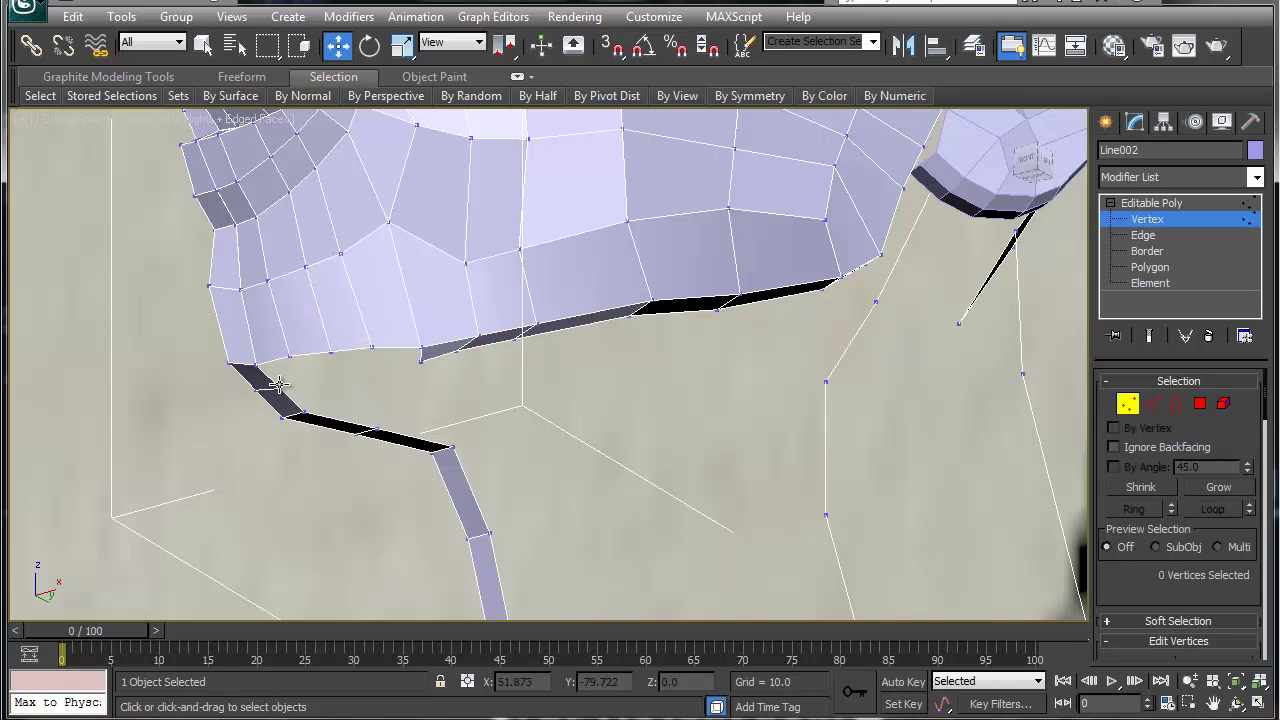
{"action": "left_click", "coordinate": [287, 352]}
{"action": "left_click", "coordinate": [287, 352], "text": "ctrl"}
{"action": "key", "text": "ctrl+alt+c"}
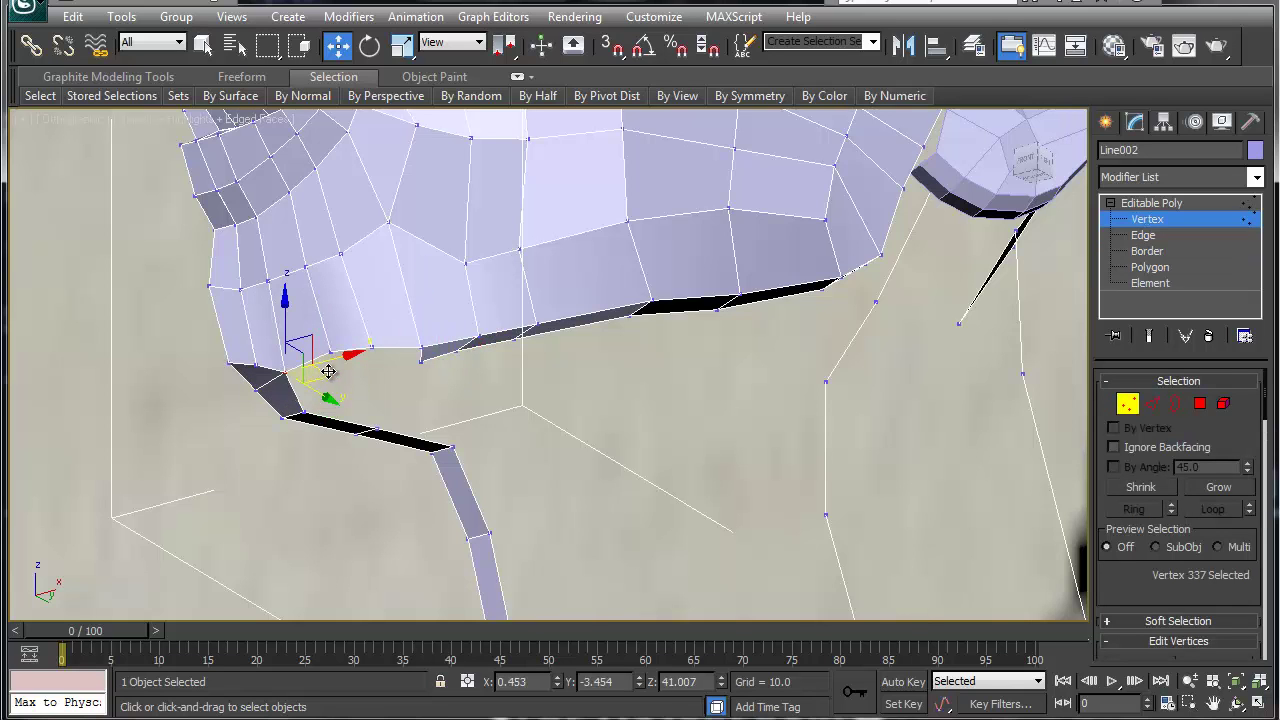
{"action": "middle_click_drag", "start_coordinate": [340, 392], "coordinate": [247, 411], "text": "alt"}
{"action": "left_click_drag", "start_coordinate": [337, 372], "coordinate": [324, 370]}
{"action": "middle_click_drag", "start_coordinate": [280, 404], "coordinate": [362, 345], "text": "alt"}
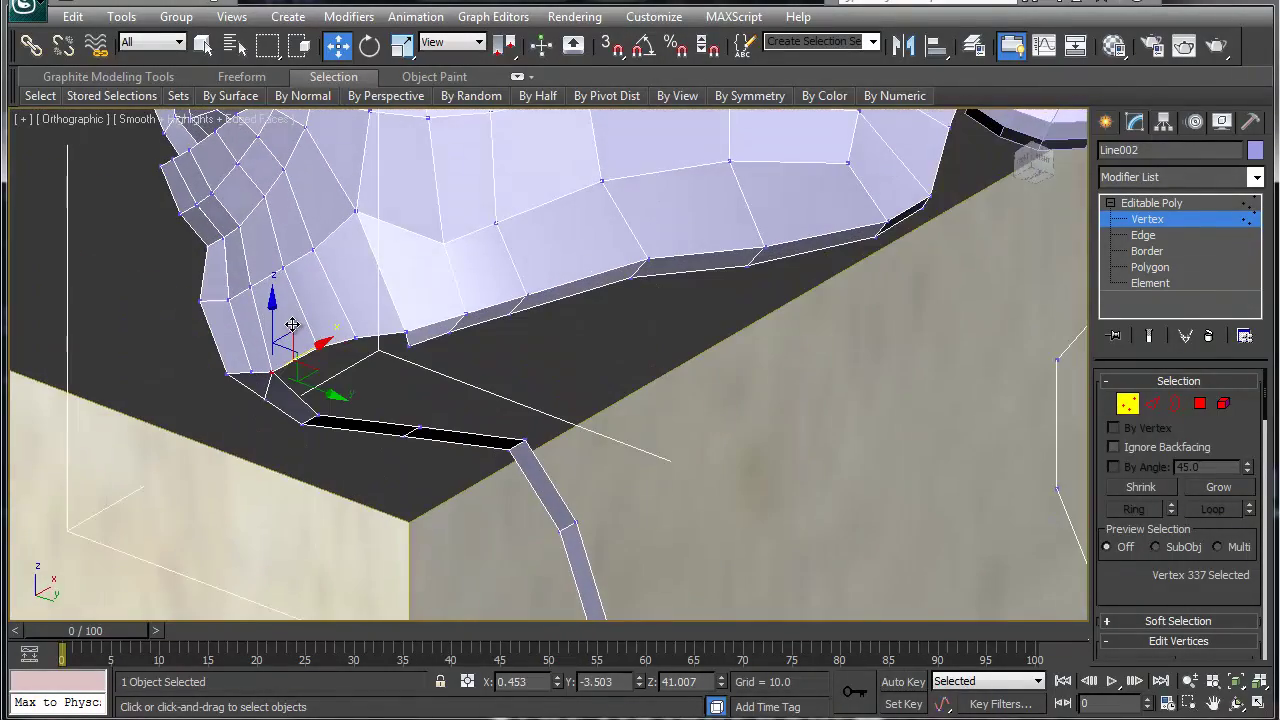
Extrude the three open edges along the chin's lower border slightly back and down to form an underside strip
{"action": "key", "text": "2"}
{"action": "left_click", "coordinate": [373, 337]}
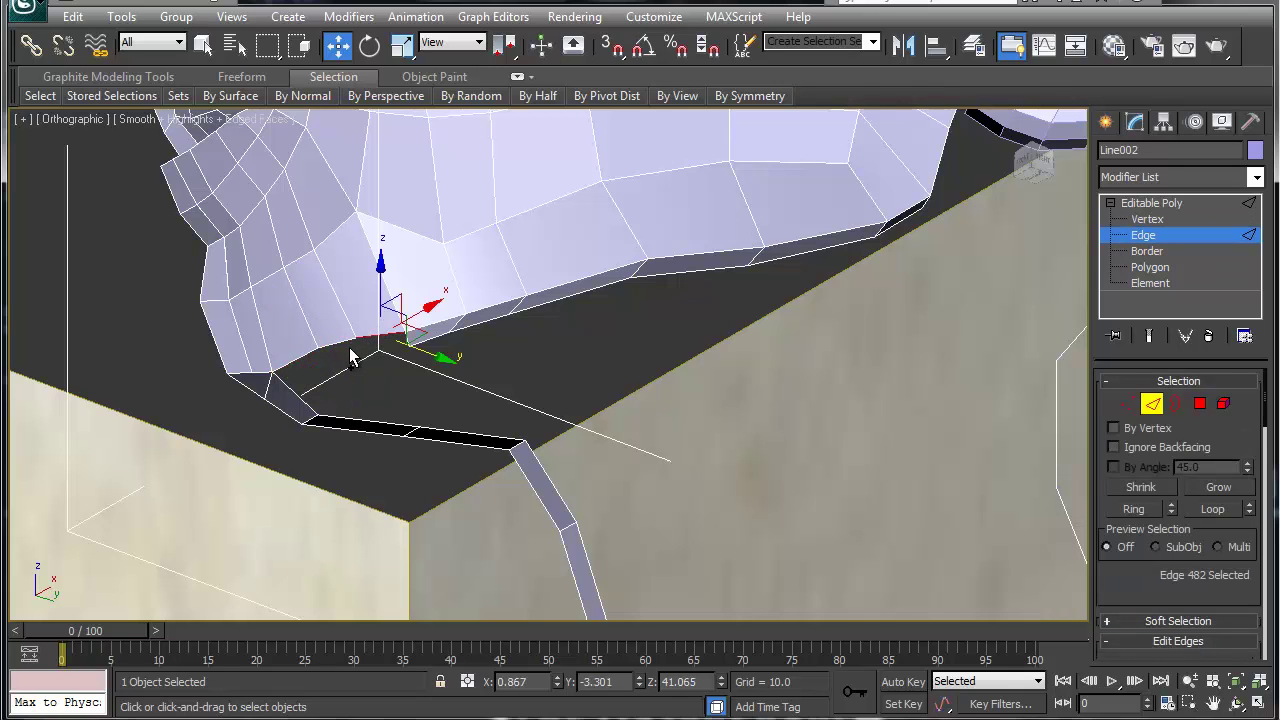
{"action": "left_click", "coordinate": [344, 343], "text": "ctrl"}
{"action": "left_click", "coordinate": [306, 355], "text": "ctrl"}
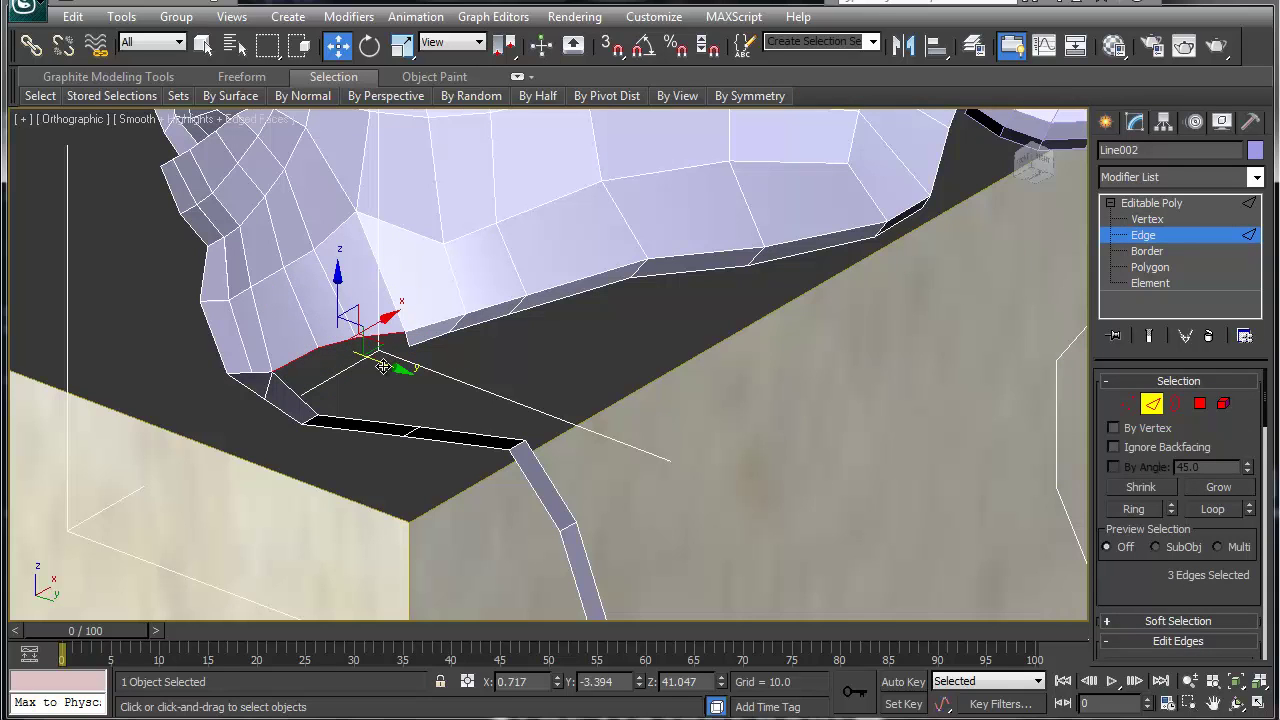
{"action": "middle_click_drag", "start_coordinate": [380, 362], "coordinate": [327, 406], "text": "alt"}
{"action": "left_click_drag", "start_coordinate": [392, 352], "coordinate": [418, 356]}
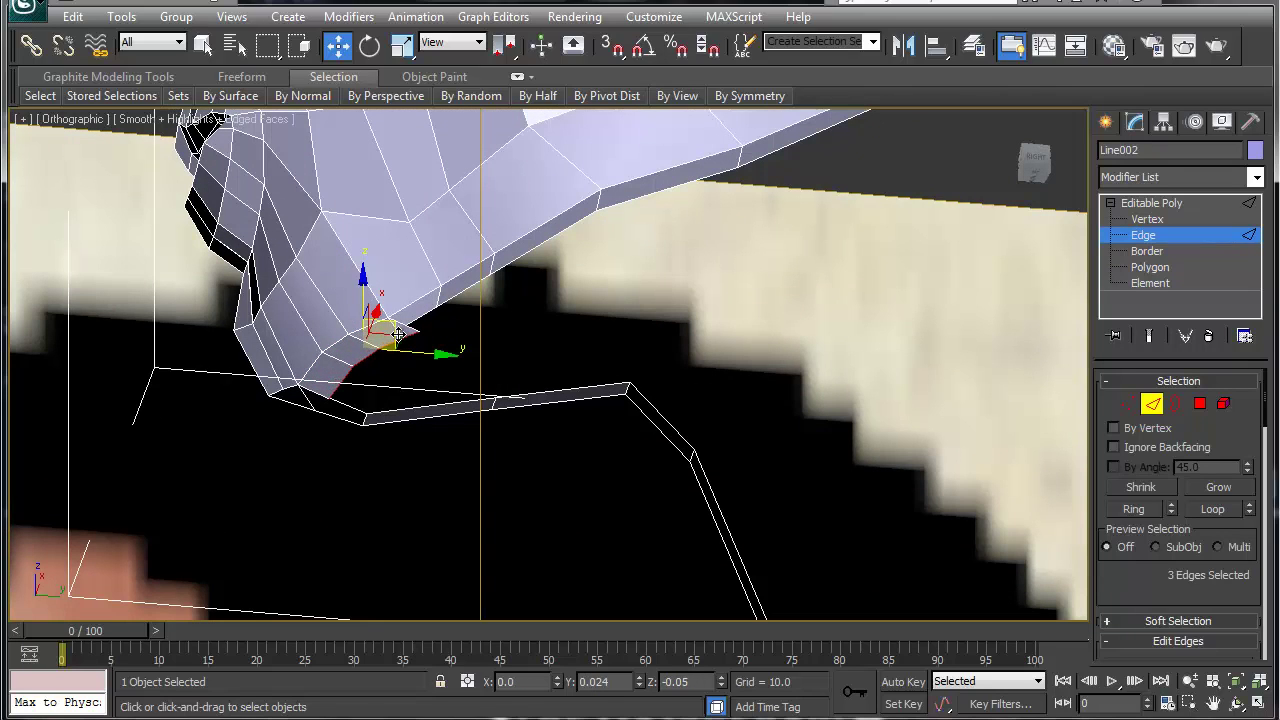
{"action": "left_click", "coordinate": [410, 350]}
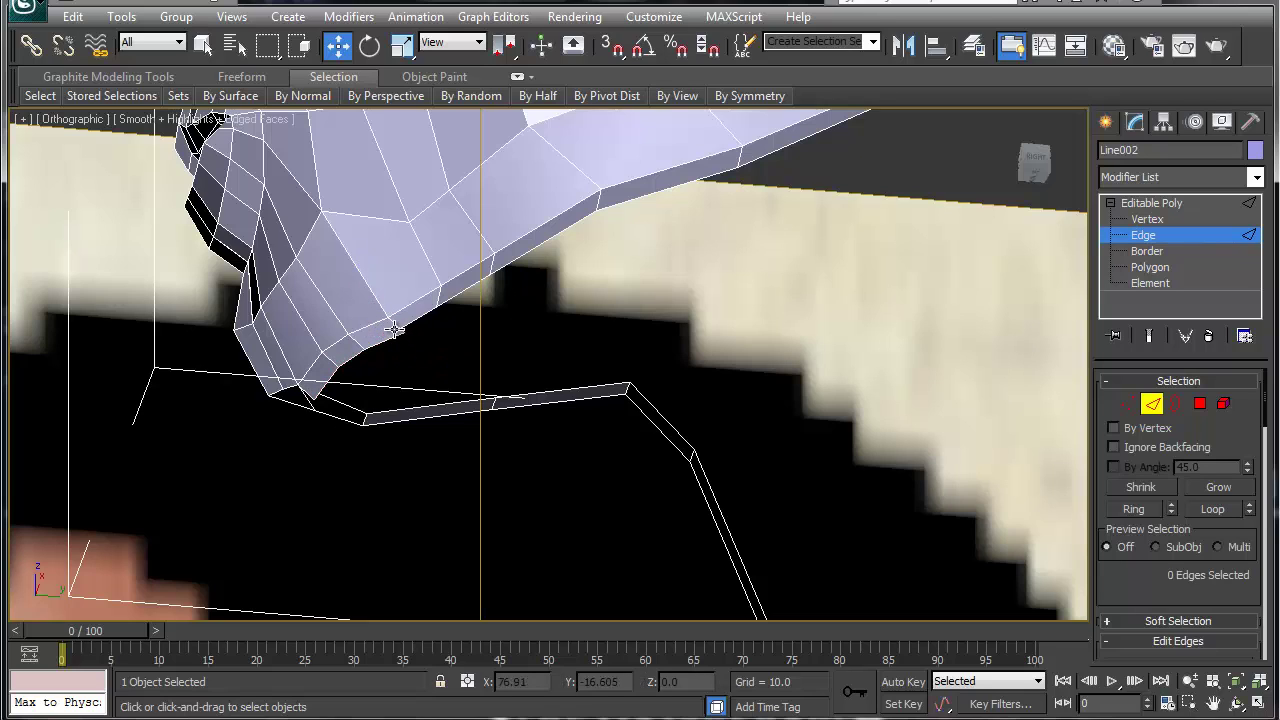
Collapse the neighbouring end vertices where the new chin strip meets the jaw's underside strip, and adjust the merged vertex's position
{"action": "key", "text": "1"}
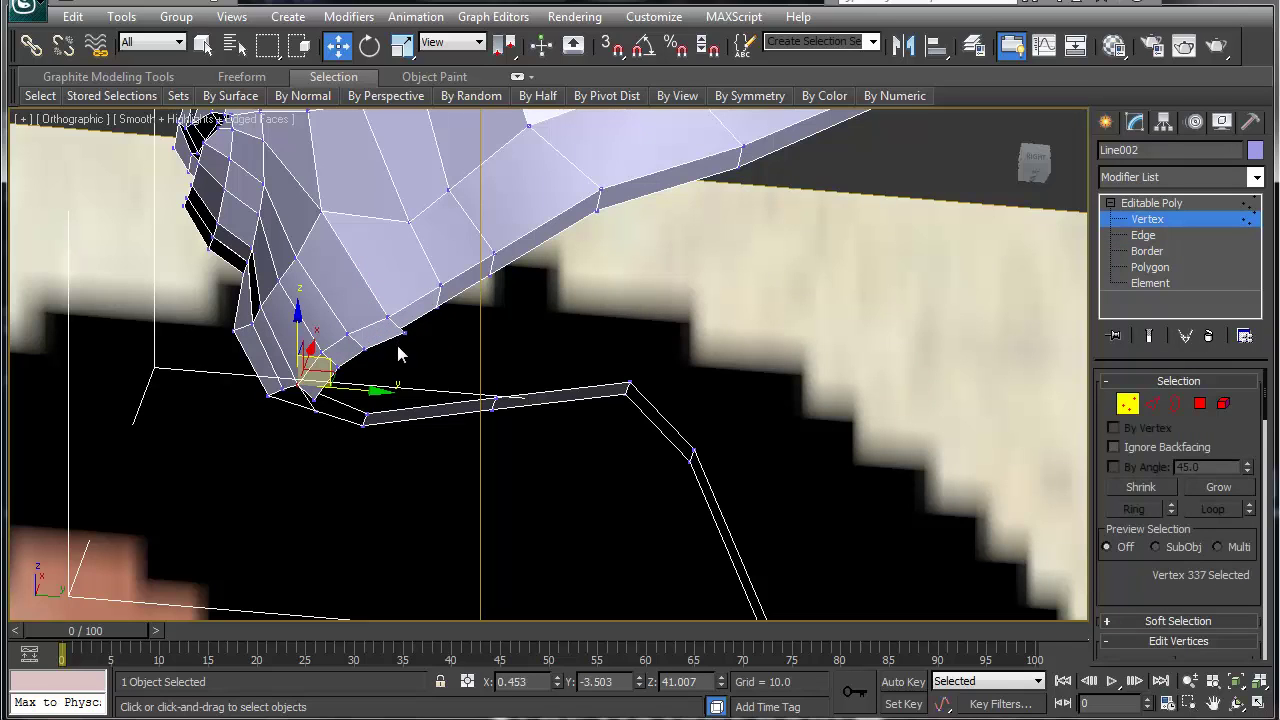
{"action": "left_click", "coordinate": [391, 330]}
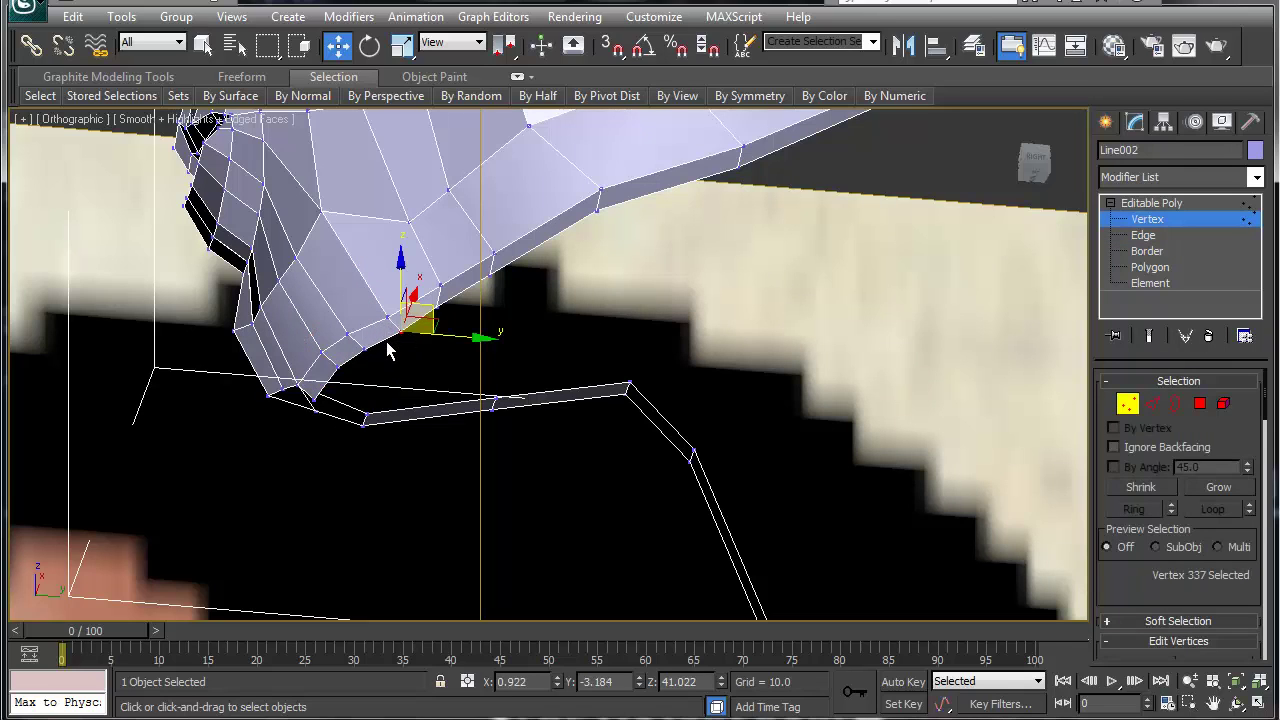
{"action": "middle_click_drag", "start_coordinate": [400, 347], "coordinate": [562, 386], "text": "alt"}
{"action": "left_click_drag", "start_coordinate": [456, 332], "coordinate": [443, 332]}
{"action": "middle_click_drag", "start_coordinate": [465, 366], "coordinate": [198, 358], "text": "alt"}
{"action": "left_click_drag", "start_coordinate": [446, 331], "coordinate": [453, 327]}
Shift the three remaining inner vertices of the chin strip backward, placing the one nearest the neck strip at about Y -3.342
{"action": "left_click", "coordinate": [360, 330]}
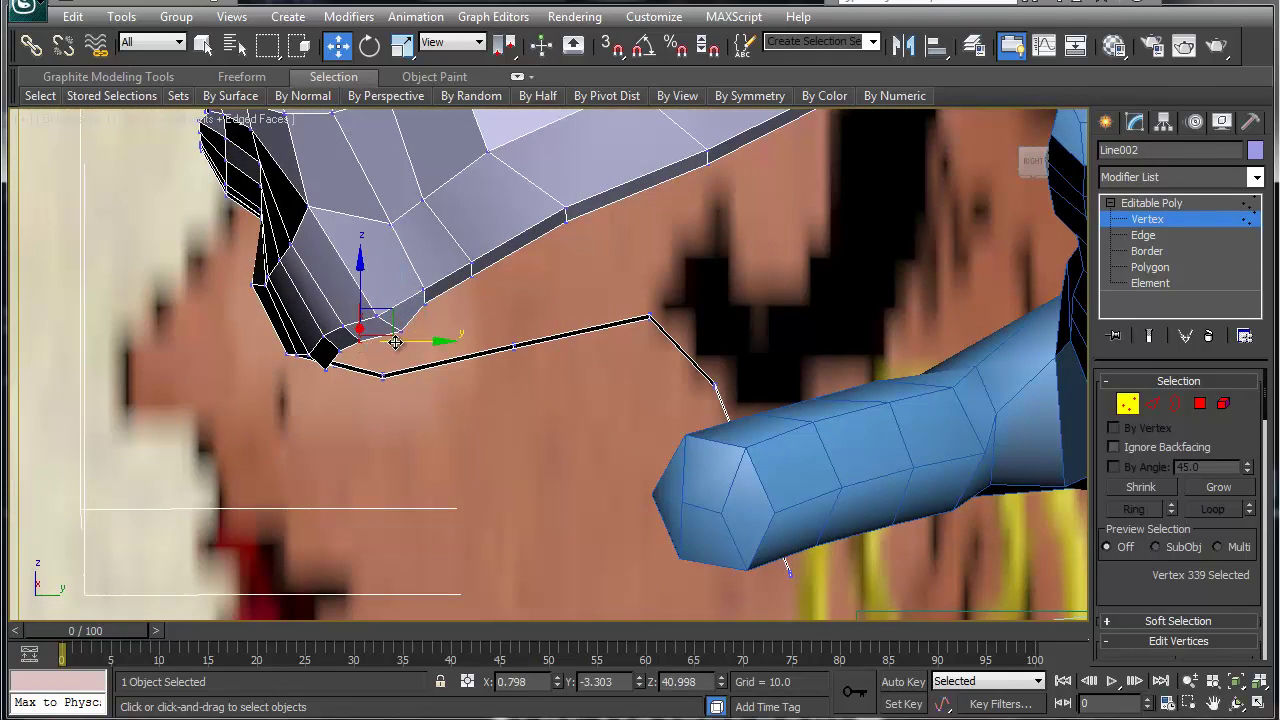
{"action": "left_click", "coordinate": [336, 348]}
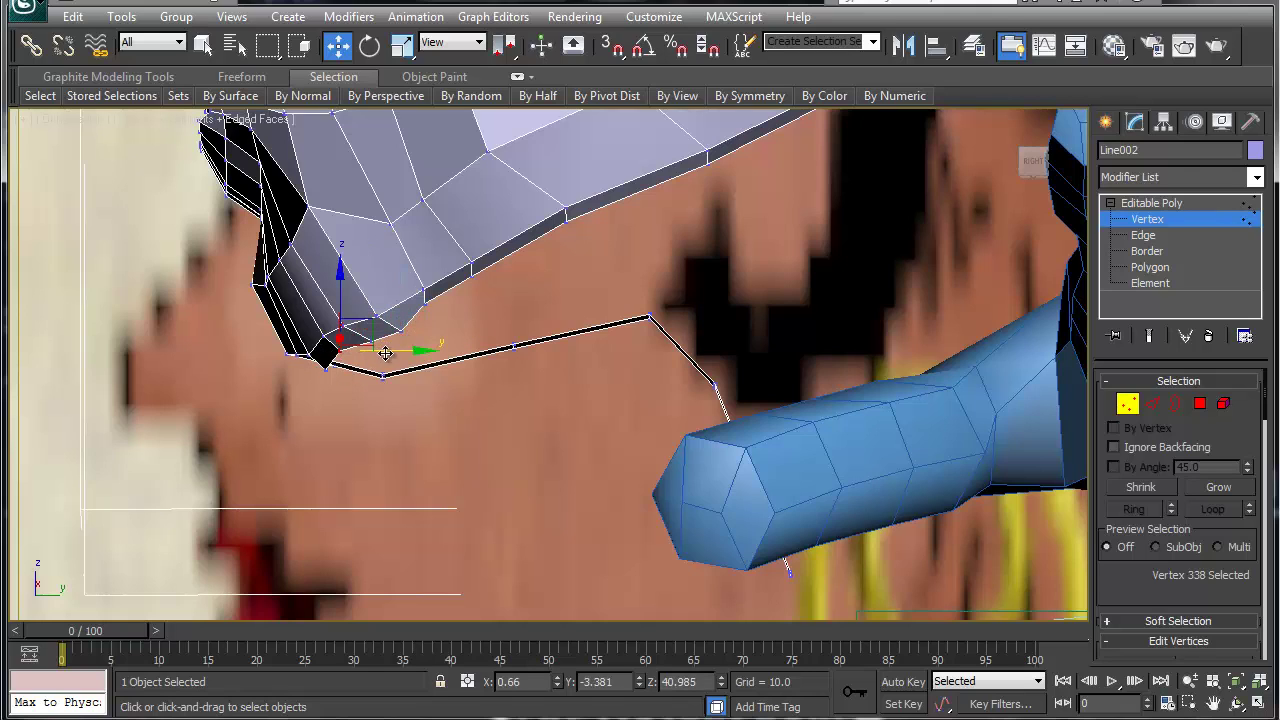
{"action": "left_click_drag", "start_coordinate": [385, 353], "coordinate": [400, 351]}
{"action": "left_click", "coordinate": [326, 369]}
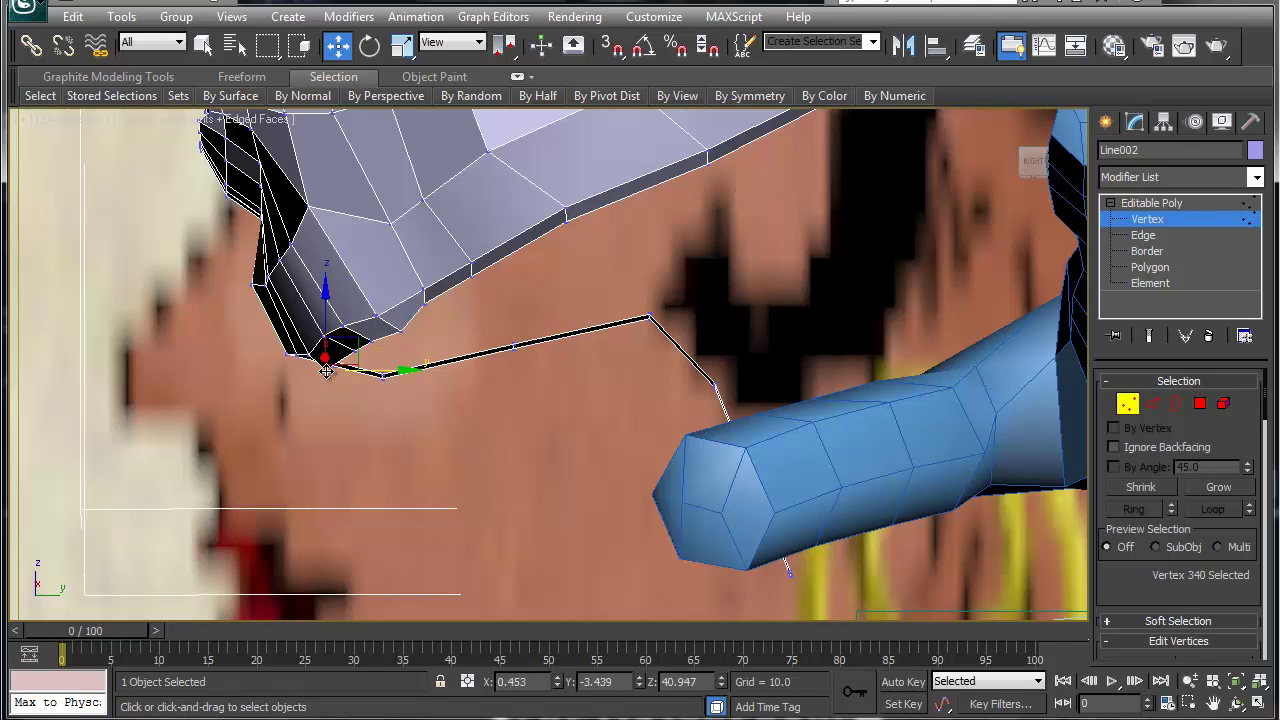
{"action": "left_click_drag", "start_coordinate": [377, 368], "coordinate": [403, 366]}
Collapse the chin strip's inner corner vertex with the neighbouring neck strip vertex
{"action": "middle_click_drag", "start_coordinate": [365, 364], "coordinate": [467, 310], "text": "alt"}
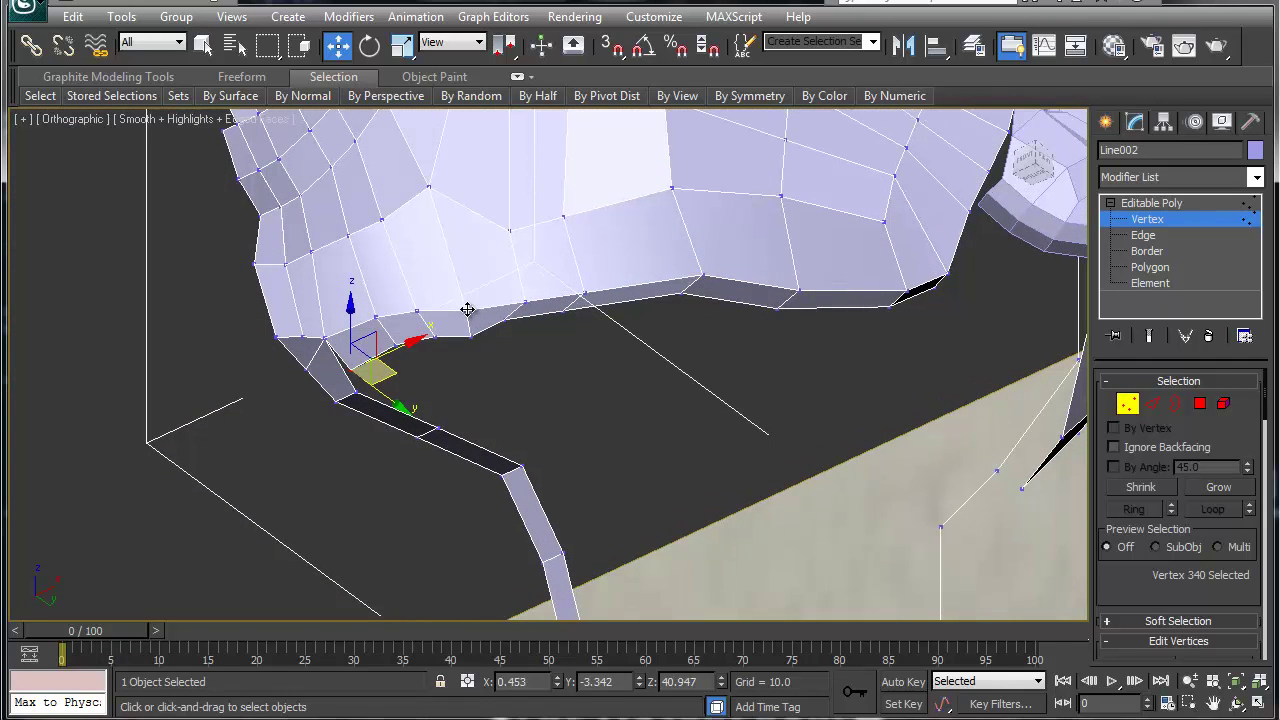
{"action": "left_click", "coordinate": [362, 395], "text": "ctrl"}
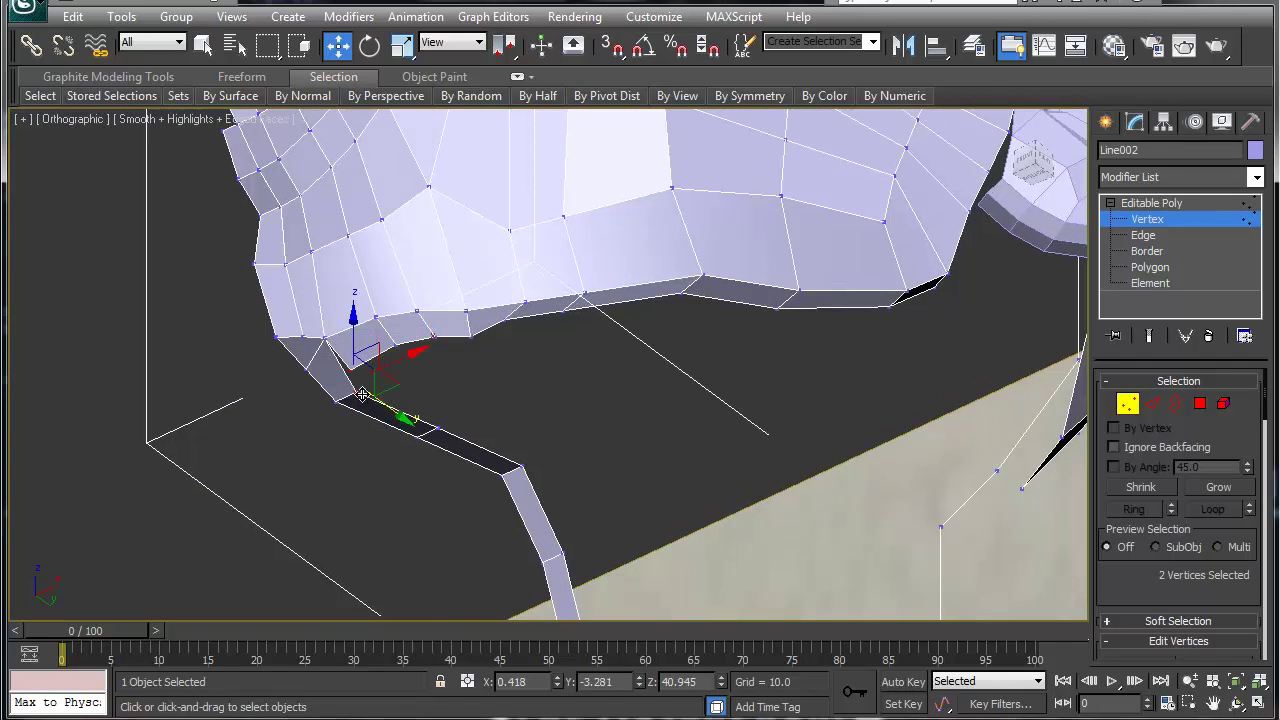
{"action": "left_click", "coordinate": [430, 400]}
Move the chin-edge vertex where the two underside strips meet outward to about X 0.542
{"action": "middle_click_drag", "start_coordinate": [533, 352], "coordinate": [562, 395], "text": "alt"}
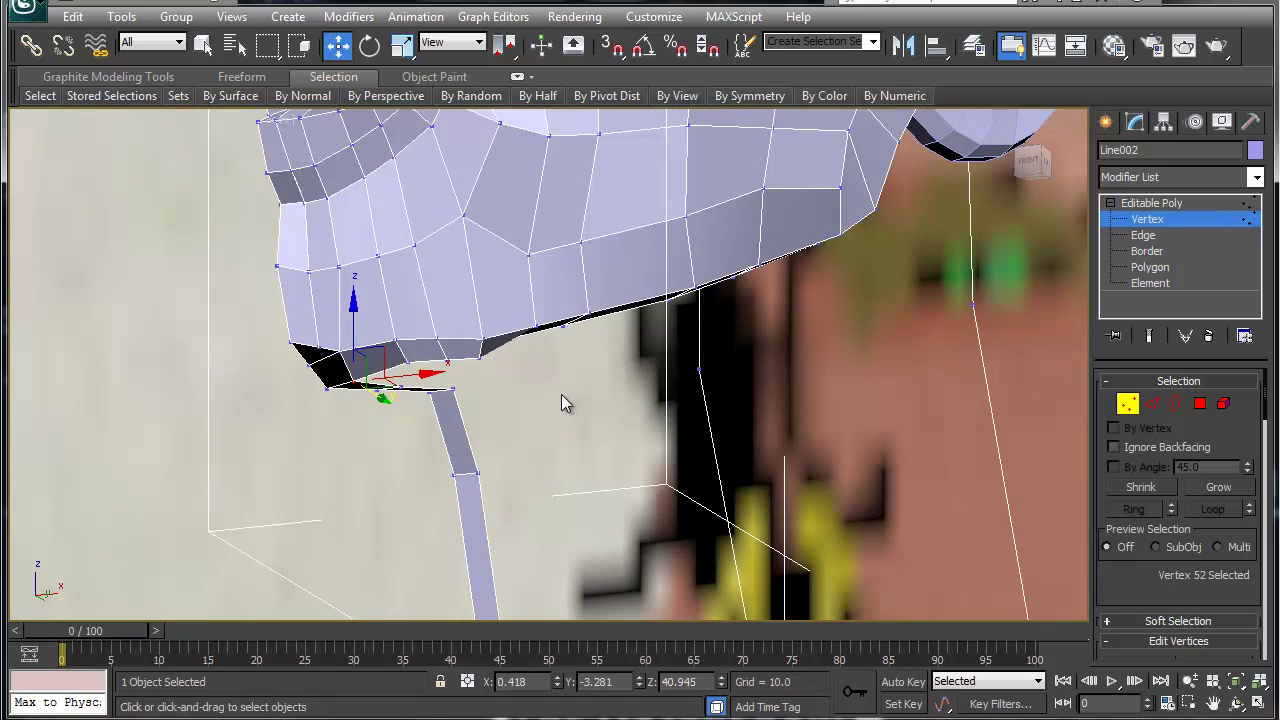
{"action": "left_click", "coordinate": [341, 352]}
{"action": "middle_click_drag", "start_coordinate": [362, 358], "coordinate": [401, 378], "text": "alt"}
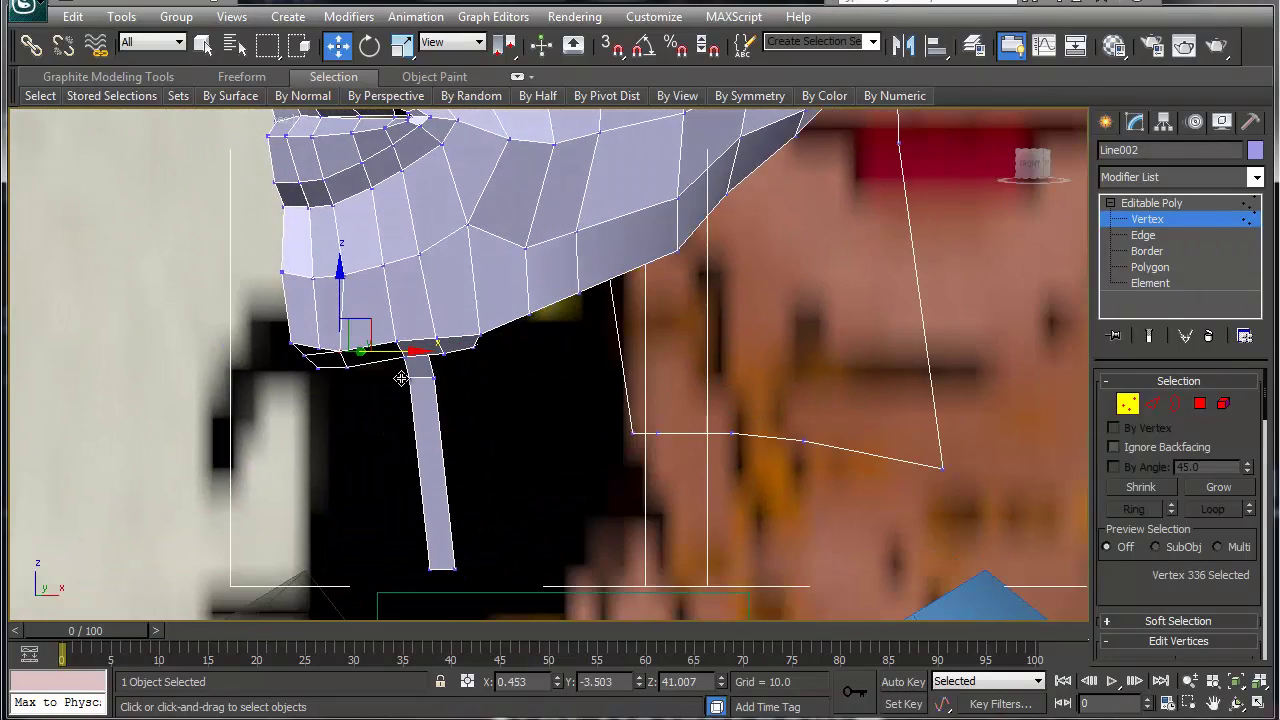
{"action": "left_click_drag", "start_coordinate": [373, 330], "coordinate": [396, 328]}
{"action": "middle_click_drag", "start_coordinate": [403, 329], "coordinate": [391, 279], "text": "alt"}
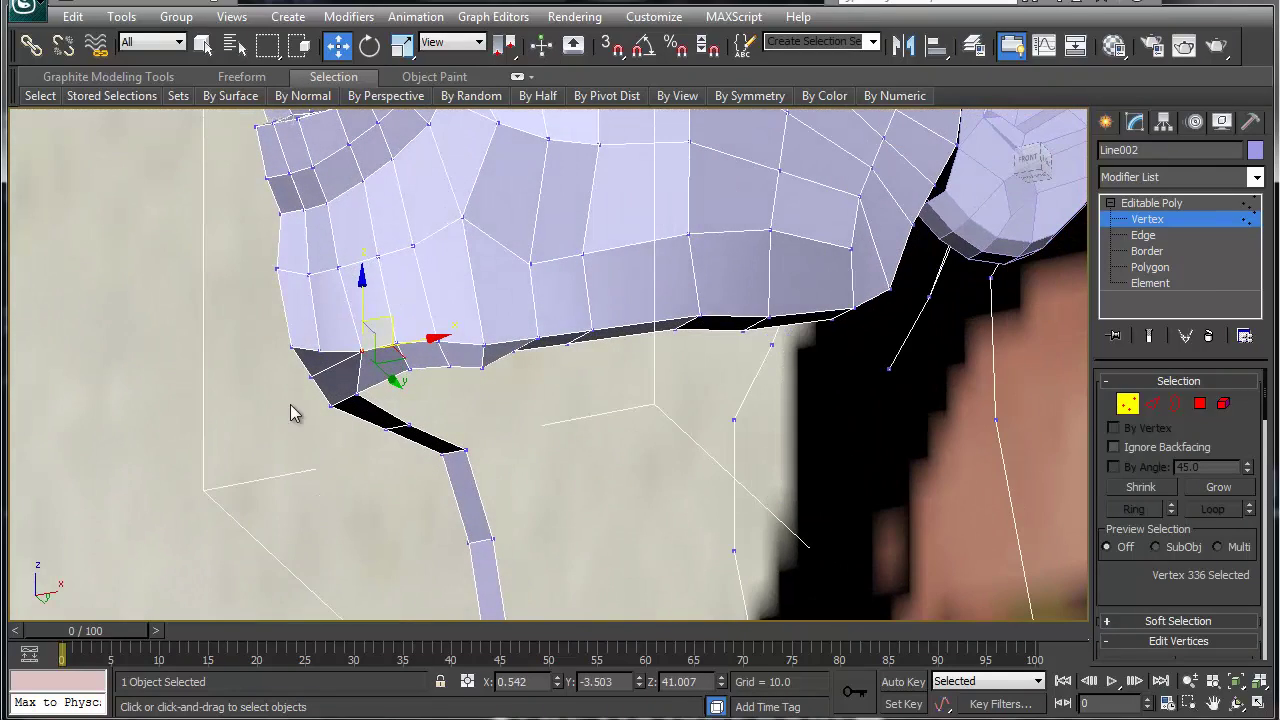
Adjust the outer mid vertex of the chin's underside segment, then move the adjacent chin-edge vertex to about Y -3.561, Z 41.053
{"action": "left_click", "coordinate": [310, 376]}
{"action": "middle_click_drag", "start_coordinate": [390, 380], "coordinate": [303, 437], "text": "alt"}
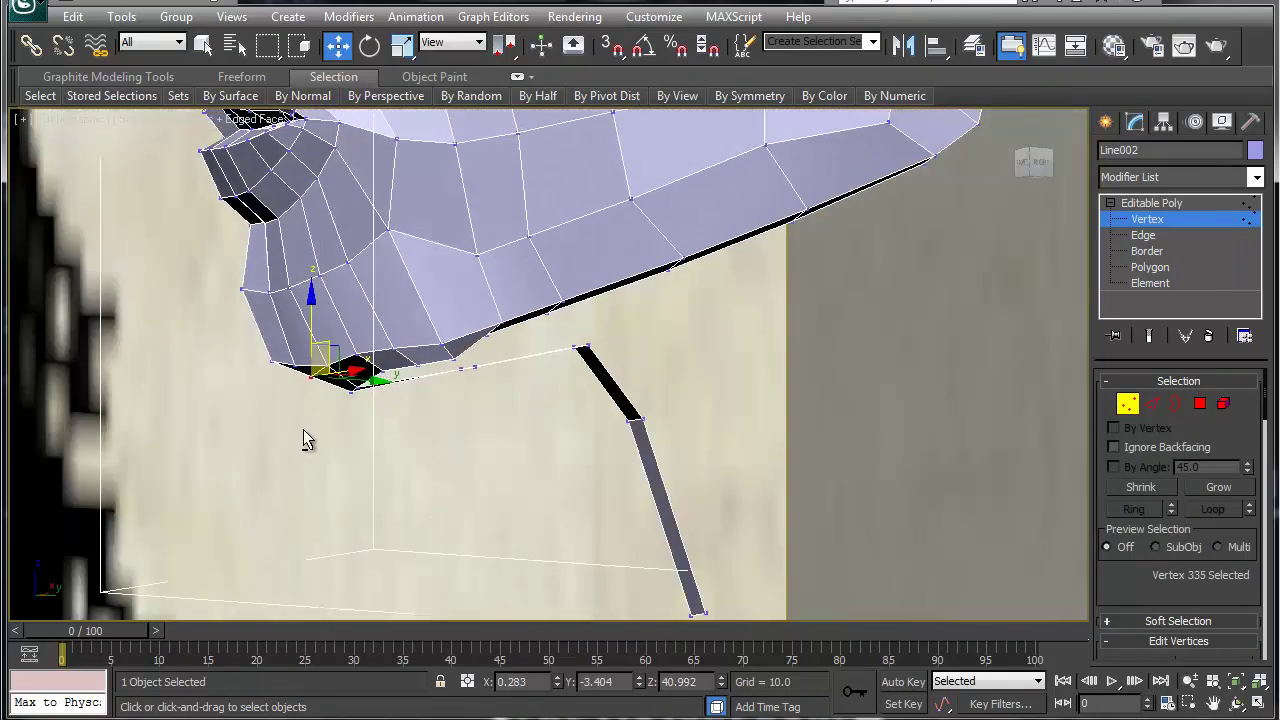
{"action": "left_click_drag", "start_coordinate": [339, 349], "coordinate": [310, 357]}
{"action": "left_click", "coordinate": [291, 362]}
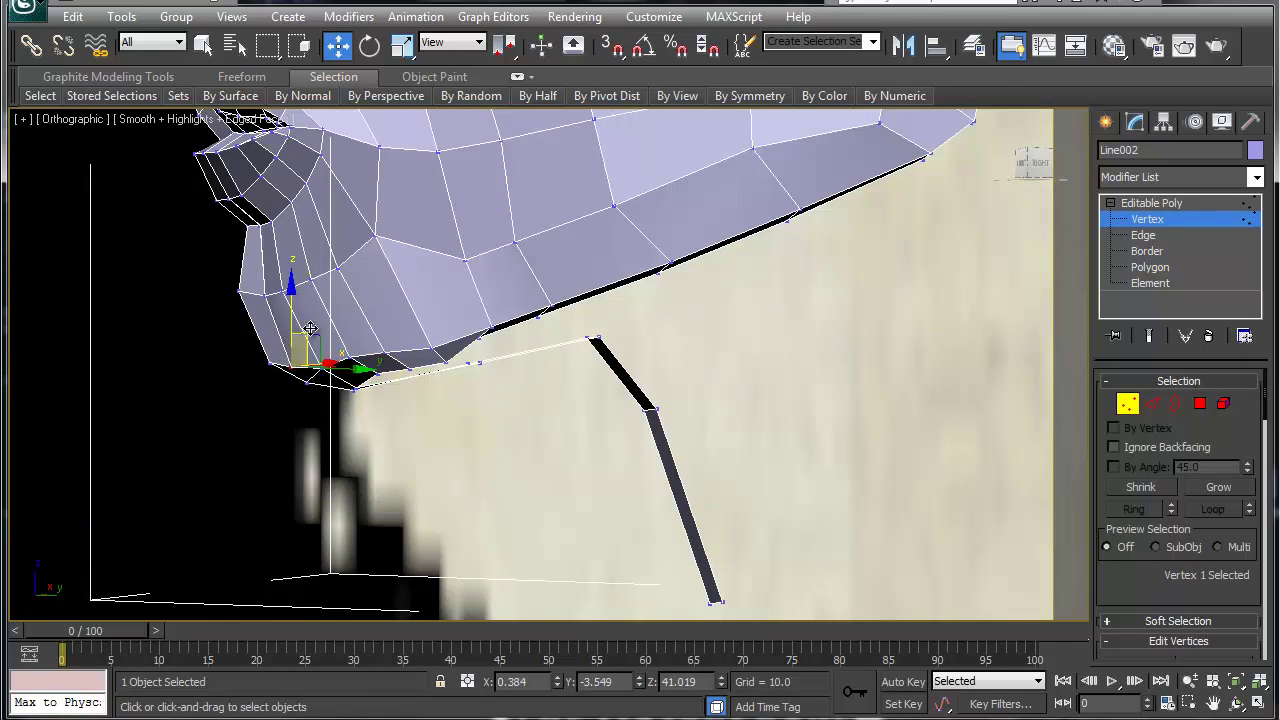
{"action": "left_click_drag", "start_coordinate": [318, 329], "coordinate": [314, 331]}
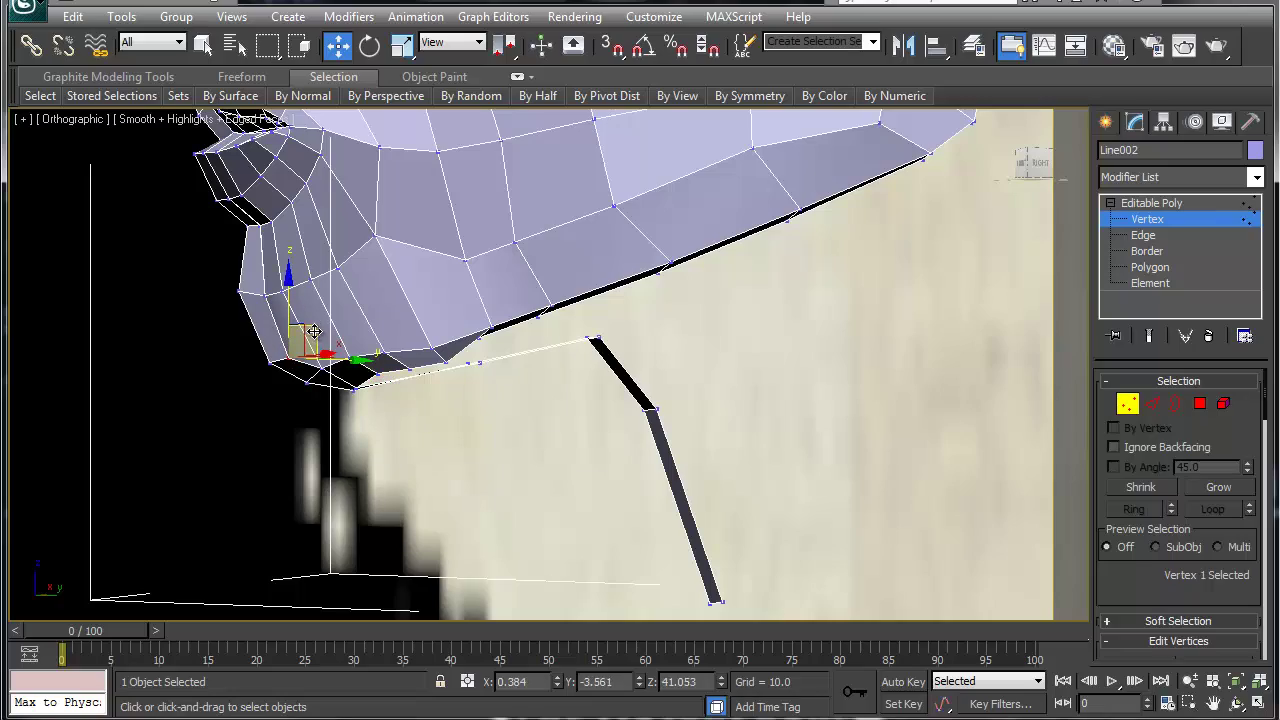
Examine the reshaped chin and jaw underside from several angles, then the open gap in the skull above the ear
{"action": "middle_click_drag", "start_coordinate": [334, 425], "coordinate": [440, 361], "text": "alt"}
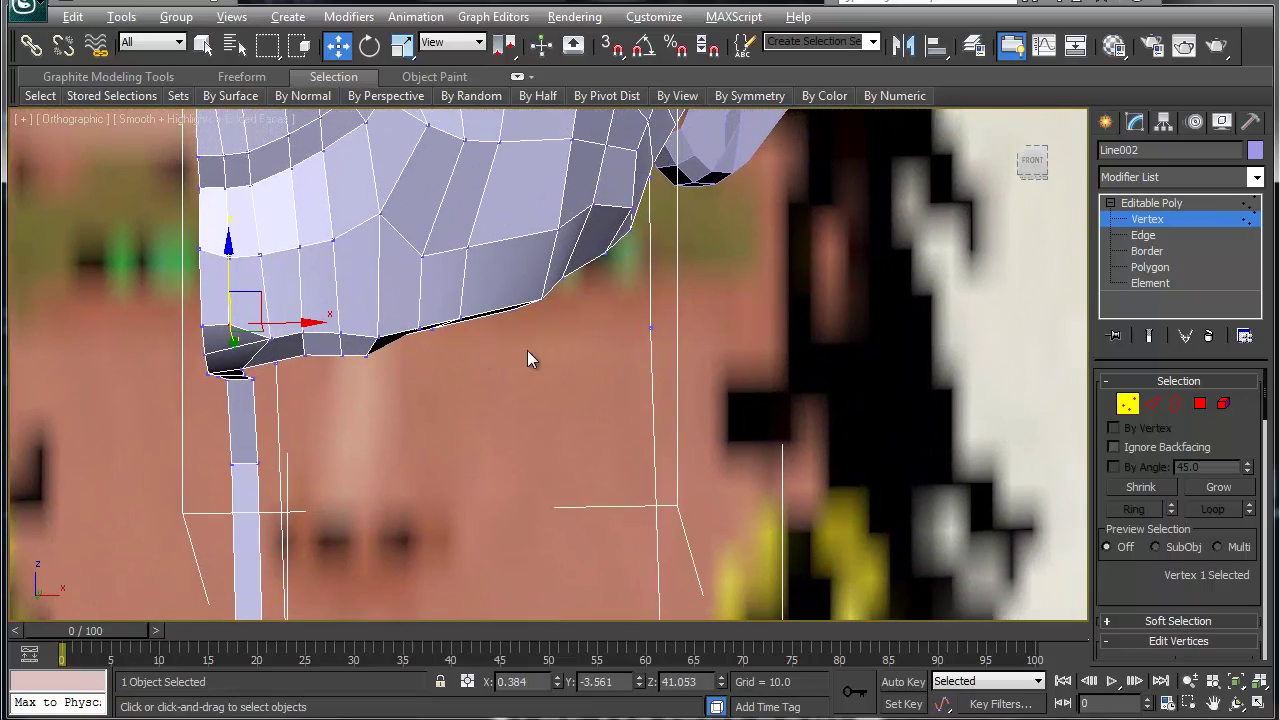
{"action": "middle_click_drag", "start_coordinate": [527, 350], "coordinate": [414, 310], "text": "alt"}
{"action": "scroll", "coordinate": [445, 308], "scroll_direction": "down", "scroll_amount": 2}
{"action": "middle_click_drag", "start_coordinate": [414, 310], "coordinate": [334, 382]}
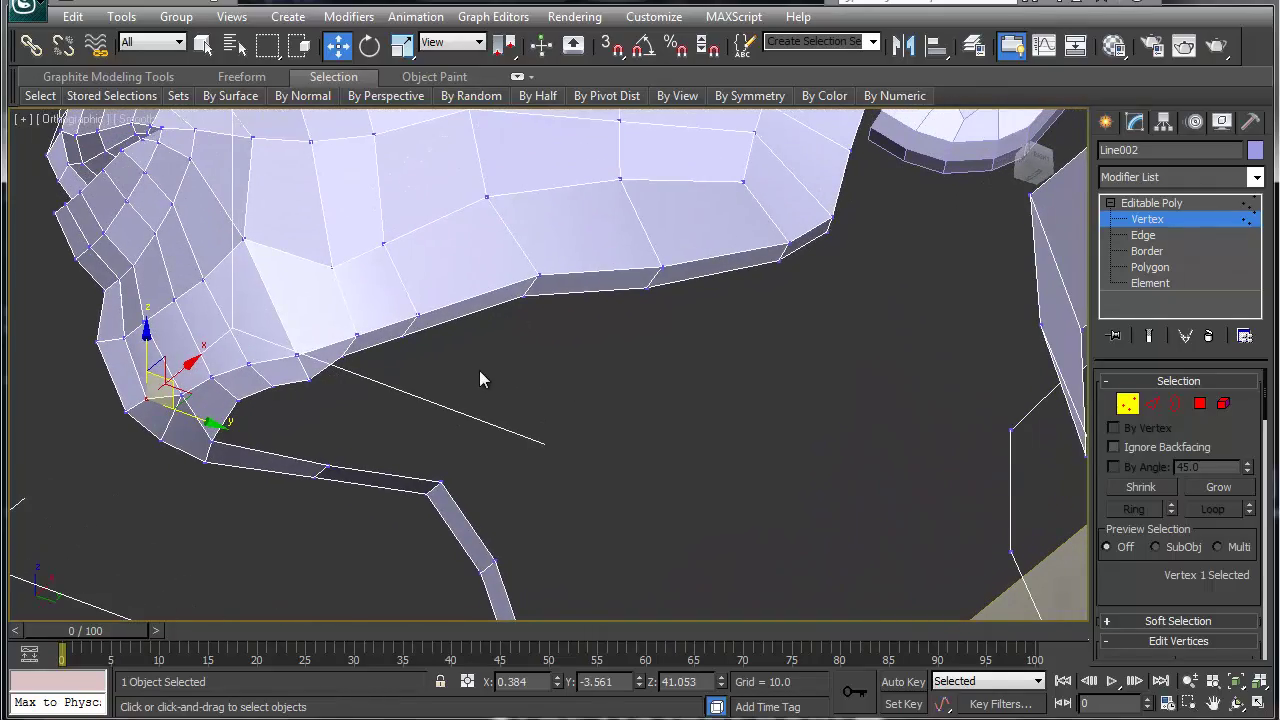
{"action": "scroll", "coordinate": [500, 384], "scroll_direction": "down", "scroll_amount": 3}
{"action": "scroll", "coordinate": [522, 400], "scroll_direction": "up", "scroll_amount": 4}
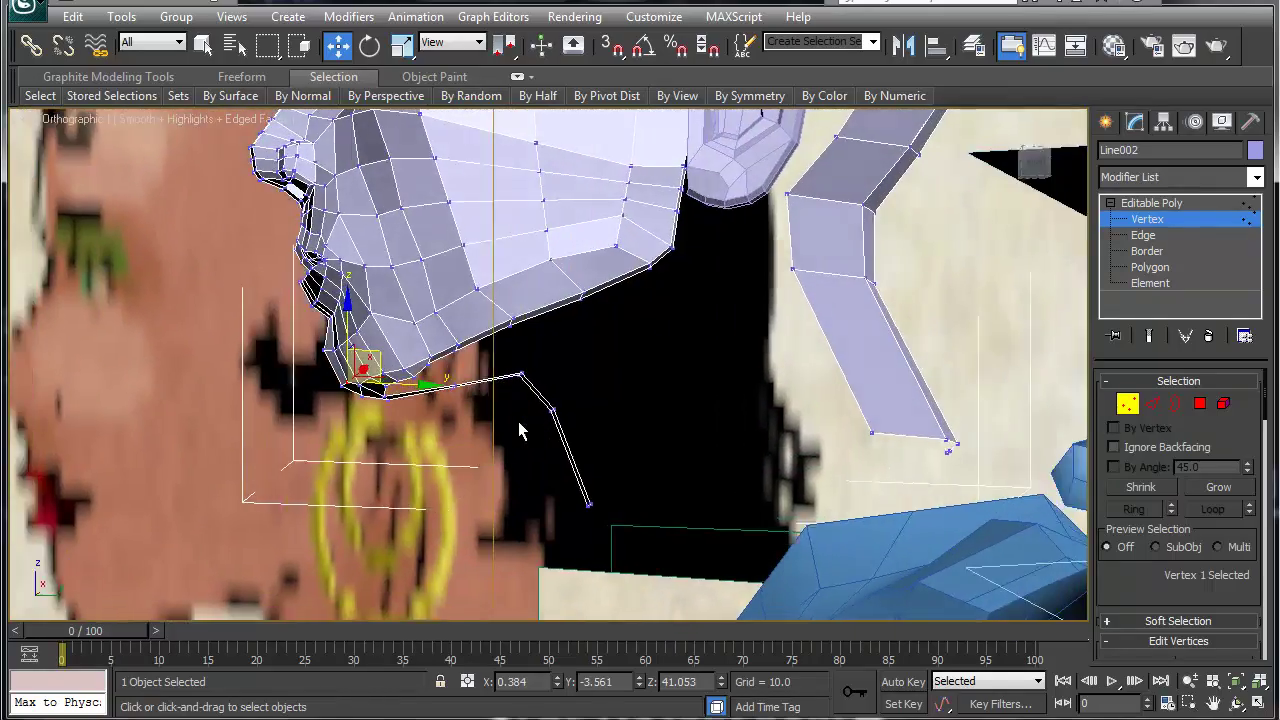
{"action": "middle_click_drag", "start_coordinate": [518, 421], "coordinate": [482, 450], "text": "alt"}
{"action": "middle_click_drag", "start_coordinate": [482, 450], "coordinate": [441, 606]}
{"action": "middle_click_drag", "start_coordinate": [574, 315], "coordinate": [460, 535]}
Bridge the topmost vertical open edge above the ear to the opposite edge on the back-of-head strip
{"action": "key", "text": "2"}
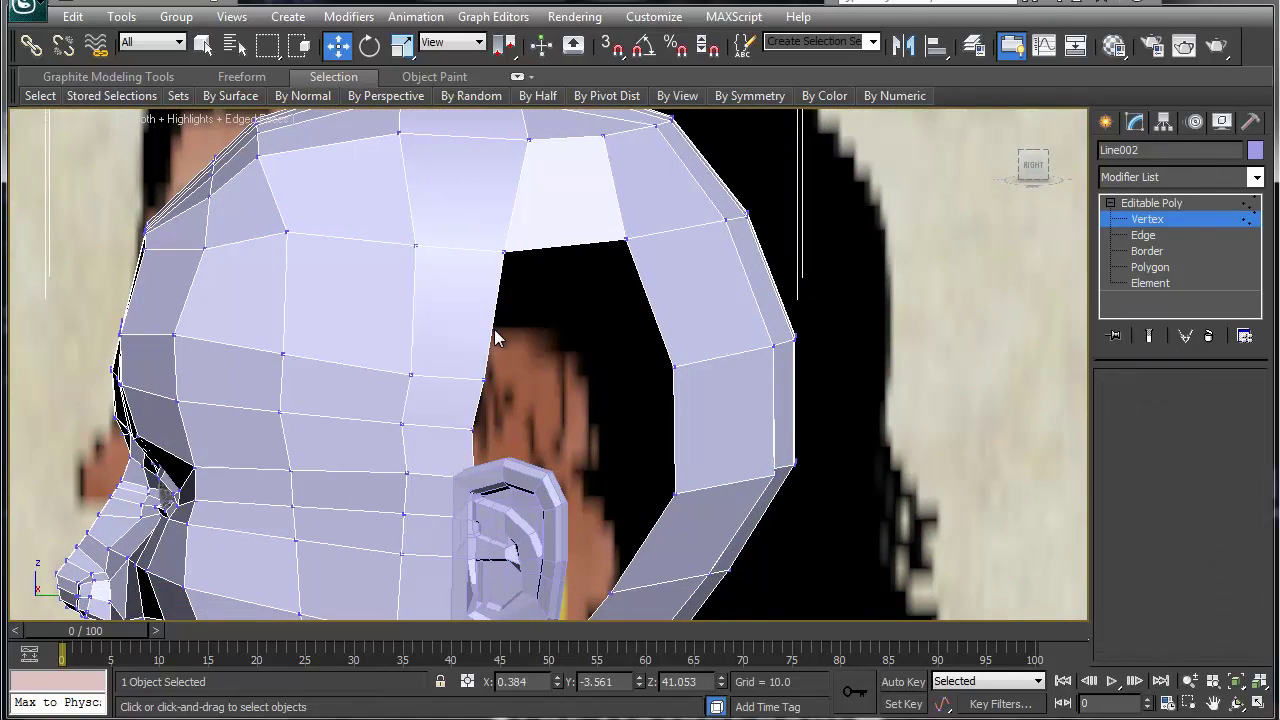
{"action": "left_click", "coordinate": [497, 331]}
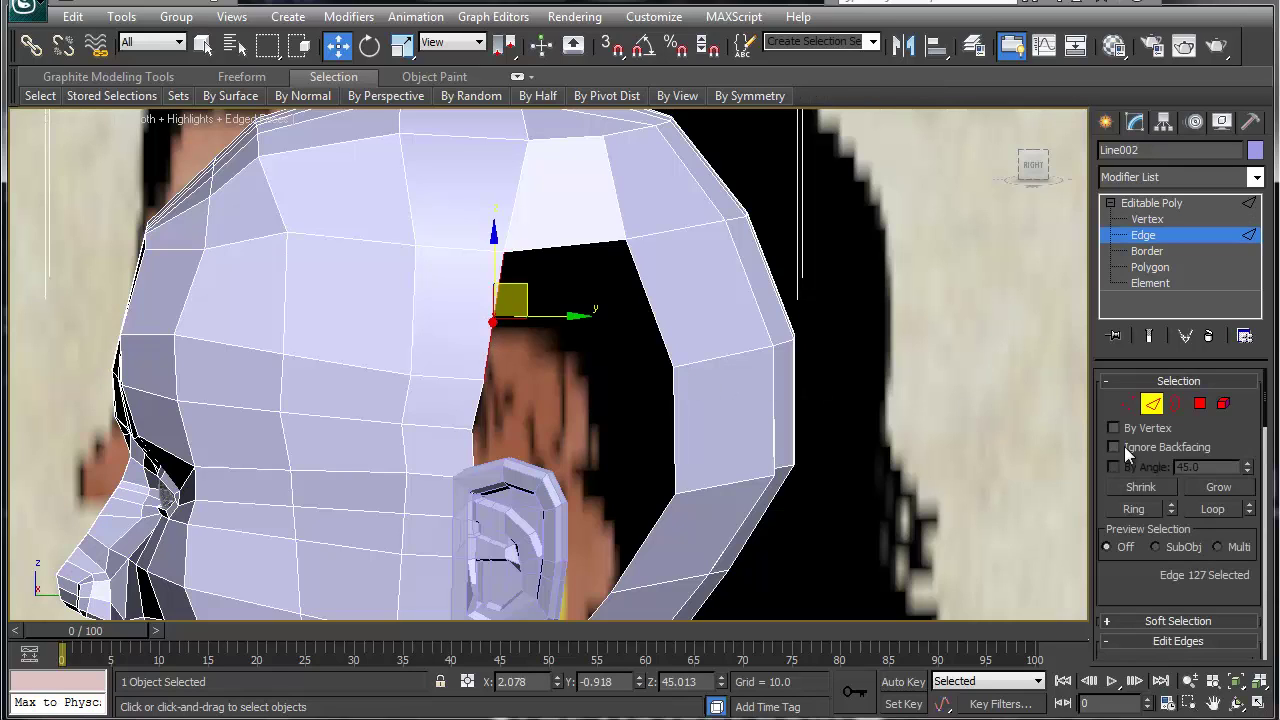
{"action": "key", "text": "4"}
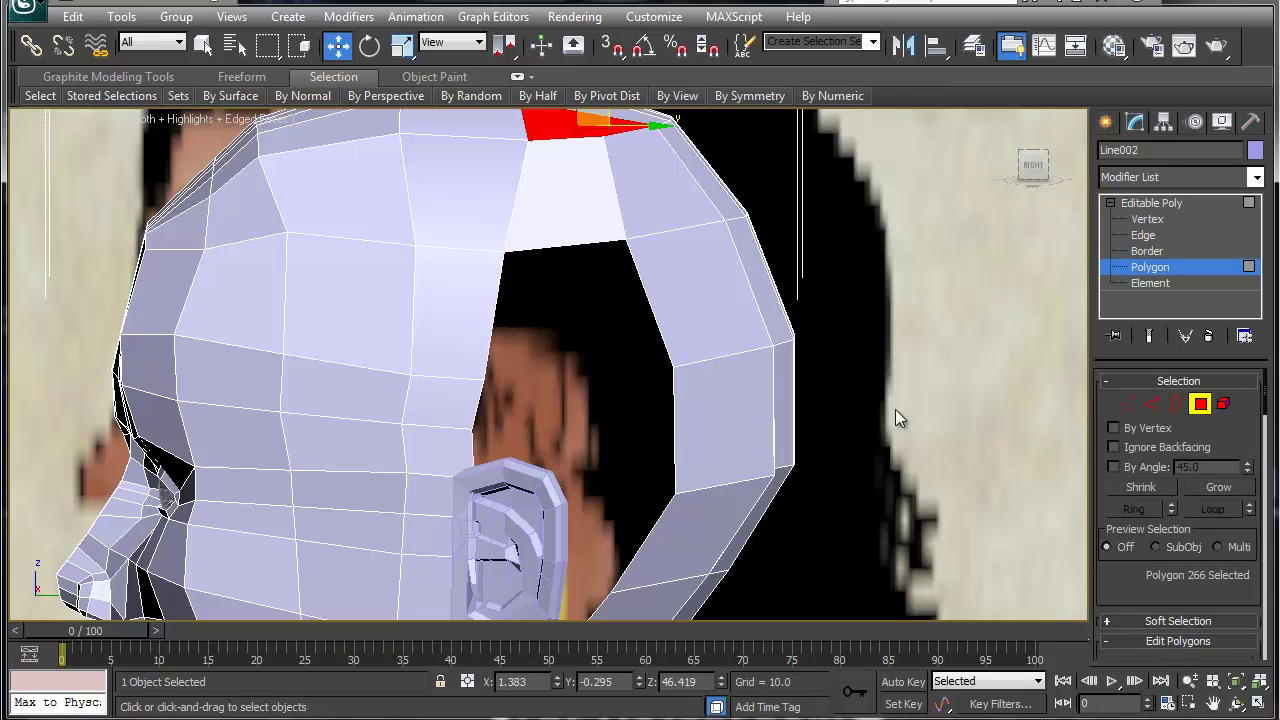
{"action": "left_click", "coordinate": [1152, 403]}
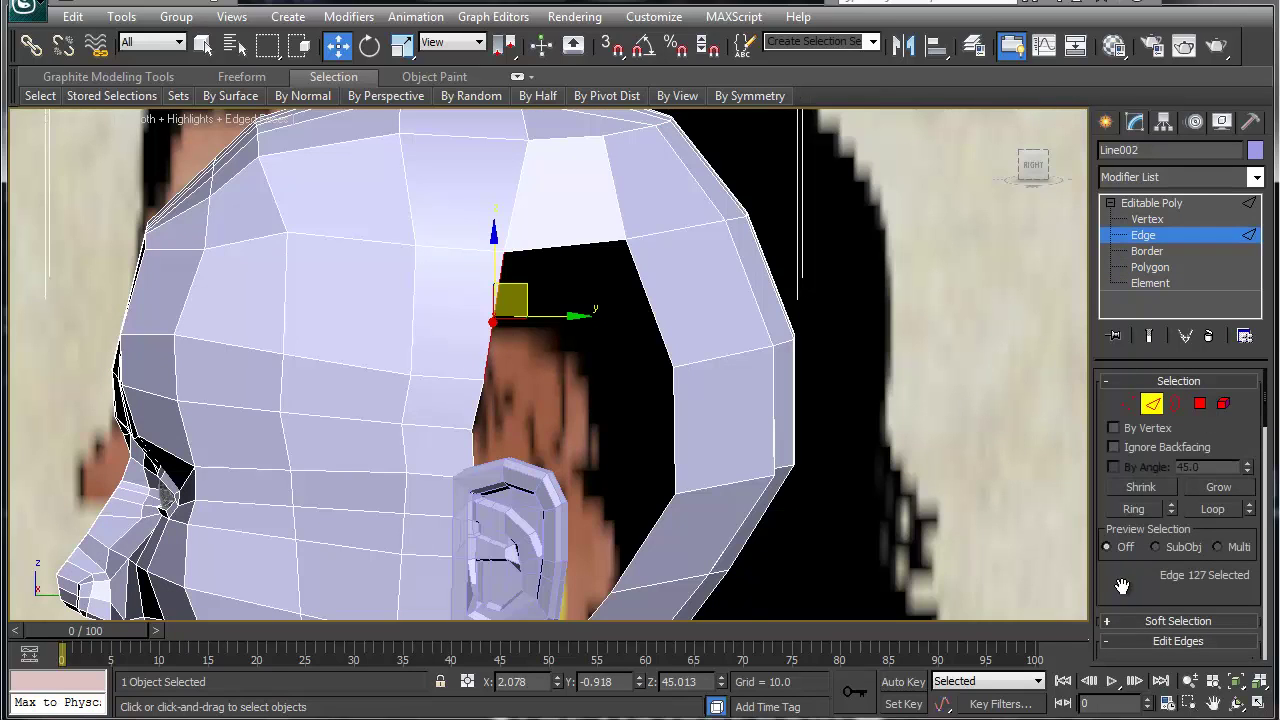
{"action": "scroll", "coordinate": [1119, 530], "scroll_direction": "down", "scroll_amount": 5}
{"action": "left_click", "coordinate": [1130, 533]}
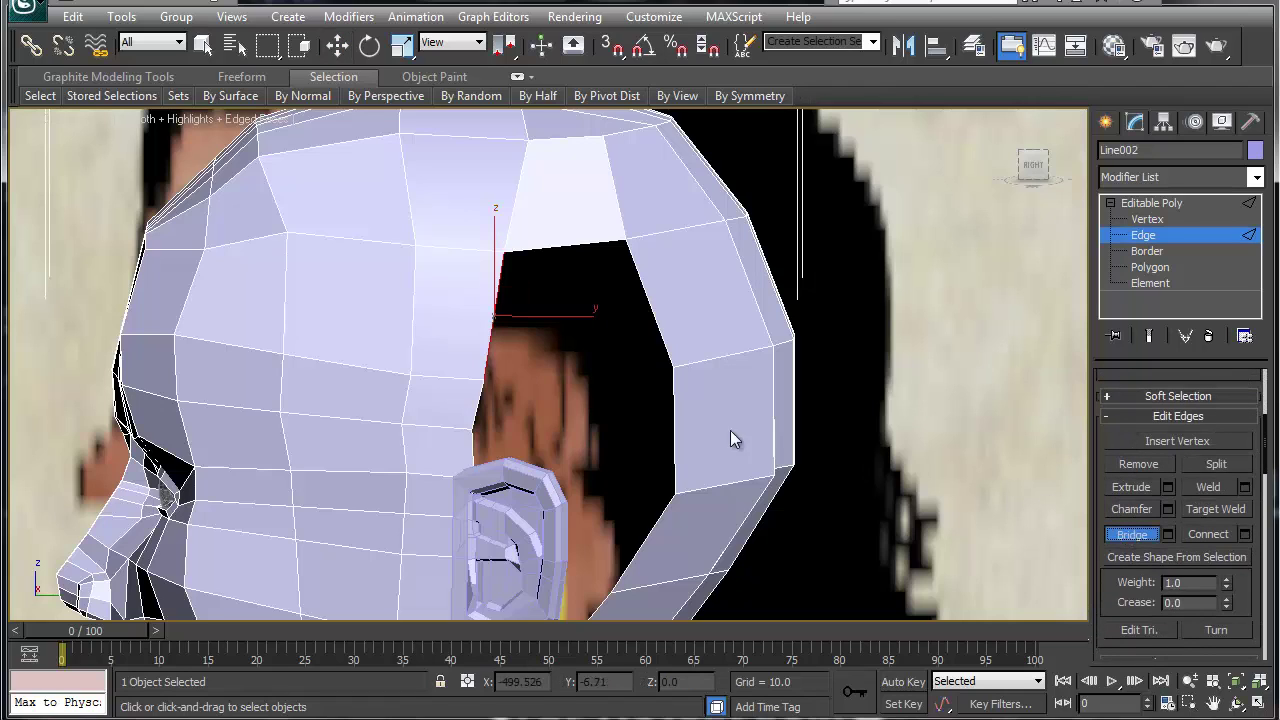
{"action": "left_click", "coordinate": [650, 302]}
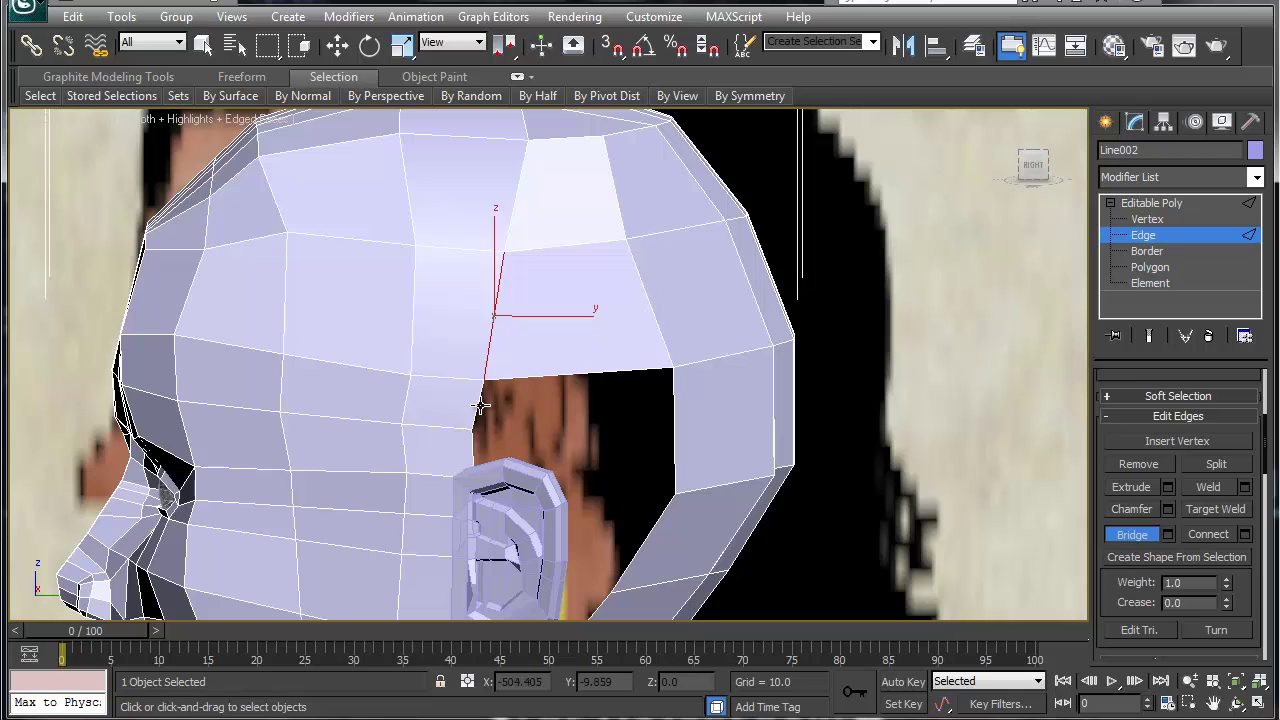
{"action": "middle_click_drag", "start_coordinate": [783, 463], "coordinate": [724, 483], "text": "alt"}
{"action": "key", "text": "w"}
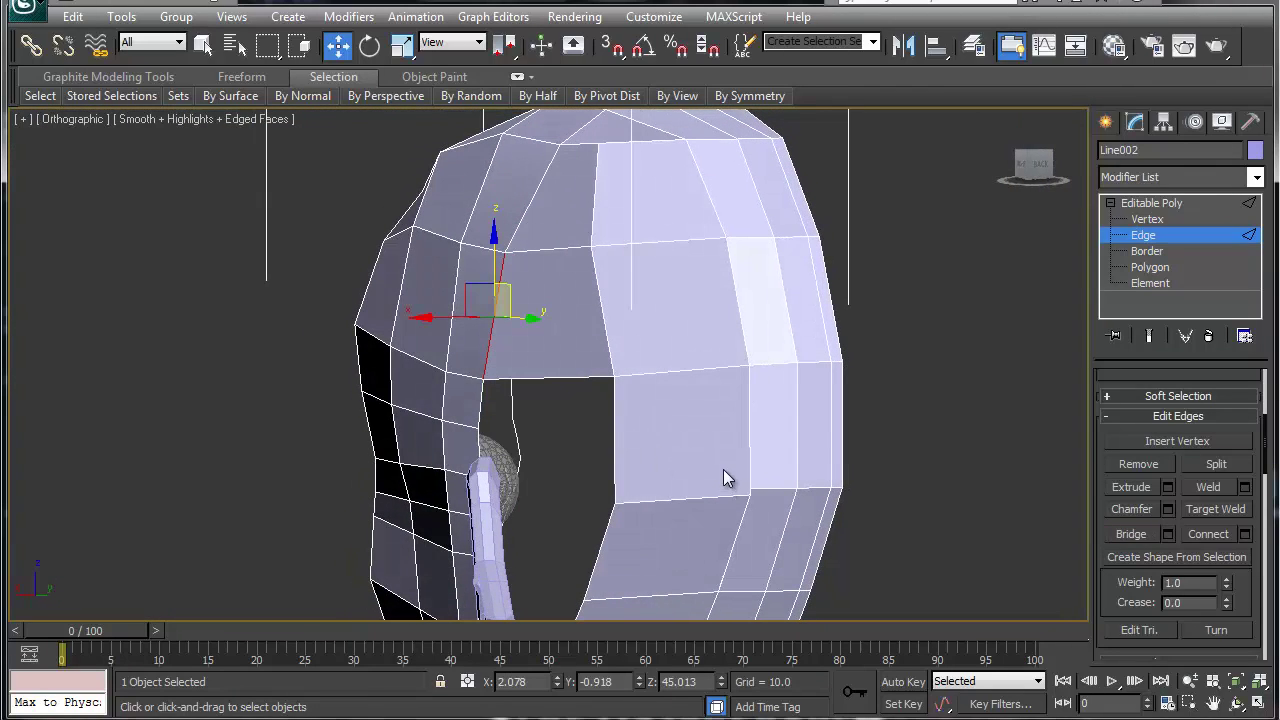
{"action": "left_click", "coordinate": [765, 518]}
{"action": "key", "text": "1"}
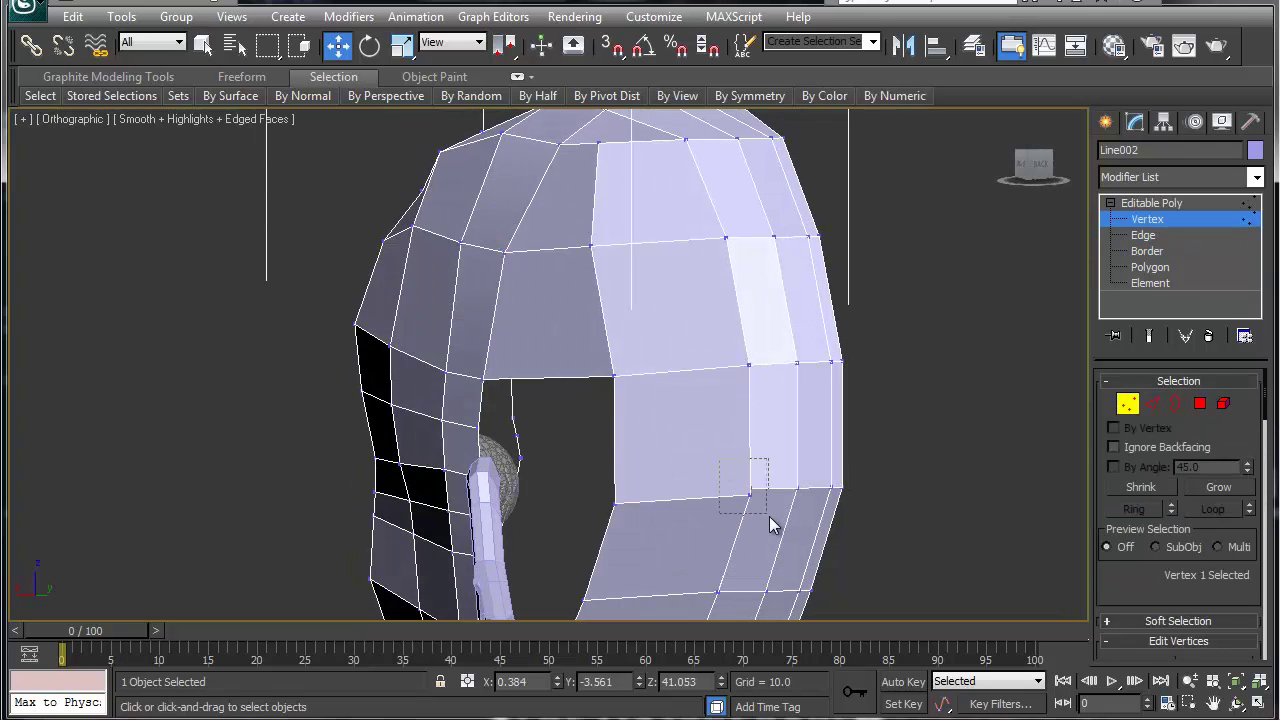
{"action": "left_click_drag", "start_coordinate": [769, 516], "coordinate": [768, 515]}
Connect the edge ring across the back-of-head segment beside the gap above the ear, then move the new edges back to about Y 1.269
{"action": "middle_click_drag", "start_coordinate": [700, 504], "coordinate": [768, 514], "text": "alt"}
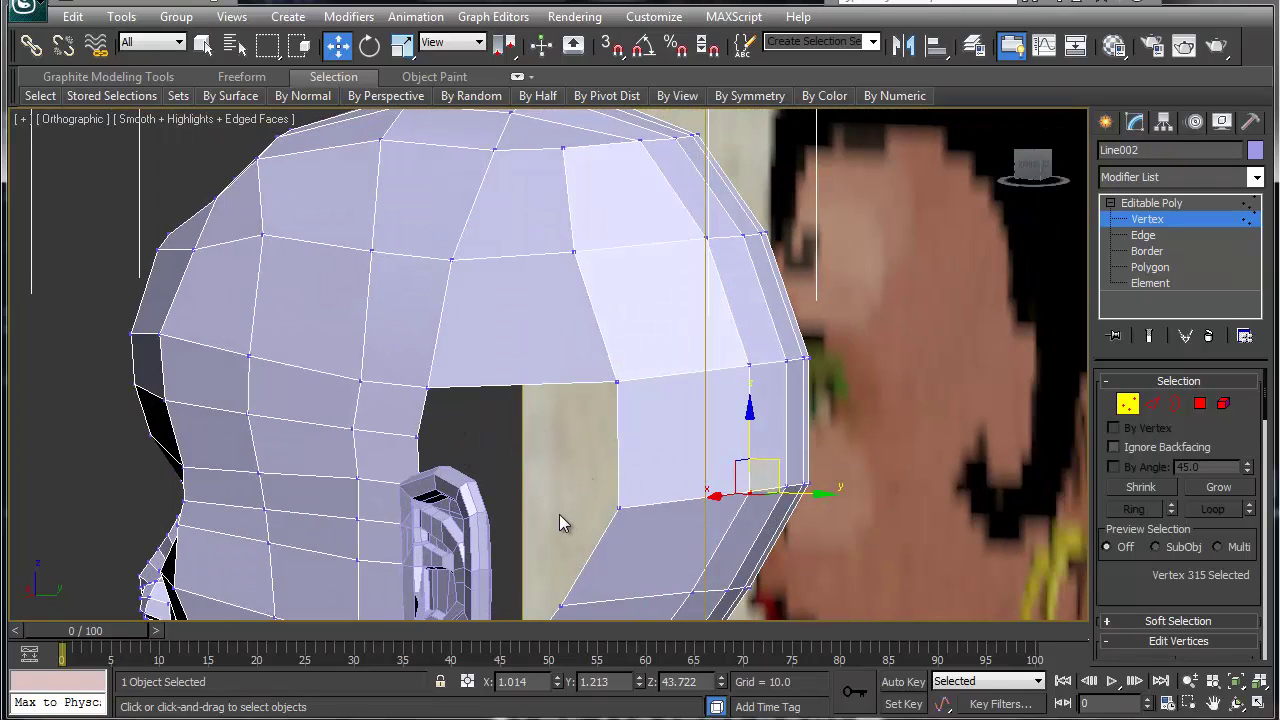
{"action": "middle_click_drag", "start_coordinate": [559, 514], "coordinate": [559, 450]}
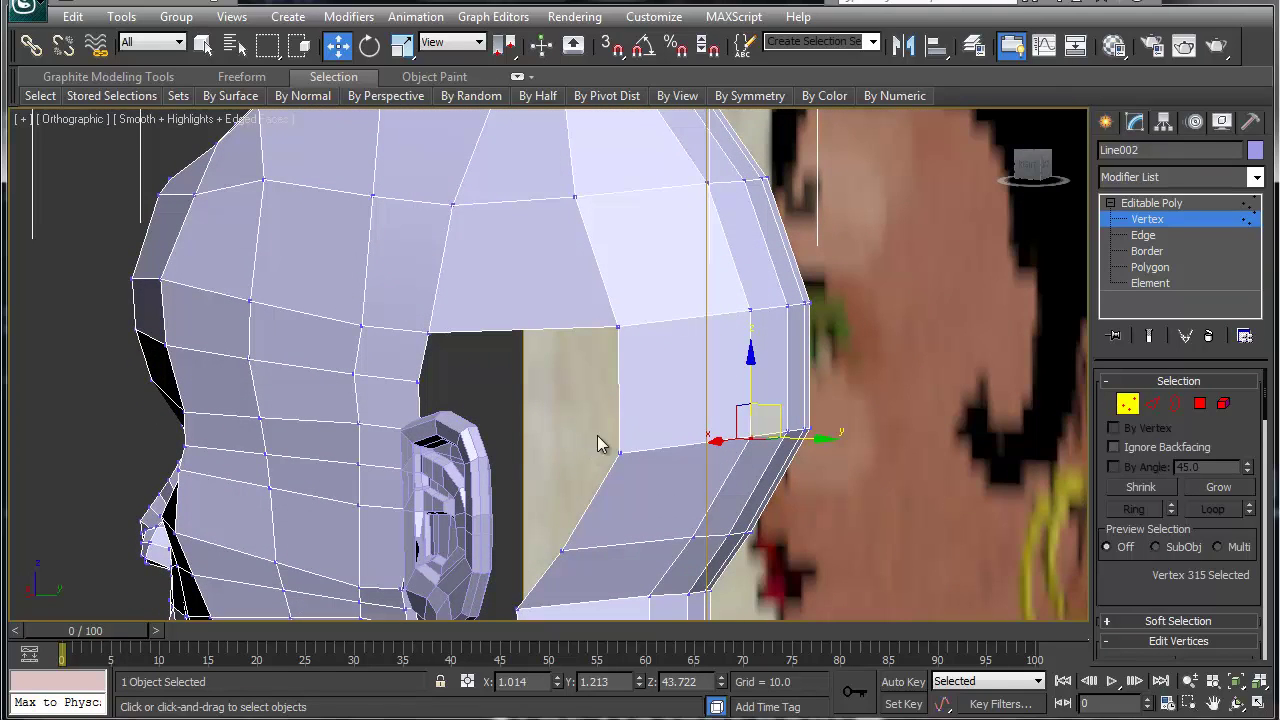
{"action": "key", "text": "2"}
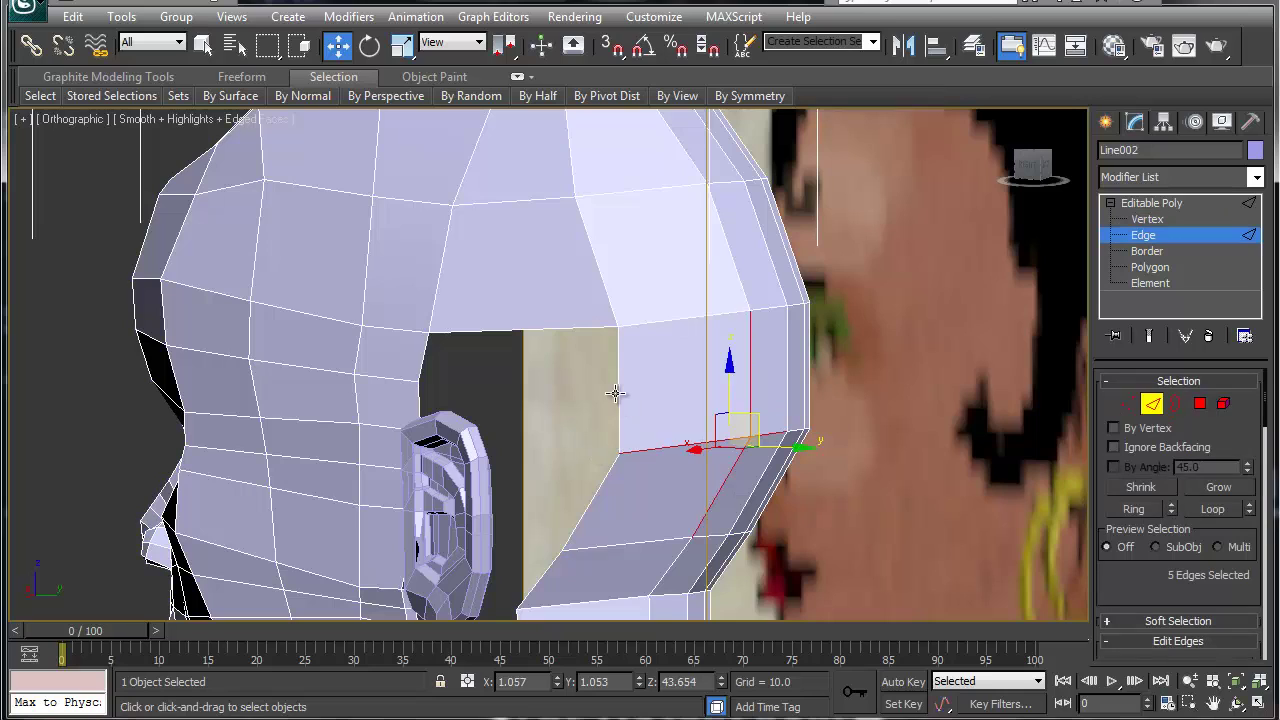
{"action": "left_click", "coordinate": [618, 393]}
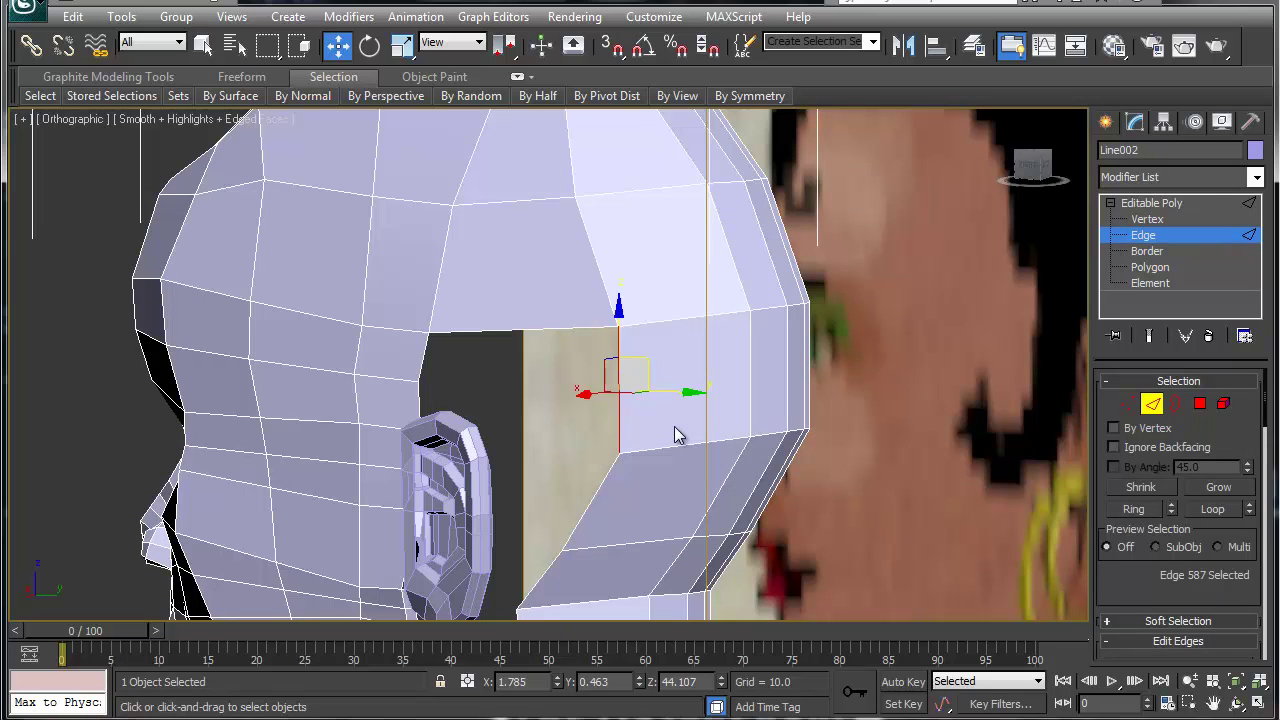
{"action": "key", "text": "alt+l"}
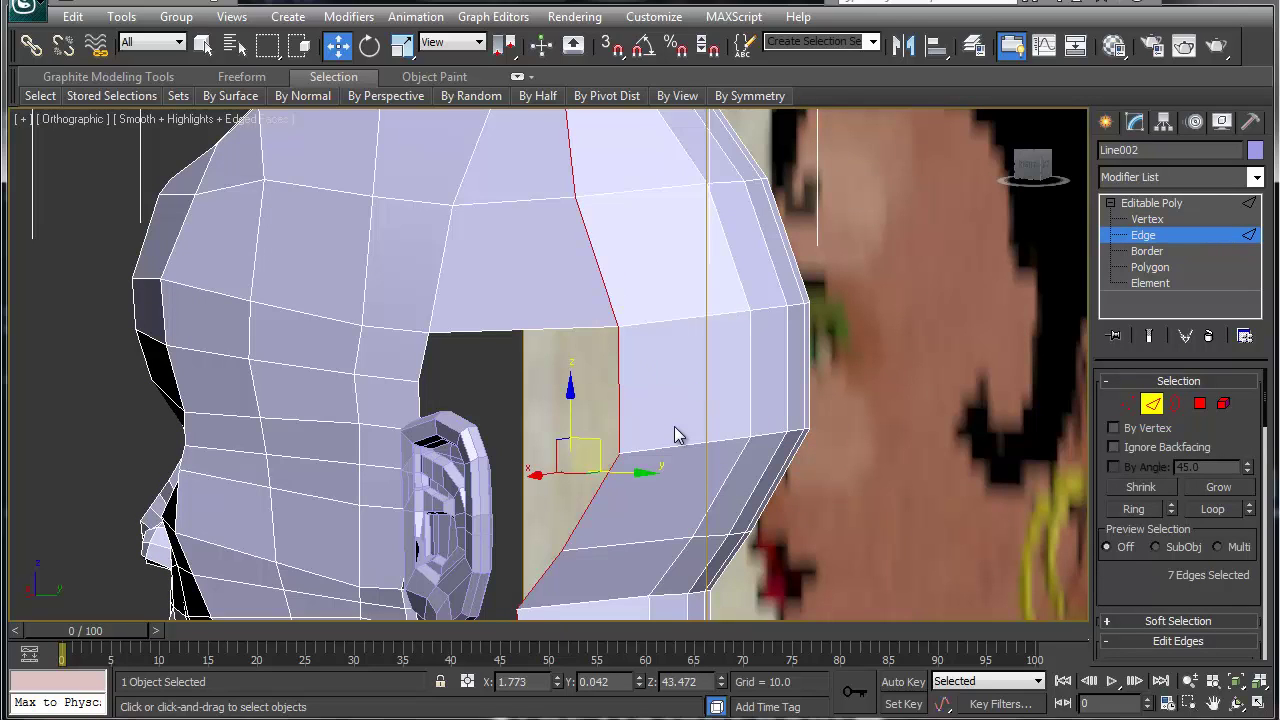
{"action": "key", "text": "alt+r"}
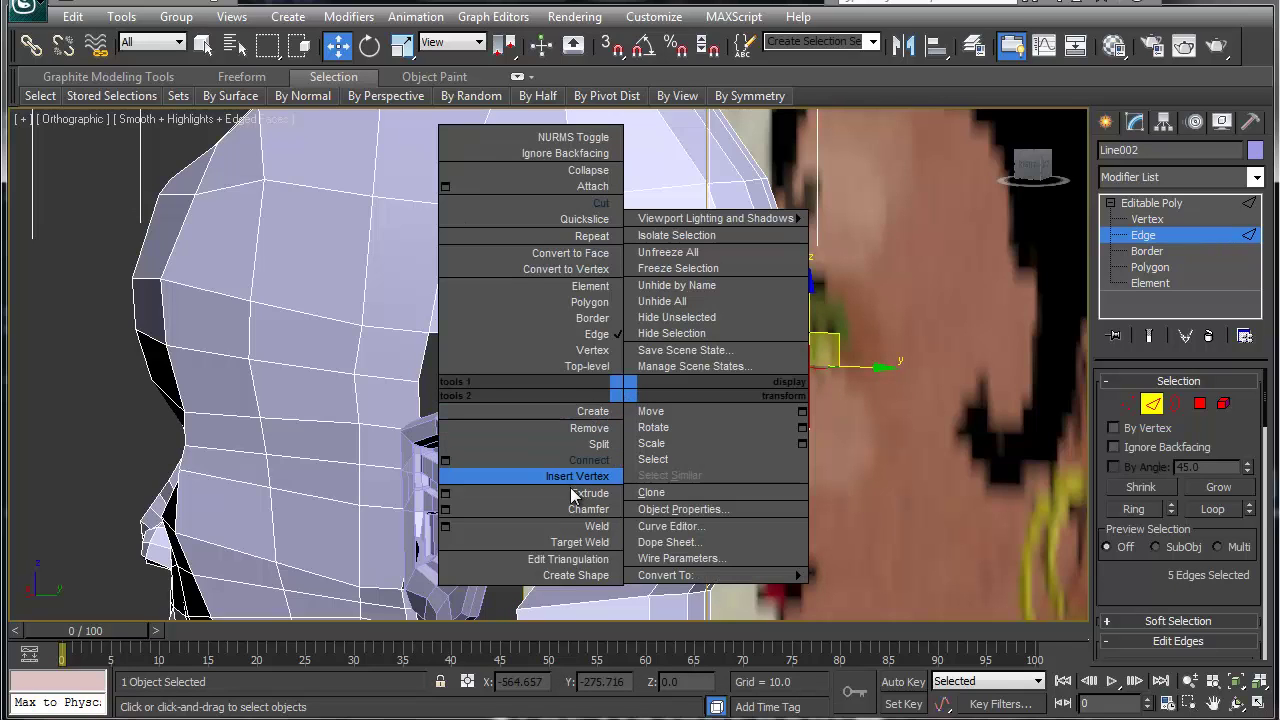
{"action": "left_click", "coordinate": [573, 460]}
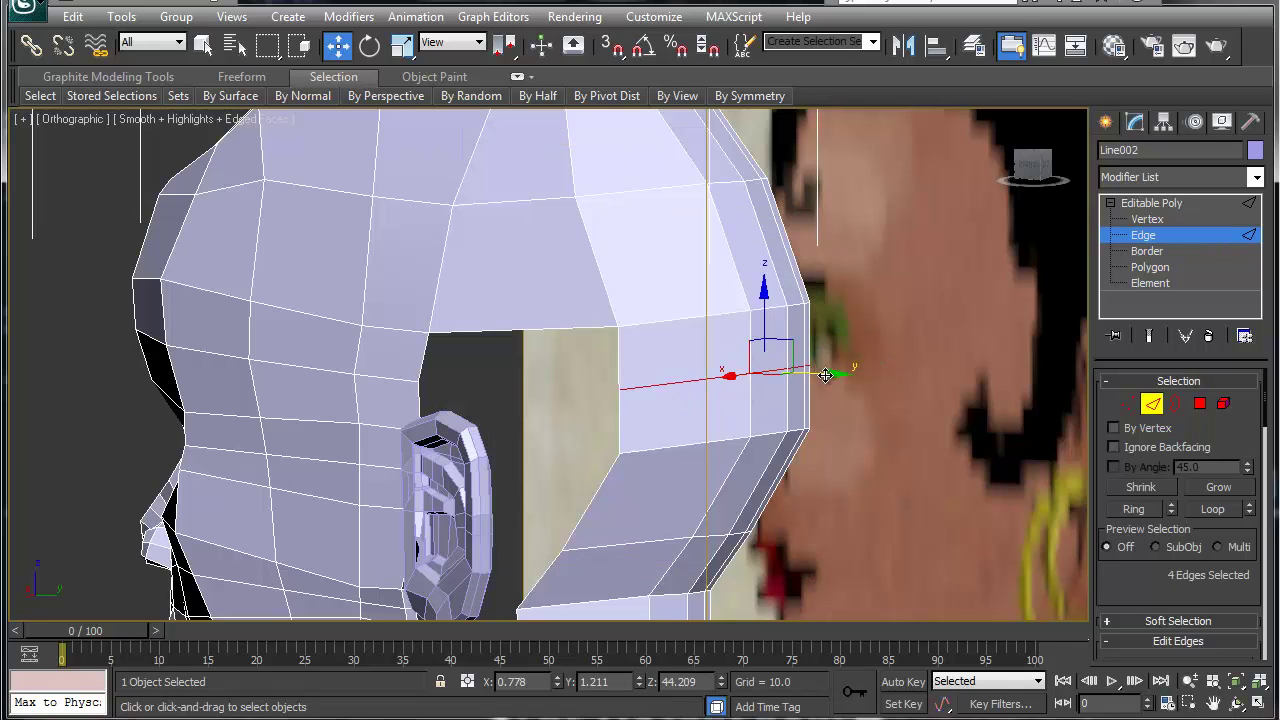
{"action": "left_click_drag", "start_coordinate": [828, 375], "coordinate": [838, 371]}
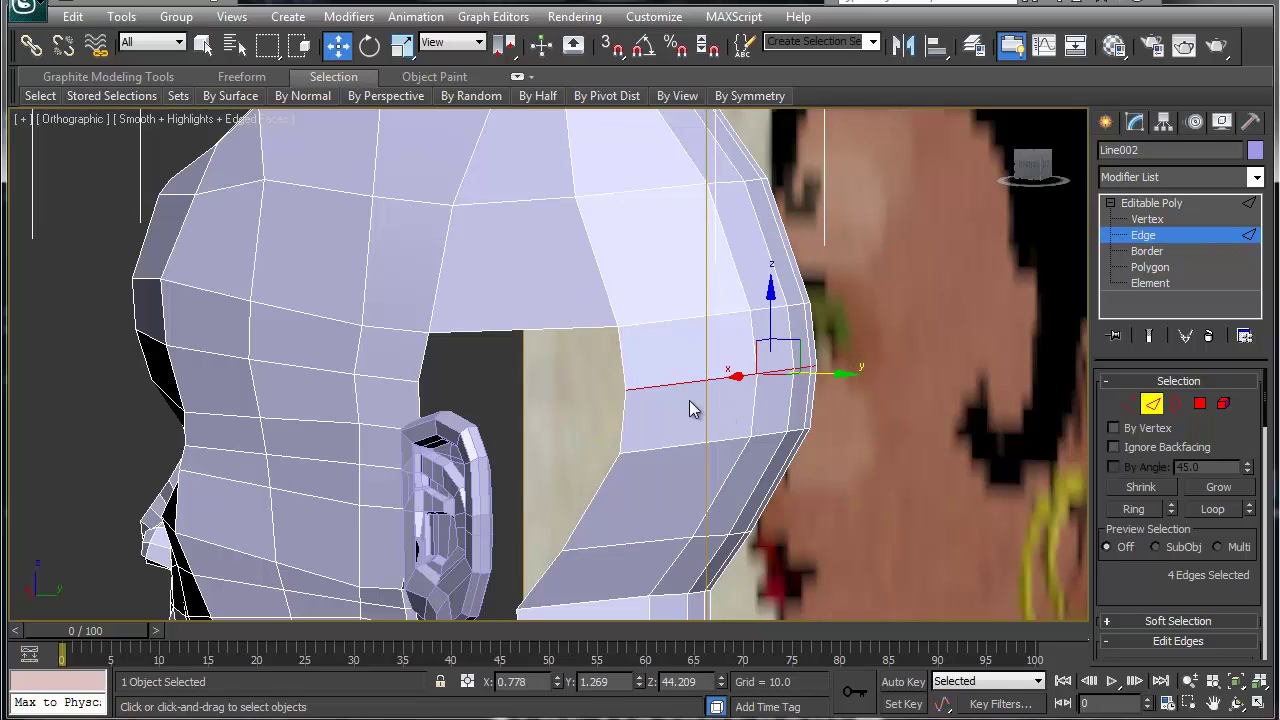
Bridge the upper half of that back-of-head segment's open edge to the opposite open edge above the ear
{"action": "key", "text": "2"}
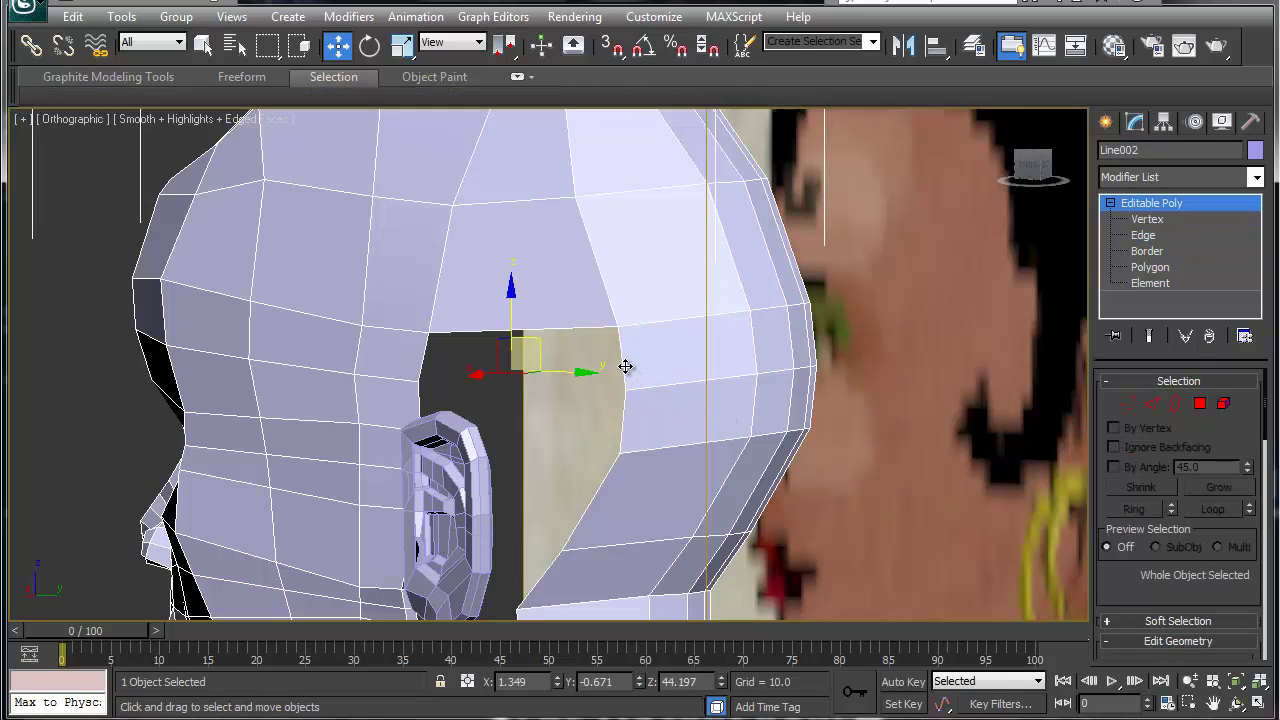
{"action": "key", "text": "1"}
{"action": "key", "text": "2"}
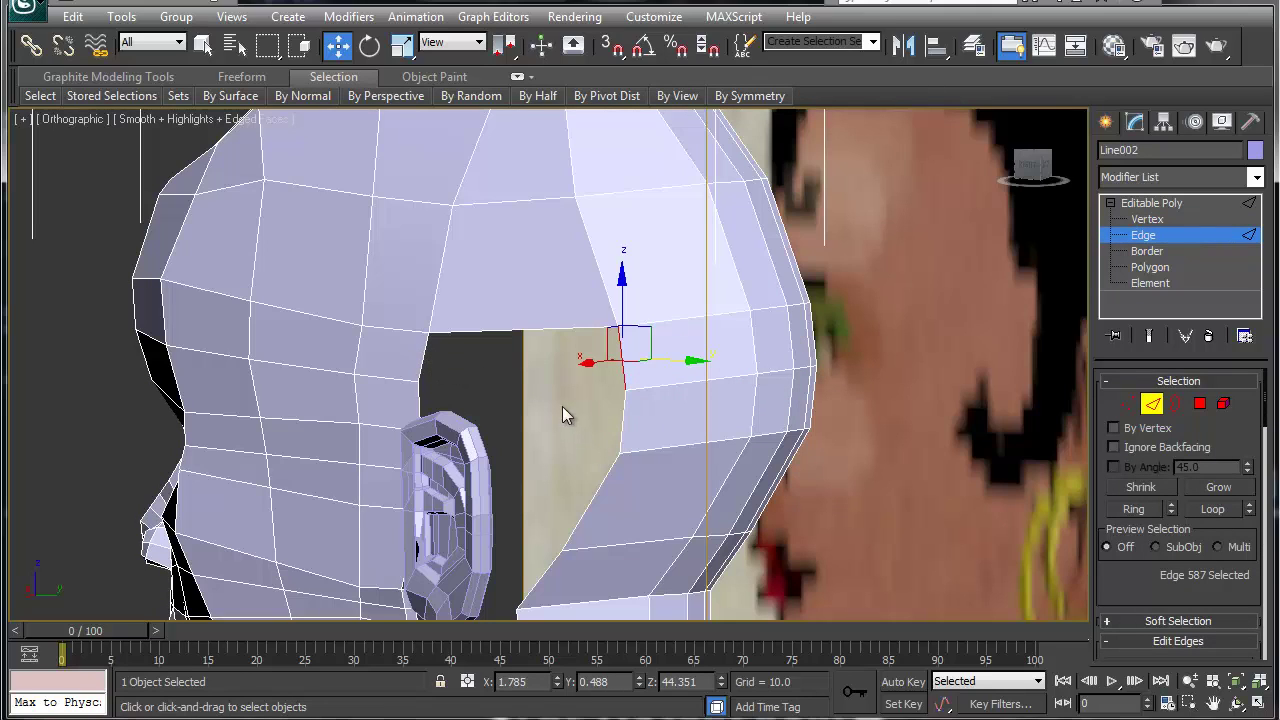
{"action": "scroll", "coordinate": [1112, 592], "scroll_direction": "down", "scroll_amount": 3}
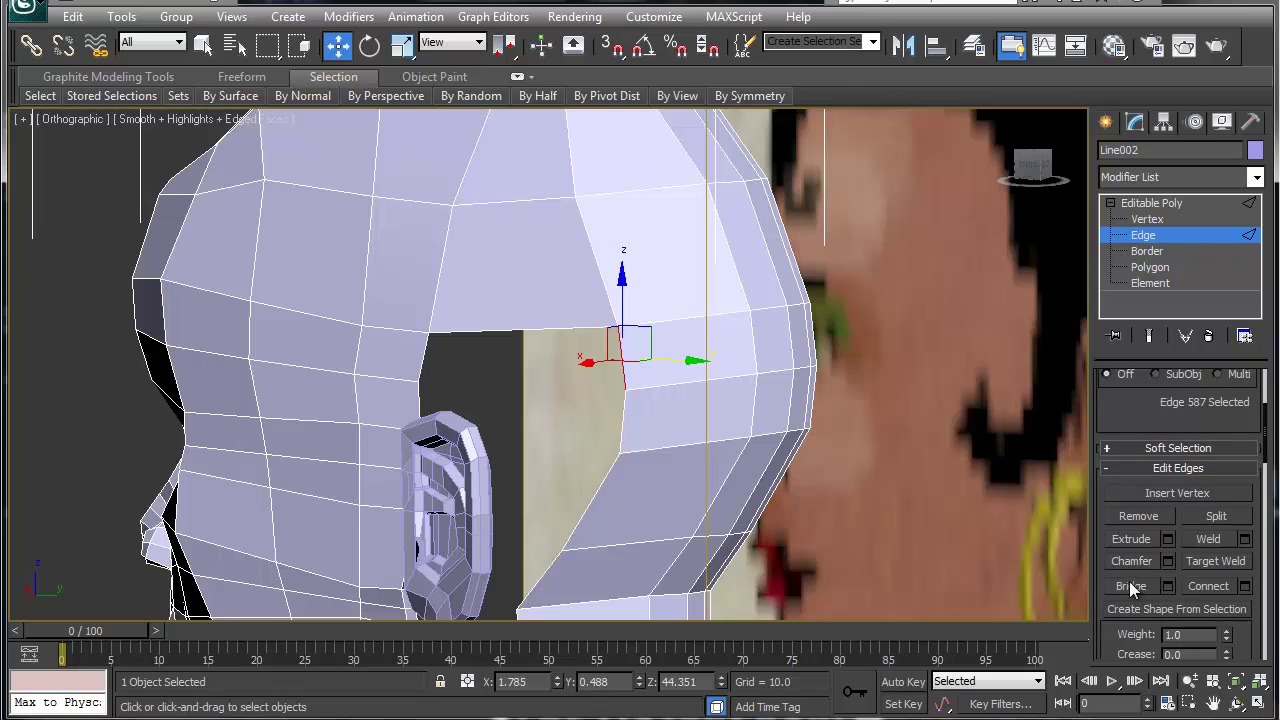
{"action": "left_click", "coordinate": [1131, 586]}
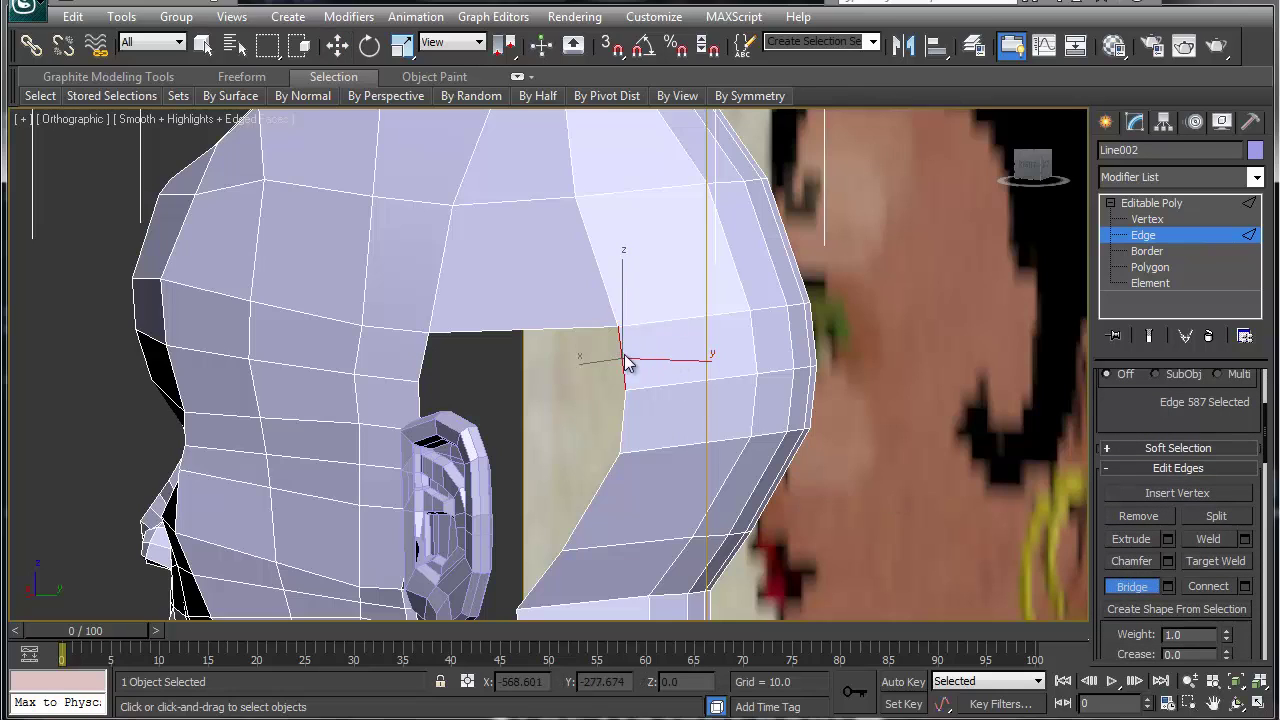
{"action": "left_click", "coordinate": [424, 352]}
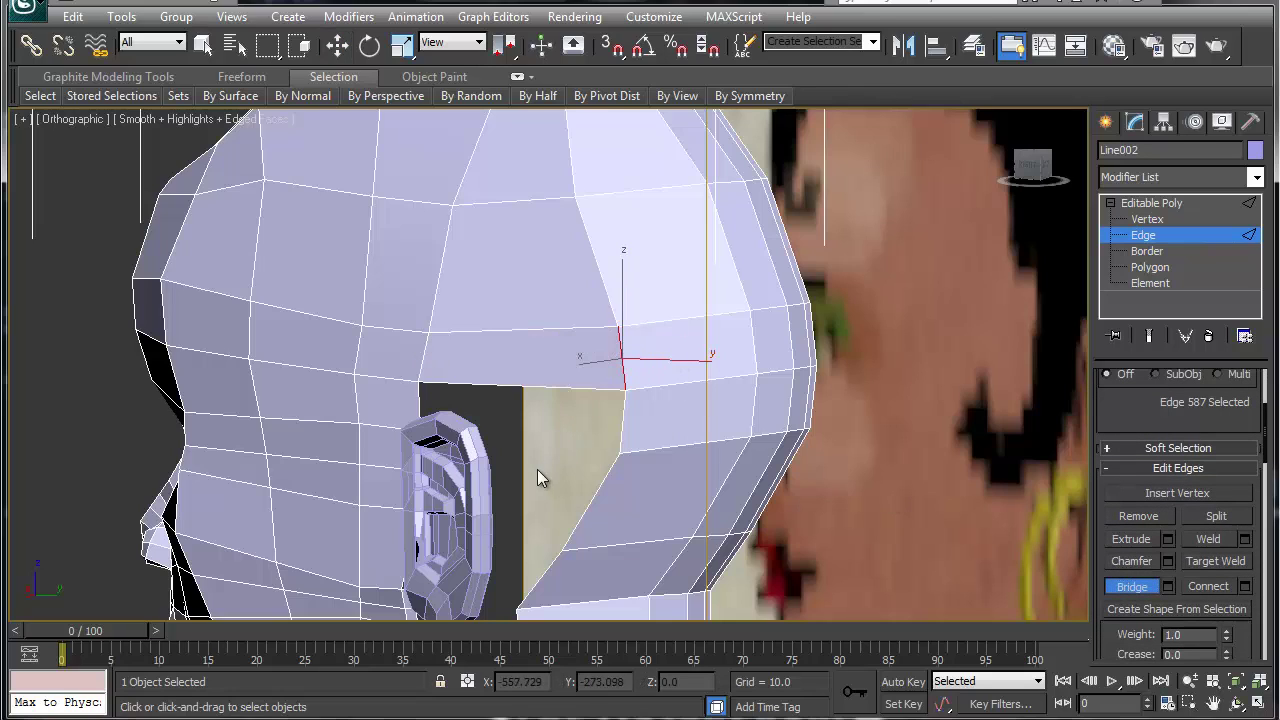
Connect the edge ring across the nape segment level with the earlobe, then move the new edges forward to about Y 0.303
{"action": "middle_click_drag", "start_coordinate": [537, 469], "coordinate": [541, 219]}
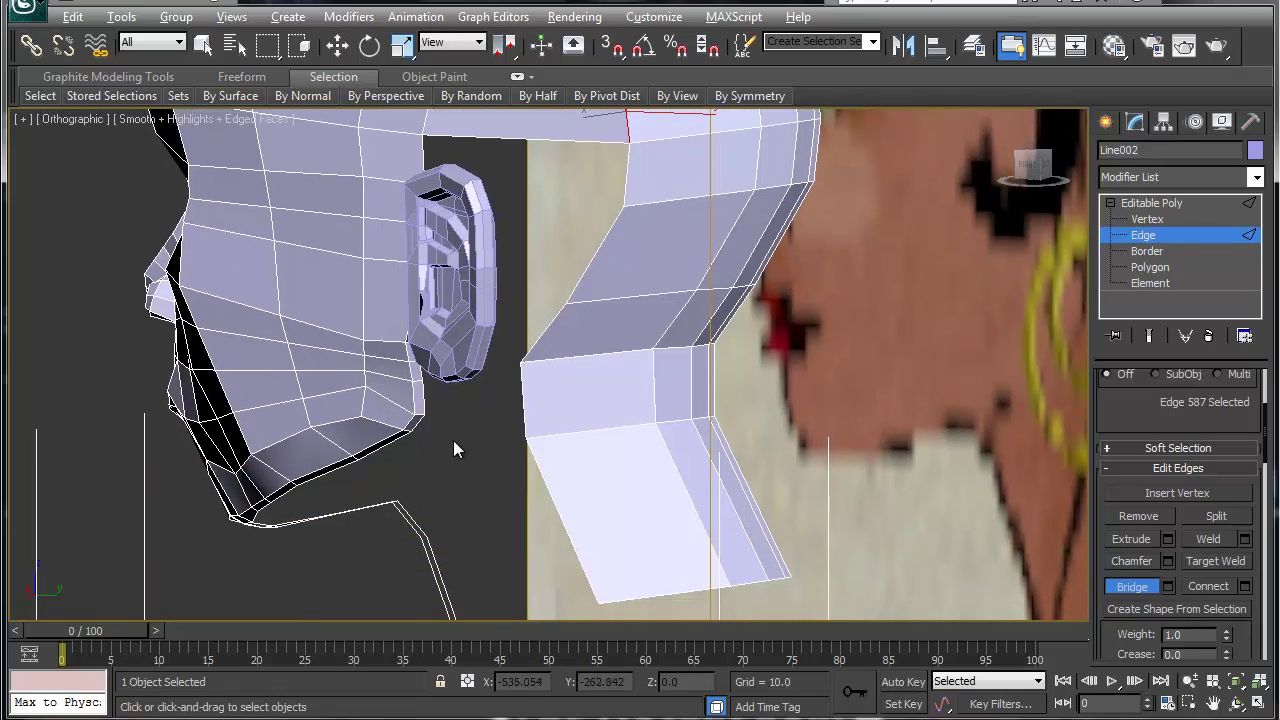
{"action": "middle_click_drag", "start_coordinate": [453, 440], "coordinate": [617, 362], "text": "alt"}
{"action": "scroll", "coordinate": [502, 412], "scroll_direction": "up", "scroll_amount": 2}
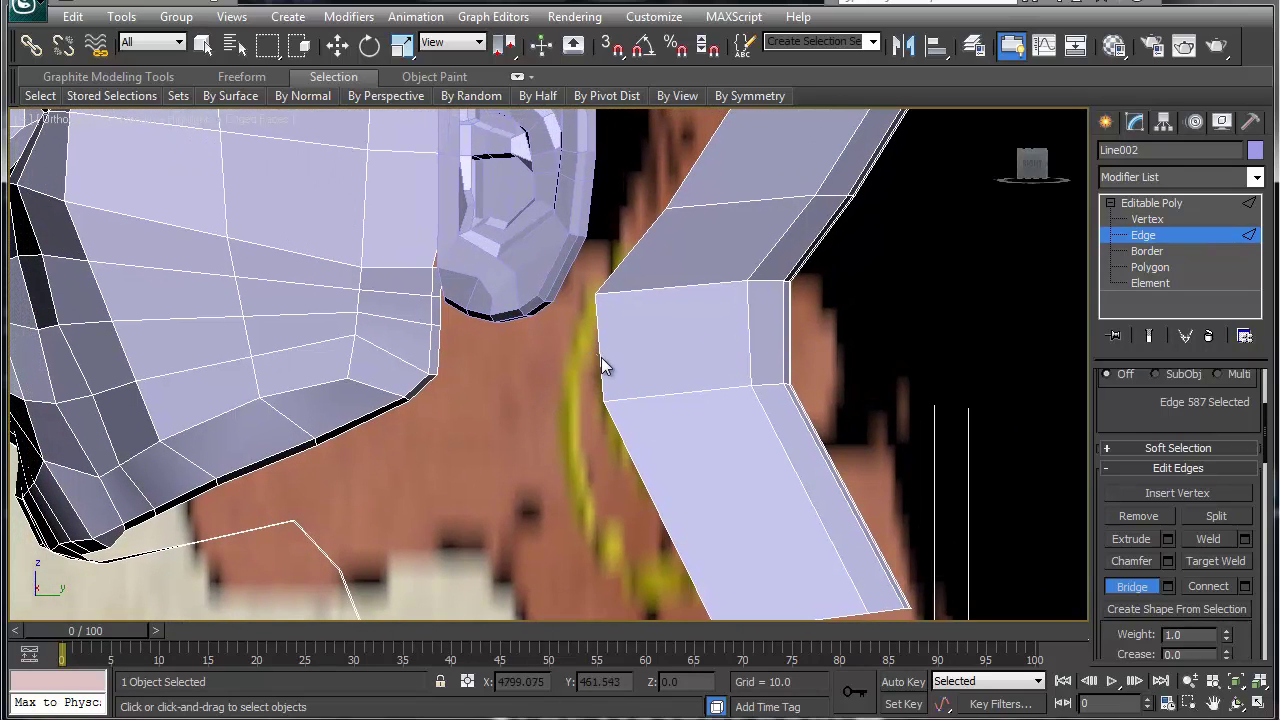
{"action": "key", "text": "w"}
{"action": "left_click", "coordinate": [597, 349]}
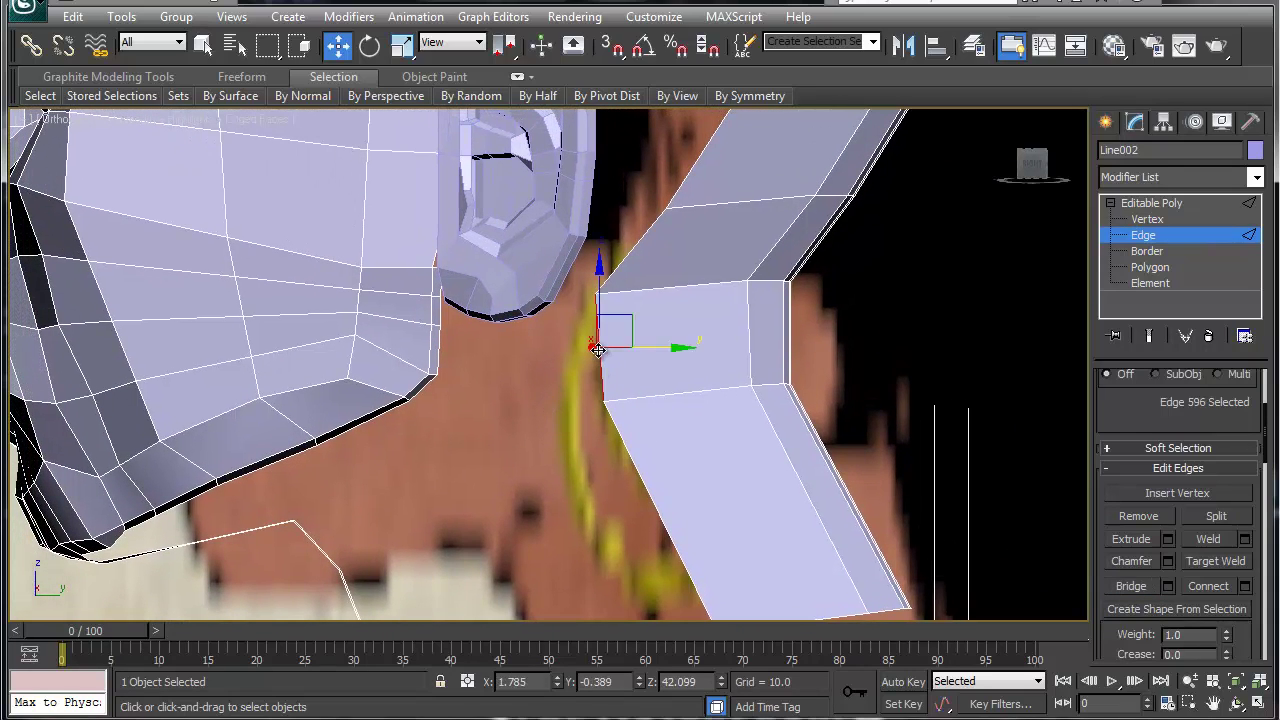
{"action": "key", "text": "alt+r"}
{"action": "right_click", "coordinate": [597, 349]}
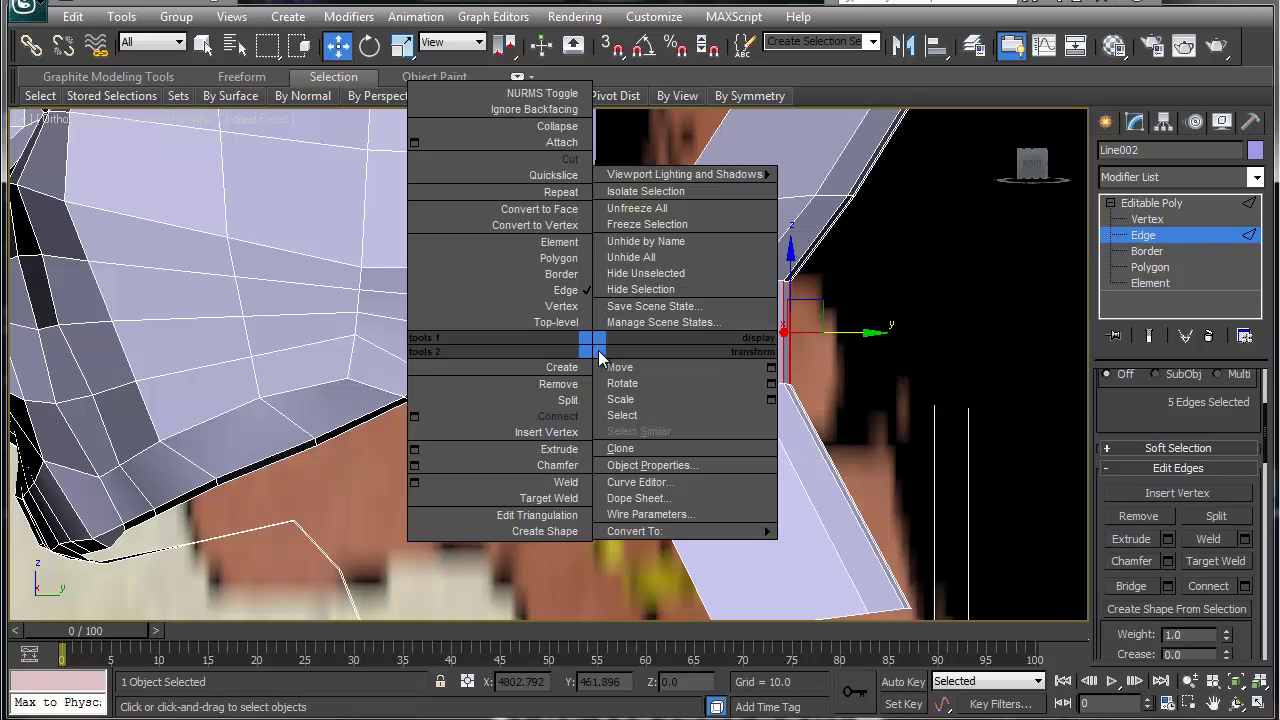
{"action": "left_click", "coordinate": [552, 414]}
{"action": "left_click_drag", "start_coordinate": [818, 335], "coordinate": [808, 335]}
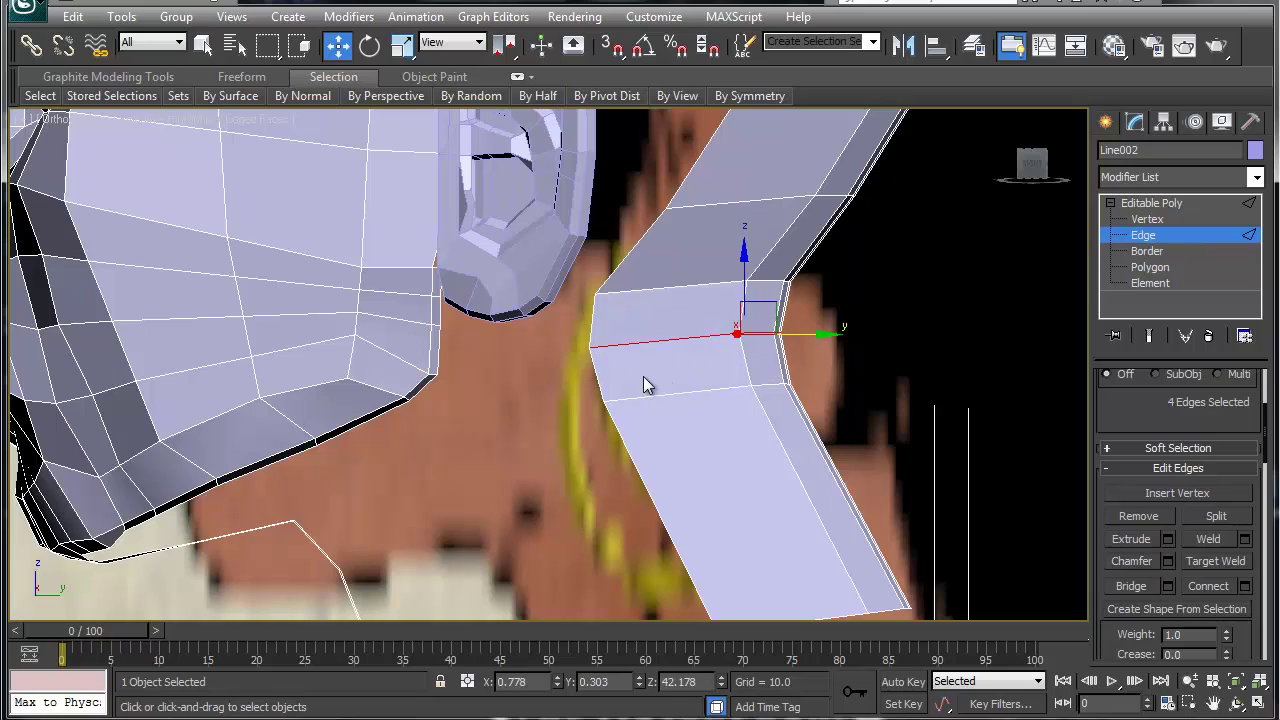
Bridge the two open edges at the rear of the jaw below the earlobe to the two halves of the nape segment
{"action": "left_click", "coordinate": [593, 325]}
{"action": "left_click", "coordinate": [441, 315]}
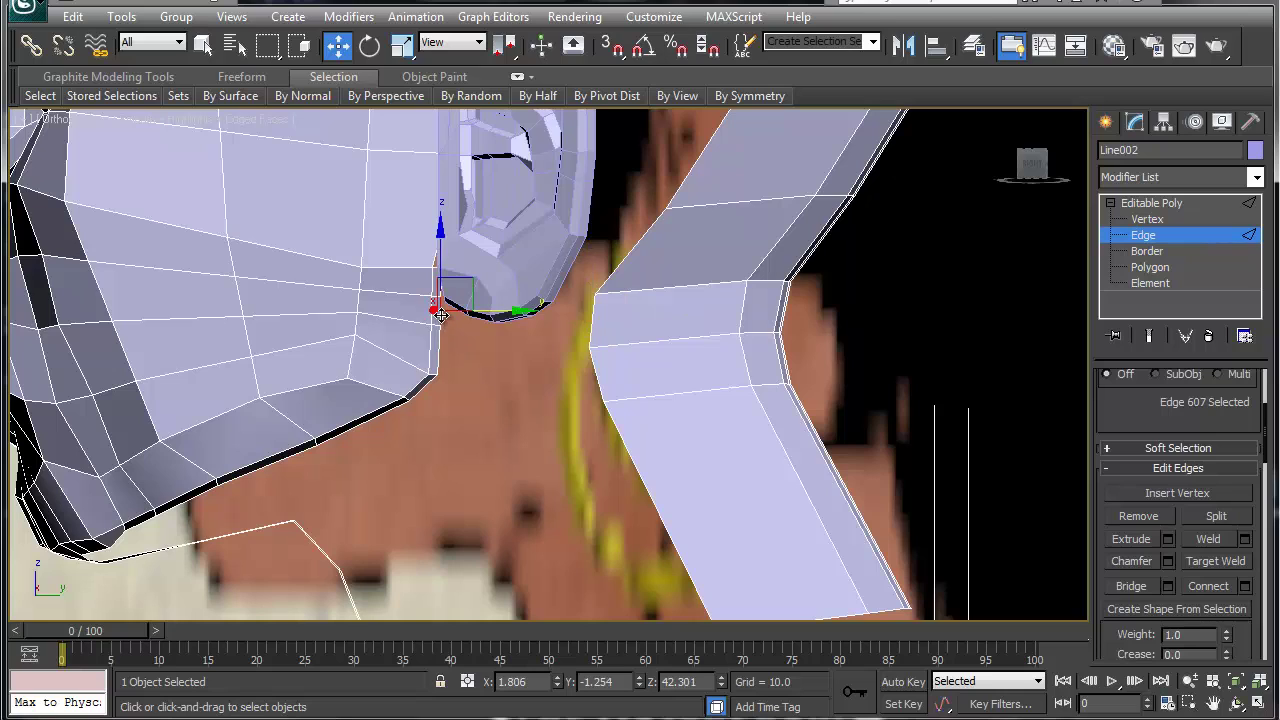
{"action": "right_click", "coordinate": [441, 315]}
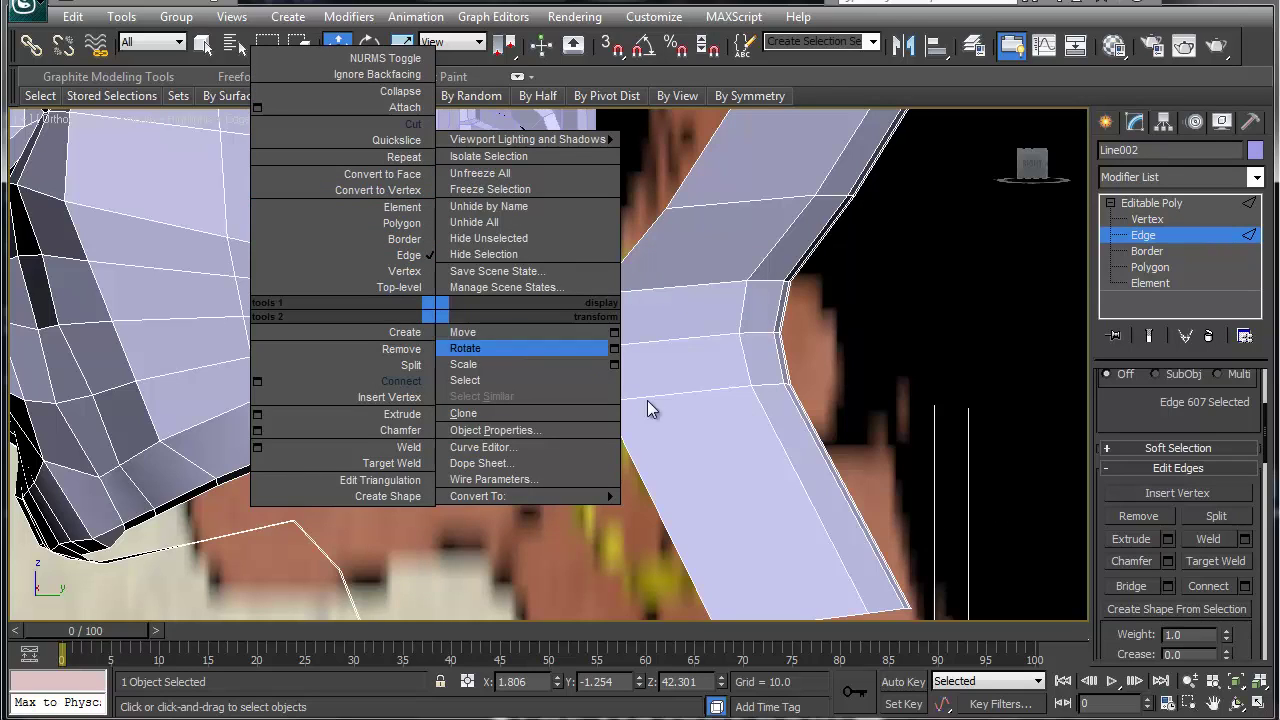
{"action": "left_click", "coordinate": [1138, 587]}
{"action": "left_click", "coordinate": [591, 327]}
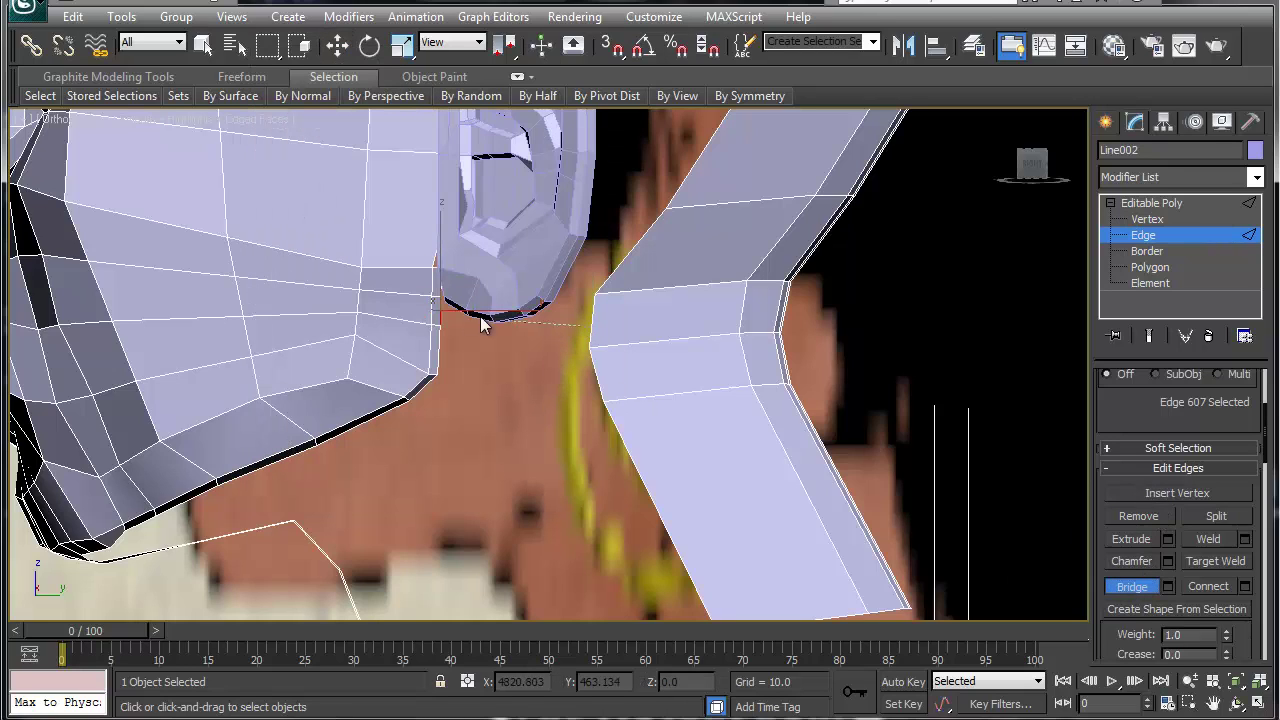
{"action": "left_click", "coordinate": [447, 322]}
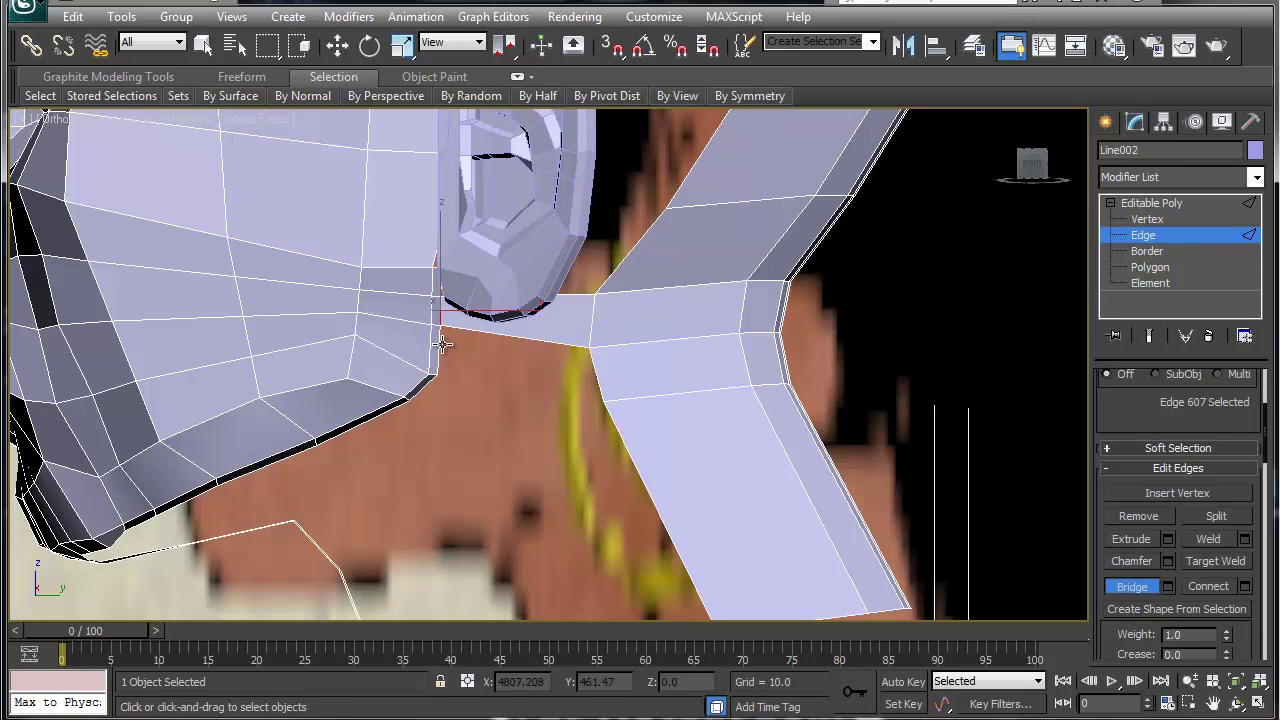
{"action": "left_click", "coordinate": [592, 374]}
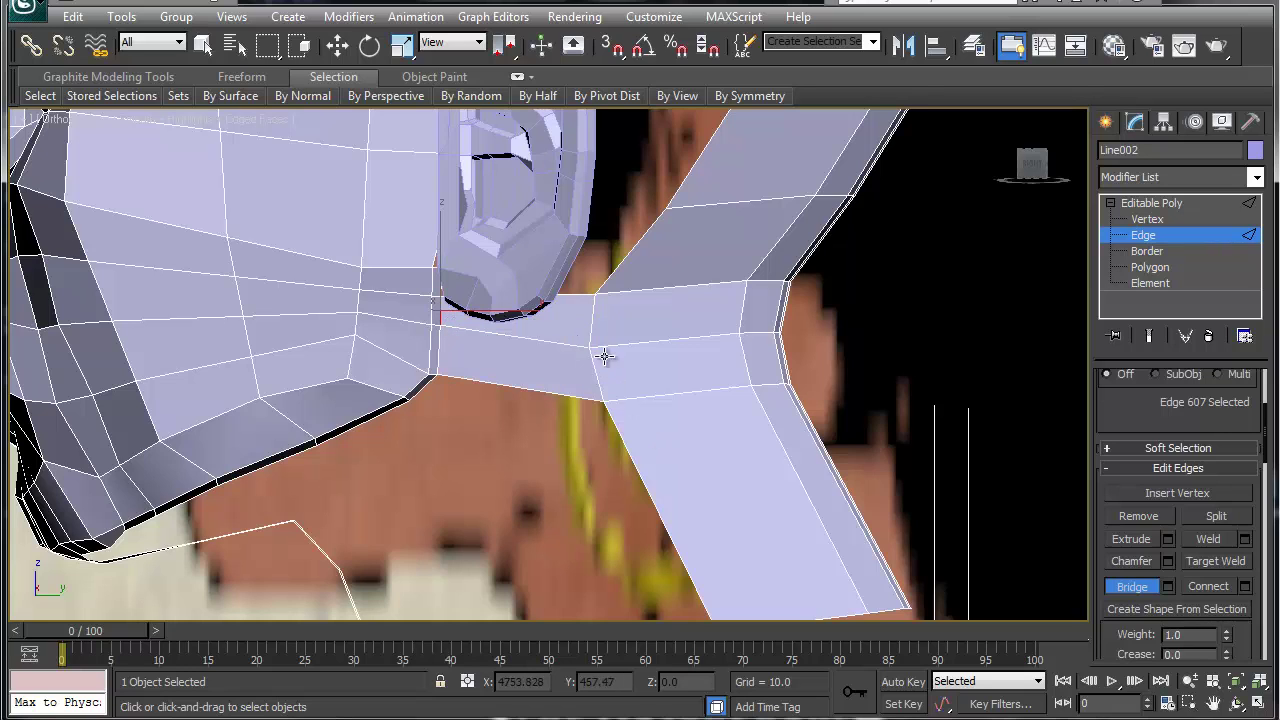
Bridge two neighbouring edges of the front neck strip to the opposite edges along the jaw's underside
{"action": "middle_click_drag", "start_coordinate": [603, 360], "coordinate": [576, 500]}
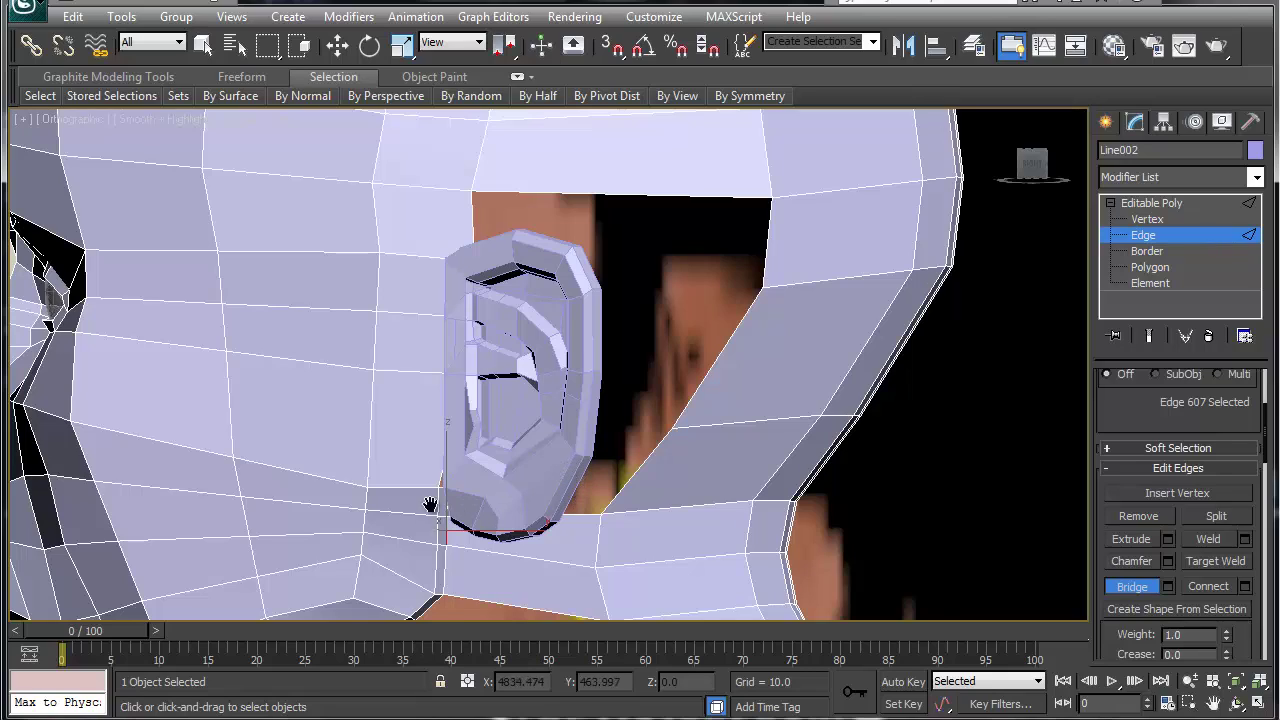
{"action": "middle_click_drag", "start_coordinate": [434, 510], "coordinate": [496, 206]}
{"action": "middle_click_drag", "start_coordinate": [414, 458], "coordinate": [557, 319], "text": "alt"}
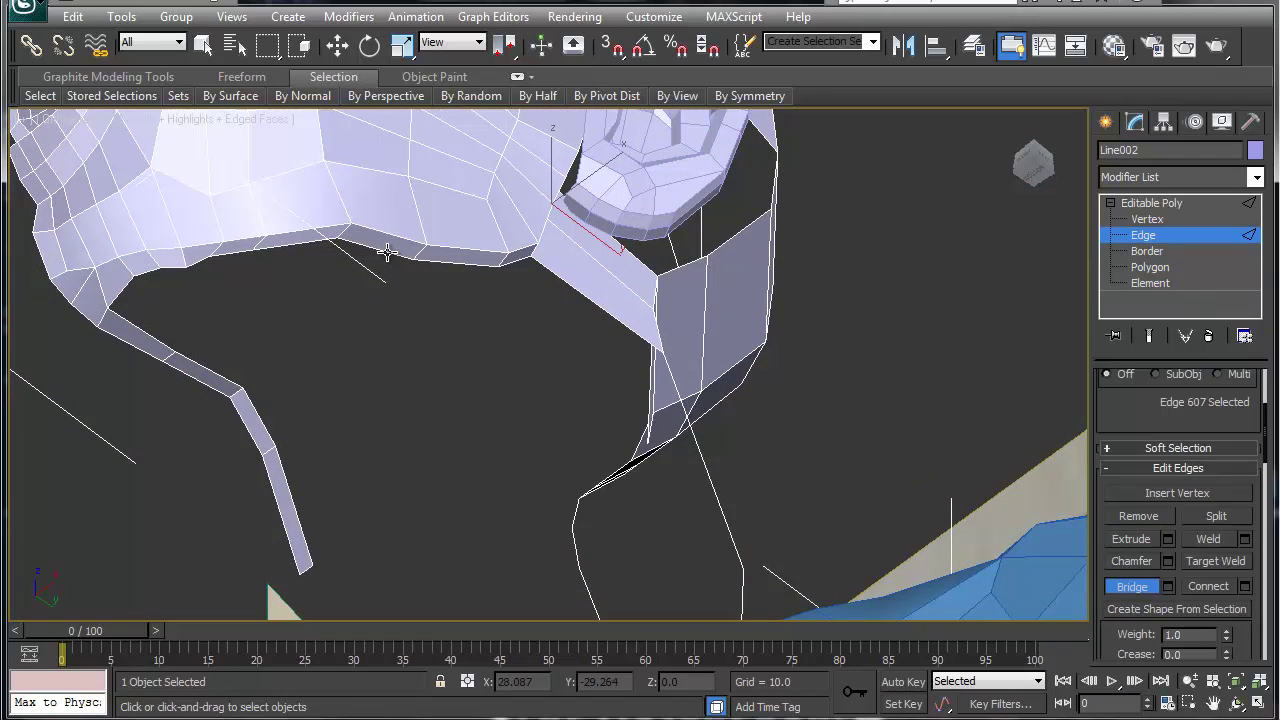
{"action": "left_click", "coordinate": [213, 372]}
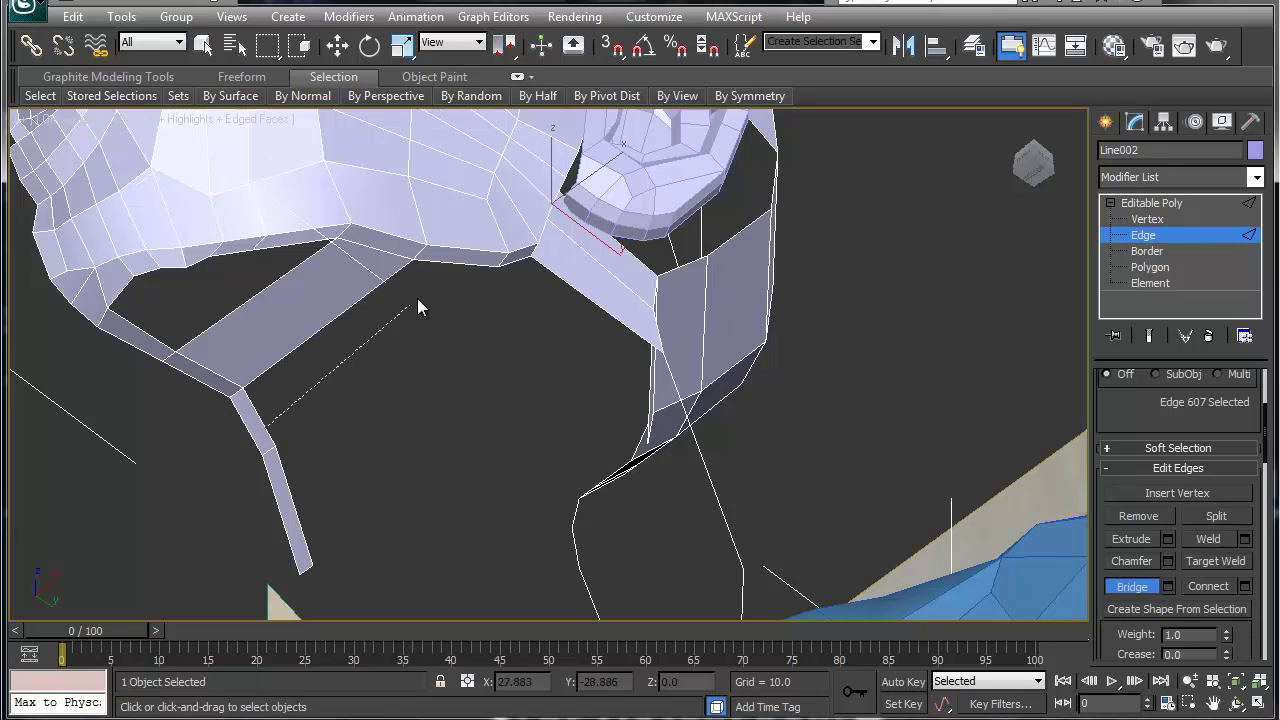
{"action": "left_click", "coordinate": [459, 268]}
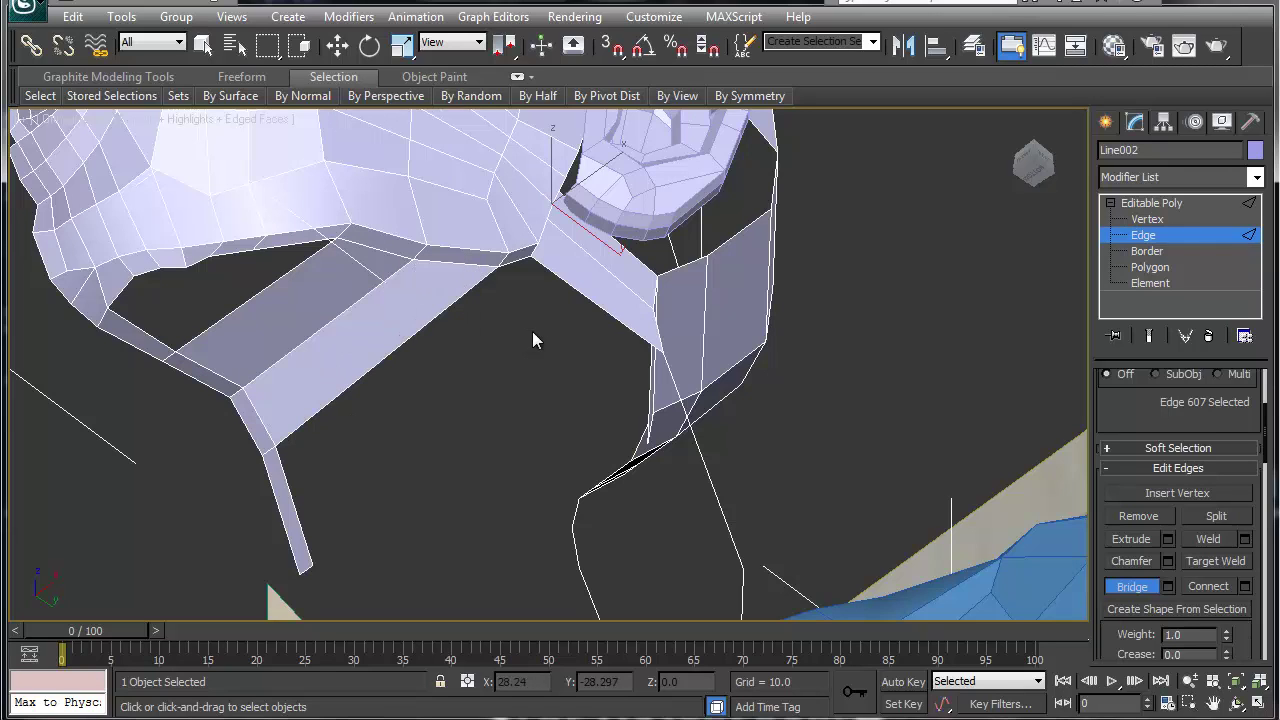
Bridge the lowest edge of the front neck strip to the lowest edge of the back neck strip
{"action": "middle_click_drag", "start_coordinate": [532, 331], "coordinate": [473, 427], "text": "alt"}
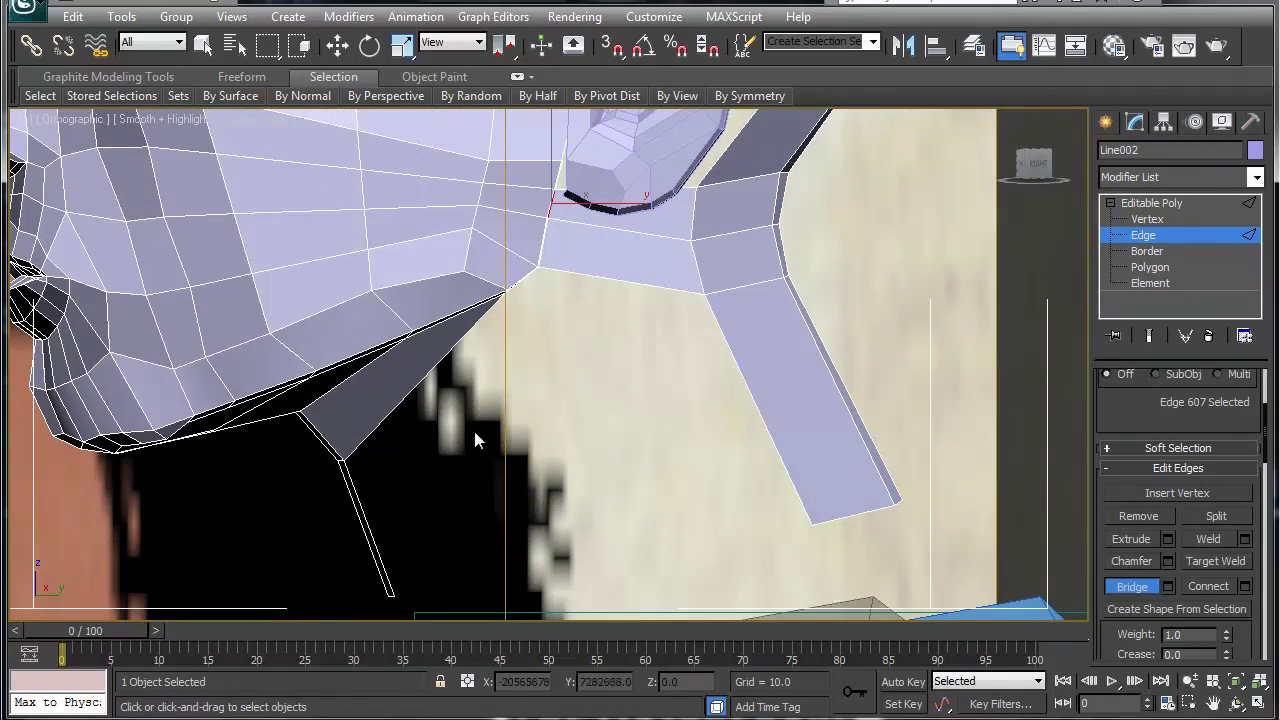
{"action": "left_click", "coordinate": [361, 505]}
{"action": "left_click", "coordinate": [760, 412]}
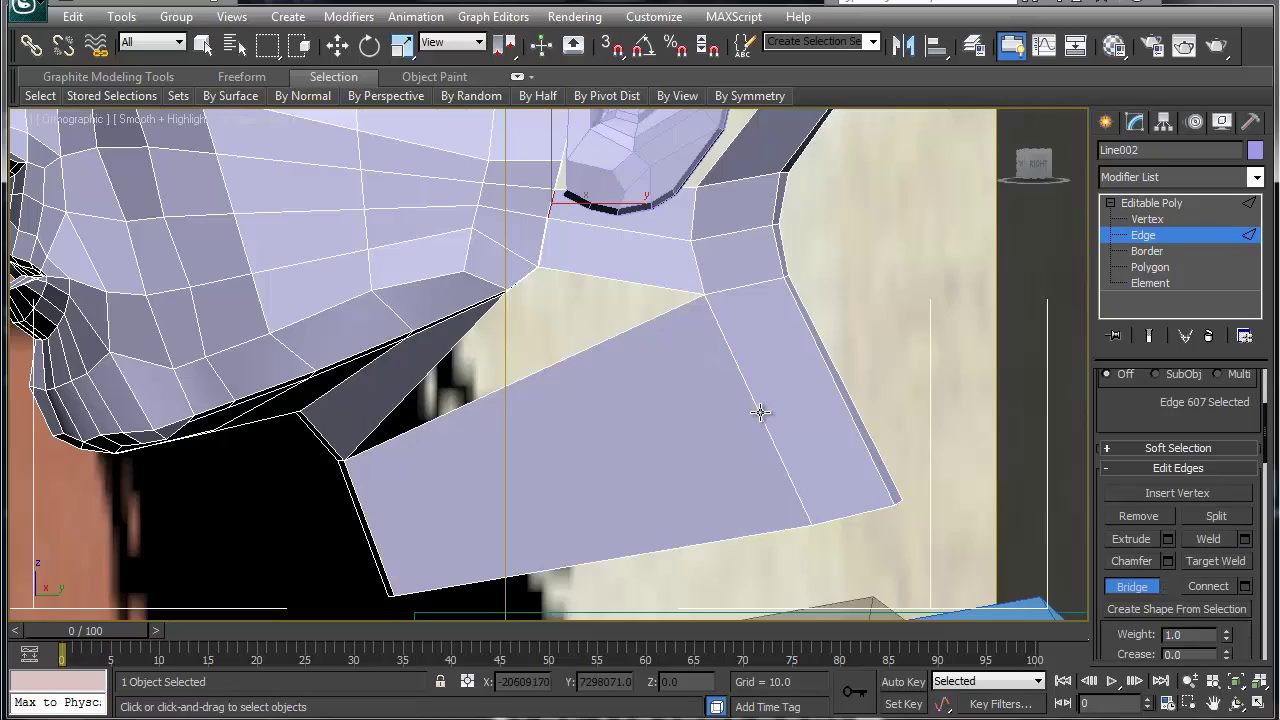
Connect the upper and lower edges of the large neck-side polygon with one edge through its middle
{"action": "mouse_move", "coordinate": [686, 391]}
{"action": "middle_mouse_down", "text": "alt"}
{"action": "mouse_move", "coordinate": [726, 386]}
{"action": "mouse_move", "coordinate": [600, 398]}
{"action": "mouse_move", "coordinate": [711, 386]}
{"action": "mouse_move", "coordinate": [698, 391]}
{"action": "middle_mouse_up", "text": "alt"}
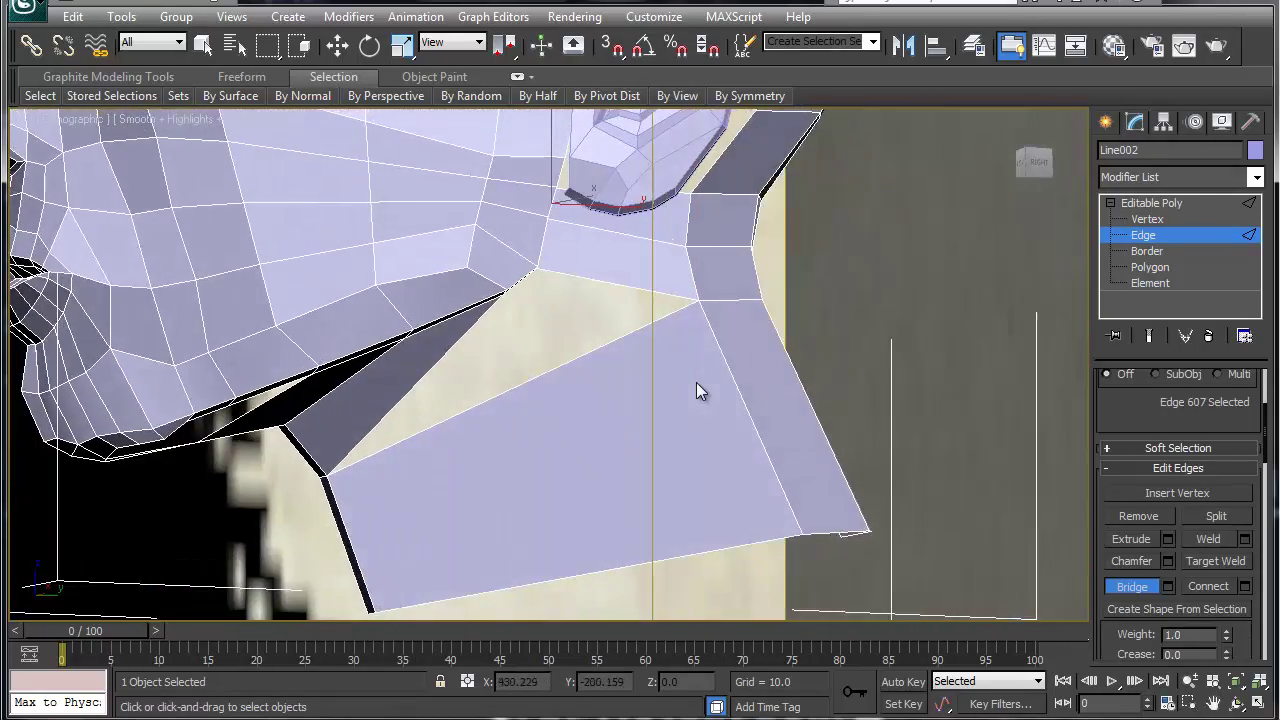
{"action": "key", "text": "w"}
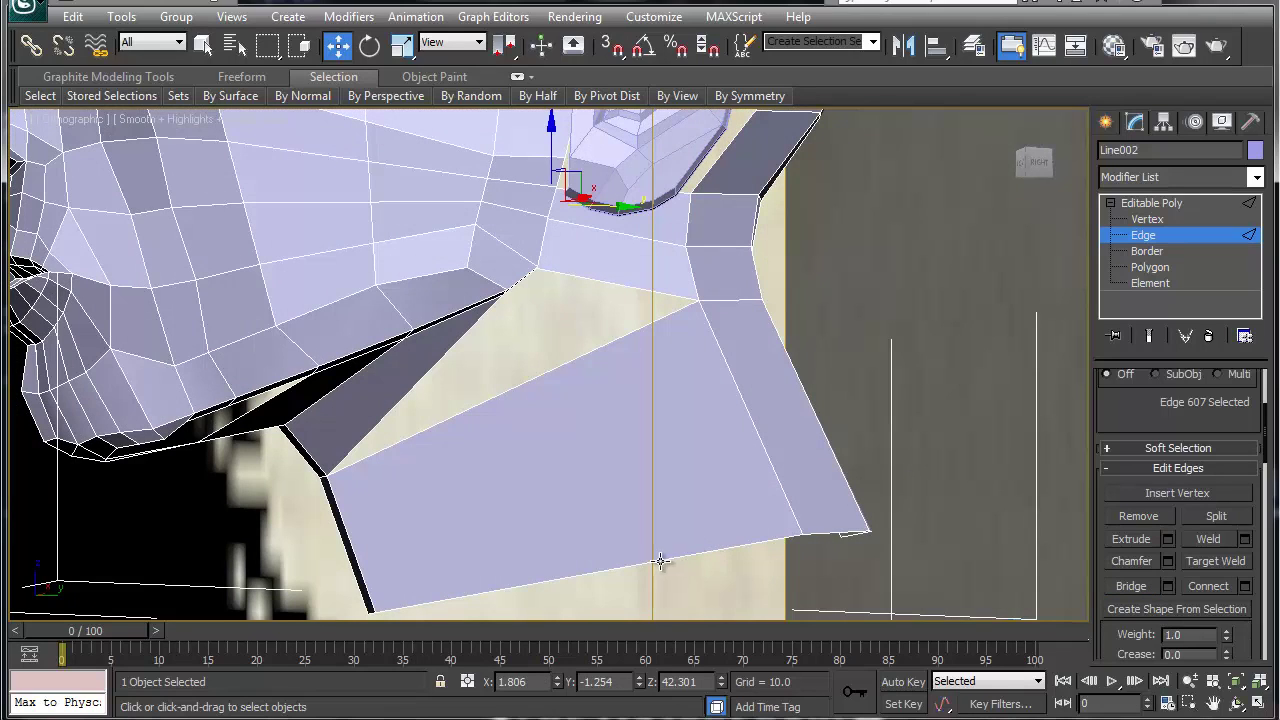
{"action": "left_click", "coordinate": [649, 560]}
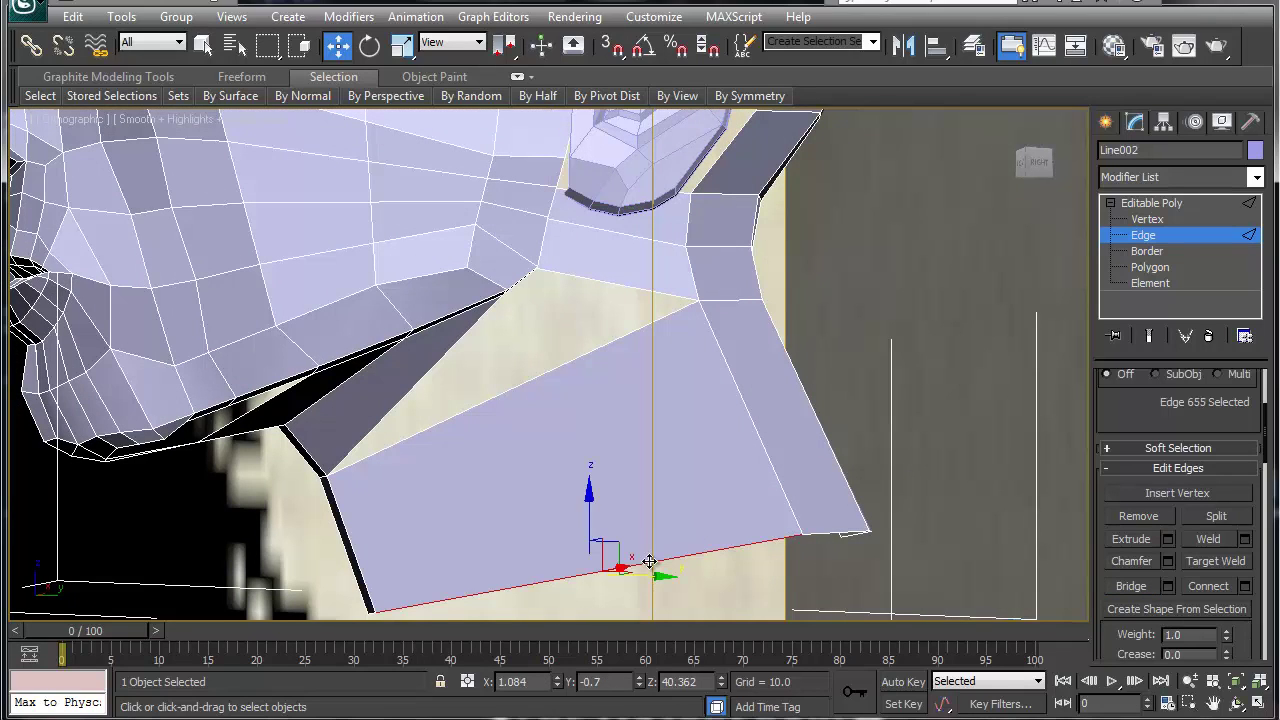
{"action": "double_click", "coordinate": [649, 561]}
{"action": "left_click", "coordinate": [649, 561]}
{"action": "key", "text": "alt+r"}
{"action": "right_click", "coordinate": [648, 566]}
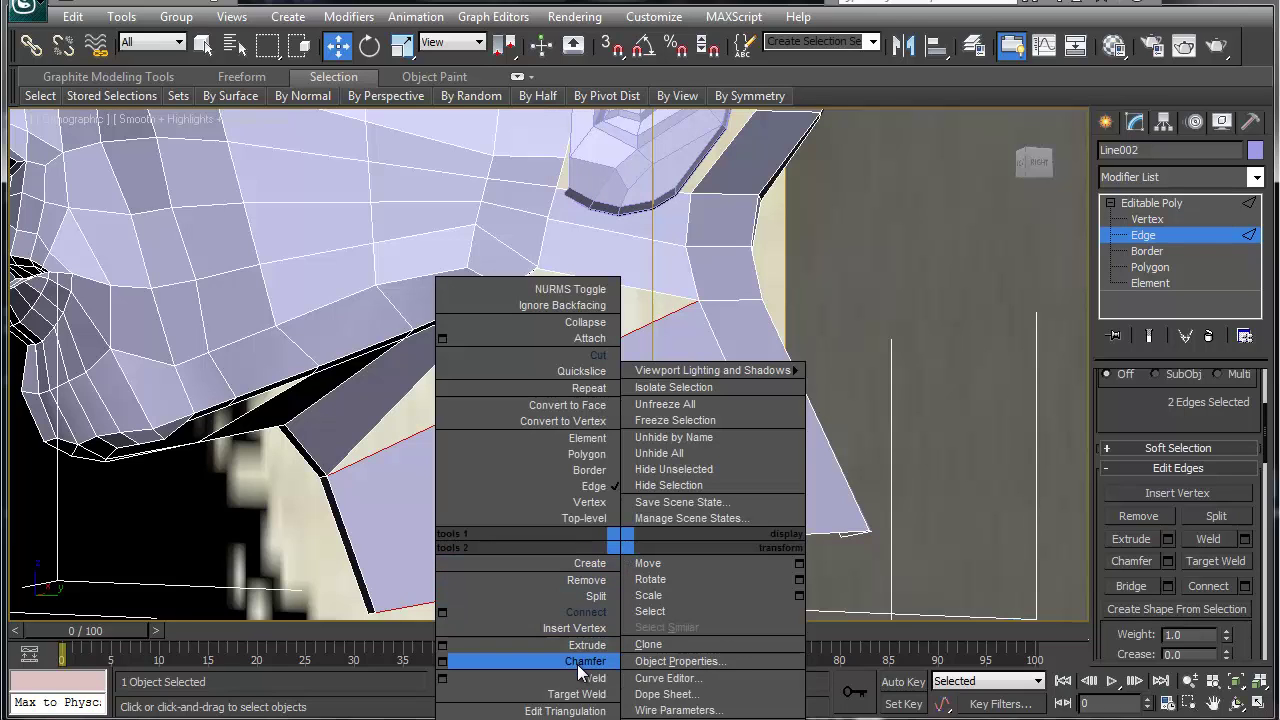
{"action": "left_click", "coordinate": [577, 612]}
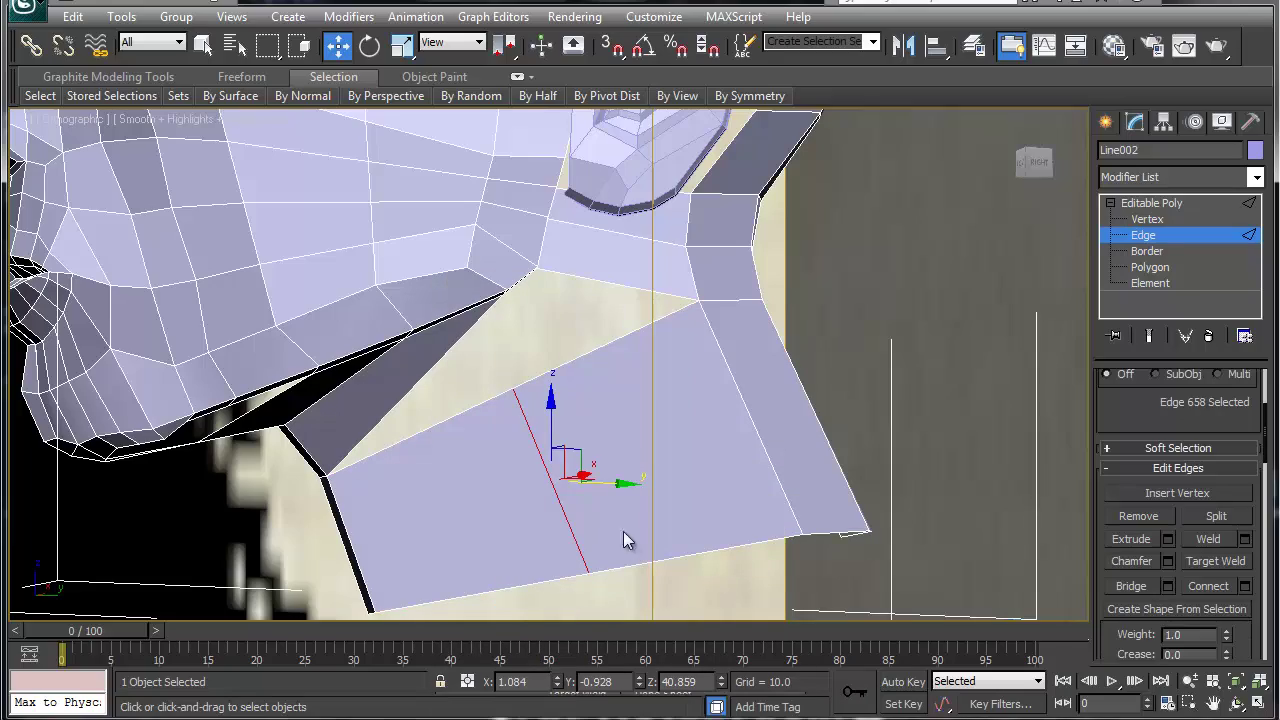
Move the new middle edge of the neck side outward, shifting it in the horizontal plane to round the neck
{"action": "middle_click_drag", "start_coordinate": [606, 463], "coordinate": [551, 516], "text": "alt"}
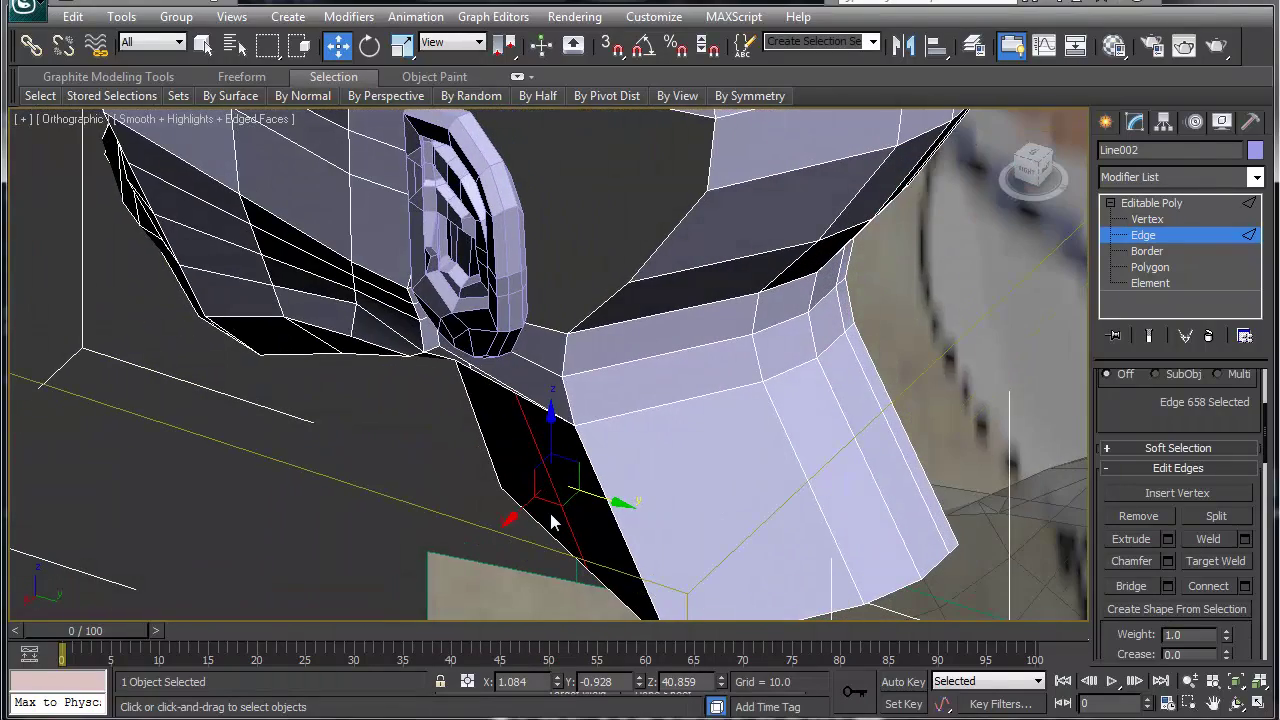
{"action": "left_click_drag", "start_coordinate": [556, 496], "coordinate": [477, 510]}
{"action": "middle_click_drag", "start_coordinate": [477, 510], "coordinate": [585, 548], "text": "alt"}
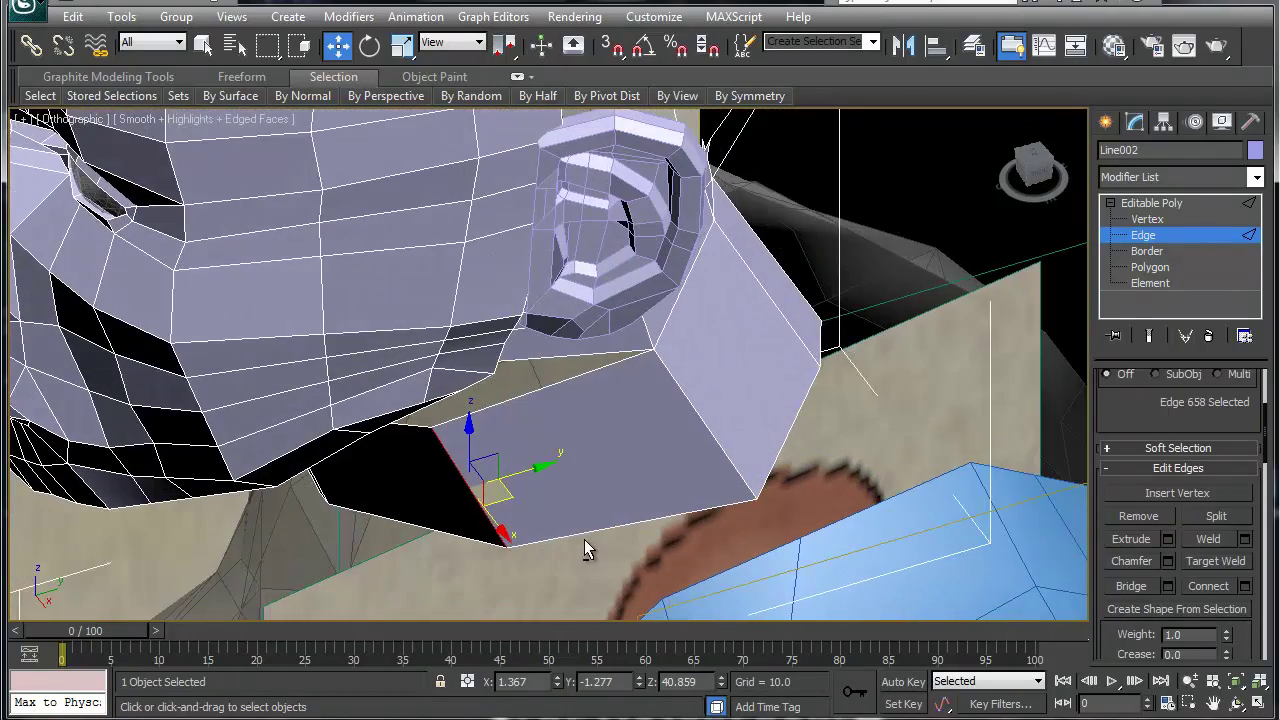
{"action": "left_click_drag", "start_coordinate": [508, 497], "coordinate": [535, 512]}
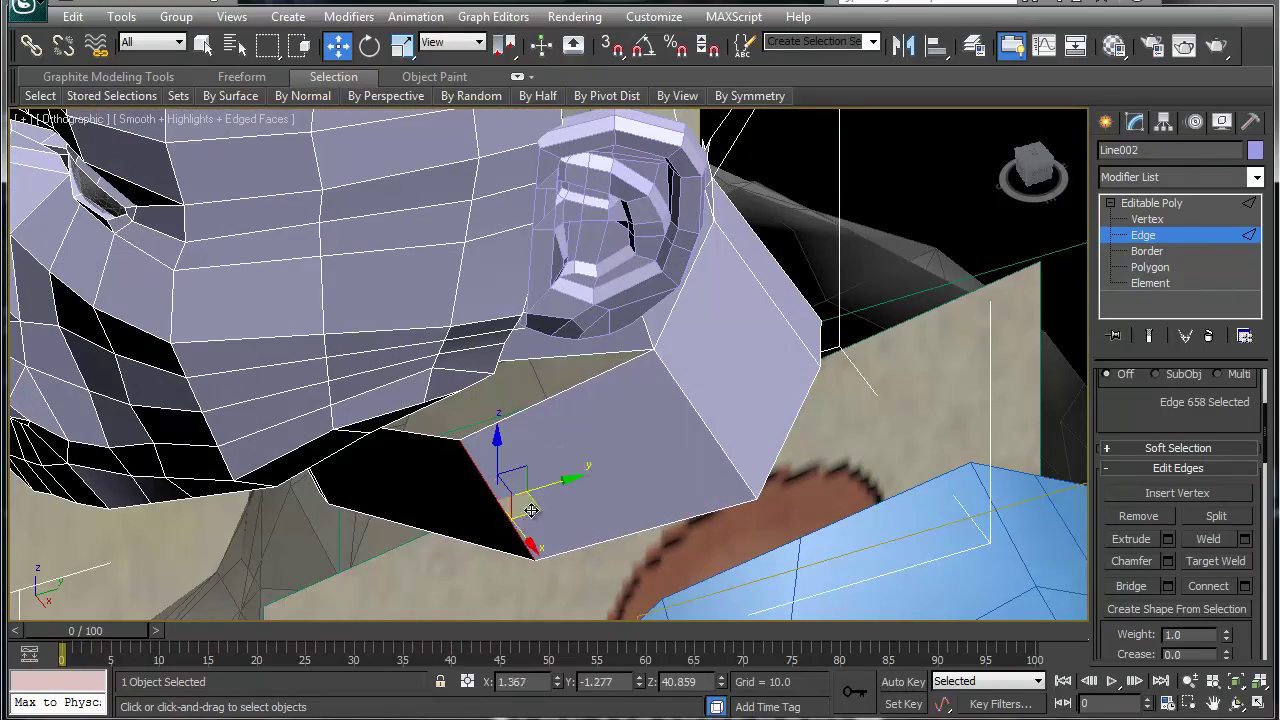
{"action": "middle_click_drag", "start_coordinate": [564, 515], "coordinate": [492, 443], "text": "alt"}
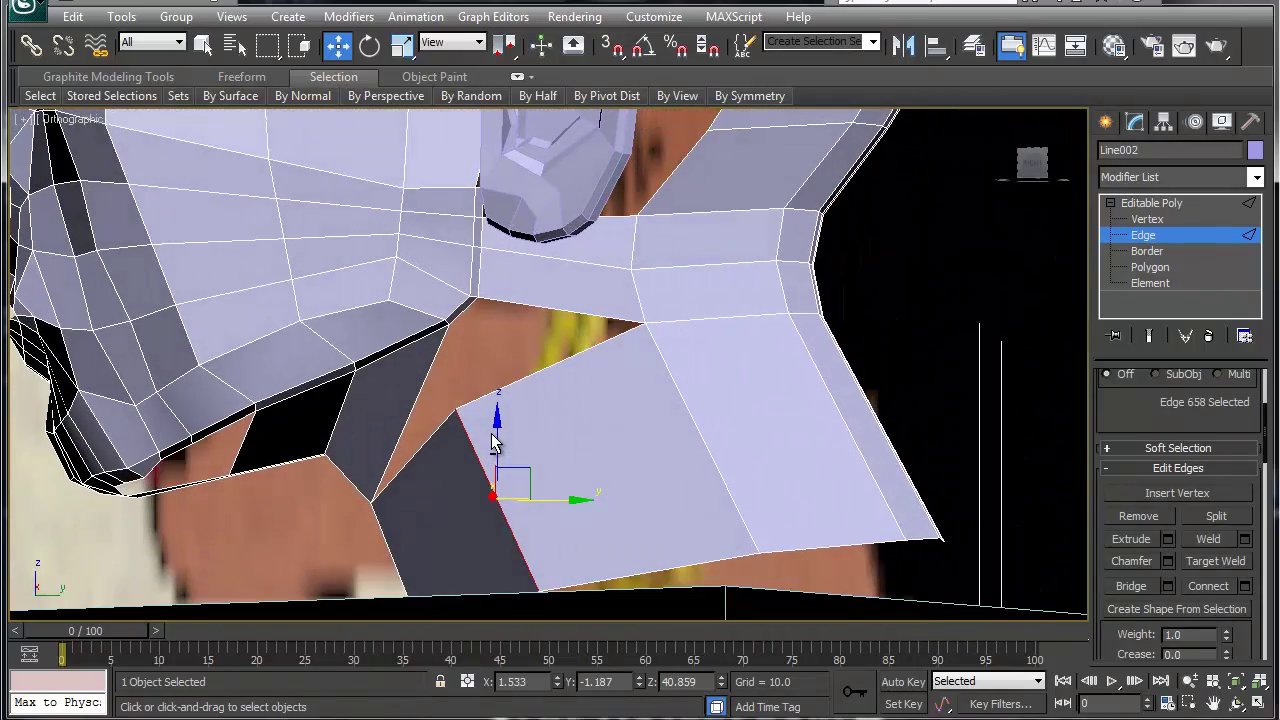
{"action": "left_click", "coordinate": [467, 311]}
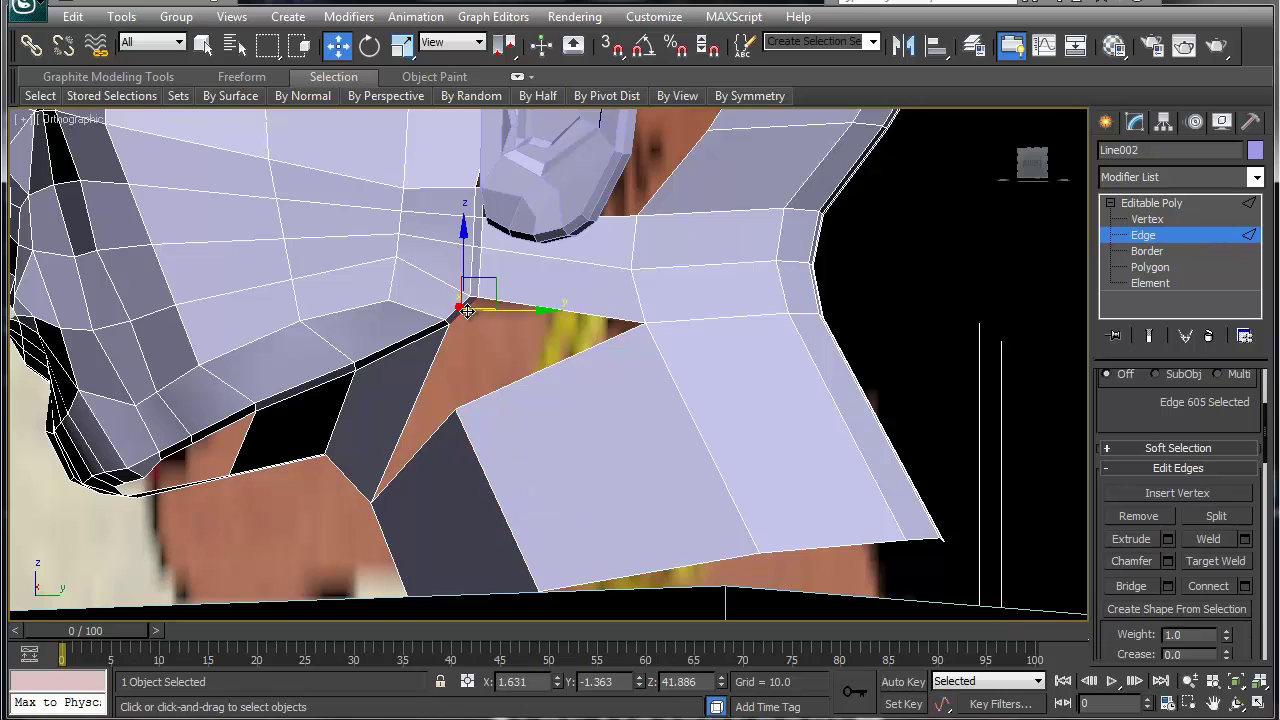
{"action": "right_click", "coordinate": [467, 312]}
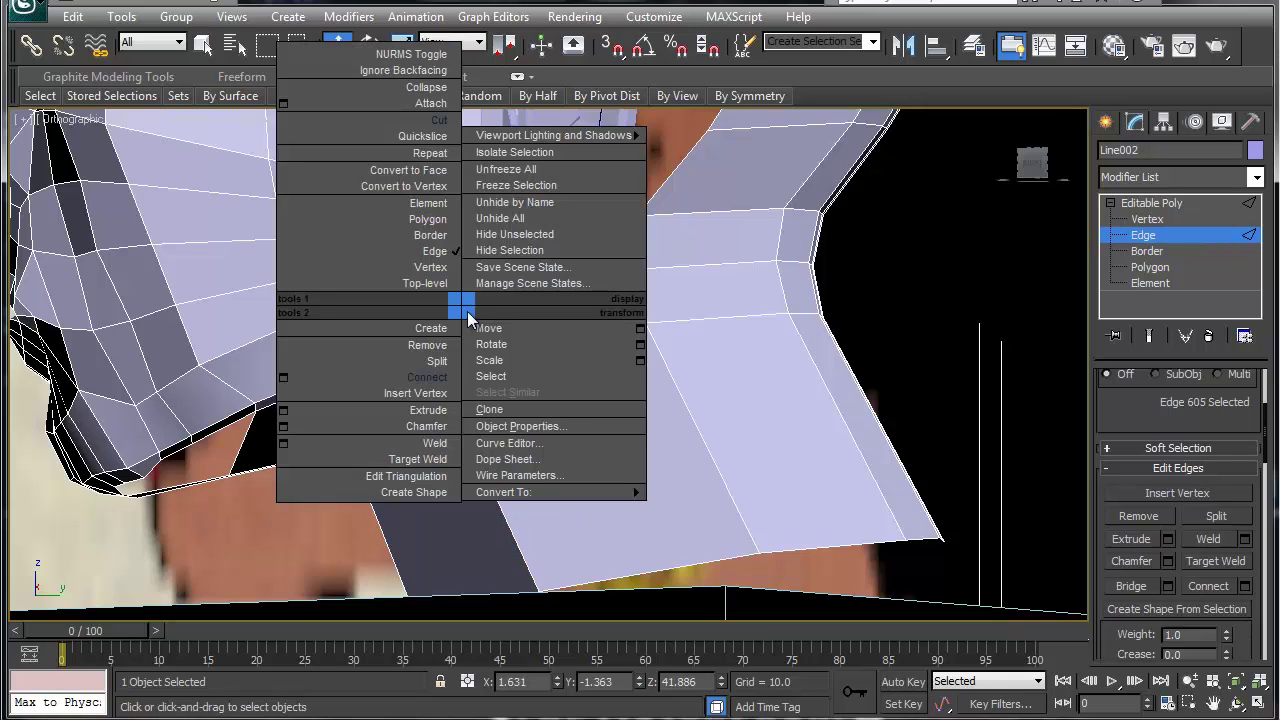
{"action": "left_click", "coordinate": [638, 534]}
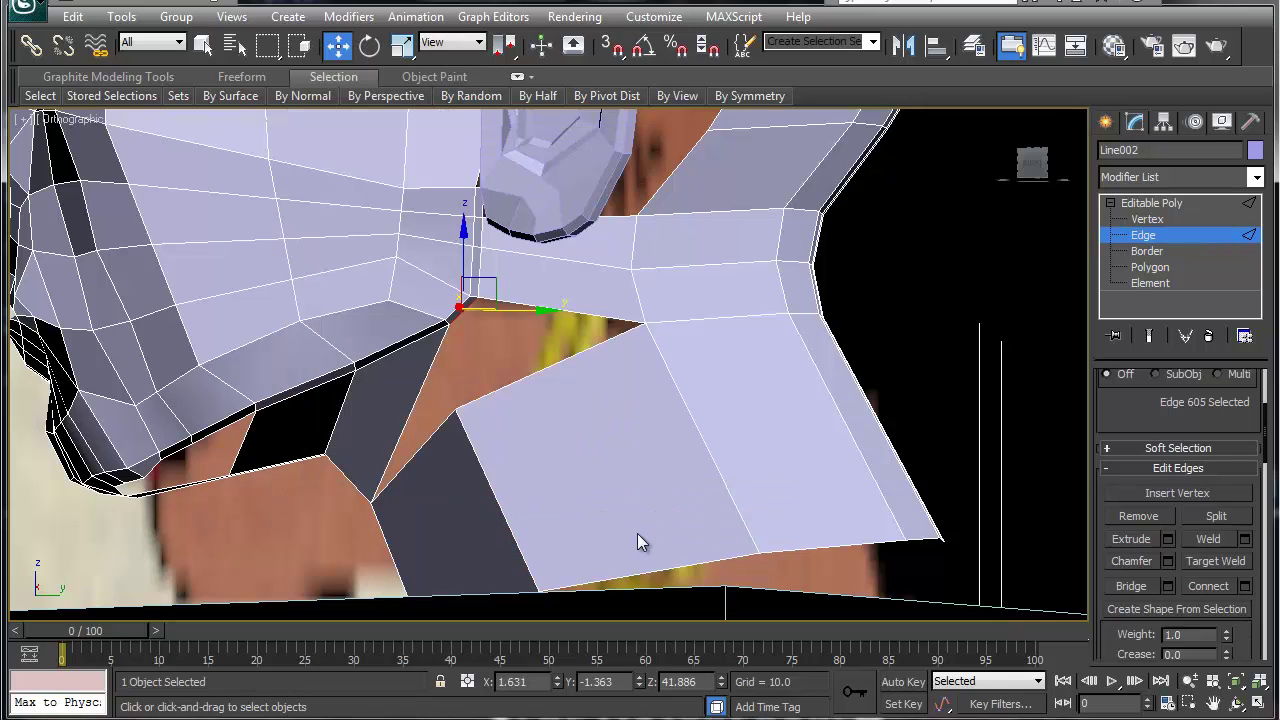
Connect the upper and lower edges of the neck polygon behind the middle edge and move the new edge about 0.12 outward along X
{"action": "left_click", "coordinate": [548, 368]}
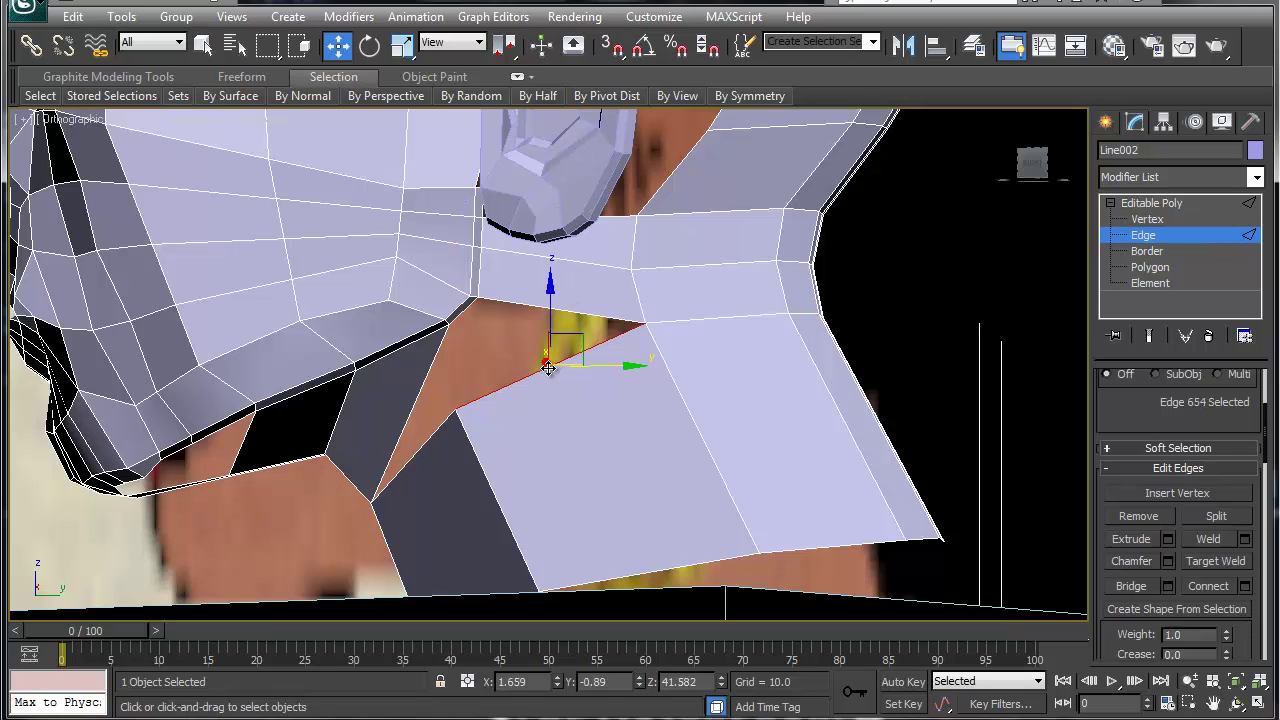
{"action": "key", "text": "alt+r"}
{"action": "right_click", "coordinate": [548, 368]}
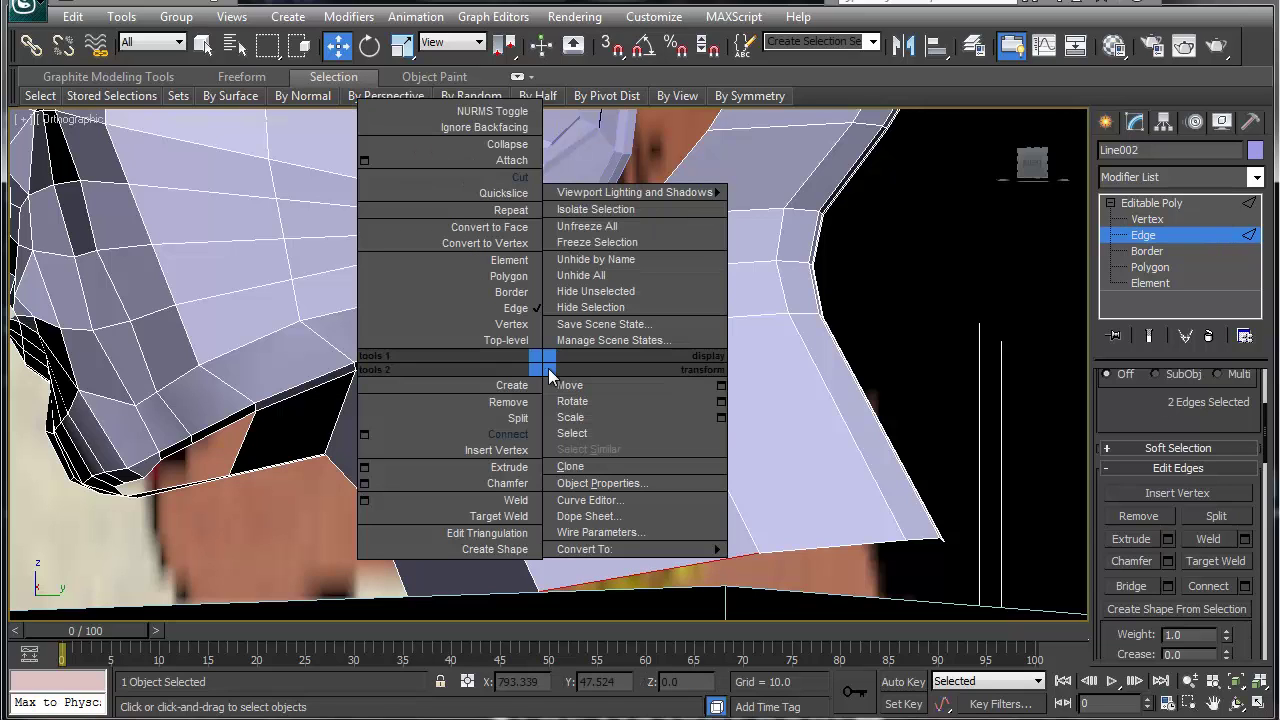
{"action": "left_click", "coordinate": [512, 434]}
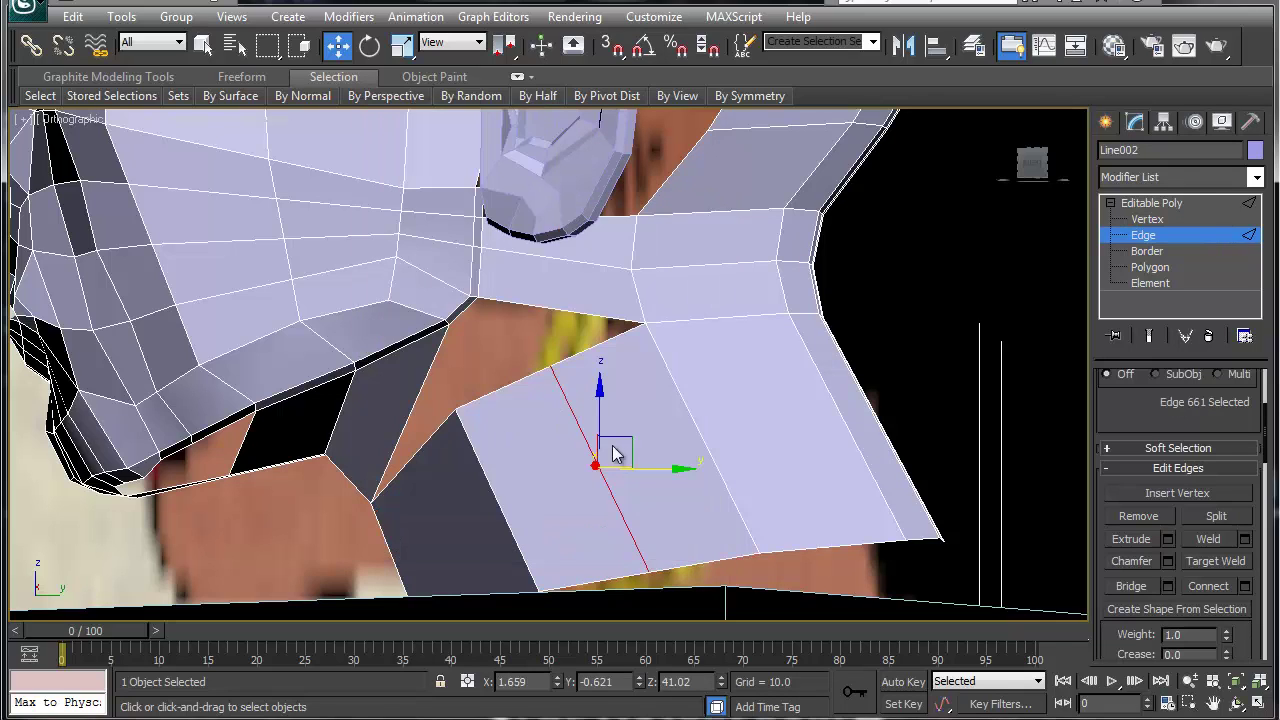
{"action": "middle_click_drag", "start_coordinate": [616, 470], "coordinate": [663, 517], "text": "alt"}
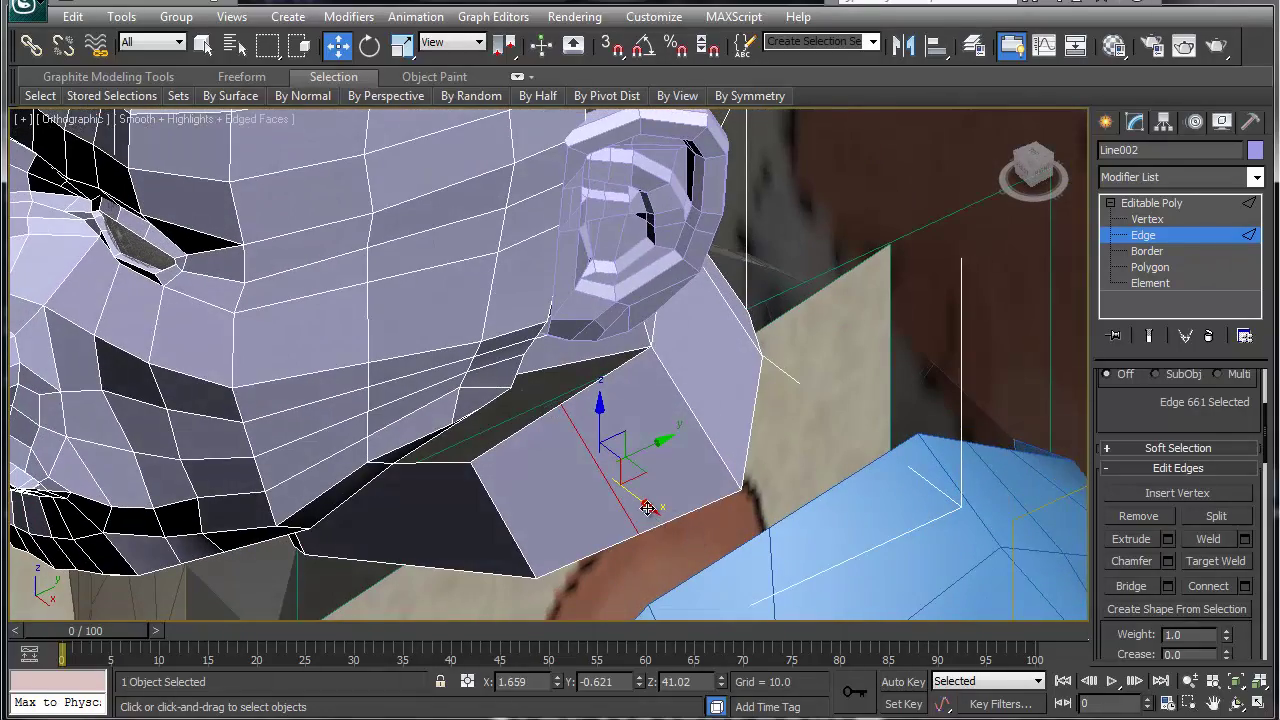
{"action": "left_click_drag", "start_coordinate": [650, 507], "coordinate": [659, 515]}
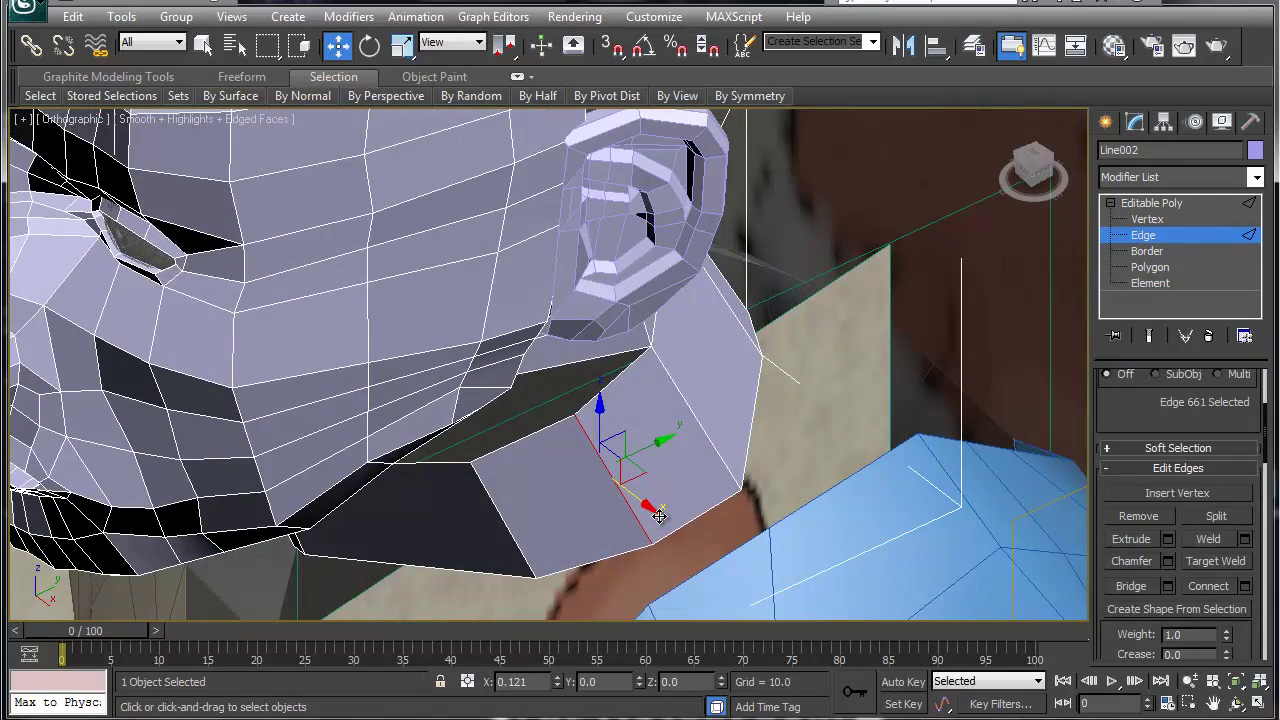
Connect the edge ring across the strip below the earlobe and move the new vertical edges slightly outward along X
{"action": "middle_click_drag", "start_coordinate": [645, 509], "coordinate": [558, 445], "text": "alt"}
{"action": "left_click", "coordinate": [572, 316]}
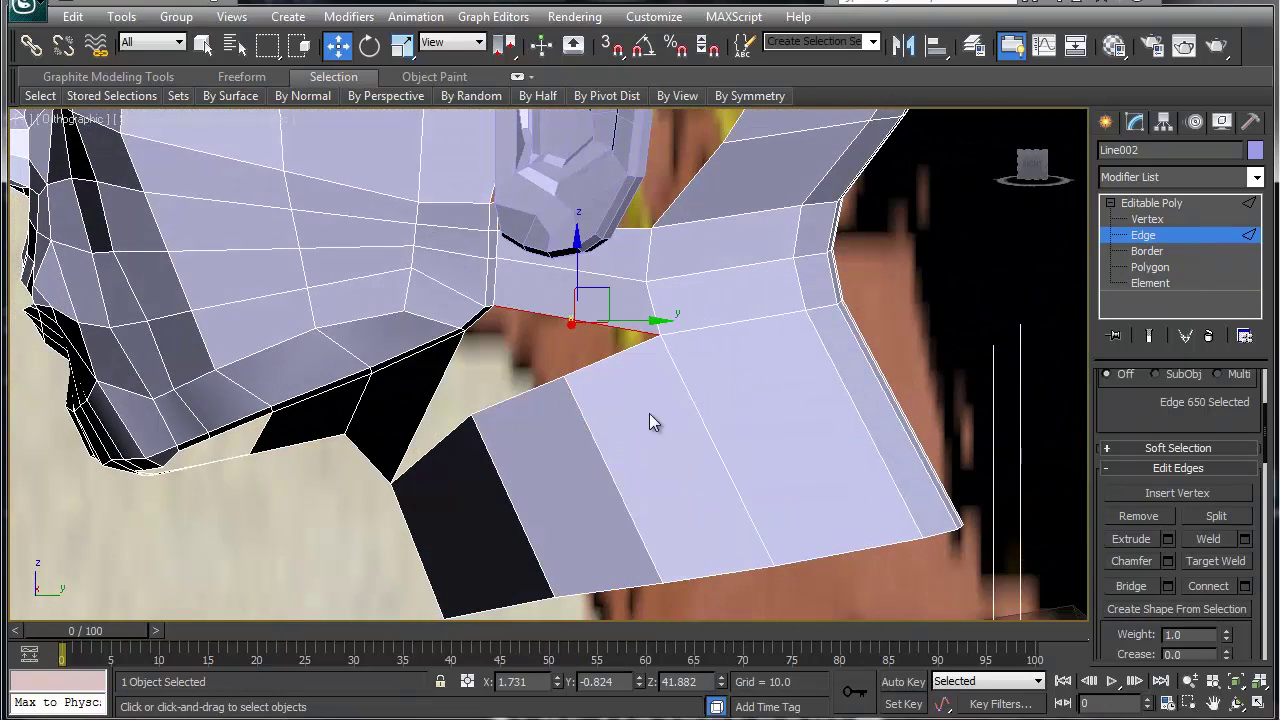
{"action": "key", "text": "alt+l"}
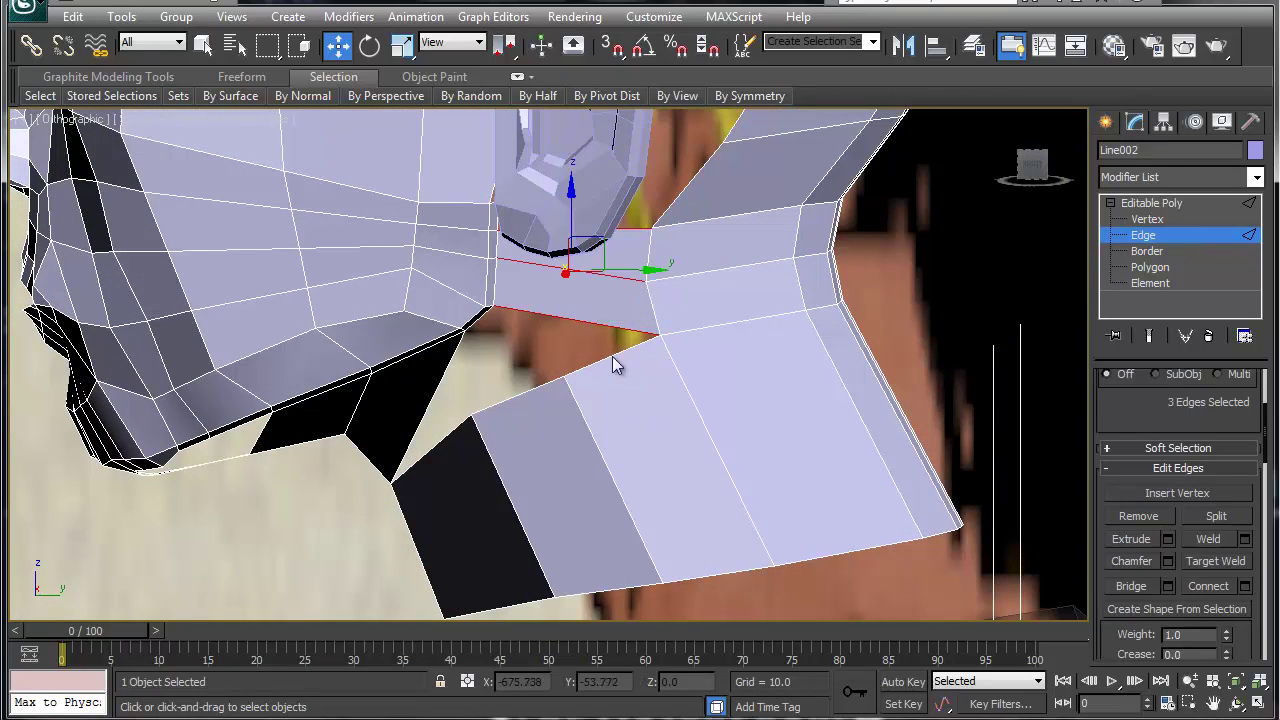
{"action": "right_click", "coordinate": [561, 318]}
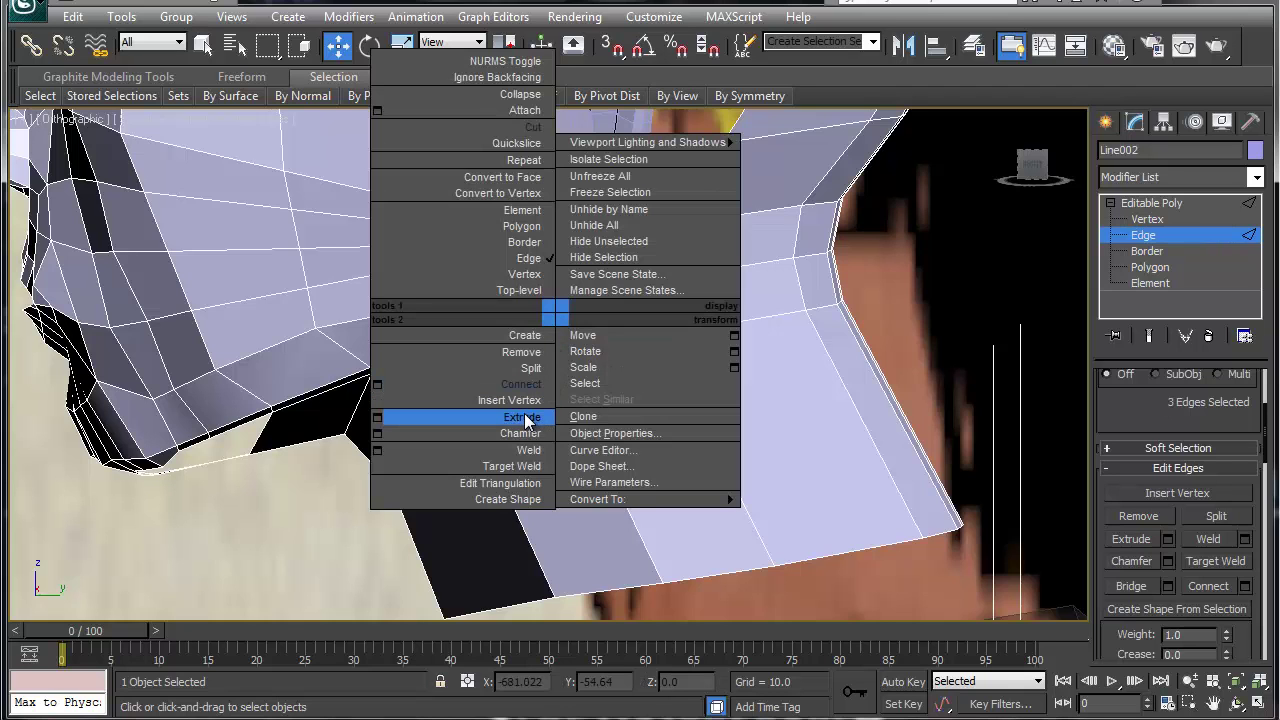
{"action": "left_click", "coordinate": [539, 384]}
{"action": "middle_click_drag", "start_coordinate": [629, 348], "coordinate": [712, 374], "text": "alt"}
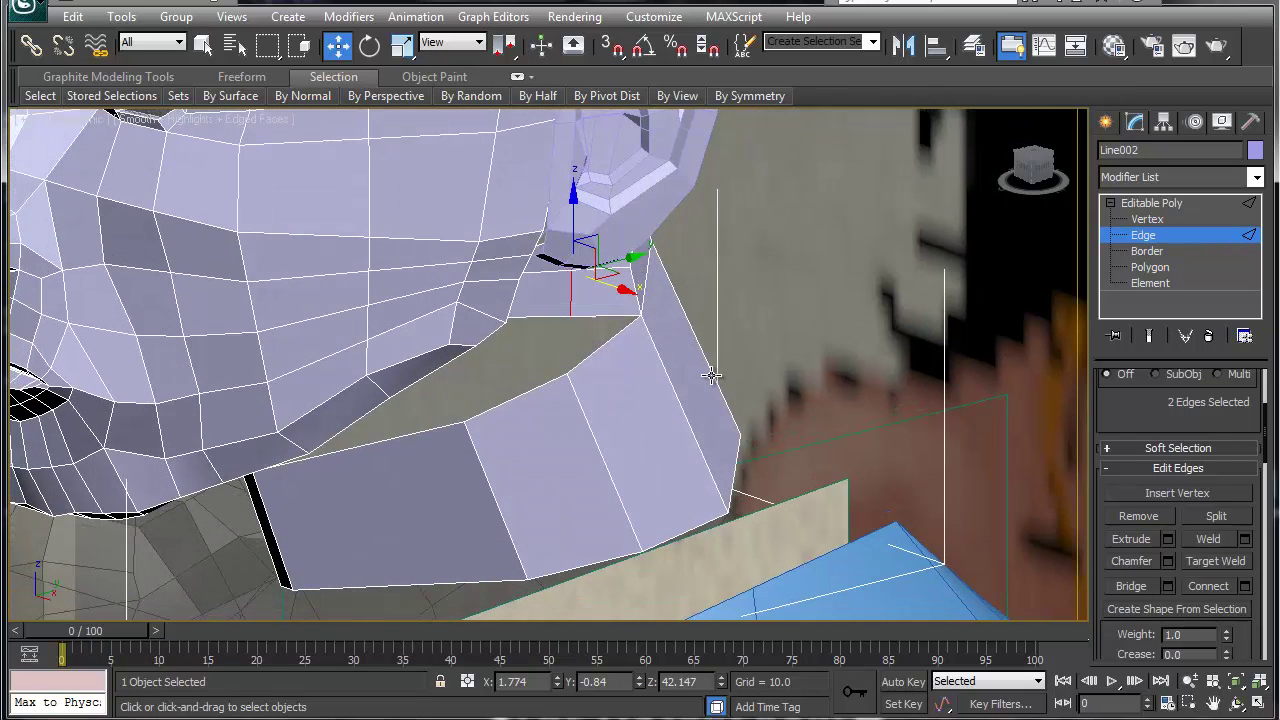
{"action": "left_click_drag", "start_coordinate": [624, 287], "coordinate": [648, 292]}
Bridge the neck side's two open upper edges to the short jaw-corner edge and the lower edge of the strip beneath the ear
{"action": "middle_click_drag", "start_coordinate": [649, 418], "coordinate": [573, 387], "text": "alt"}
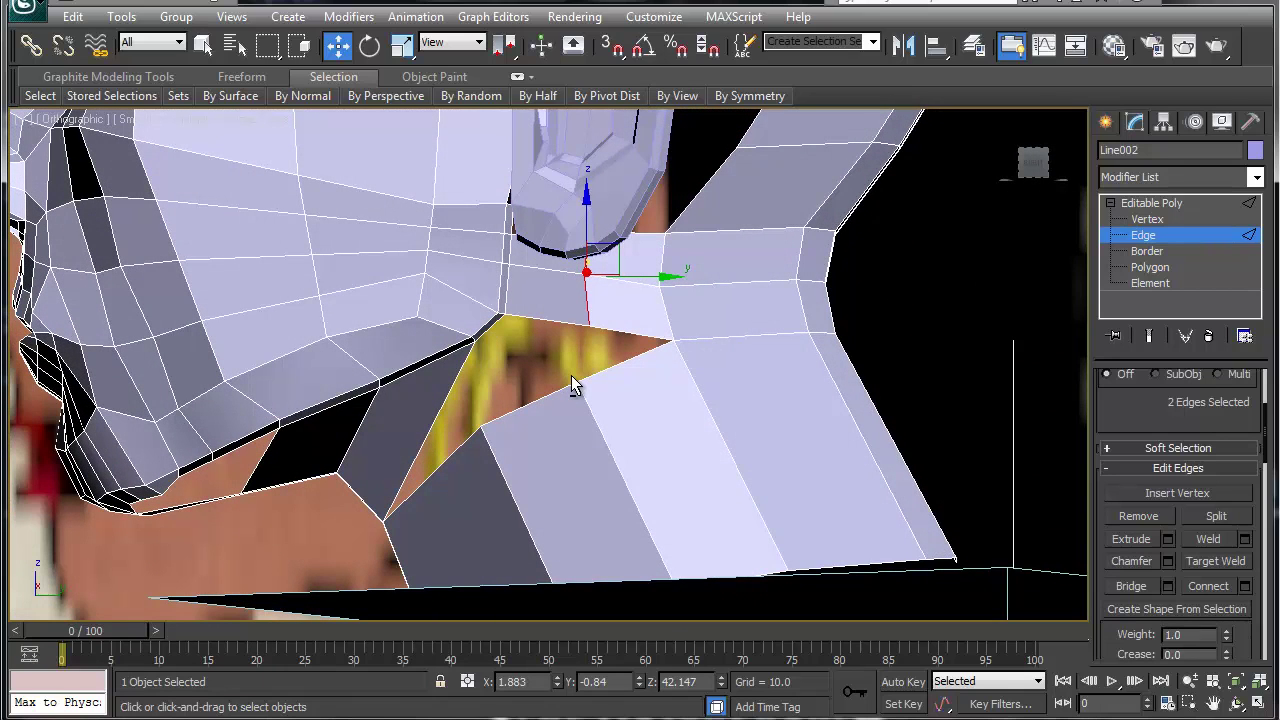
{"action": "left_click", "coordinate": [548, 396]}
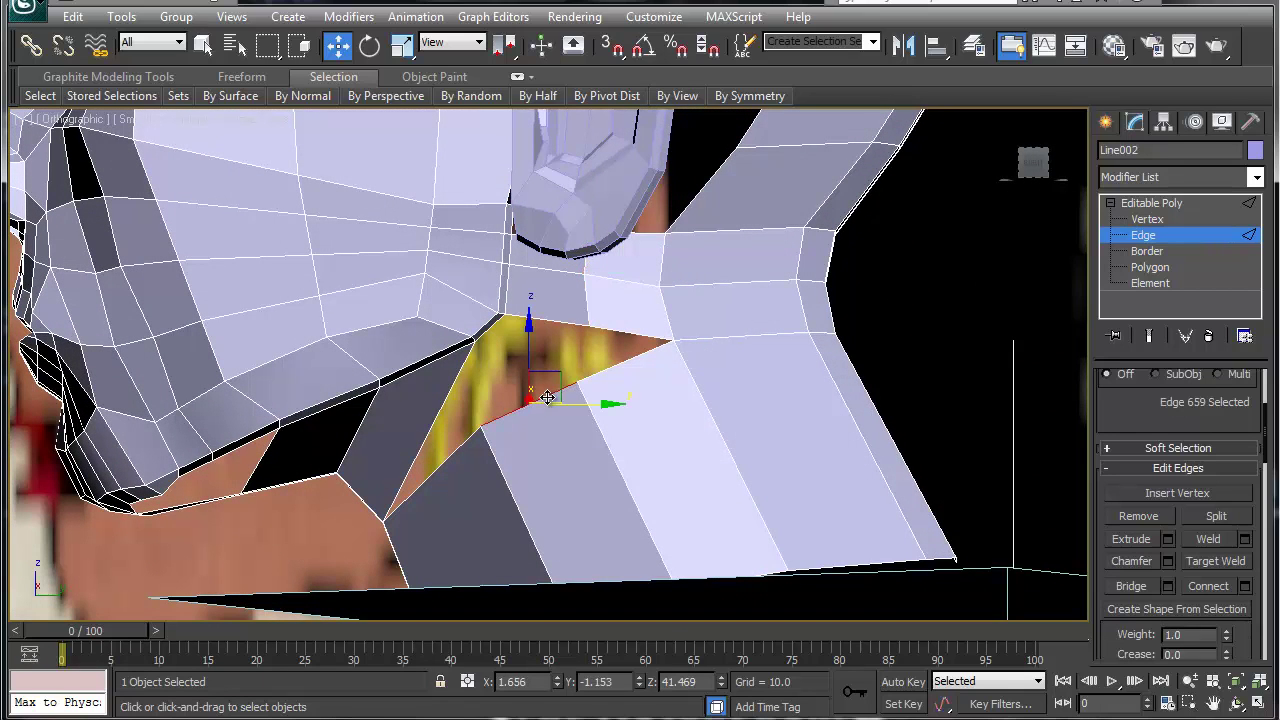
{"action": "right_click", "coordinate": [547, 397]}
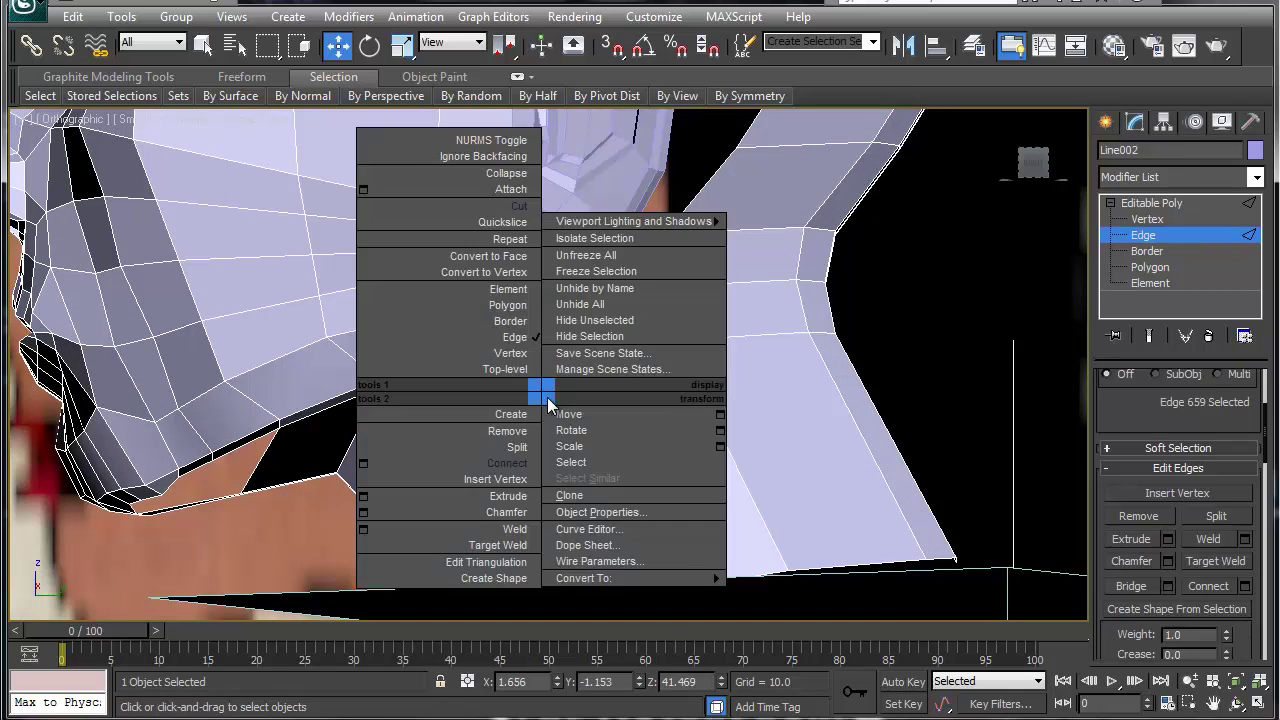
{"action": "left_click", "coordinate": [1131, 586]}
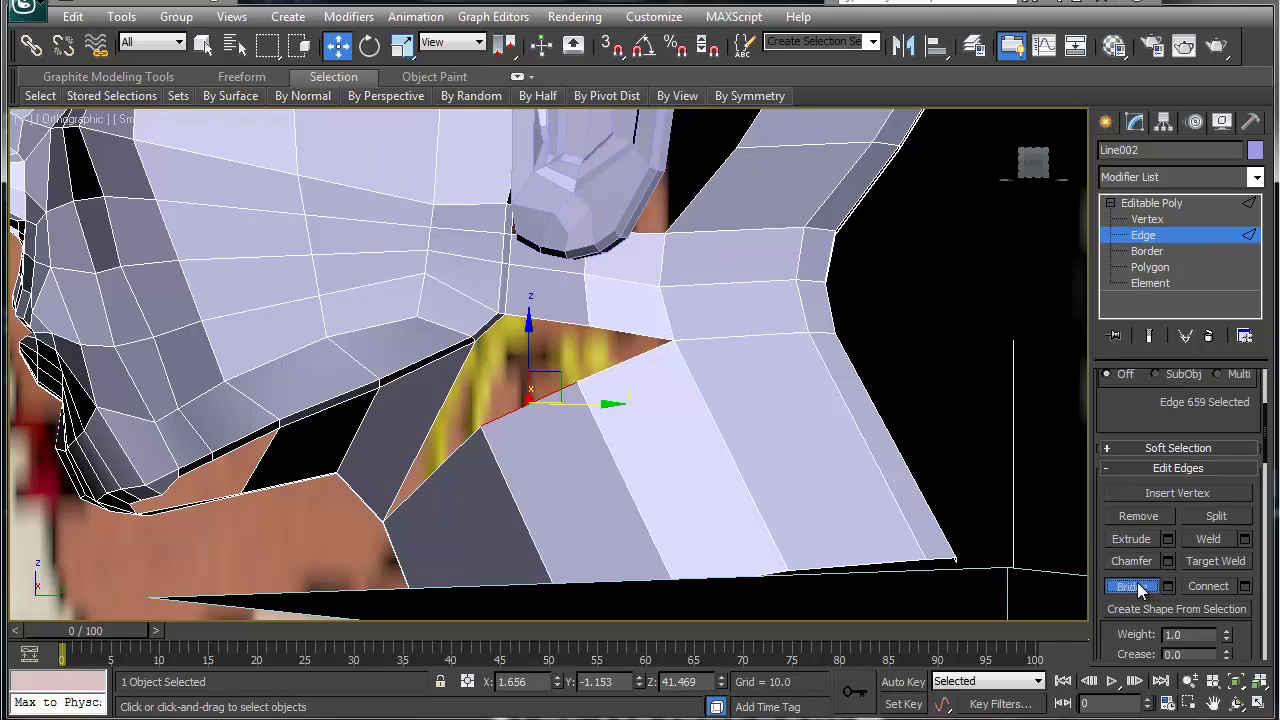
{"action": "left_click", "coordinate": [523, 404]}
{"action": "left_click", "coordinate": [493, 323]}
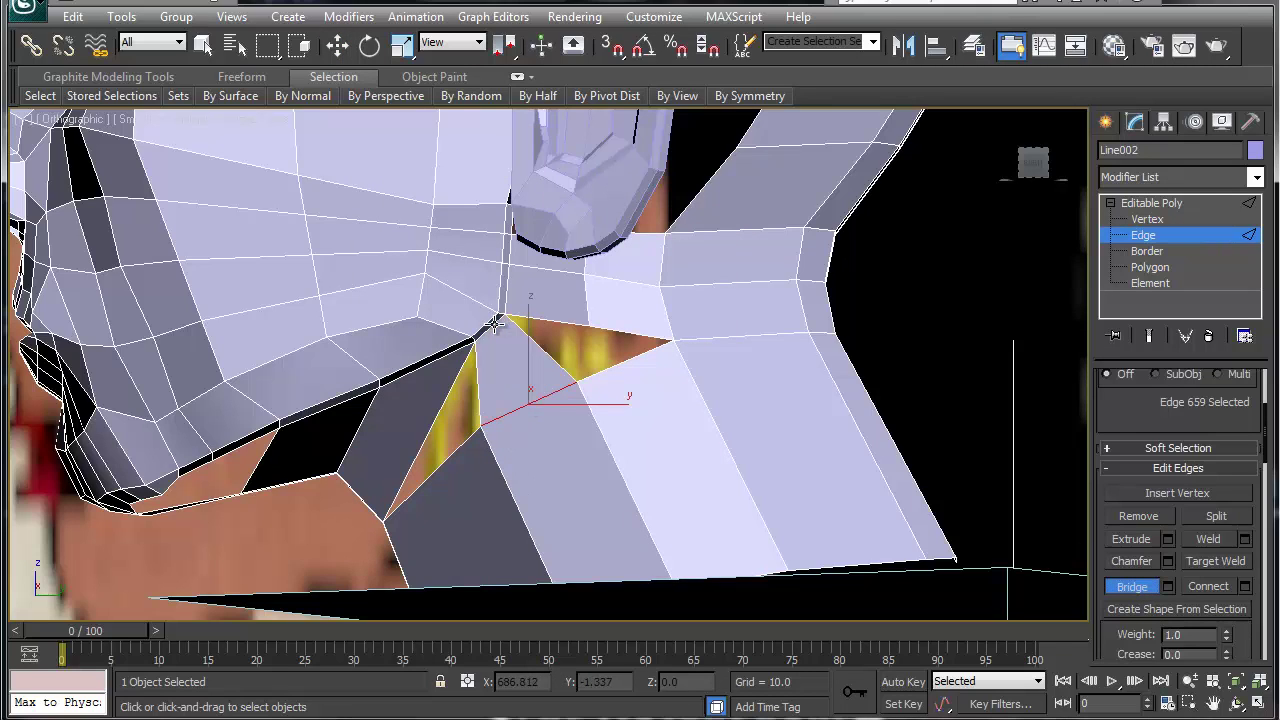
{"action": "left_click", "coordinate": [598, 369]}
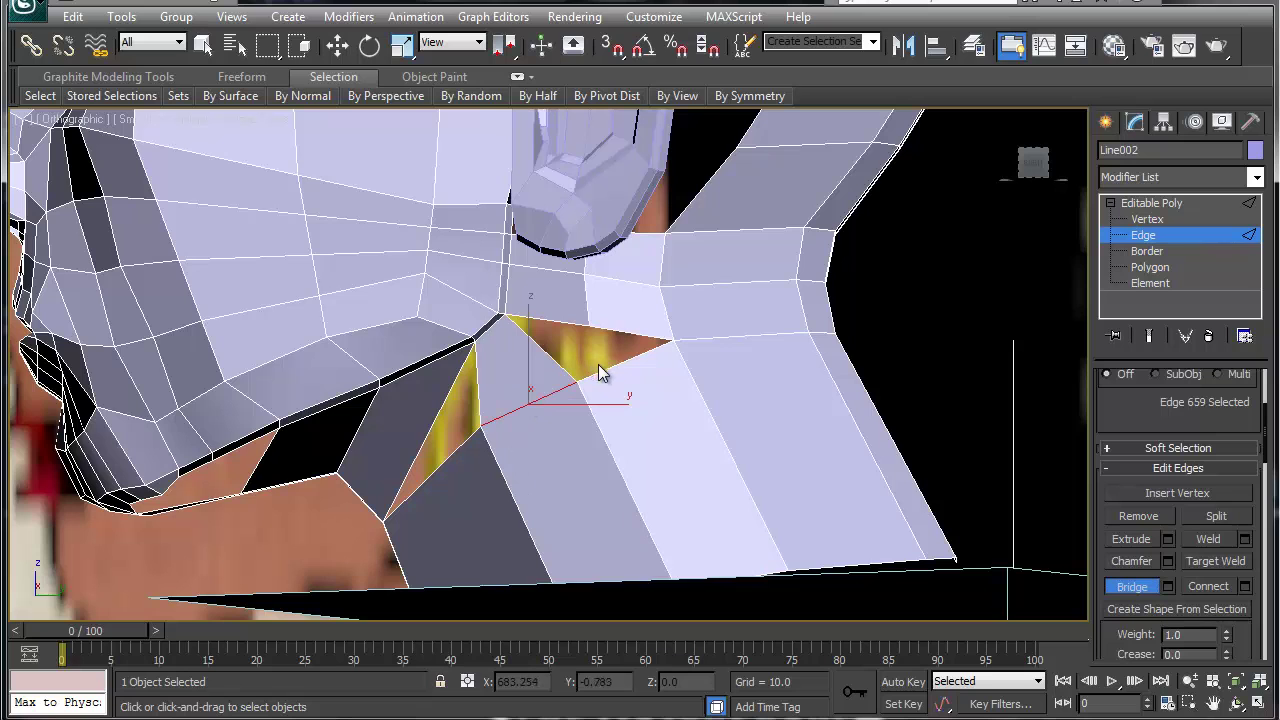
{"action": "left_click", "coordinate": [562, 326]}
{"action": "middle_click_drag", "start_coordinate": [569, 400], "coordinate": [539, 420], "text": "alt"}
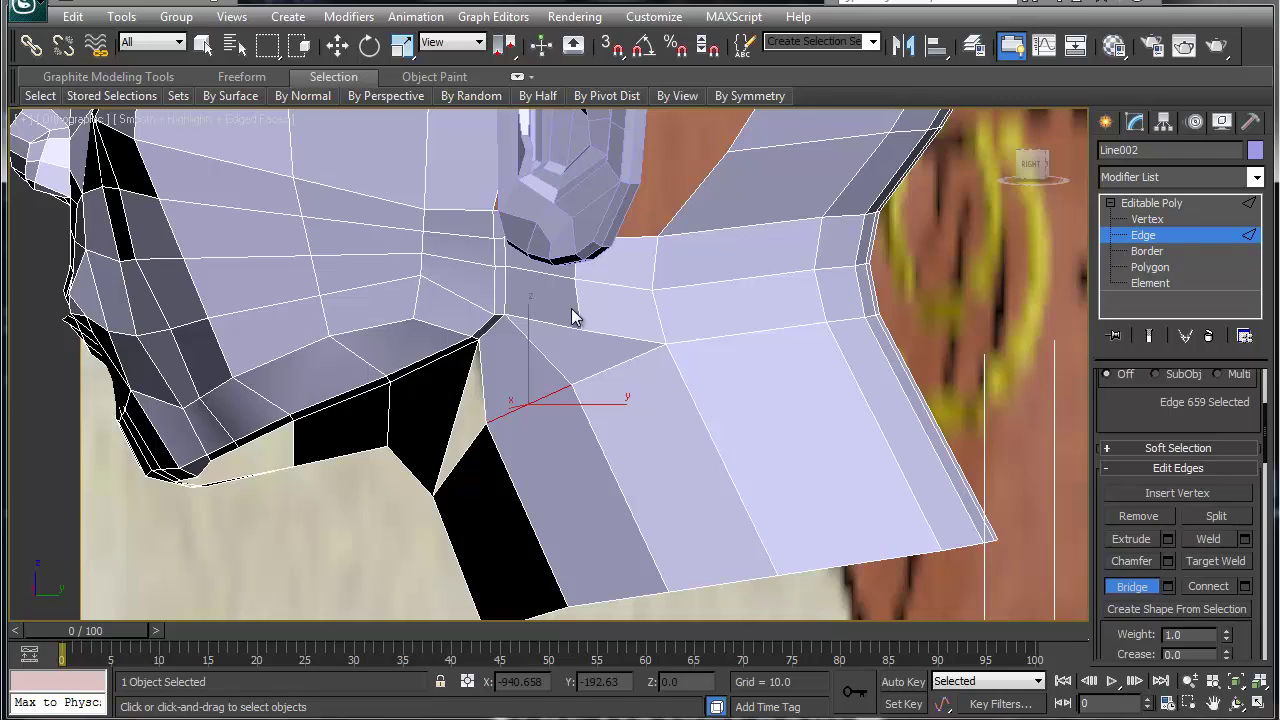
Cut an edge from the middle vertex on the under-ear strip's lower side down to the nearest upper vertex of the neck side
{"action": "right_click", "coordinate": [567, 384]}
{"action": "right_click", "coordinate": [561, 378]}
{"action": "left_click", "coordinate": [500, 192]}
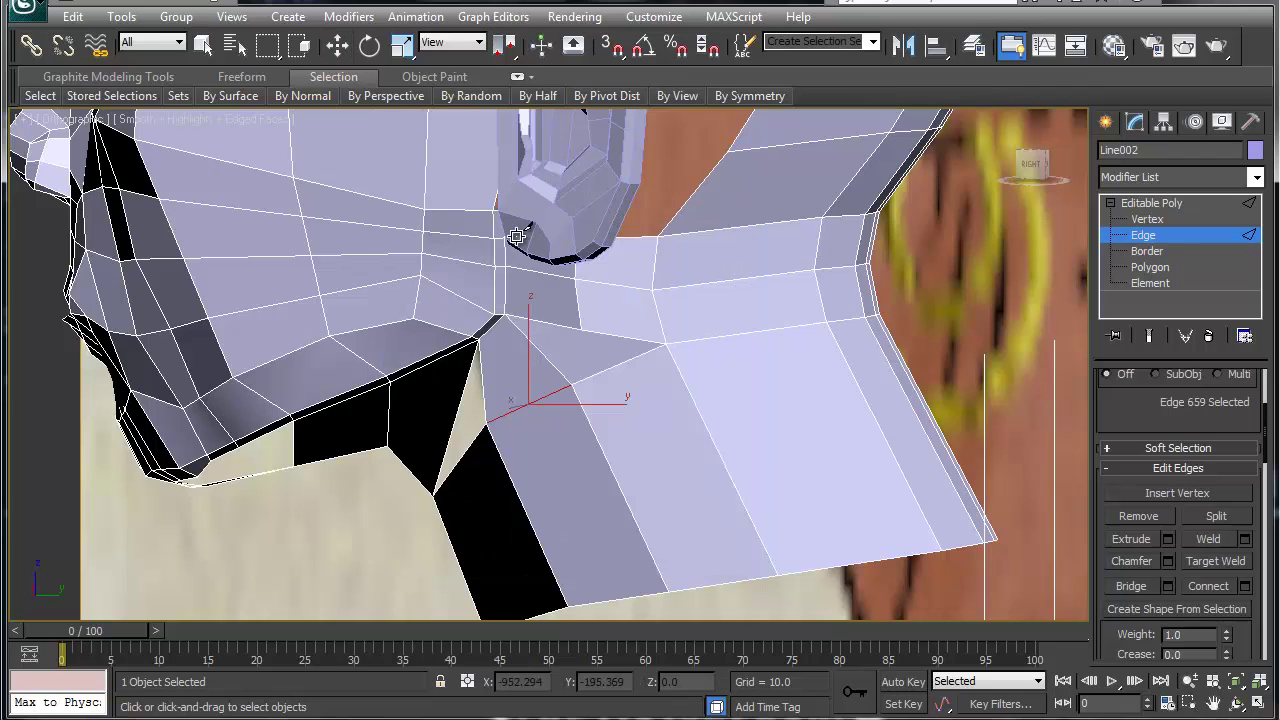
{"action": "left_click", "coordinate": [581, 329]}
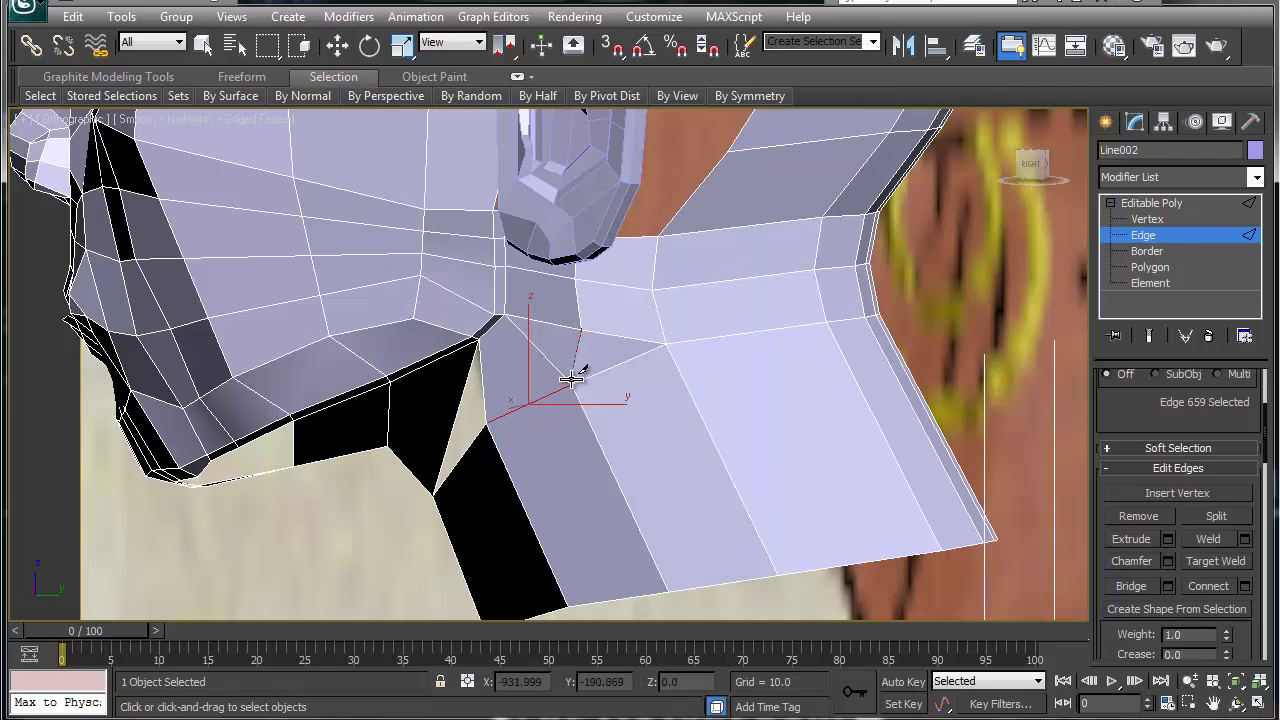
{"action": "left_click", "coordinate": [573, 383]}
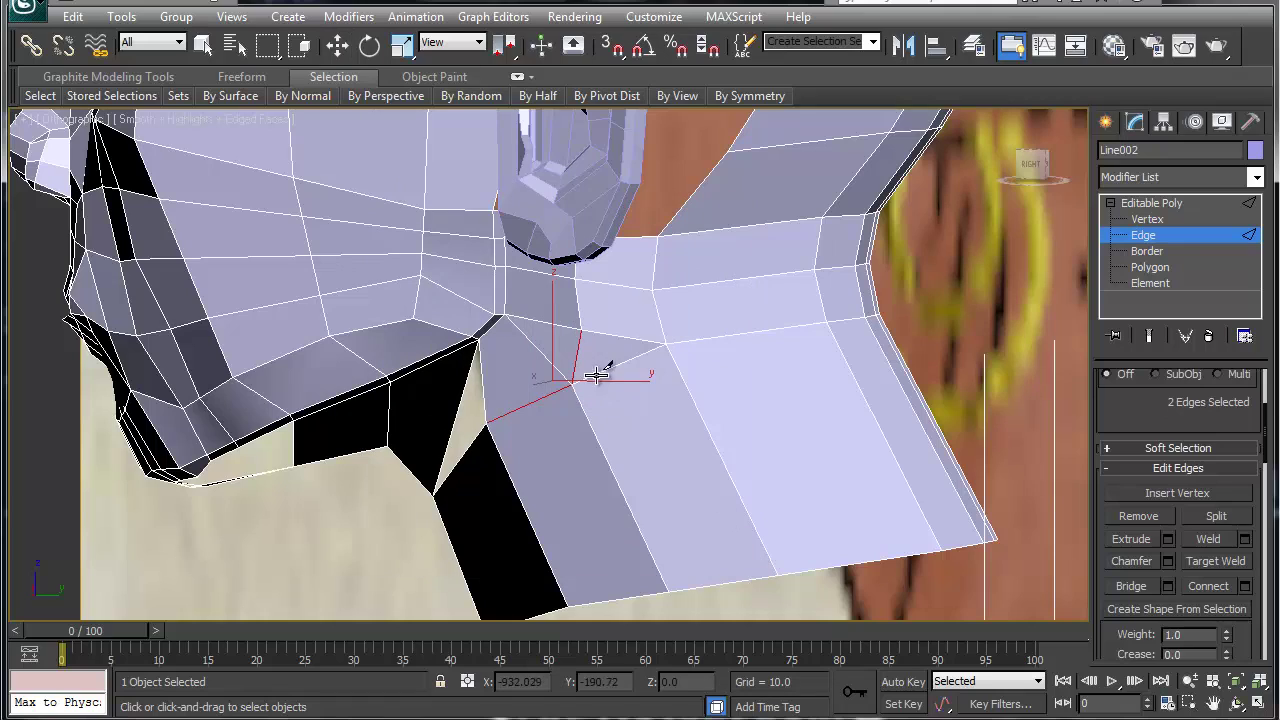
Collapse the short cut edge below the ear into a single vertex
{"action": "key", "text": "w"}
{"action": "left_click_drag", "start_coordinate": [578, 355], "coordinate": [580, 330]}
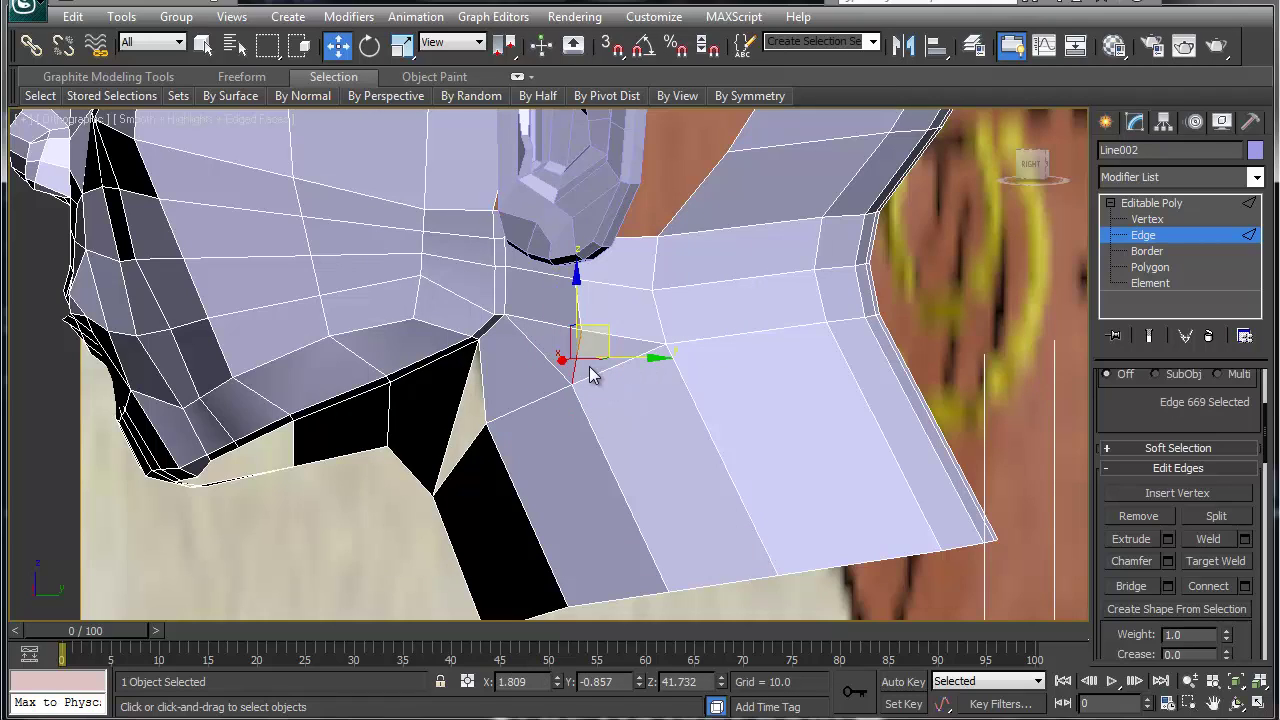
{"action": "left_click", "coordinate": [592, 365]}
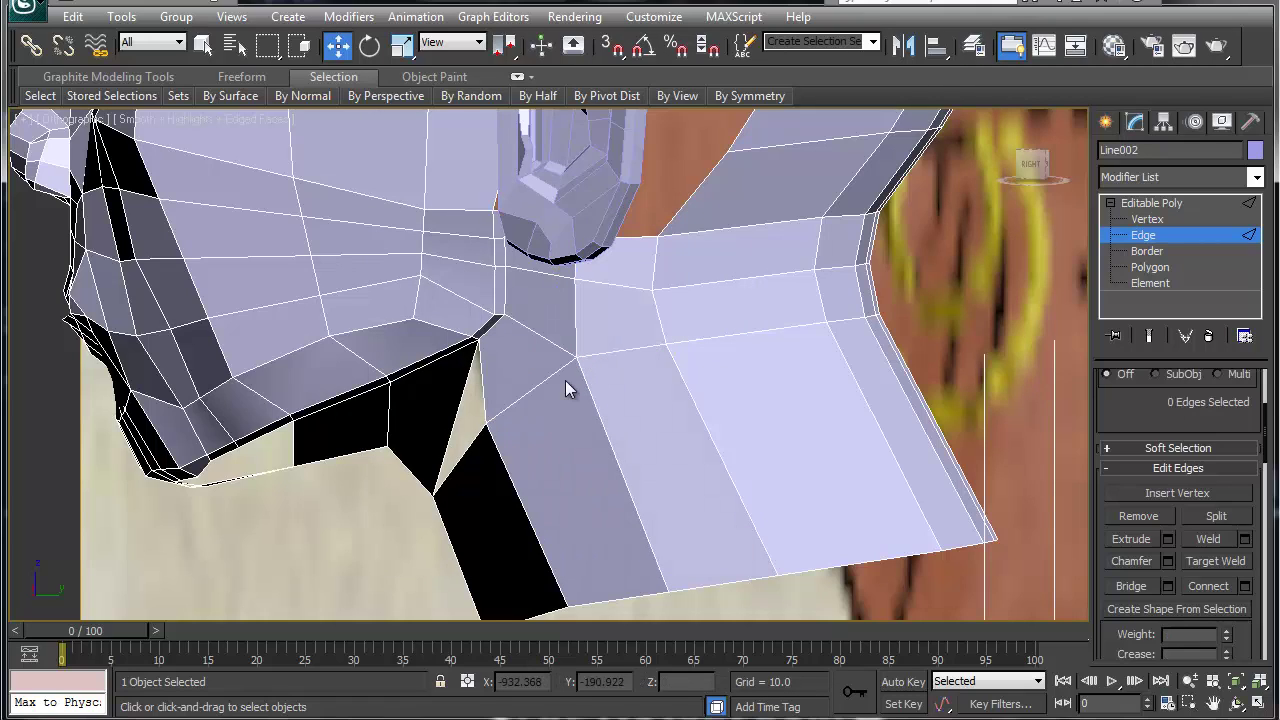
Connect the upper and lower edges of the front neck-side polygon with one edge through its middle
{"action": "middle_click_drag", "start_coordinate": [557, 387], "coordinate": [541, 360], "text": "alt"}
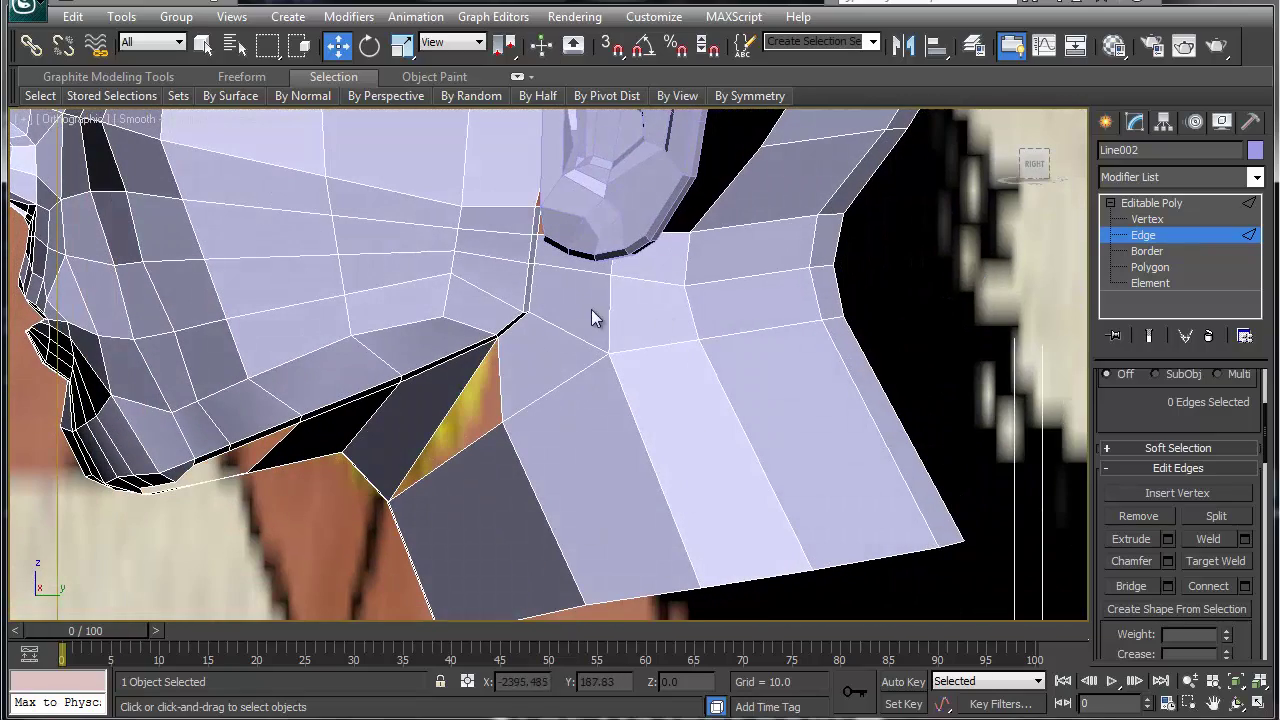
{"action": "middle_click_drag", "start_coordinate": [510, 486], "coordinate": [607, 331], "text": "alt"}
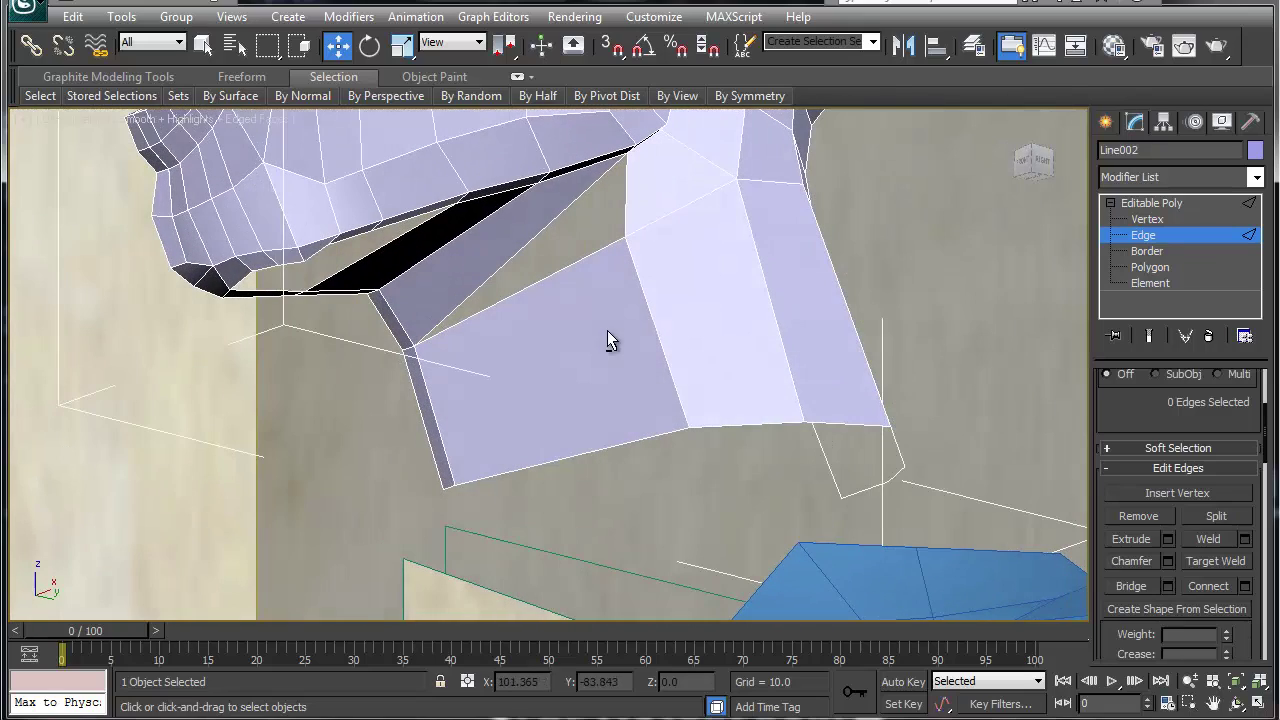
{"action": "left_click", "coordinate": [545, 277]}
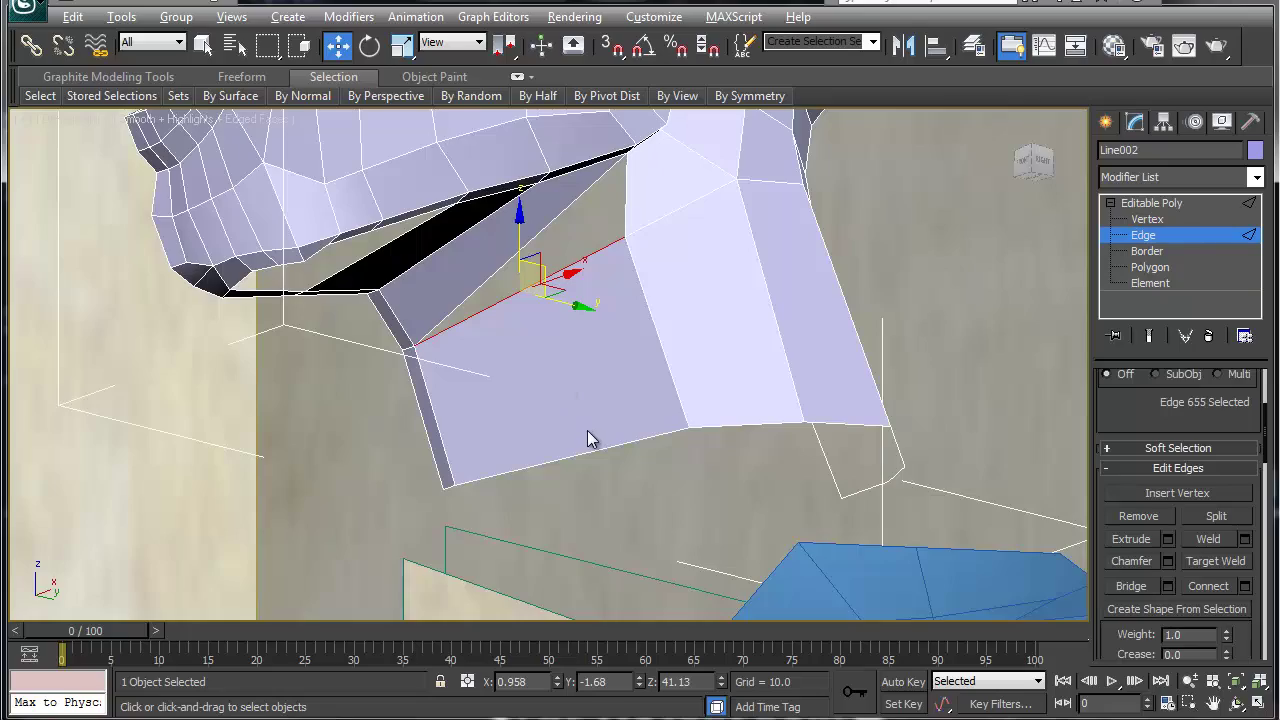
{"action": "middle_click_drag", "start_coordinate": [588, 440], "coordinate": [556, 412], "text": "alt"}
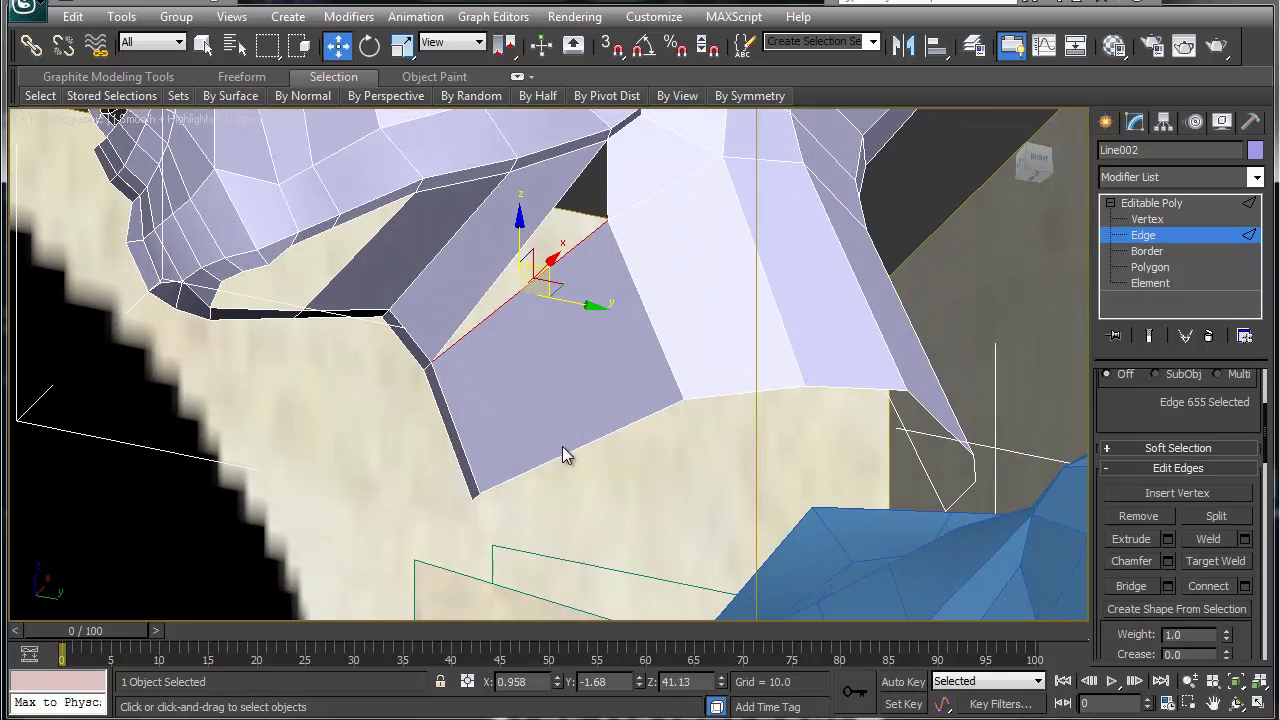
{"action": "left_click", "coordinate": [564, 448], "text": "ctrl"}
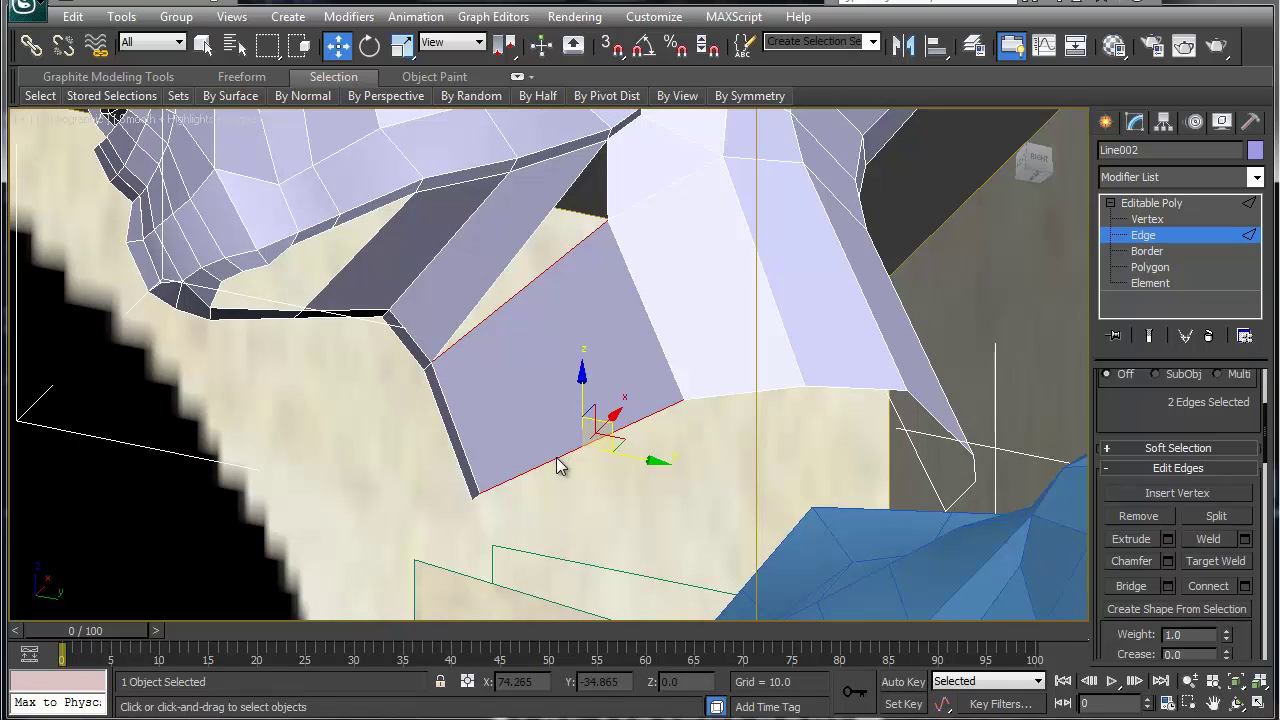
{"action": "right_click", "coordinate": [557, 465]}
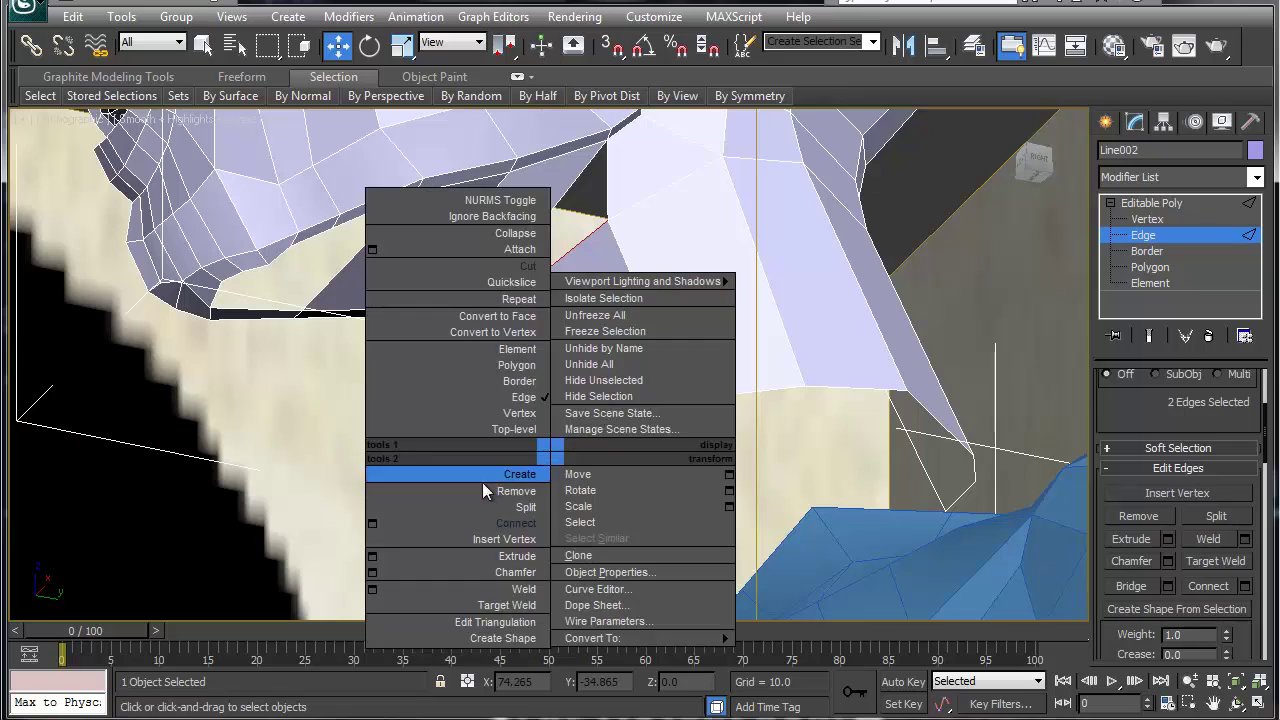
{"action": "left_click", "coordinate": [504, 539]}
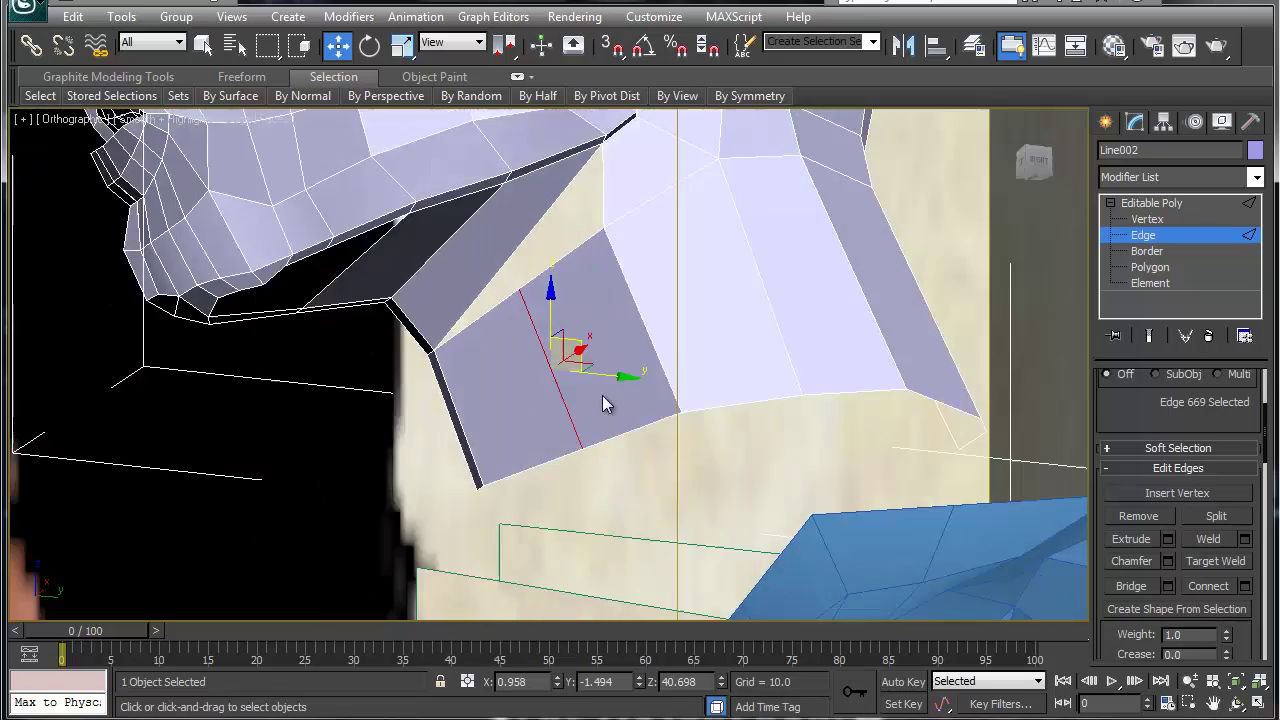
Move the new middle edge of the front neck-side polygon slightly forward to round the neck's contour
{"action": "middle_click_drag", "start_coordinate": [604, 404], "coordinate": [572, 466], "text": "alt"}
{"action": "left_click_drag", "start_coordinate": [572, 379], "coordinate": [559, 382]}
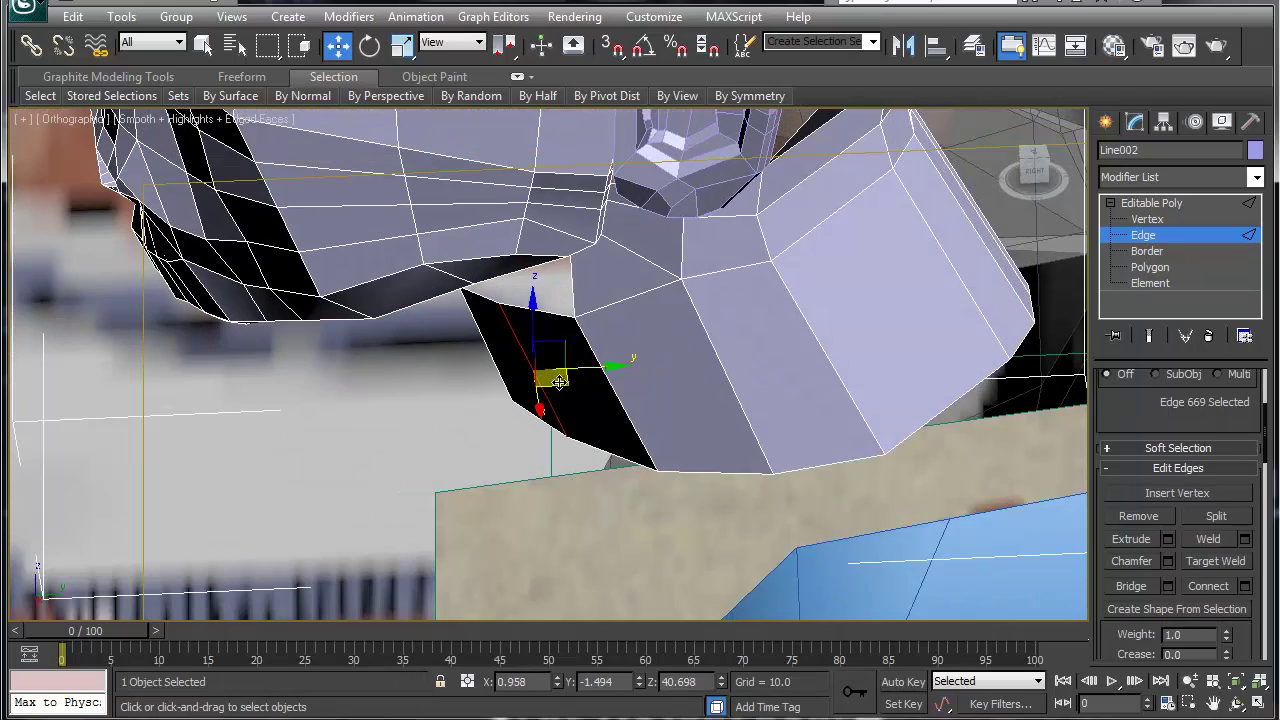
{"action": "middle_click_drag", "start_coordinate": [489, 395], "coordinate": [547, 223], "text": "alt"}
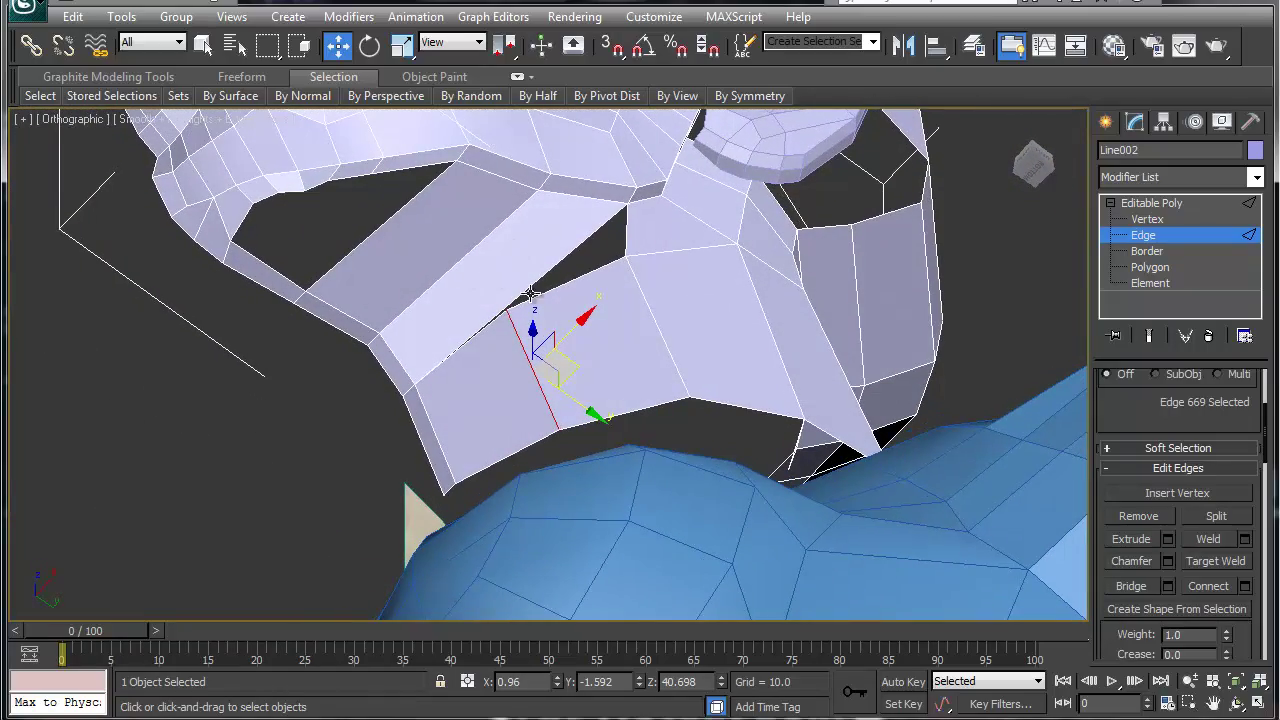
Connect the lengthwise edges of the strip between jaw and front neck with a cross edge row and lower it slightly
{"action": "left_click", "coordinate": [446, 273]}
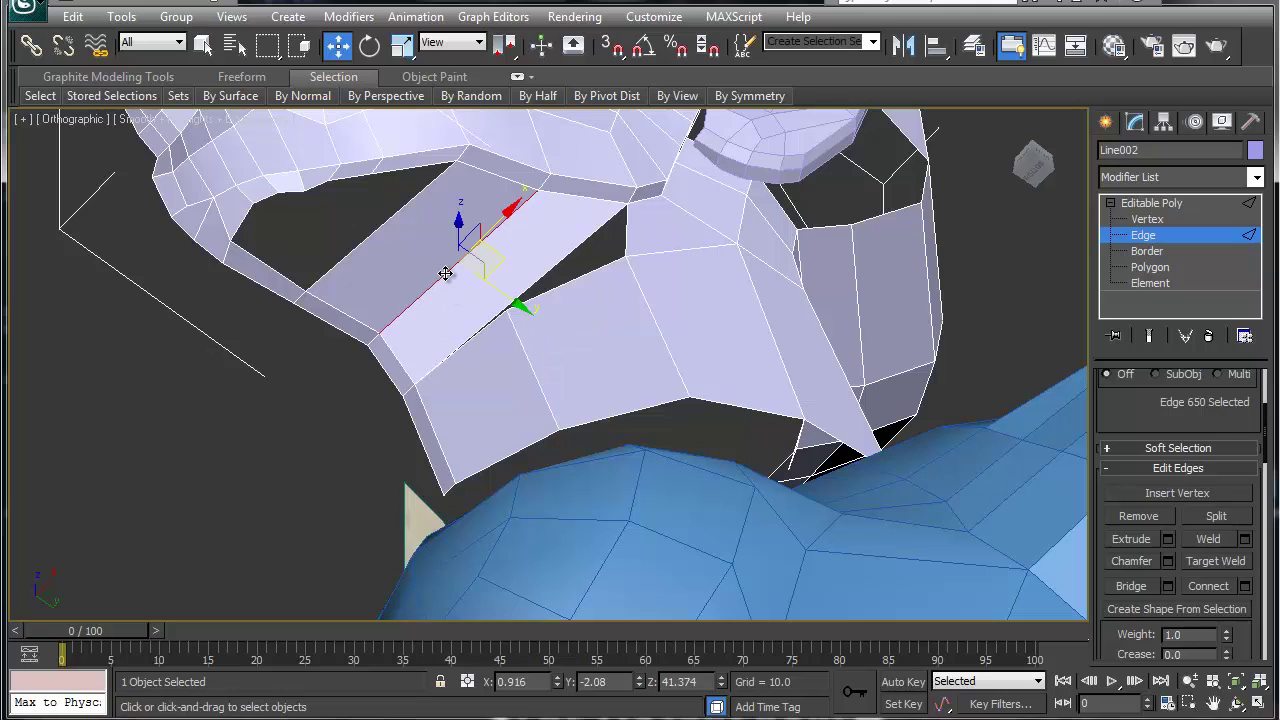
{"action": "key", "text": "alt+r"}
{"action": "right_click", "coordinate": [445, 273]}
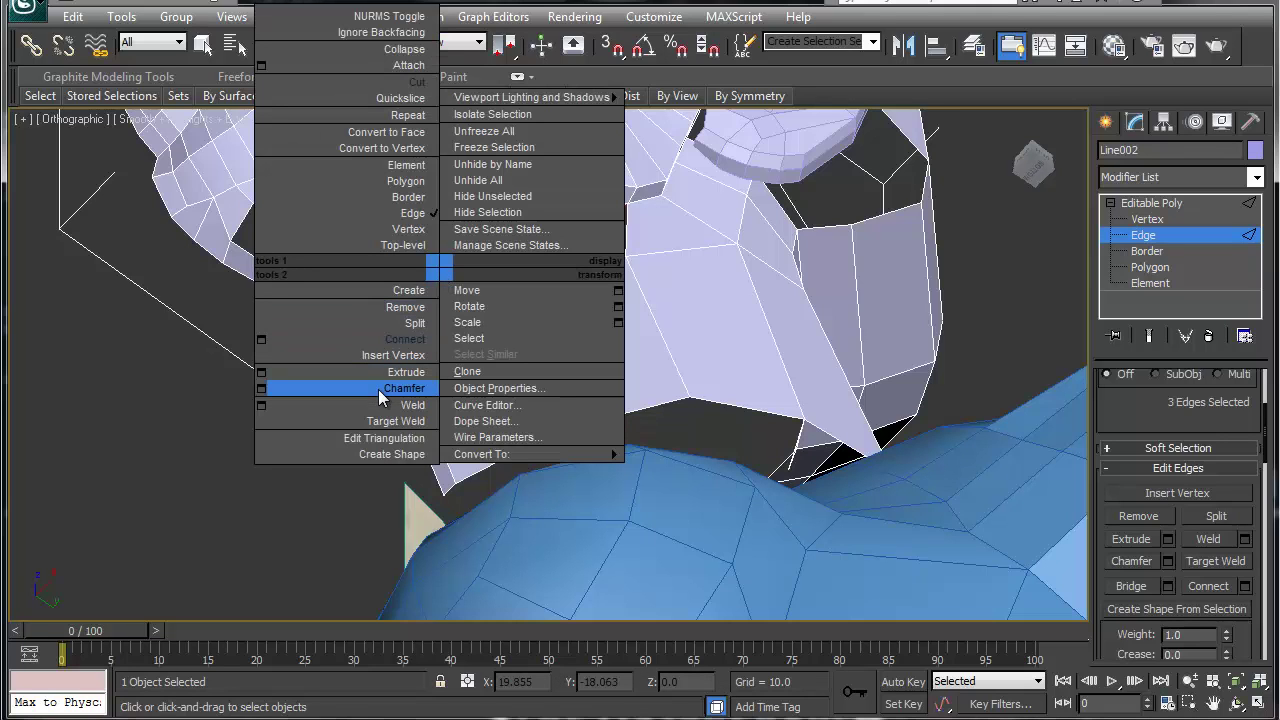
{"action": "left_click", "coordinate": [378, 338]}
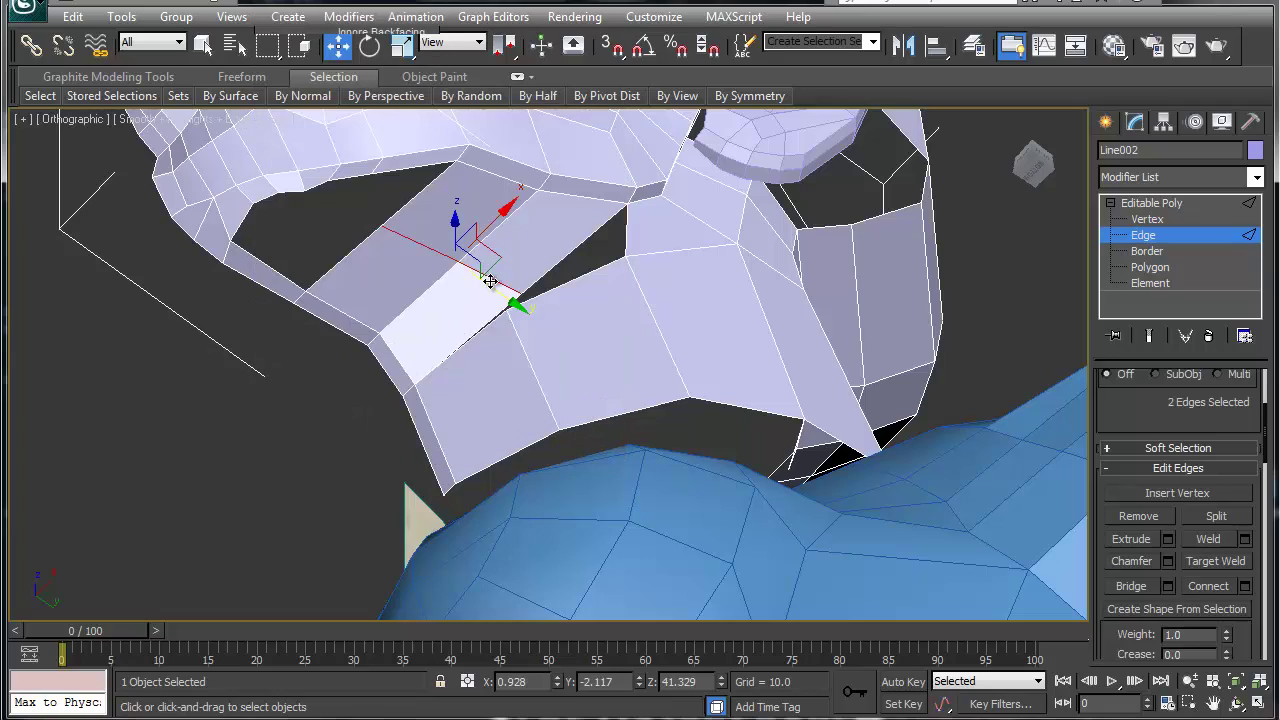
{"action": "middle_click_drag", "start_coordinate": [491, 283], "coordinate": [410, 420], "text": "alt"}
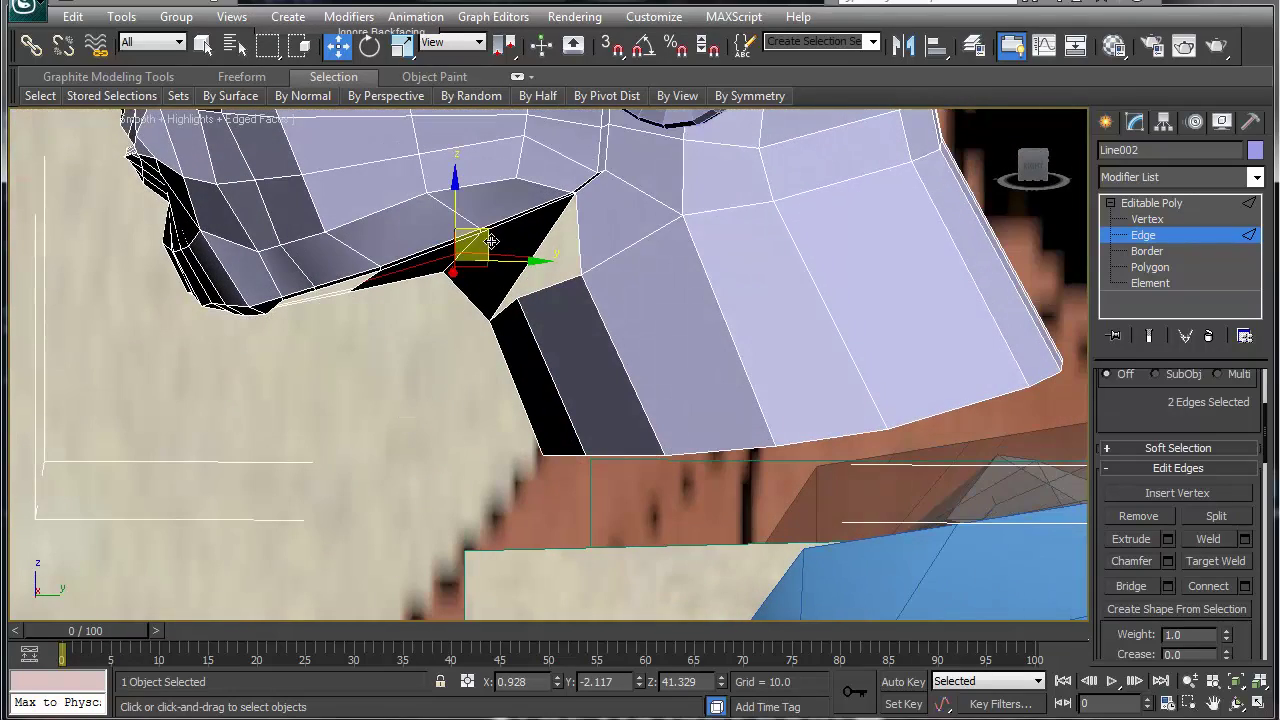
{"action": "left_click_drag", "start_coordinate": [493, 242], "coordinate": [479, 272]}
Collapse the outer end vertex of the new cross row with the neck side's nearest upper vertex
{"action": "middle_click_drag", "start_coordinate": [489, 344], "coordinate": [603, 260], "text": "alt"}
{"action": "key", "text": "1"}
{"action": "left_click", "coordinate": [494, 296]}
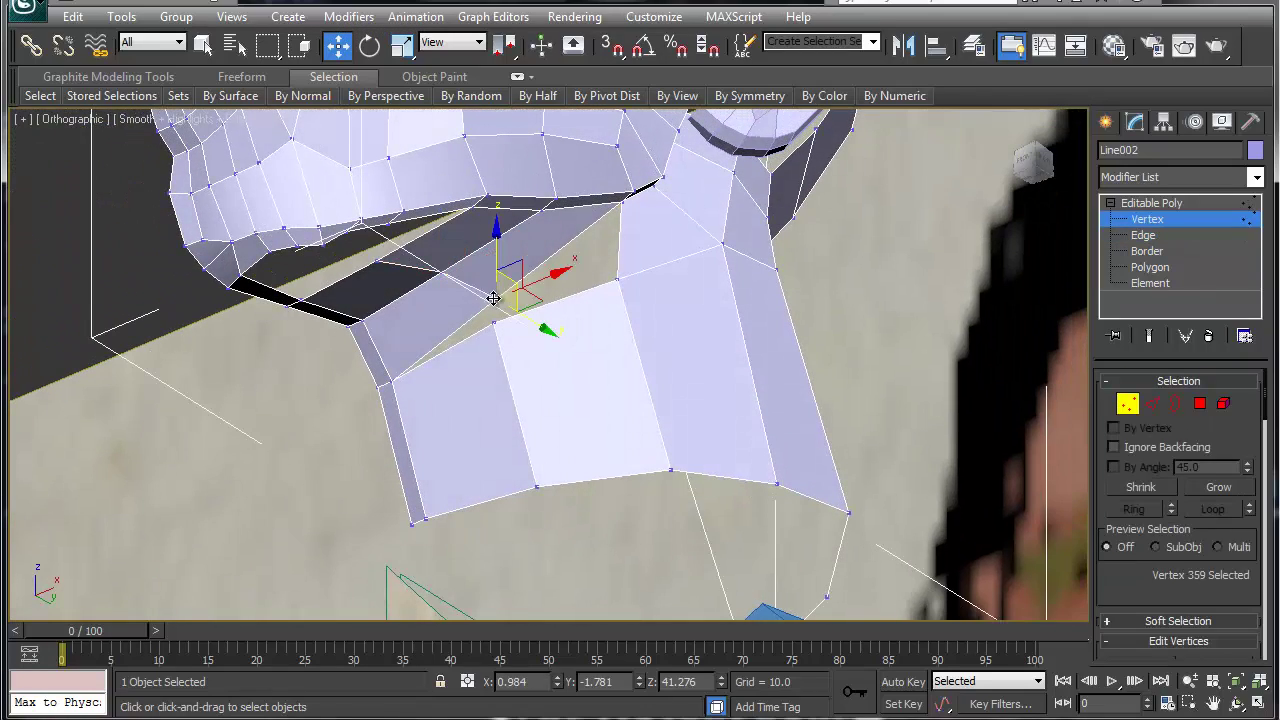
{"action": "left_click", "coordinate": [497, 322], "text": "ctrl"}
{"action": "key", "text": "ctrl+alt+c"}
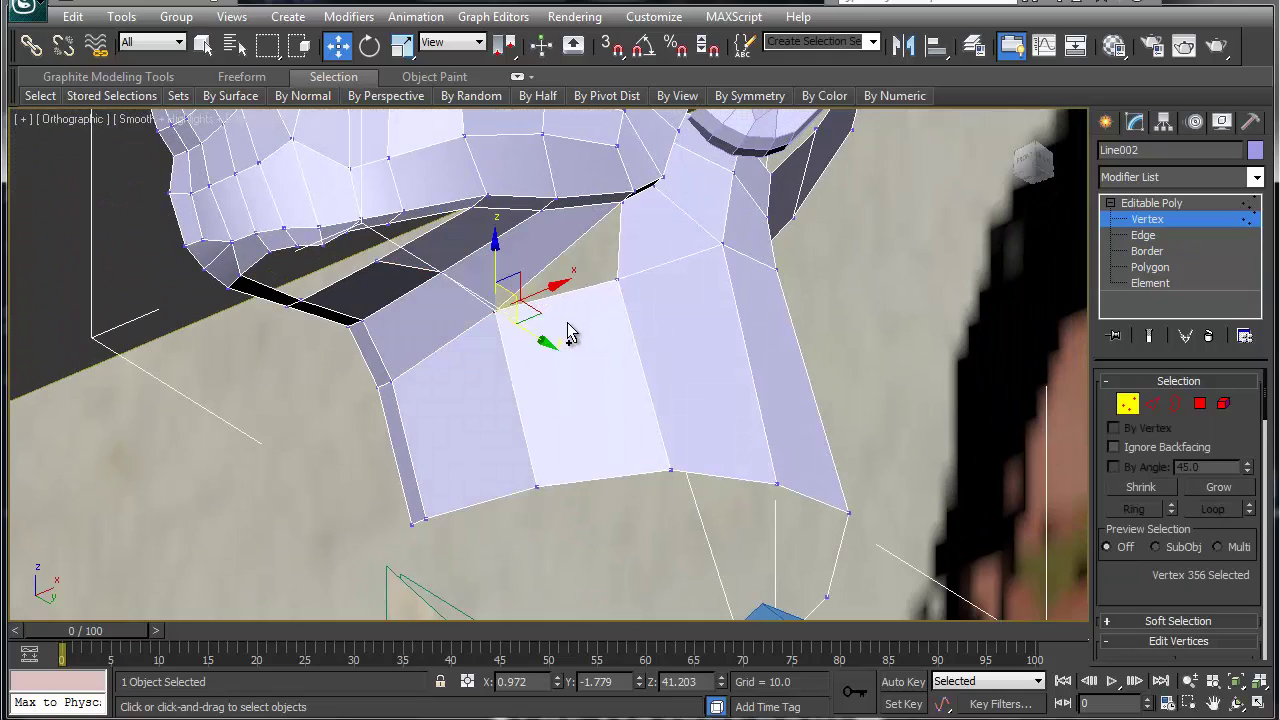
Cut a second edge row across the under-jaw strip, between the first cross row and the jawline
{"action": "middle_click_drag", "start_coordinate": [529, 309], "coordinate": [482, 246], "text": "alt"}
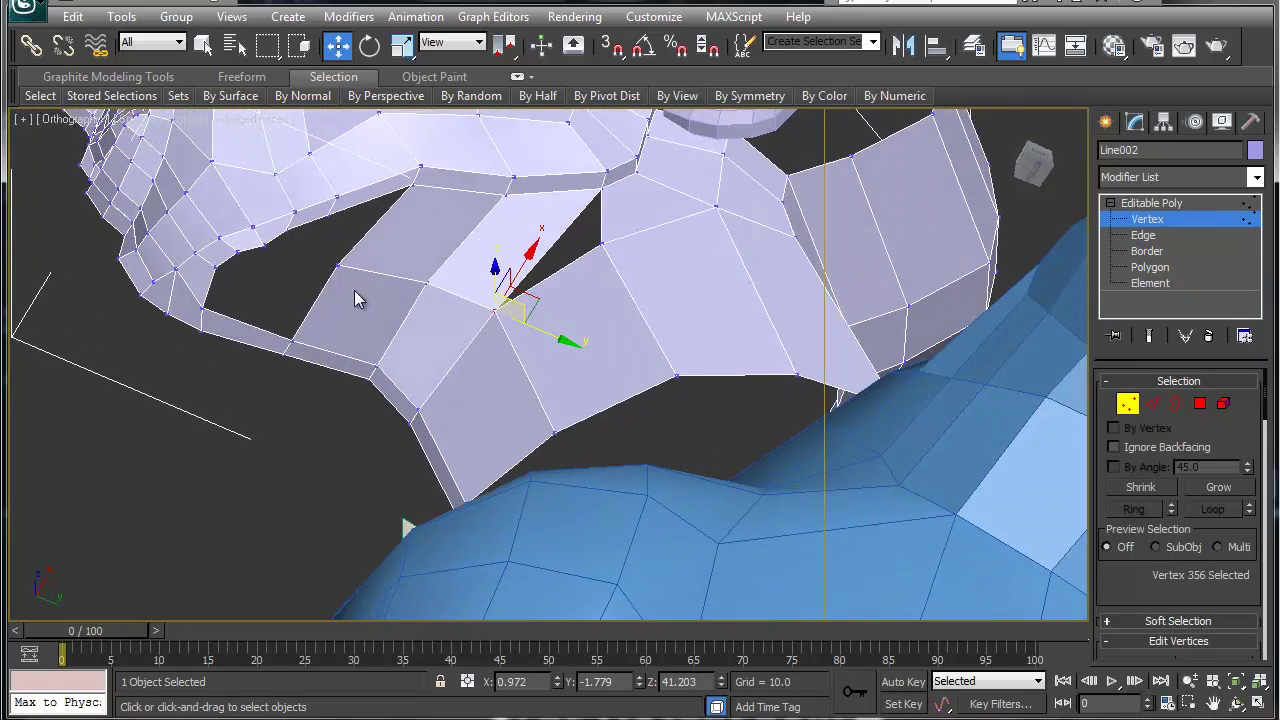
{"action": "middle_click_drag", "start_coordinate": [357, 306], "coordinate": [415, 336]}
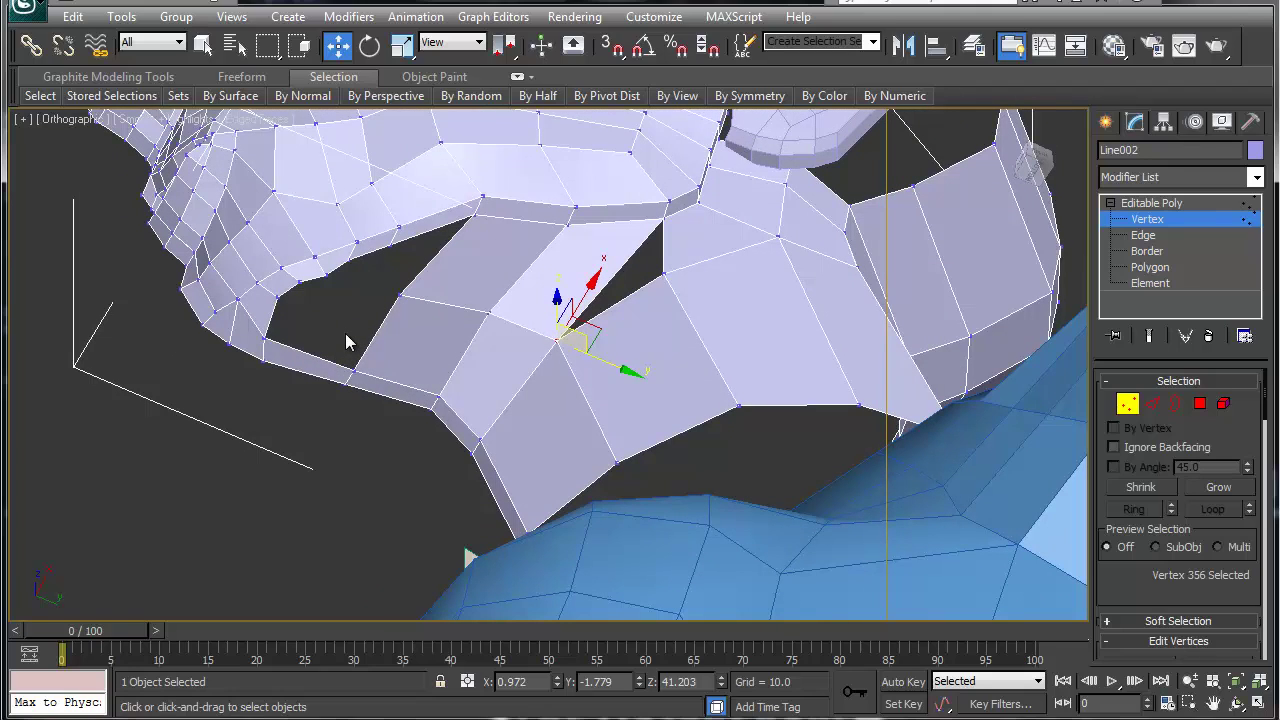
{"action": "left_click", "coordinate": [399, 297]}
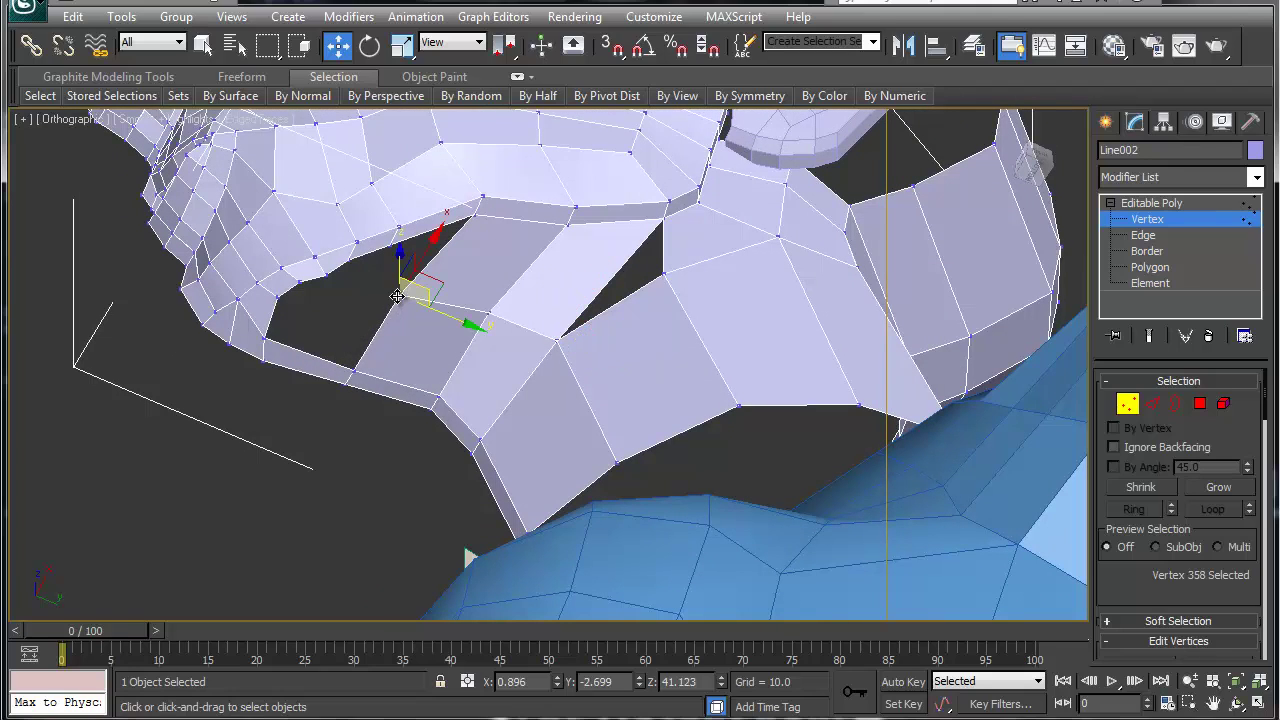
{"action": "right_click", "coordinate": [614, 285]}
{"action": "left_click", "coordinate": [570, 94]}
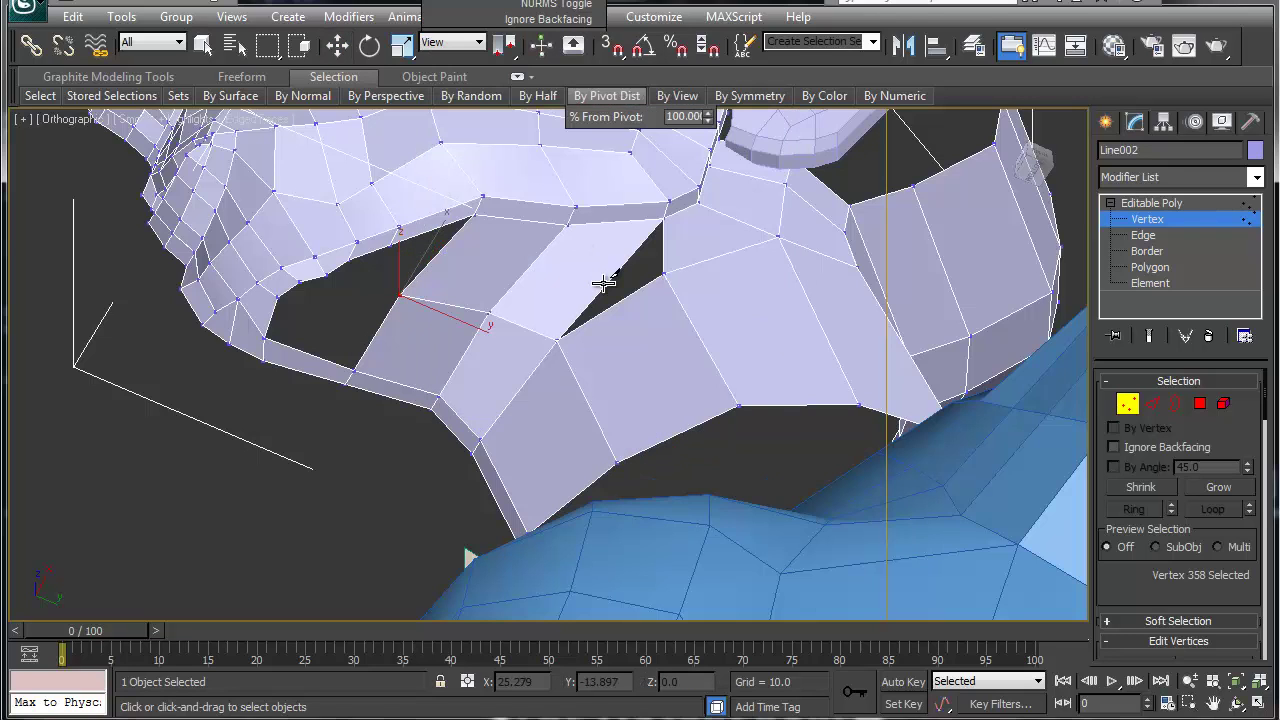
{"action": "left_click", "coordinate": [613, 273]}
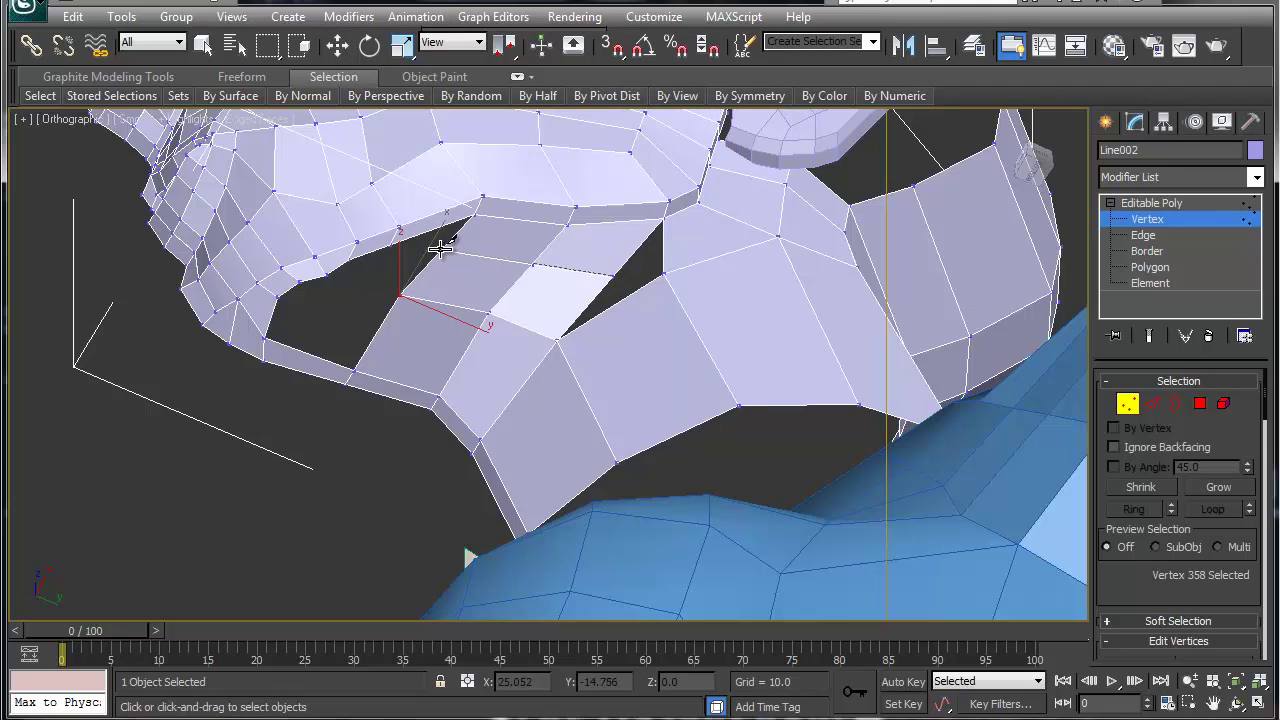
{"action": "left_click", "coordinate": [440, 249]}
{"action": "right_click", "coordinate": [440, 250]}
Collapse the second row's outer end vertex with the neck side's next upper vertex to close the triangular gap
{"action": "right_click", "coordinate": [618, 279]}
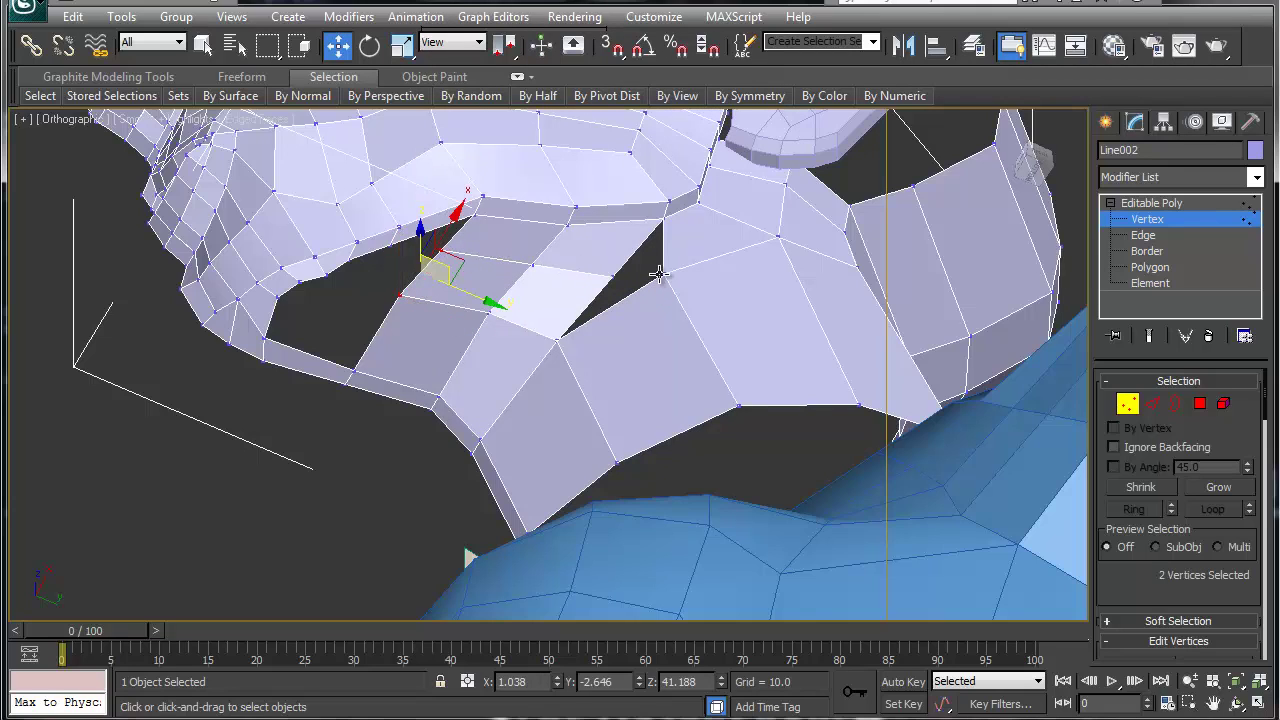
{"action": "left_click", "coordinate": [664, 274]}
{"action": "left_click", "coordinate": [613, 276], "text": "ctrl"}
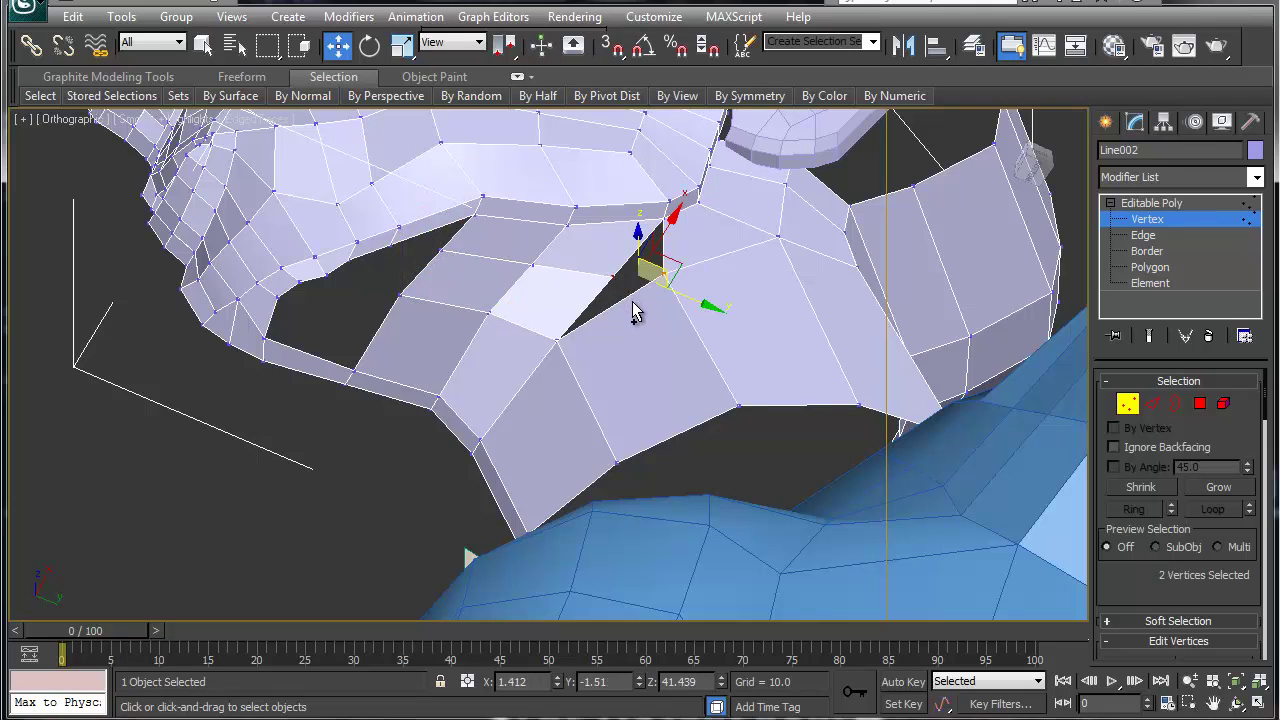
{"action": "key", "text": "ctrl+alt+c"}
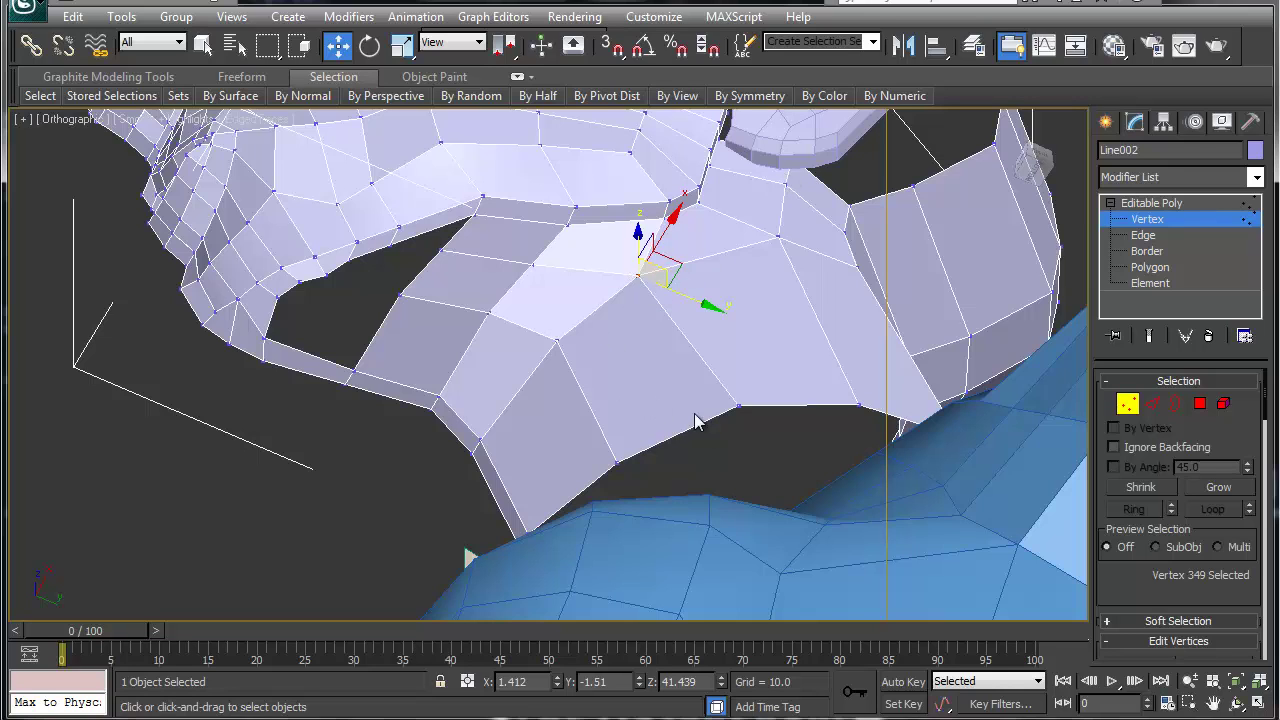
Collapse the second row's inner end vertex with the nearest jawline vertex at the under-chin hole
{"action": "middle_click_drag", "start_coordinate": [433, 320], "coordinate": [493, 314]}
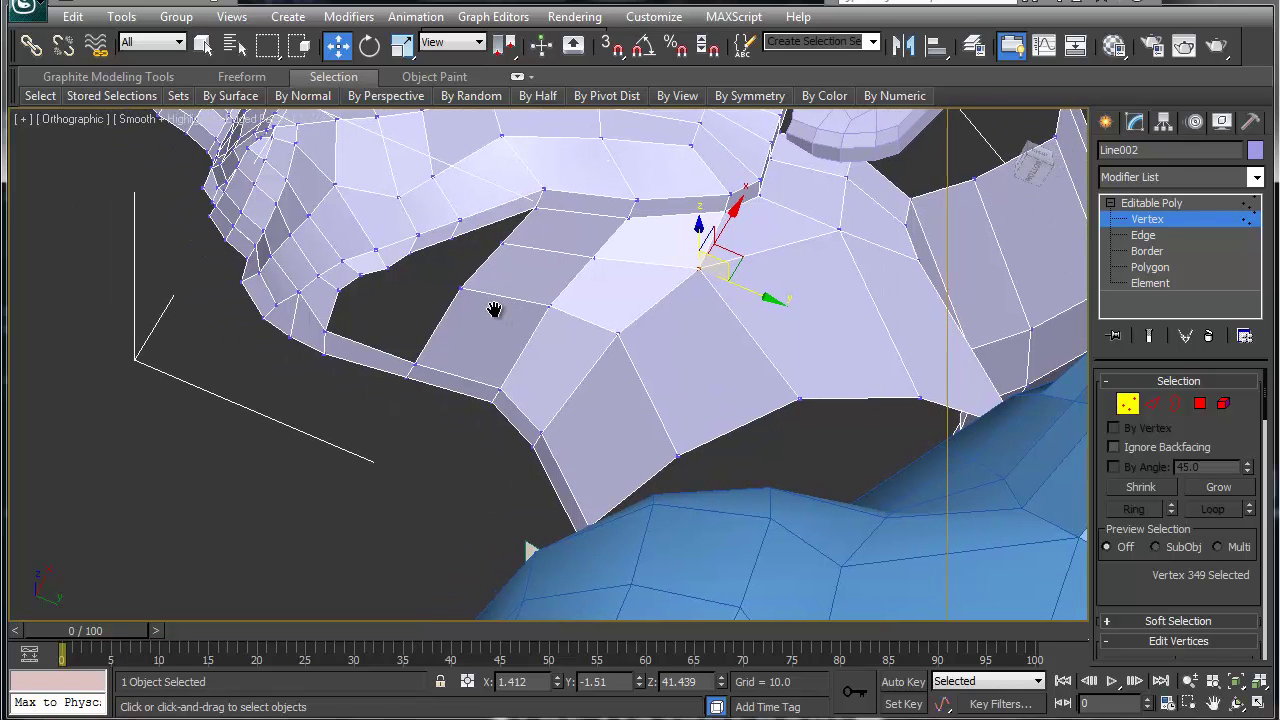
{"action": "left_click", "coordinate": [457, 238]}
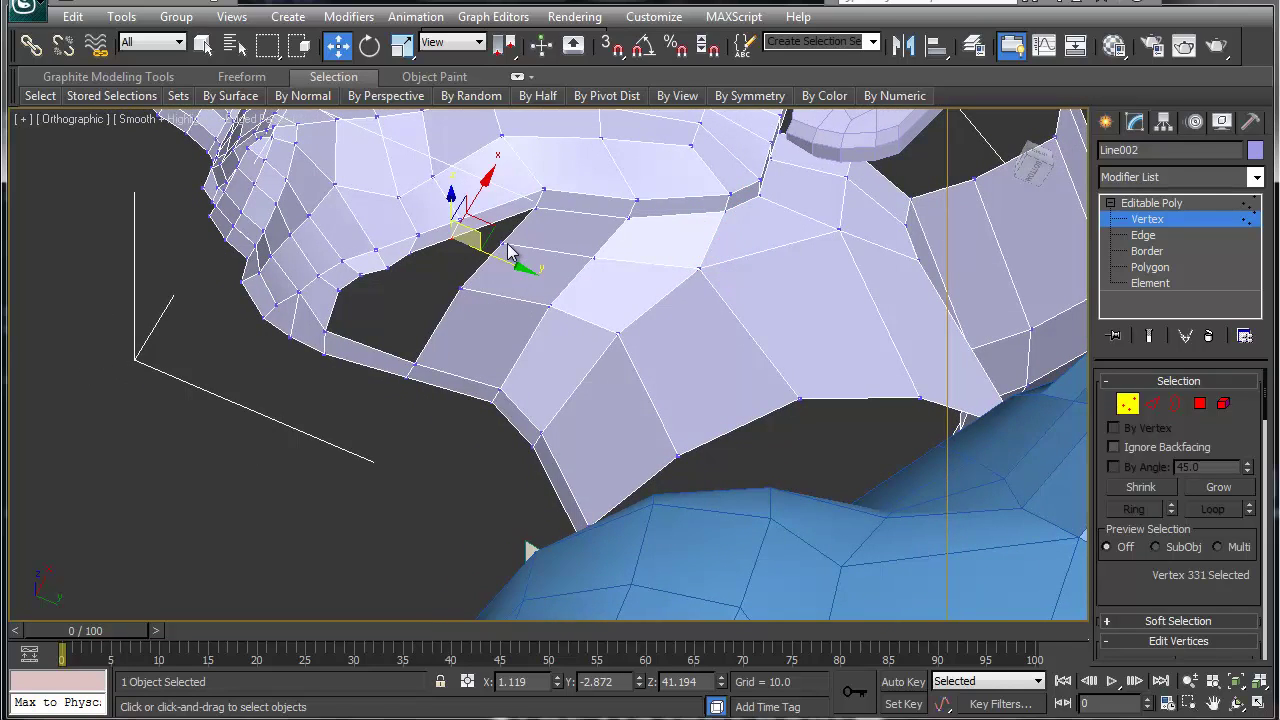
{"action": "left_click", "coordinate": [503, 243]}
{"action": "left_click", "coordinate": [457, 238], "text": "ctrl"}
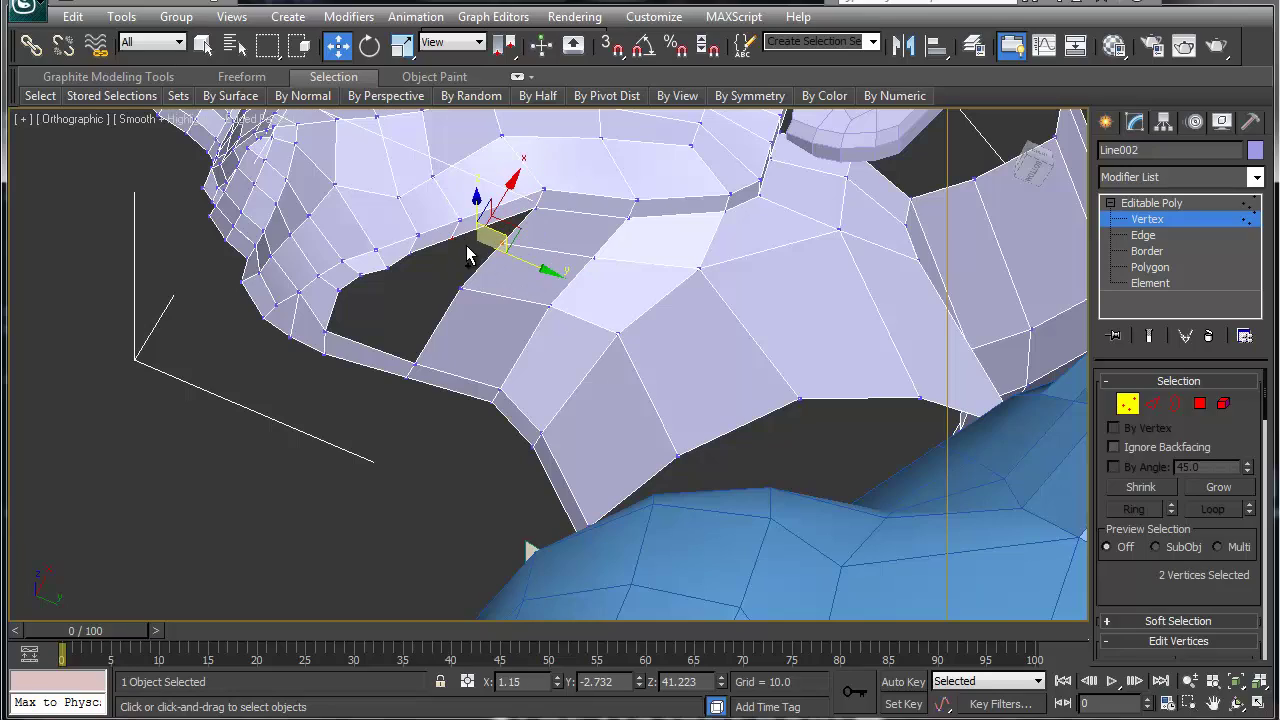
{"action": "key", "text": "ctrl+alt+c"}
Bridge the under-jaw strip's short open edge to the adjacent jawline edge of the under-chin hole
{"action": "middle_click_drag", "start_coordinate": [503, 284], "coordinate": [555, 272], "text": "alt"}
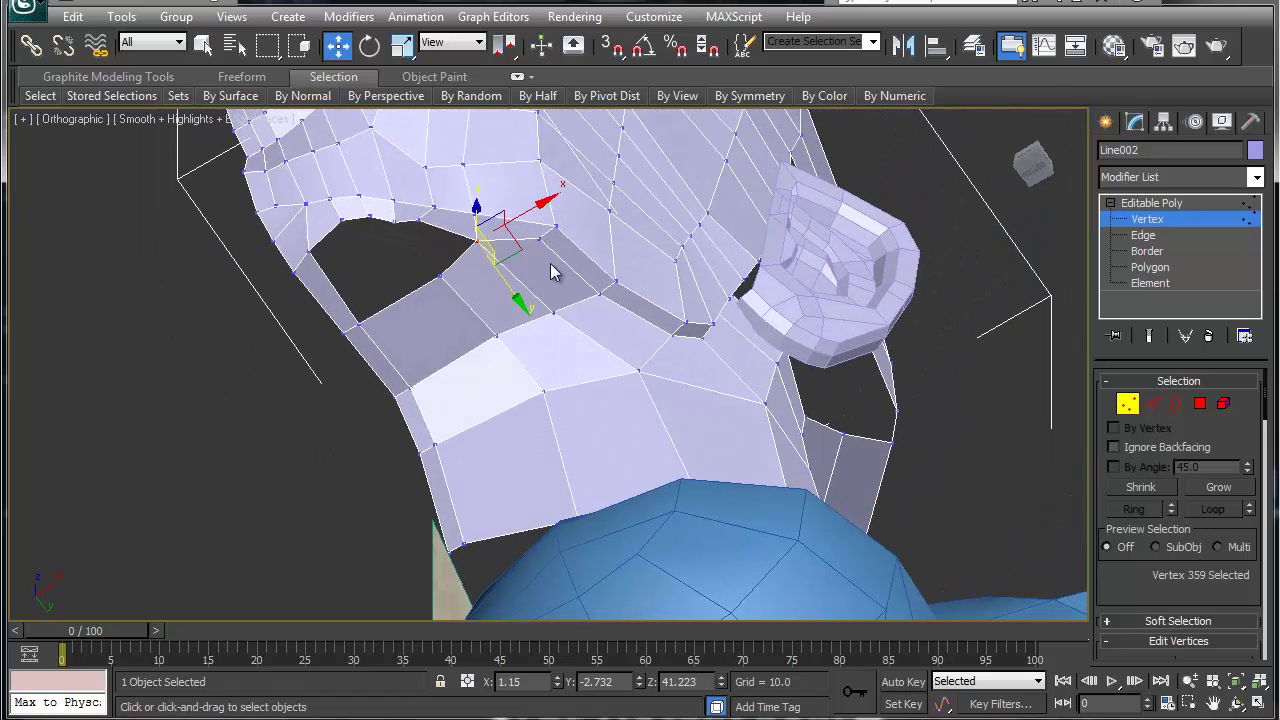
{"action": "right_click", "coordinate": [450, 268]}
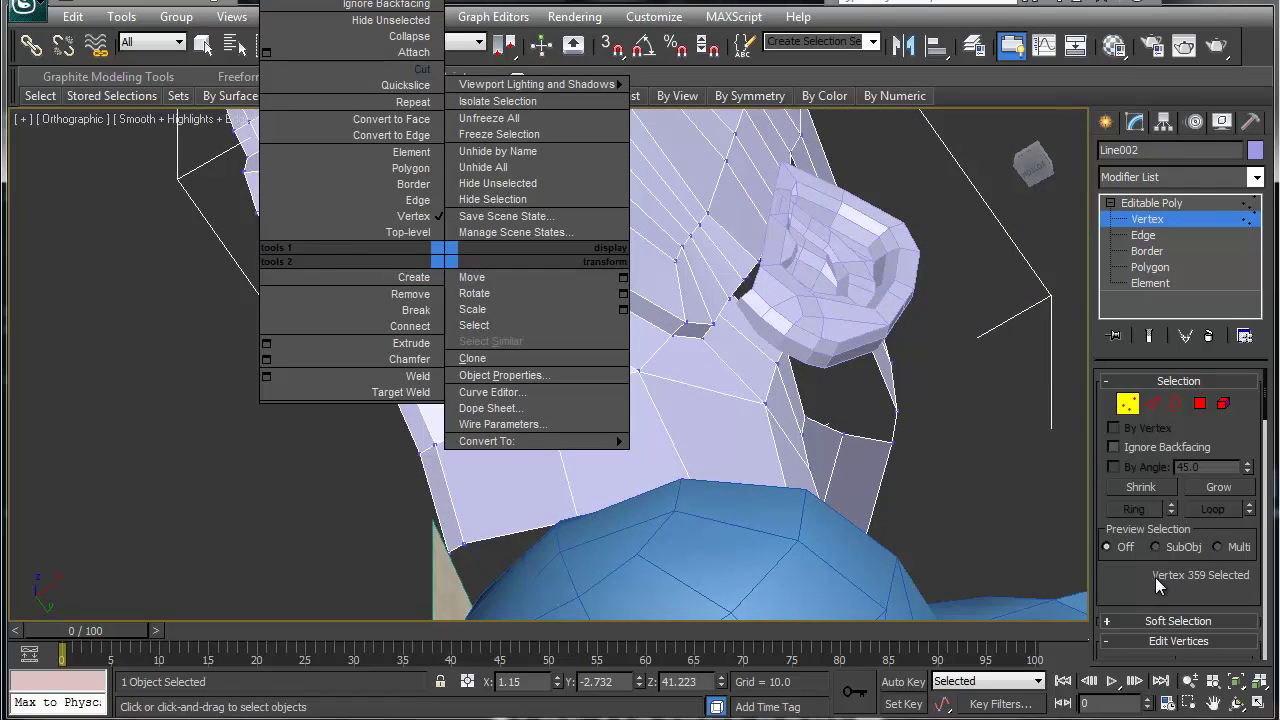
{"action": "left_click", "coordinate": [1152, 406]}
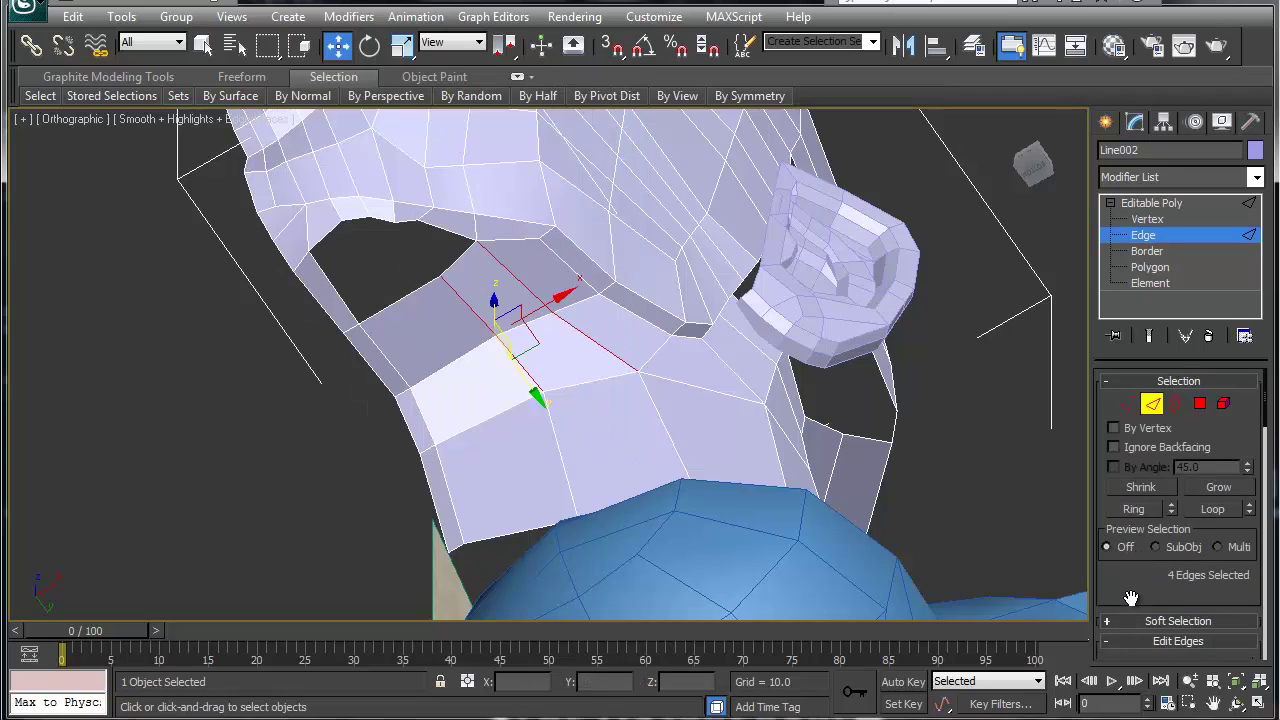
{"action": "left_click_drag", "start_coordinate": [1134, 586], "coordinate": [1142, 530]}
{"action": "scroll", "coordinate": [1142, 532], "scroll_direction": "down", "scroll_amount": 3}
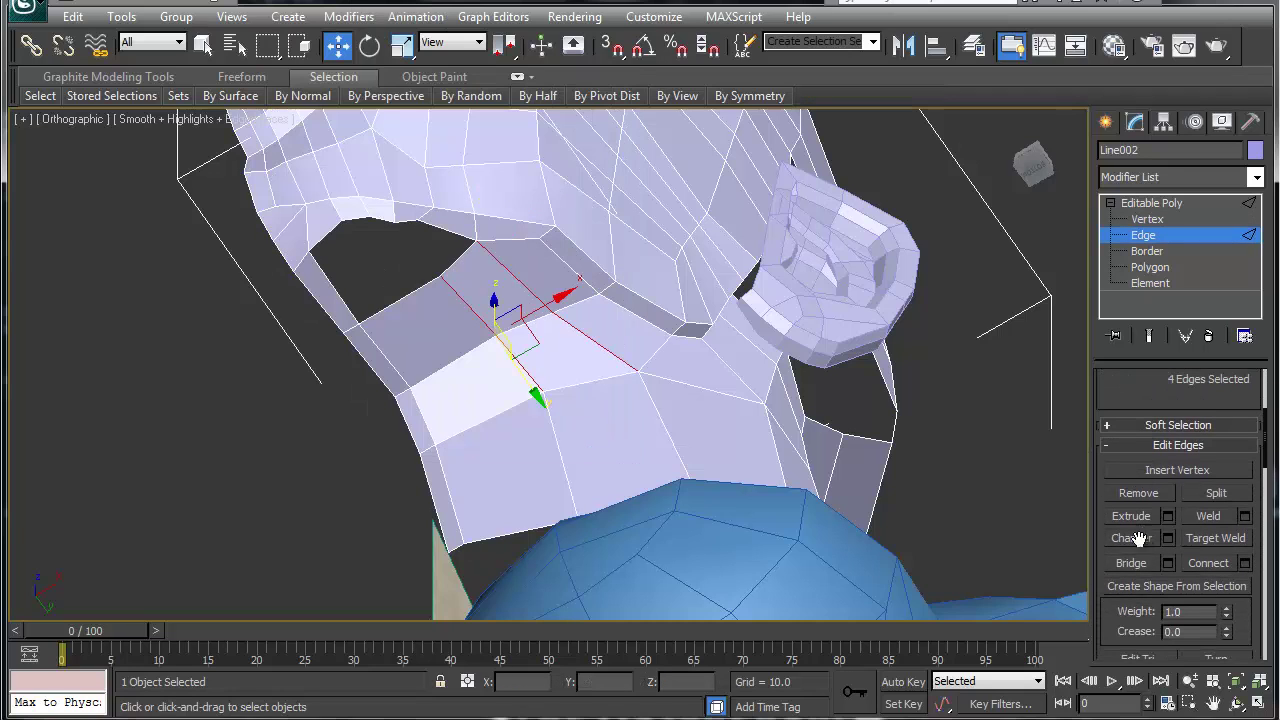
{"action": "left_click", "coordinate": [448, 260]}
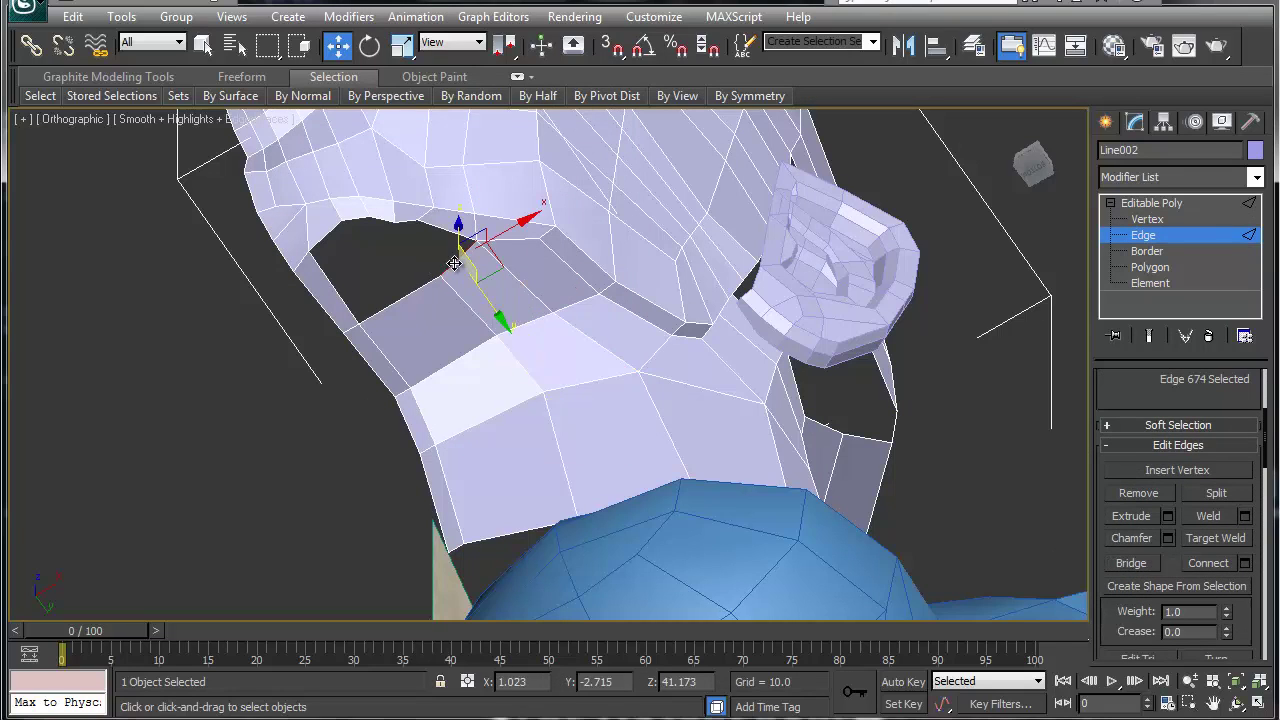
{"action": "left_click", "coordinate": [406, 222]}
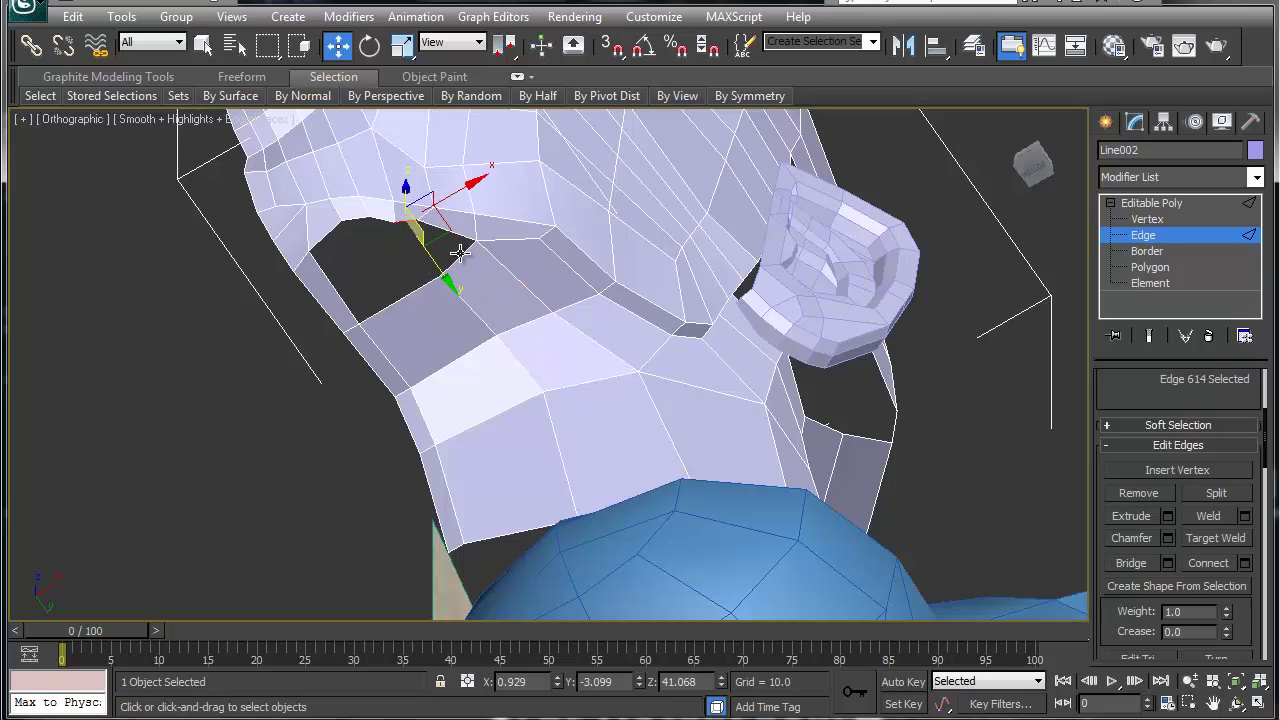
{"action": "left_click", "coordinate": [1110, 562]}
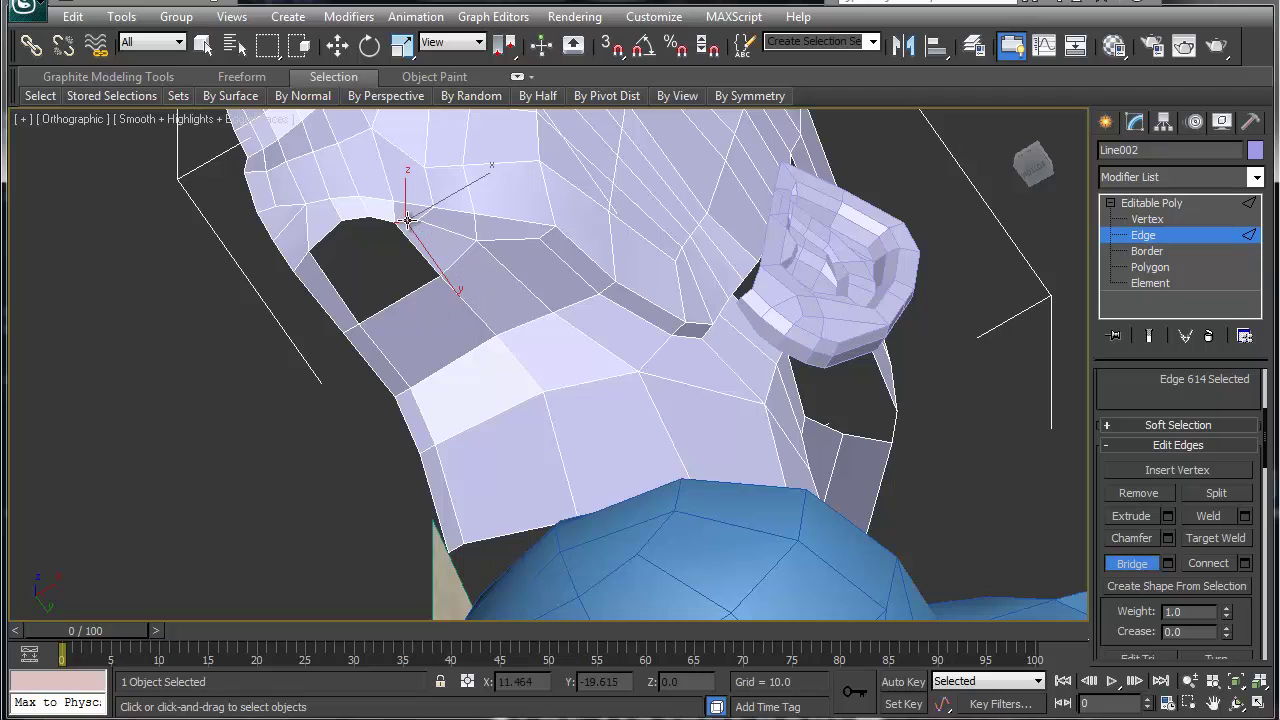
Cut an edge across the narrow center strip along the front side of the under-chin hole
{"action": "middle_click_drag", "start_coordinate": [420, 291], "coordinate": [470, 293]}
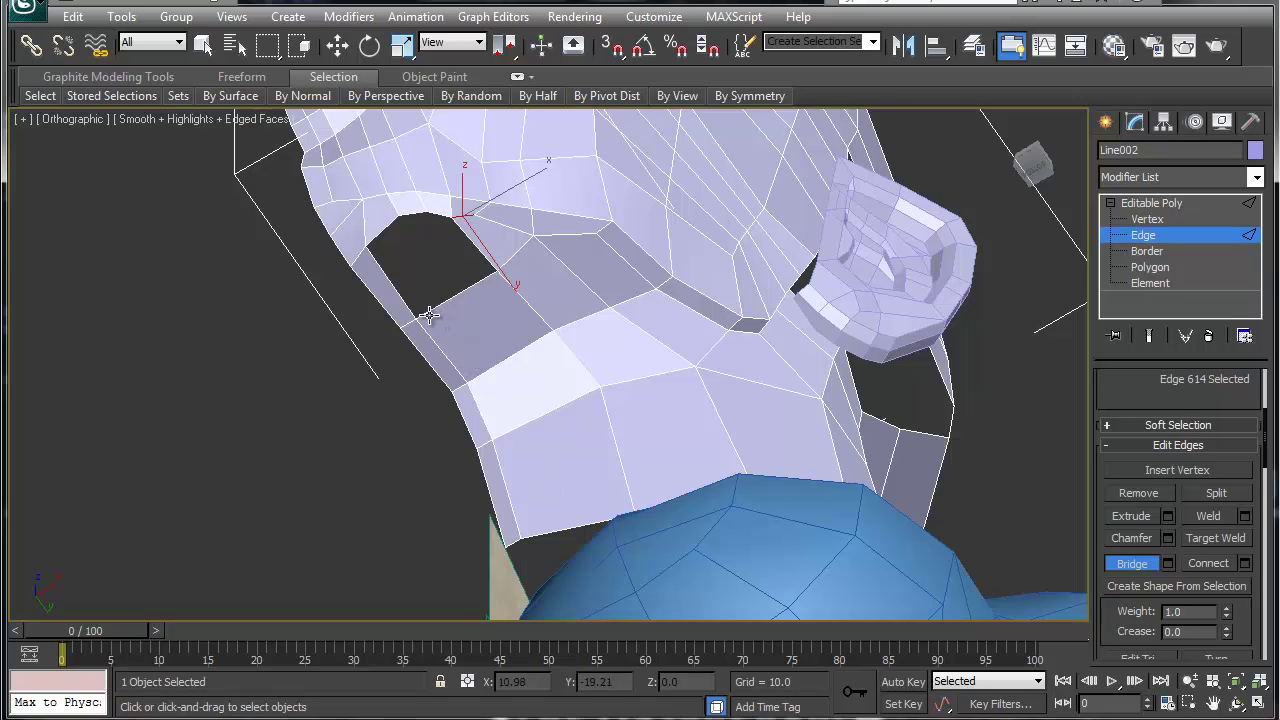
{"action": "middle_click_drag", "start_coordinate": [429, 315], "coordinate": [425, 364]}
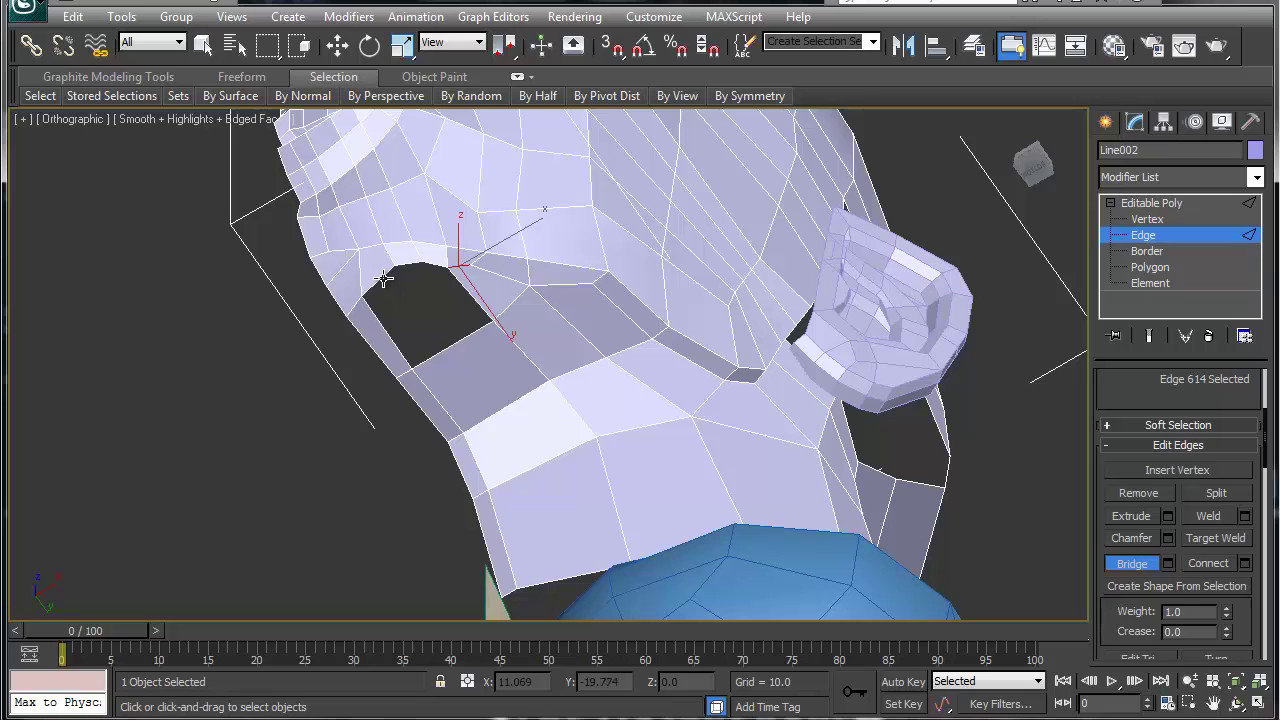
{"action": "key", "text": "w"}
{"action": "right_click", "coordinate": [384, 327]}
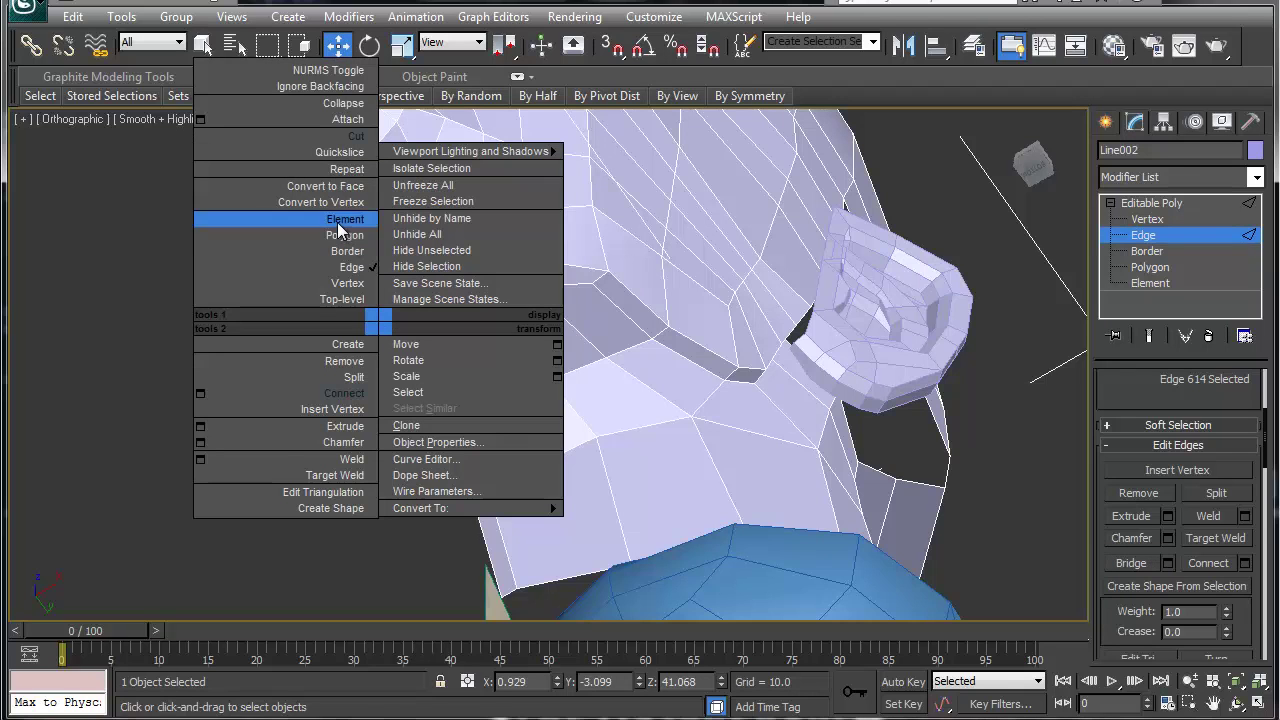
{"action": "left_click", "coordinate": [363, 168]}
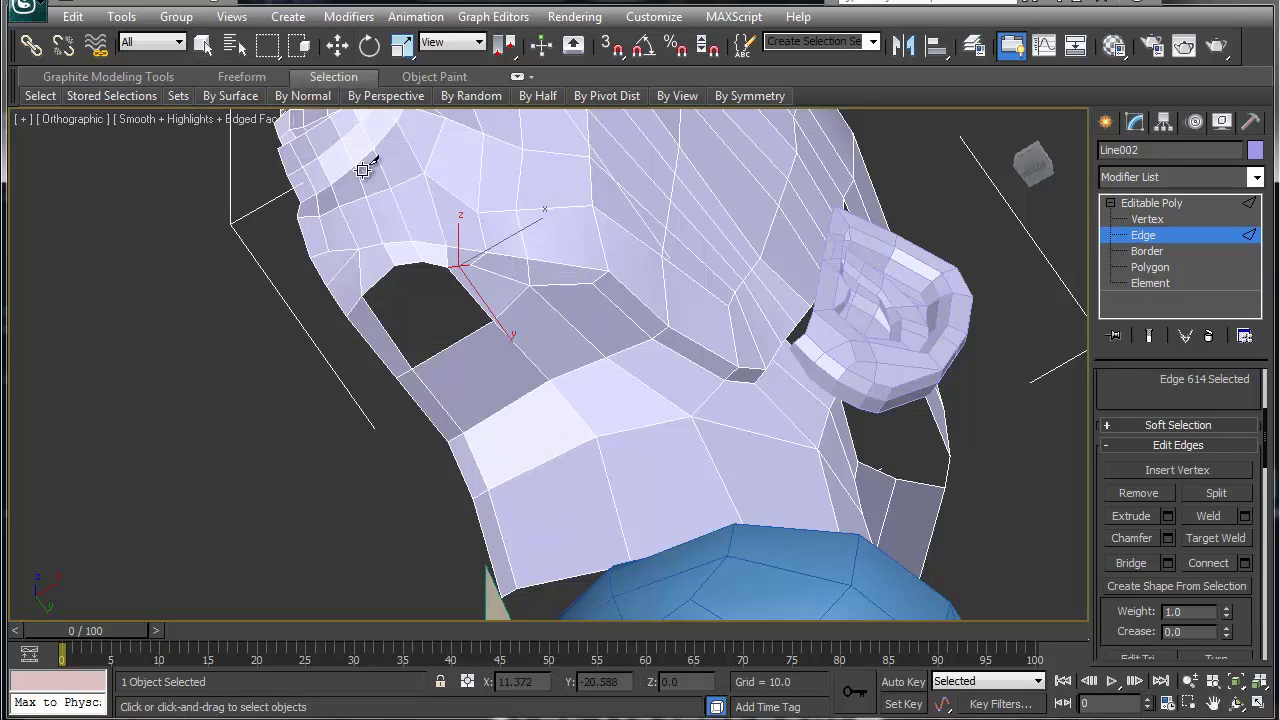
{"action": "left_click", "coordinate": [368, 337]}
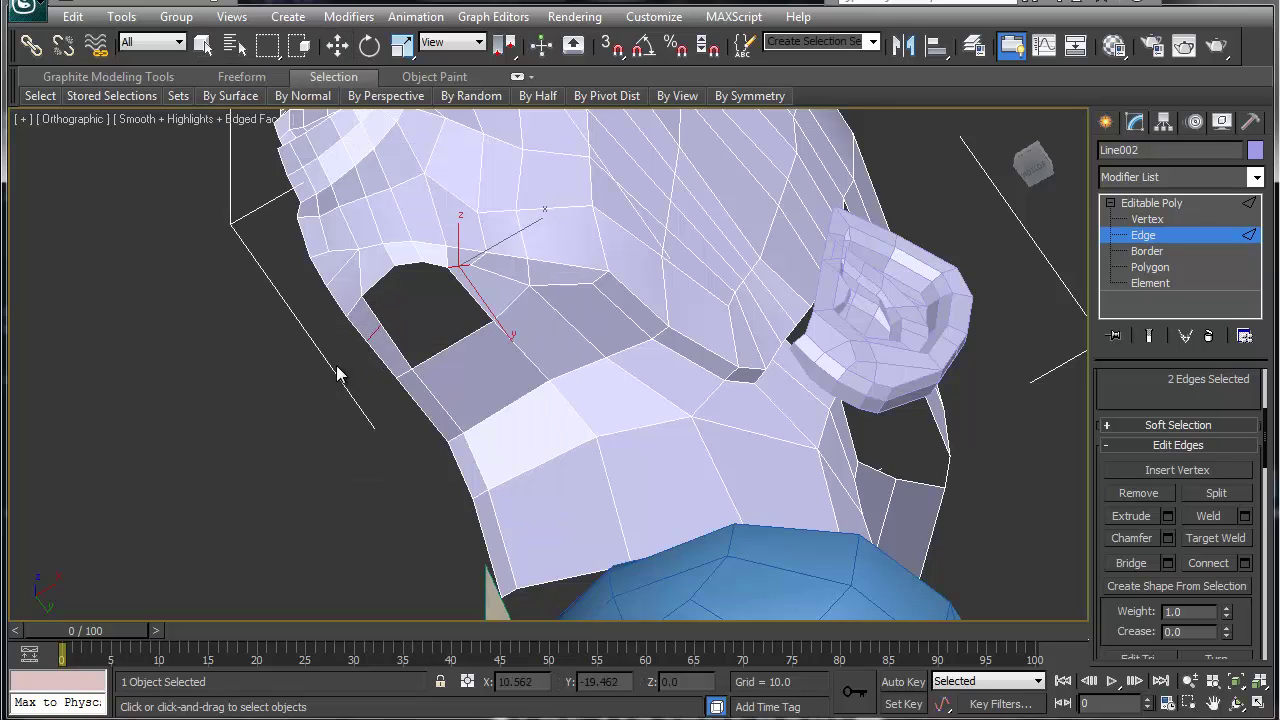
Collapse the new center-strip vertex with the facing chin vertex on the hole's upper rim
{"action": "key", "text": "1"}
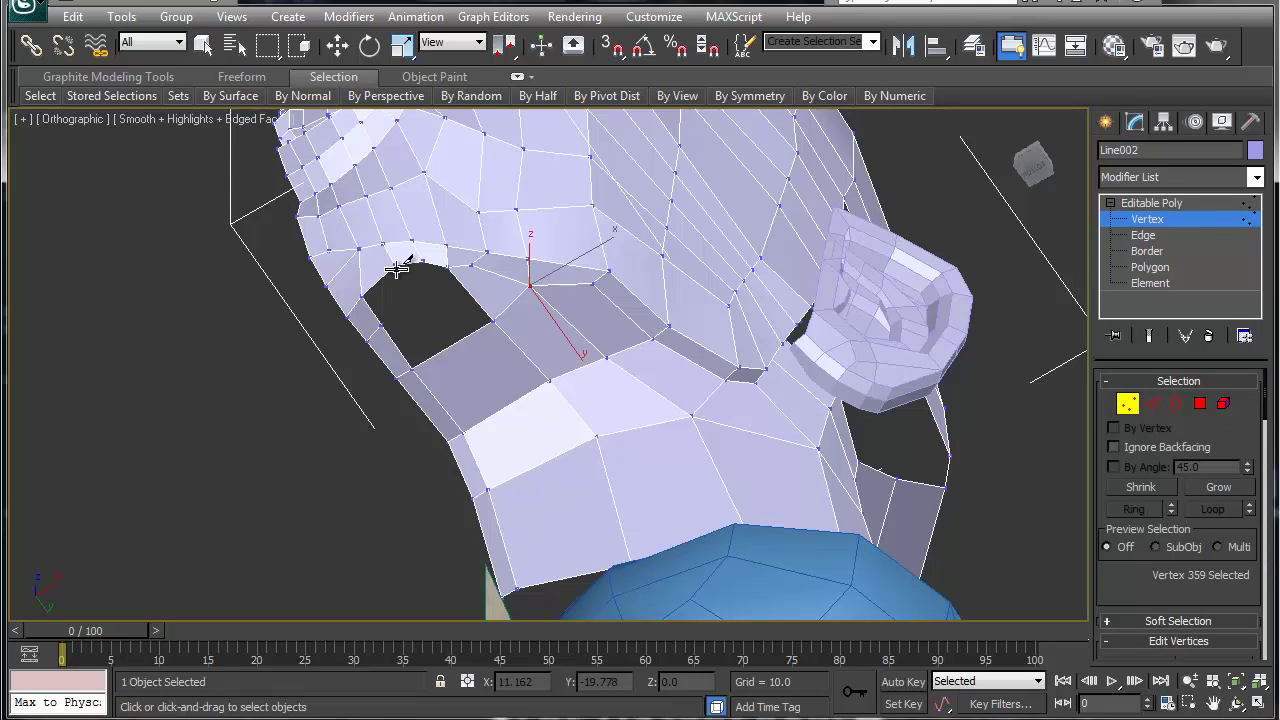
{"action": "key", "text": "w"}
{"action": "left_click", "coordinate": [383, 323]}
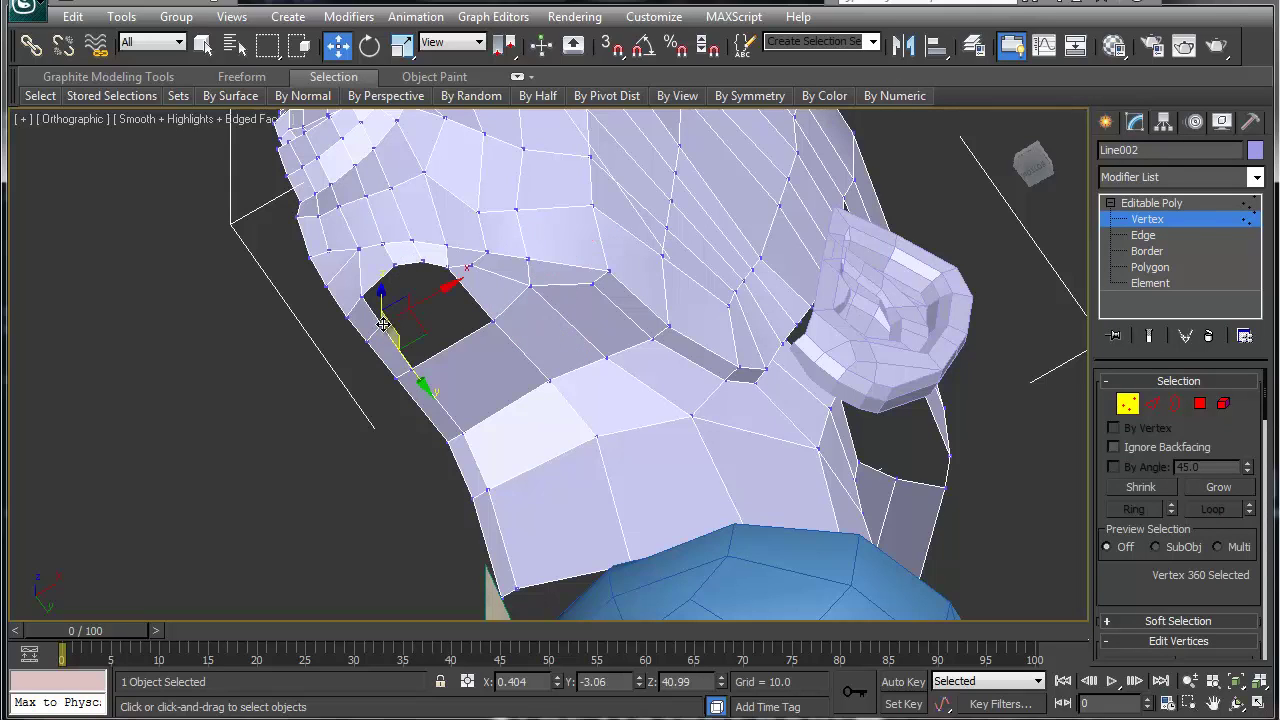
{"action": "left_click", "coordinate": [395, 268], "text": "ctrl"}
{"action": "key", "text": "ctrl+alt+c"}
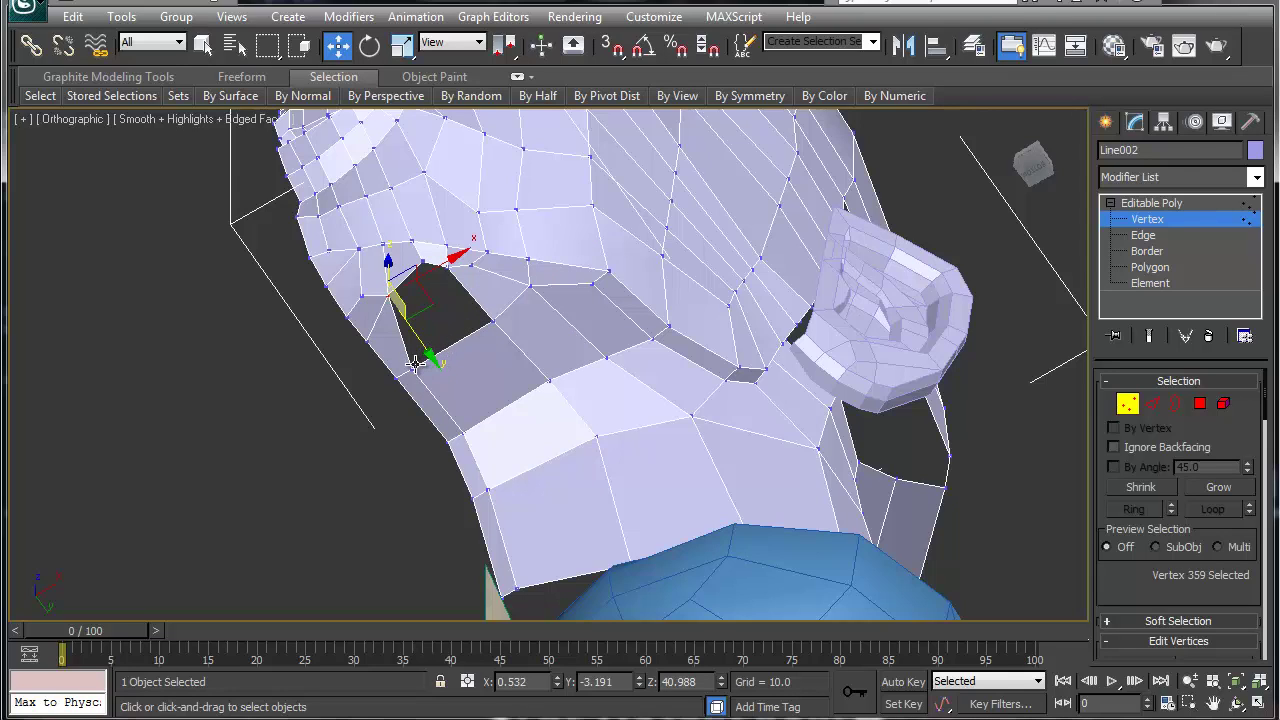
Collapse the strip's corner vertex at the under-chin hole with the opposite vertex on the hole's chin-side rim
{"action": "left_click", "coordinate": [414, 366]}
{"action": "left_click", "coordinate": [423, 263], "text": "ctrl"}
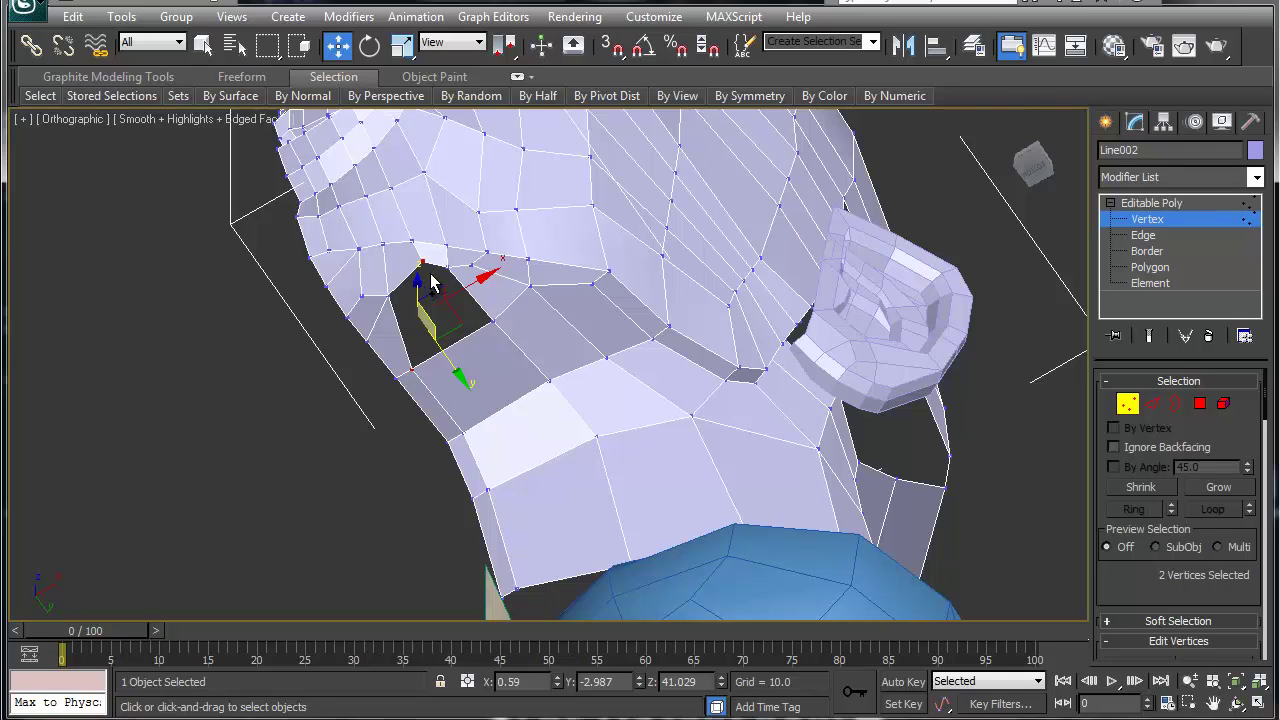
{"action": "key", "text": "ctrl+alt+c"}
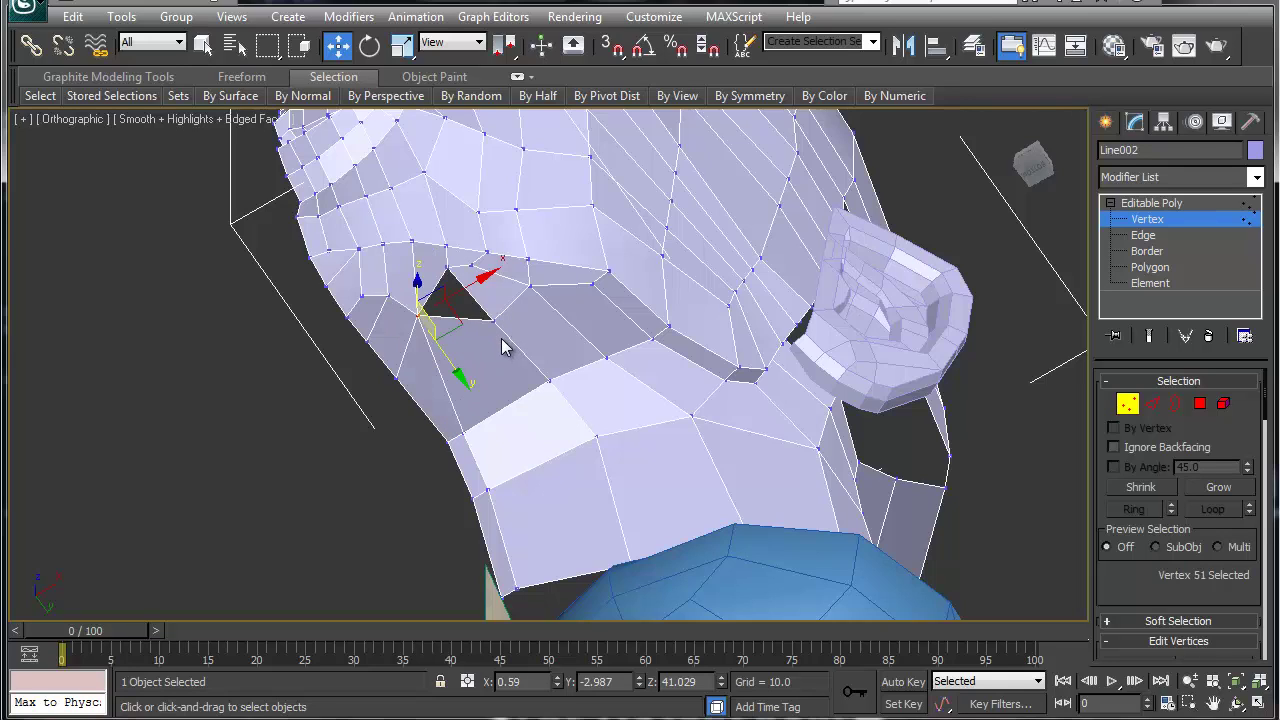
Cut an edge from the triangular hole's lower rim down through the under-jaw strip and front neck polygons to the neck's open border
{"action": "right_click", "coordinate": [451, 317]}
{"action": "left_click", "coordinate": [420, 128]}
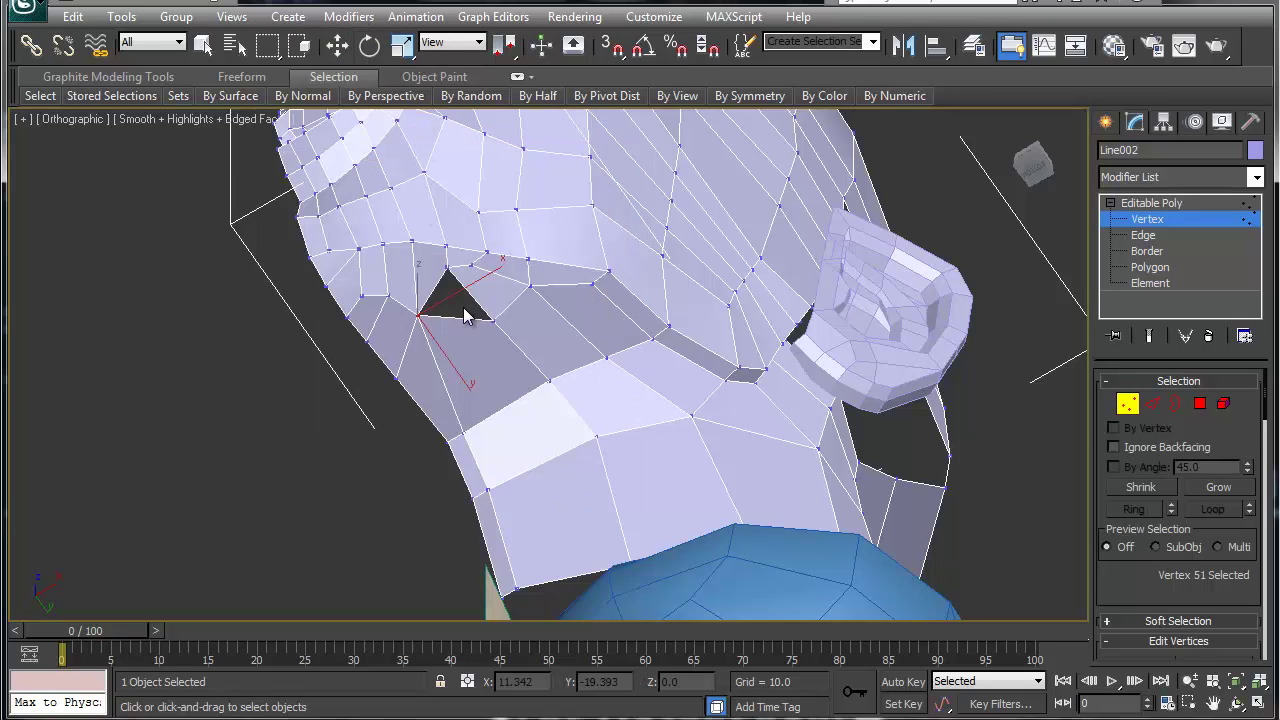
{"action": "left_click", "coordinate": [501, 412]}
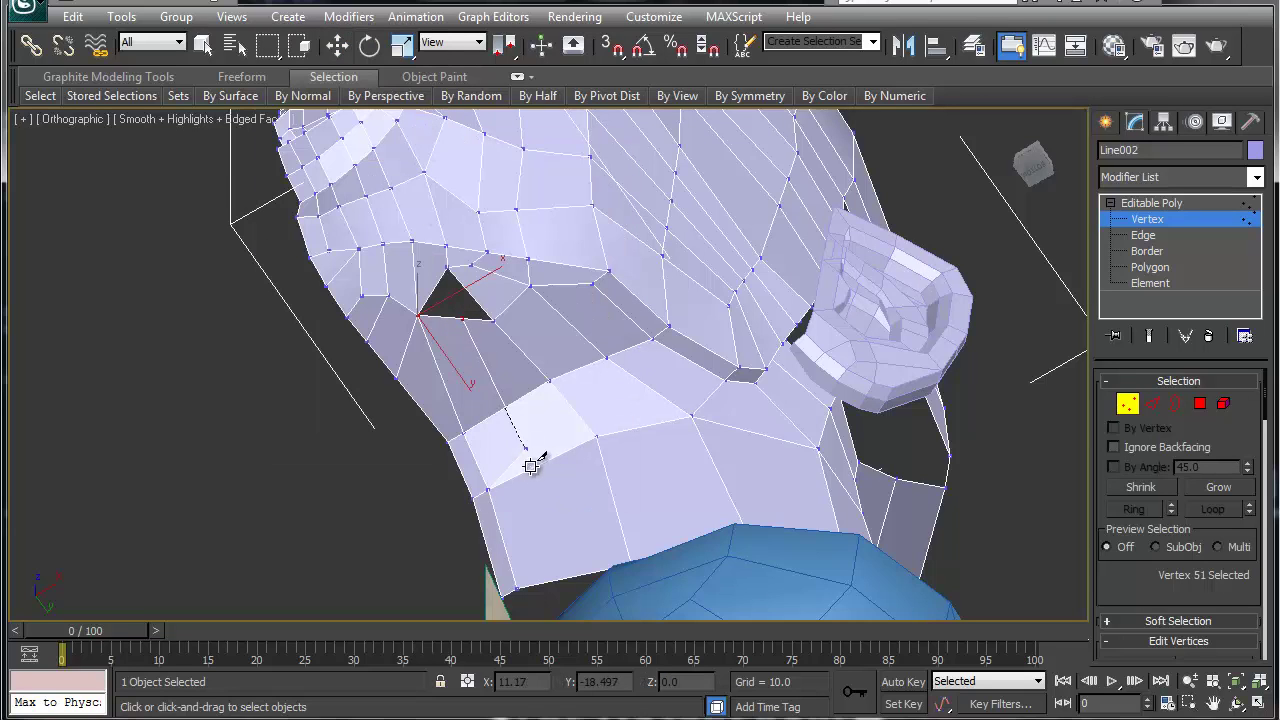
{"action": "left_click", "coordinate": [575, 575]}
{"action": "right_click", "coordinate": [596, 560]}
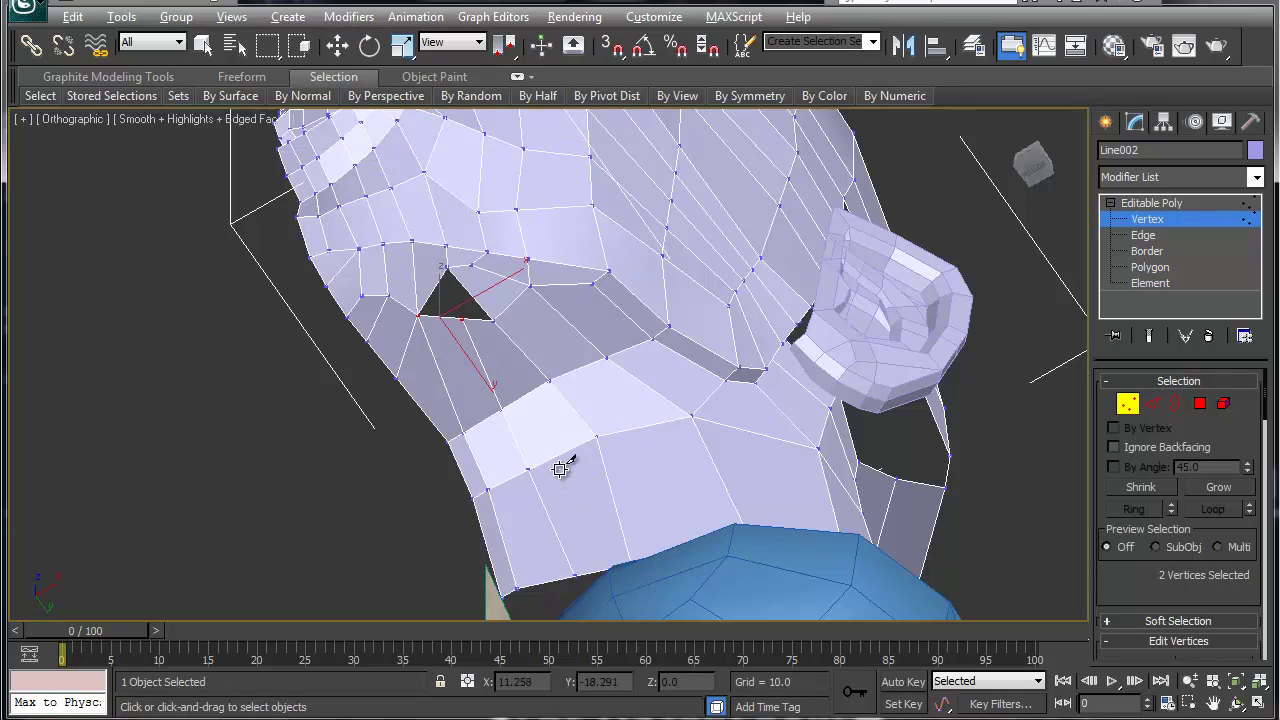
Collapse the cut's end vertex on the triangular hole's lower rim with the hole's upper corner vertex
{"action": "middle_click_drag", "start_coordinate": [560, 469], "coordinate": [583, 497], "text": "alt"}
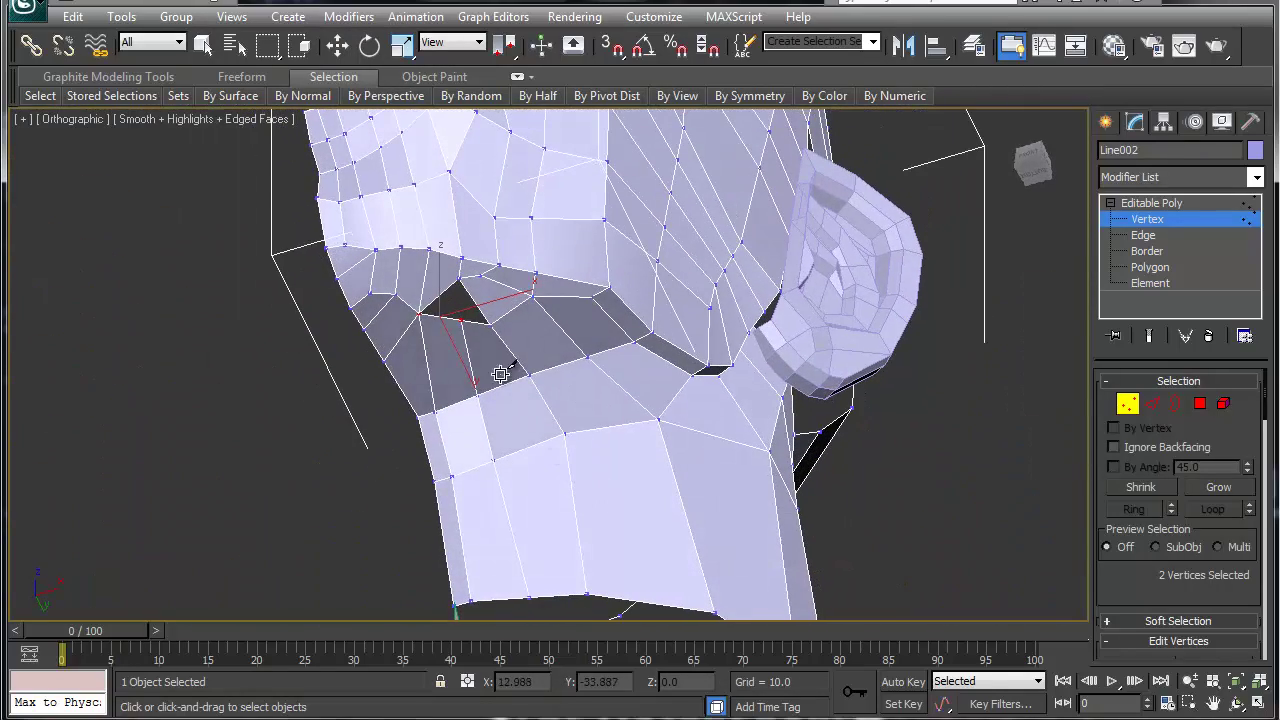
{"action": "key", "text": "w"}
{"action": "left_click", "coordinate": [460, 309]}
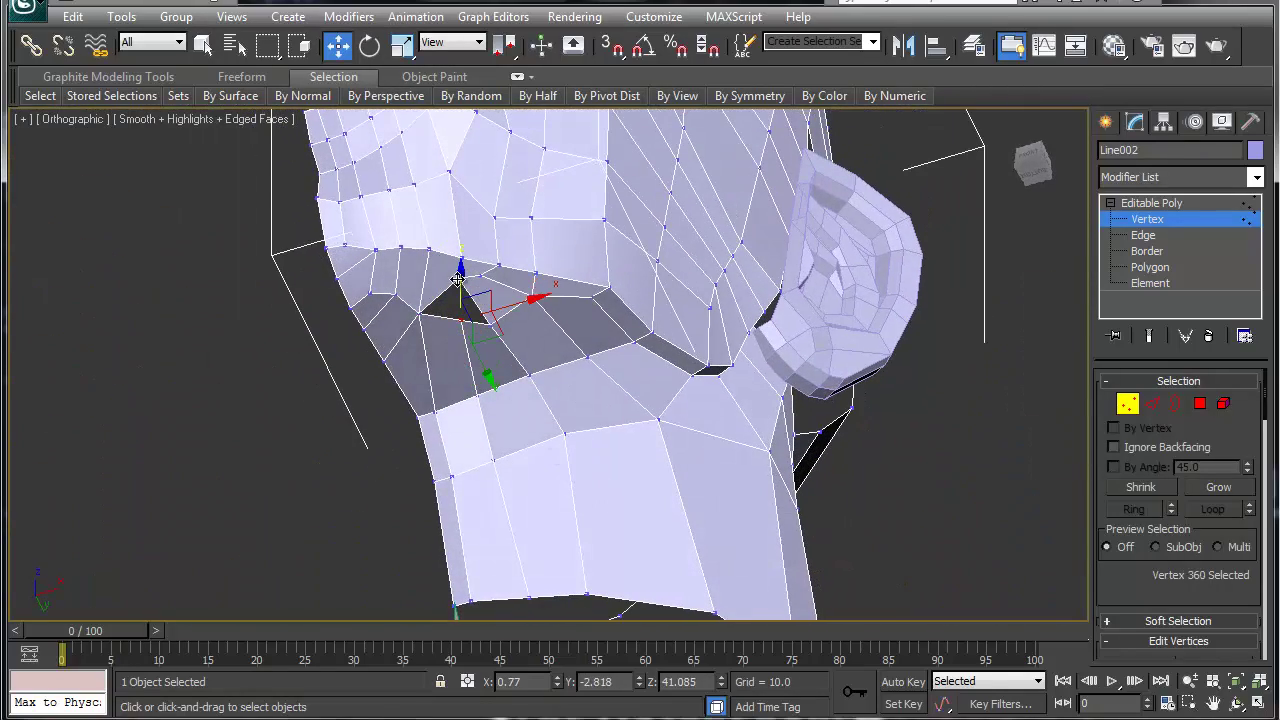
{"action": "left_click", "coordinate": [457, 278]}
Shift the under-chin vertex just behind the chin slightly forward in the side view
{"action": "middle_click_drag", "start_coordinate": [525, 358], "coordinate": [447, 381], "text": "alt"}
{"action": "left_click", "coordinate": [437, 319]}
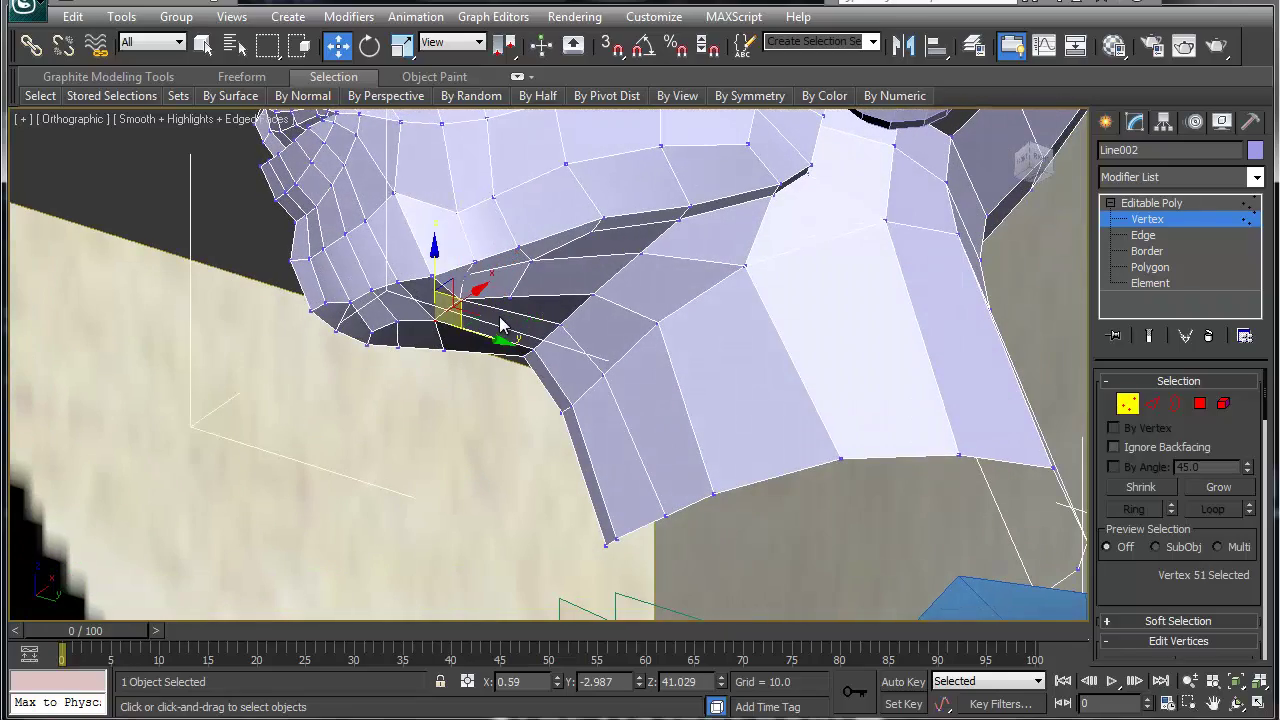
{"action": "middle_click_drag", "start_coordinate": [490, 320], "coordinate": [451, 357], "text": "alt"}
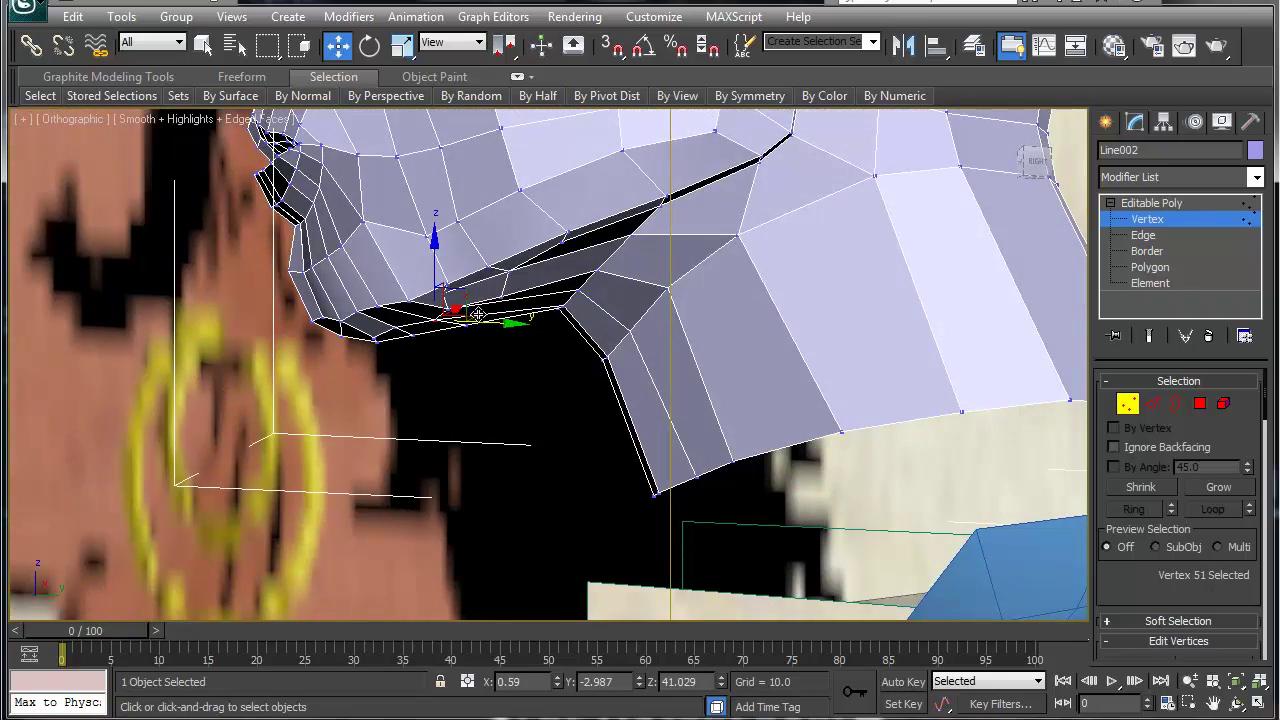
{"action": "left_click_drag", "start_coordinate": [465, 291], "coordinate": [389, 327]}
{"action": "left_click", "coordinate": [397, 328]}
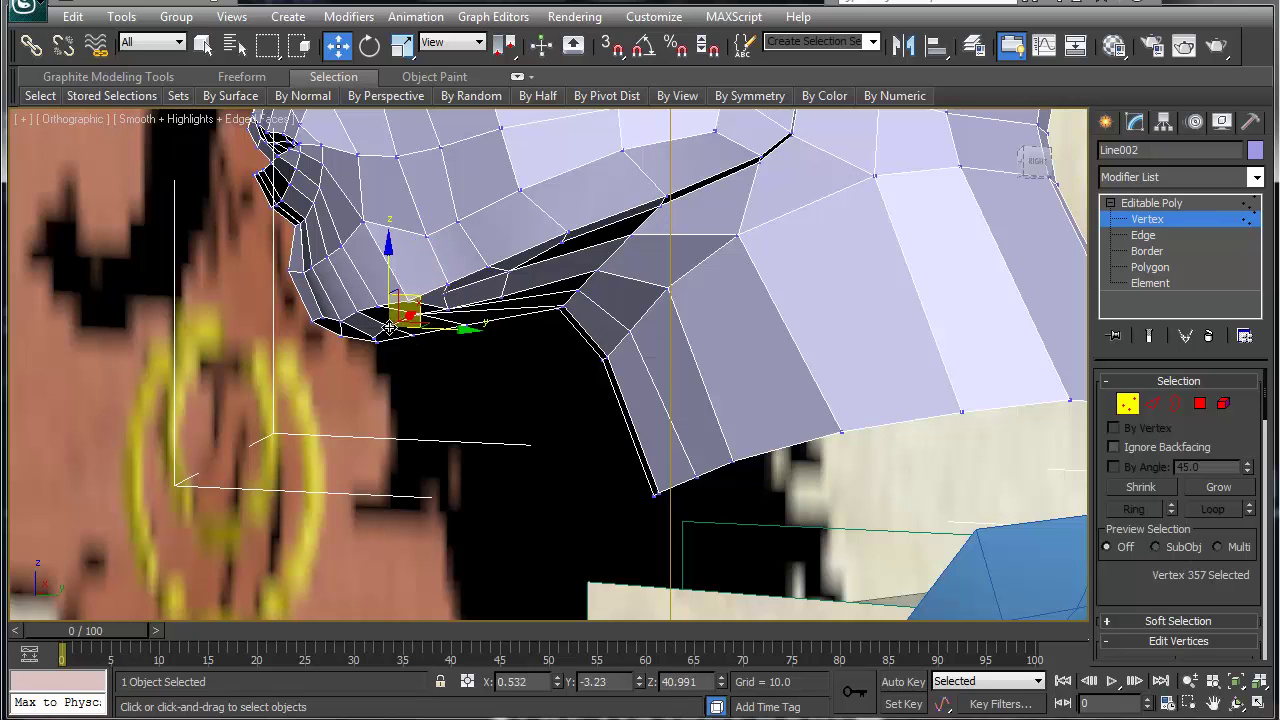
Turn on NURMS subdivision for the head and inspect the smoothed head and neck against the body and reference images
{"action": "key", "text": "ctrl+q"}
{"action": "scroll", "coordinate": [529, 423], "scroll_direction": "down", "scroll_amount": 6}
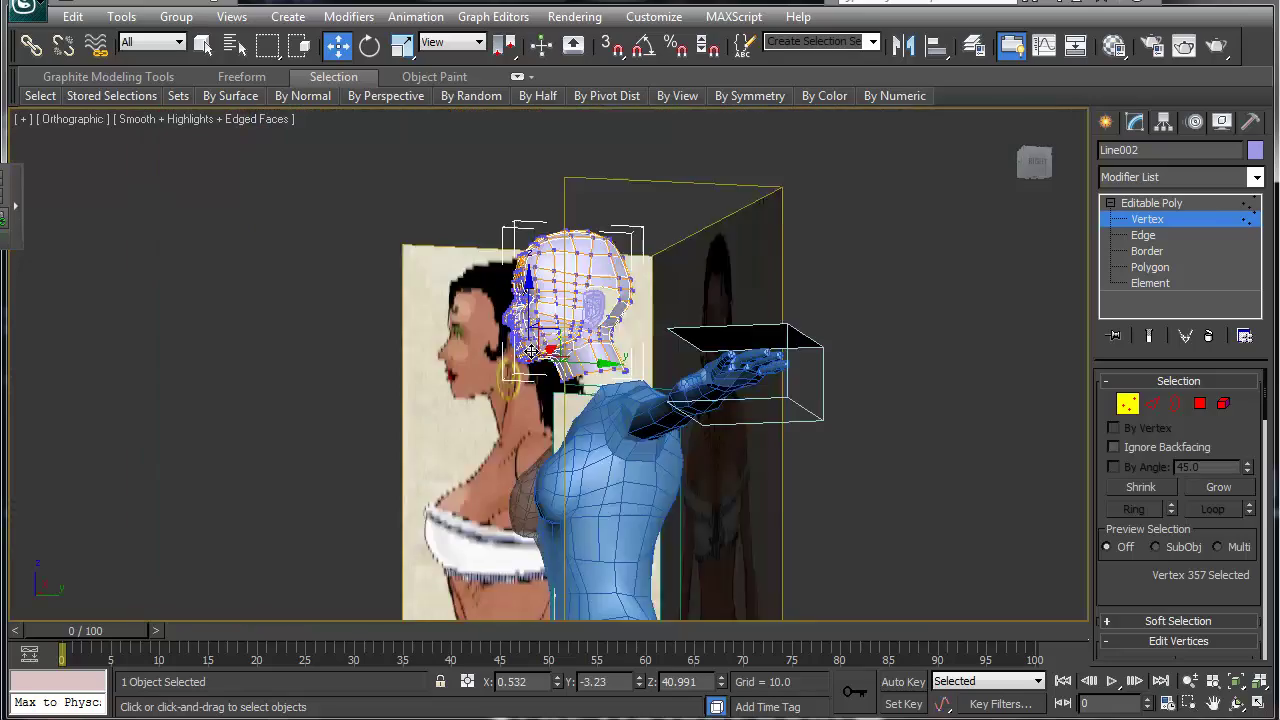
{"action": "scroll", "coordinate": [575, 318], "scroll_direction": "up", "scroll_amount": 3}
{"action": "middle_click_drag", "start_coordinate": [582, 312], "coordinate": [566, 415]}
{"action": "middle_click_drag", "start_coordinate": [614, 450], "coordinate": [907, 409], "text": "alt"}
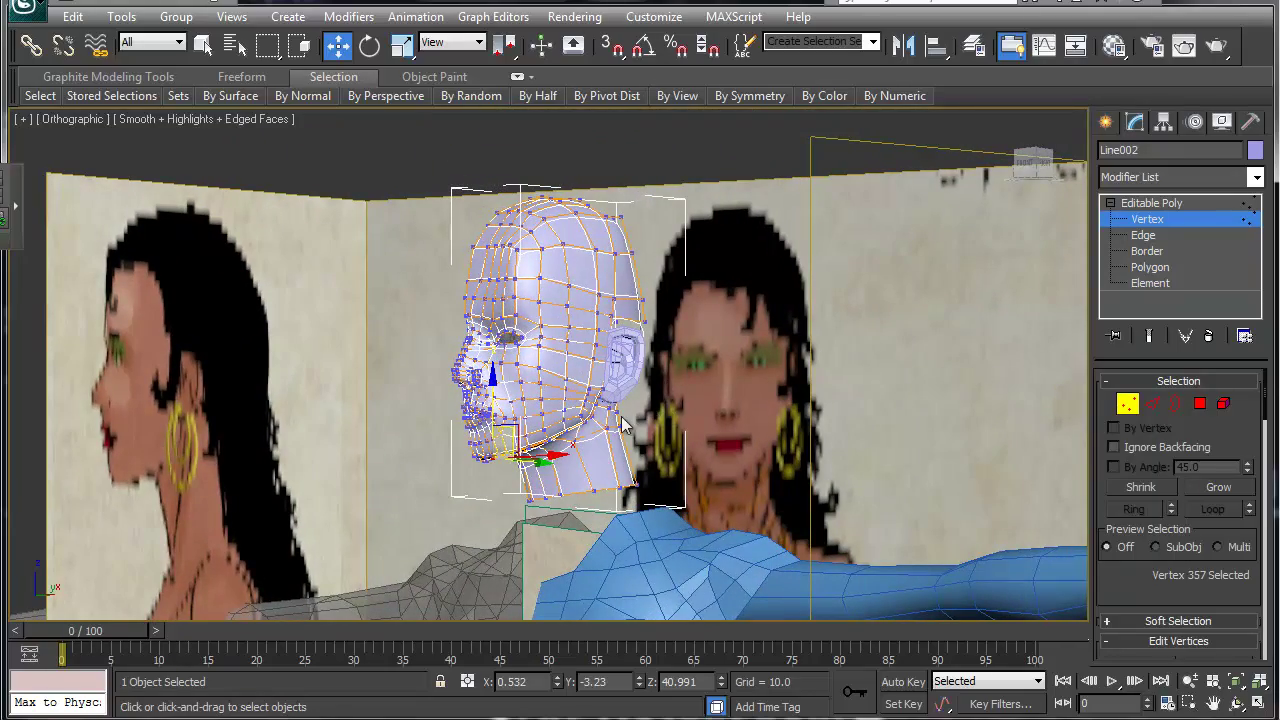
{"action": "middle_click_drag", "start_coordinate": [621, 408], "coordinate": [572, 412]}
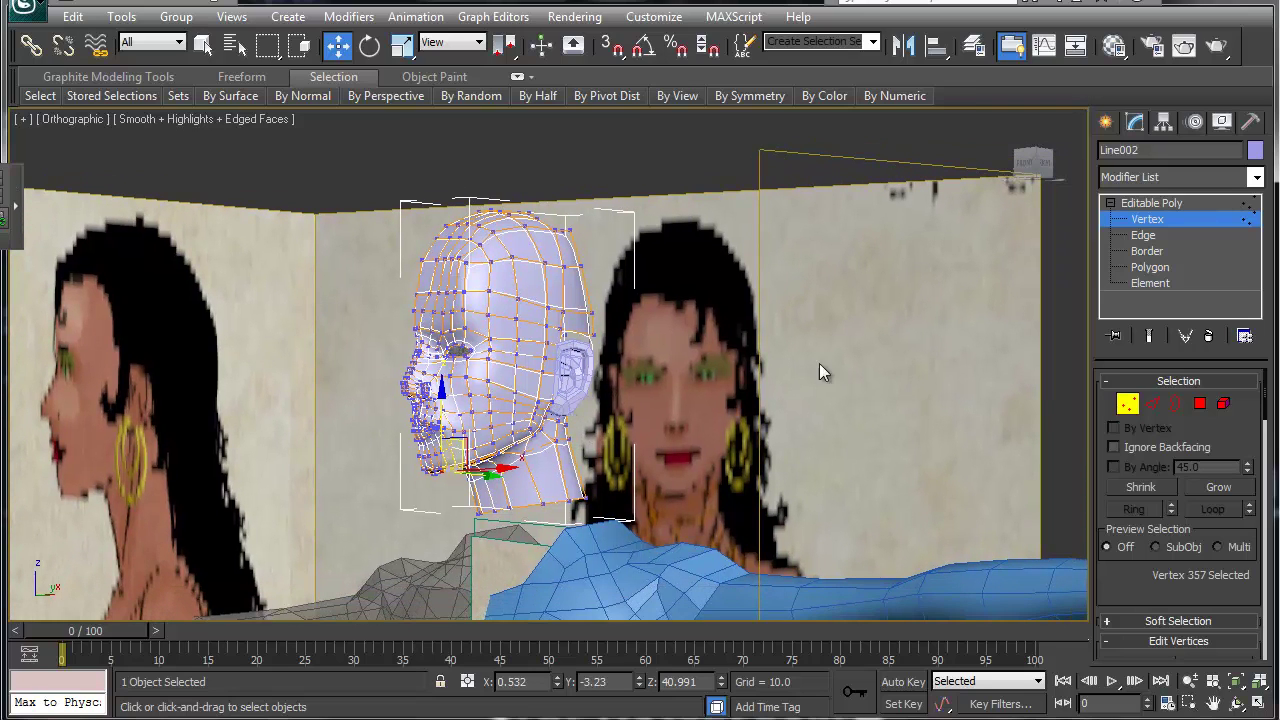